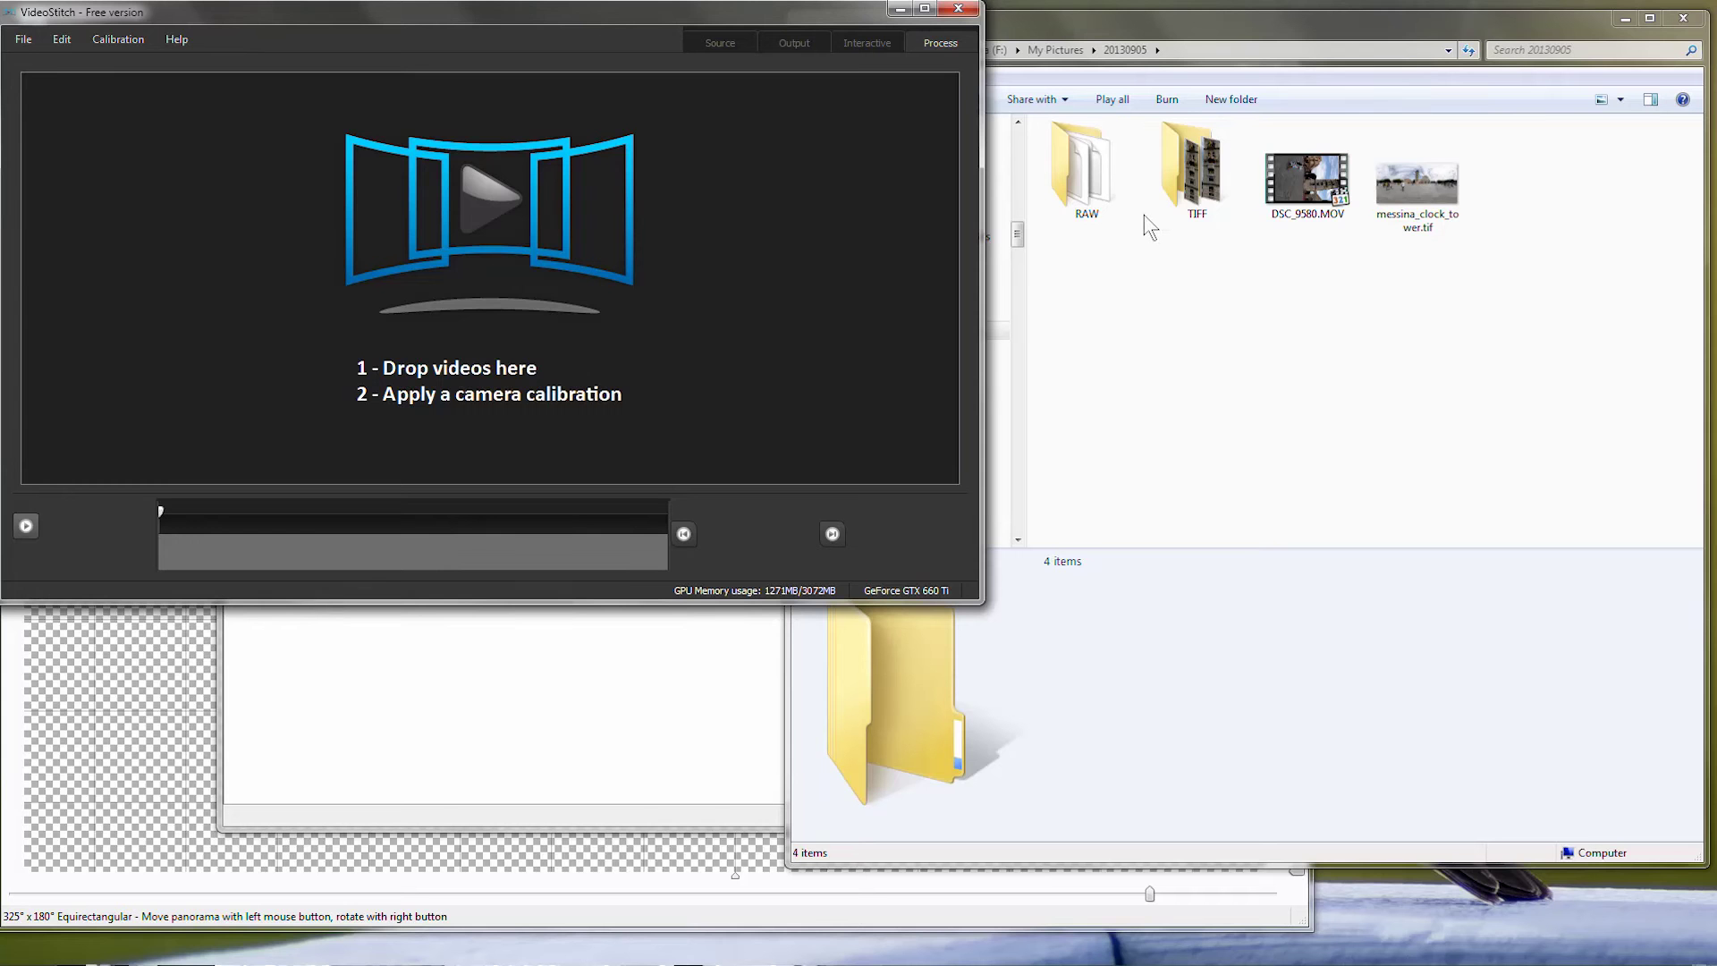
# - Drag the clip DSC_9580.MOV from the 20130905 folder into VideoStitch's drop area
pyautogui.click(1310, 197)
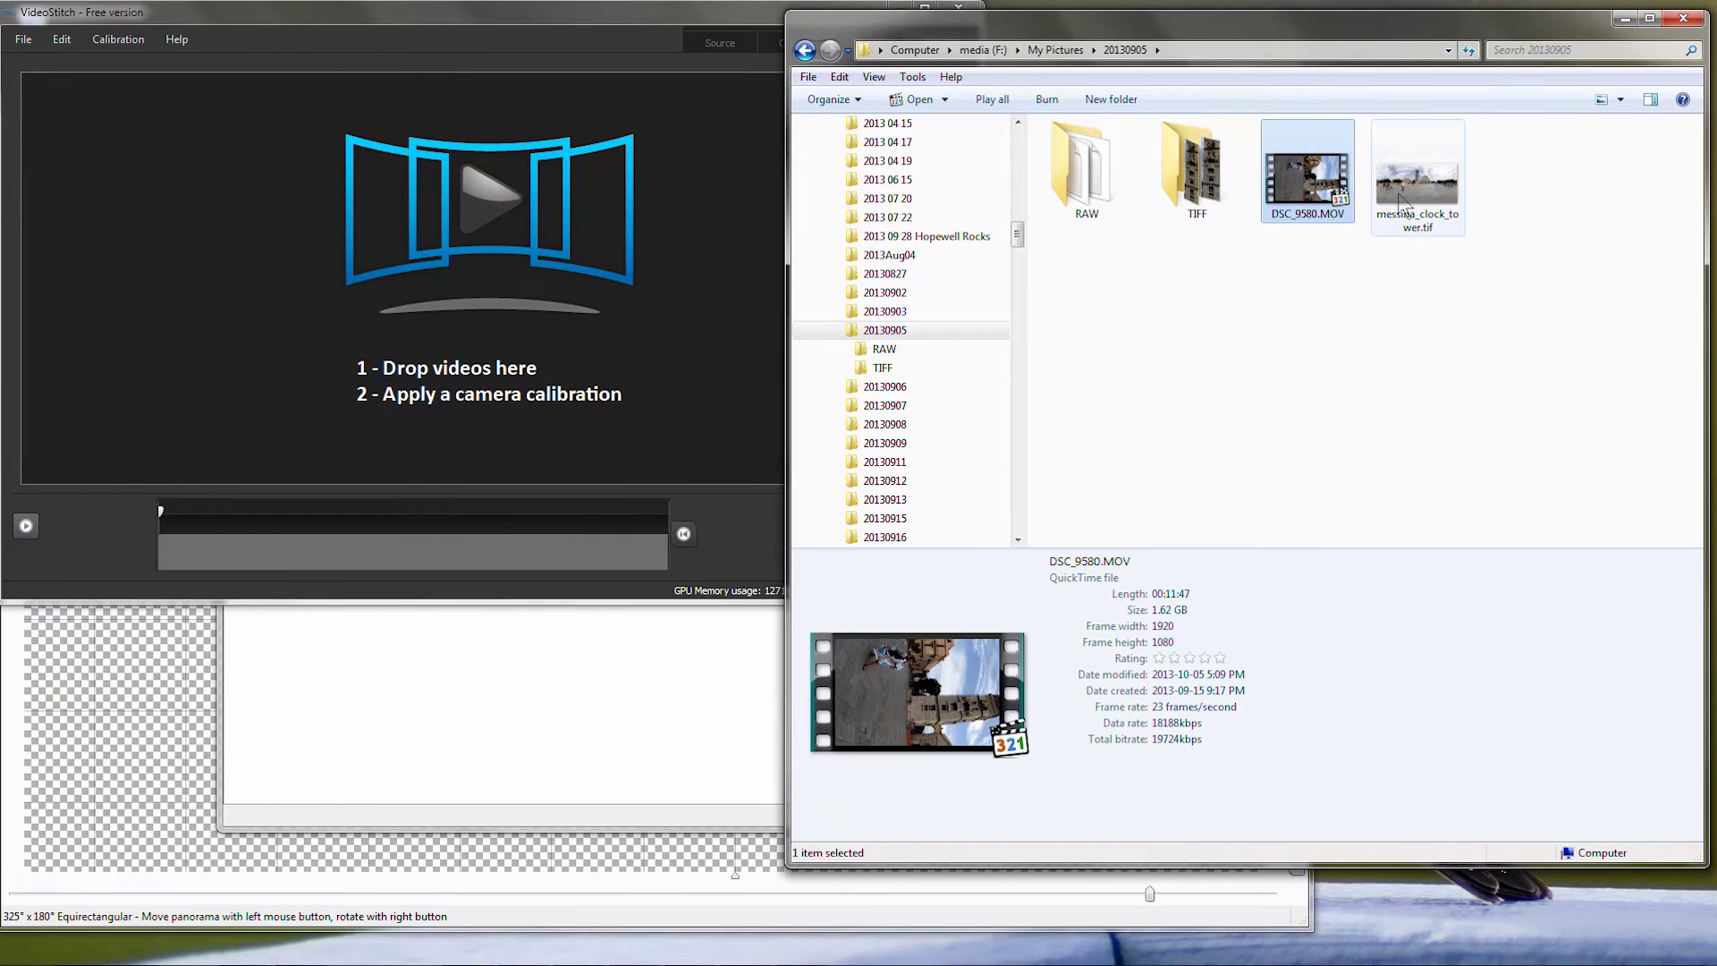
pyautogui.moveTo(1313, 188); pyautogui.dragTo(631, 216)
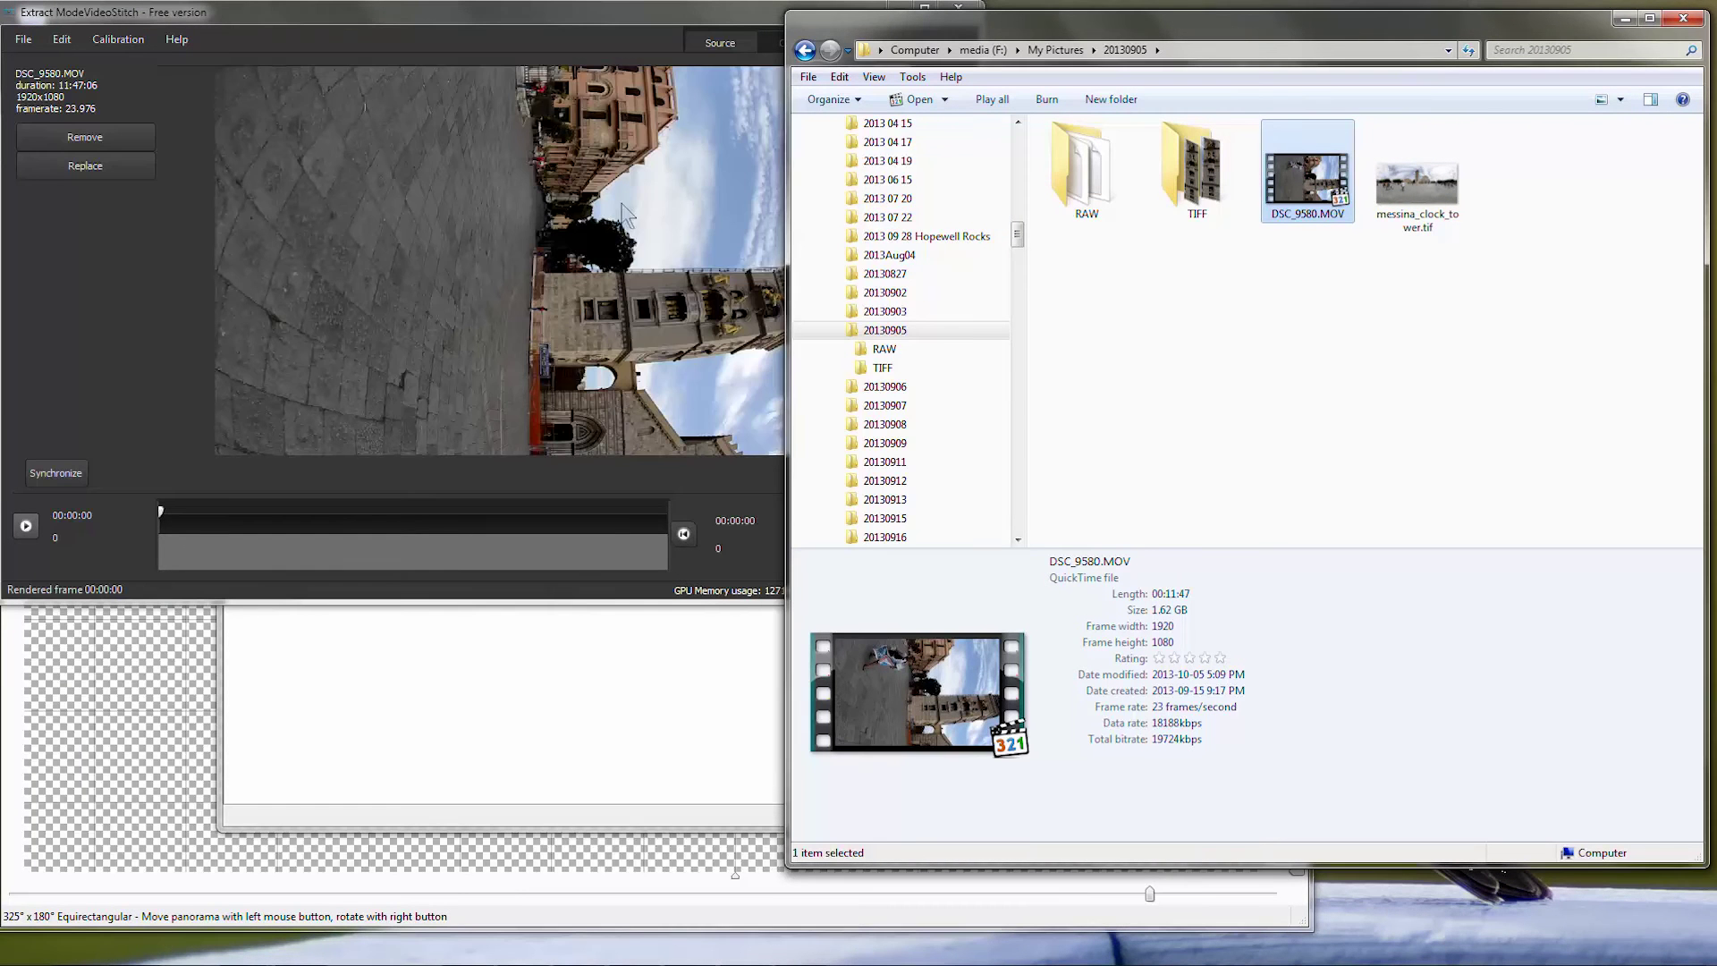
# - In VideoStitch, choose Calibration > Extract stills to start exporting stills from the clip
pyautogui.click(409, 25)
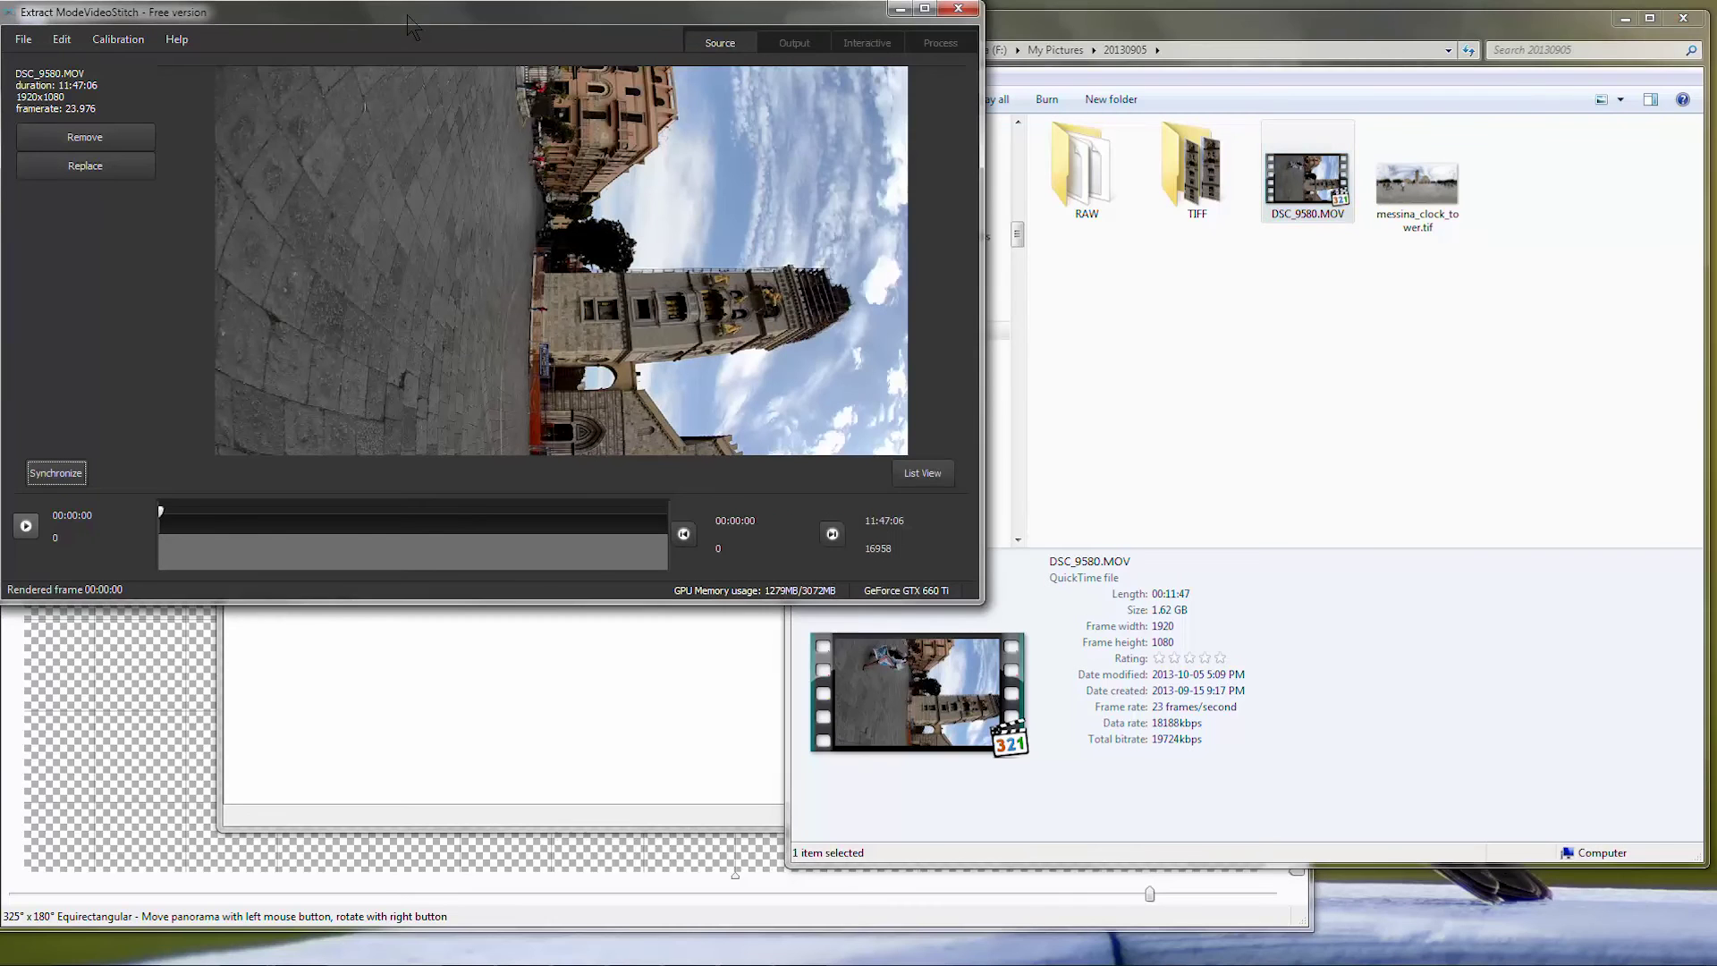
pyautogui.click(118, 45)
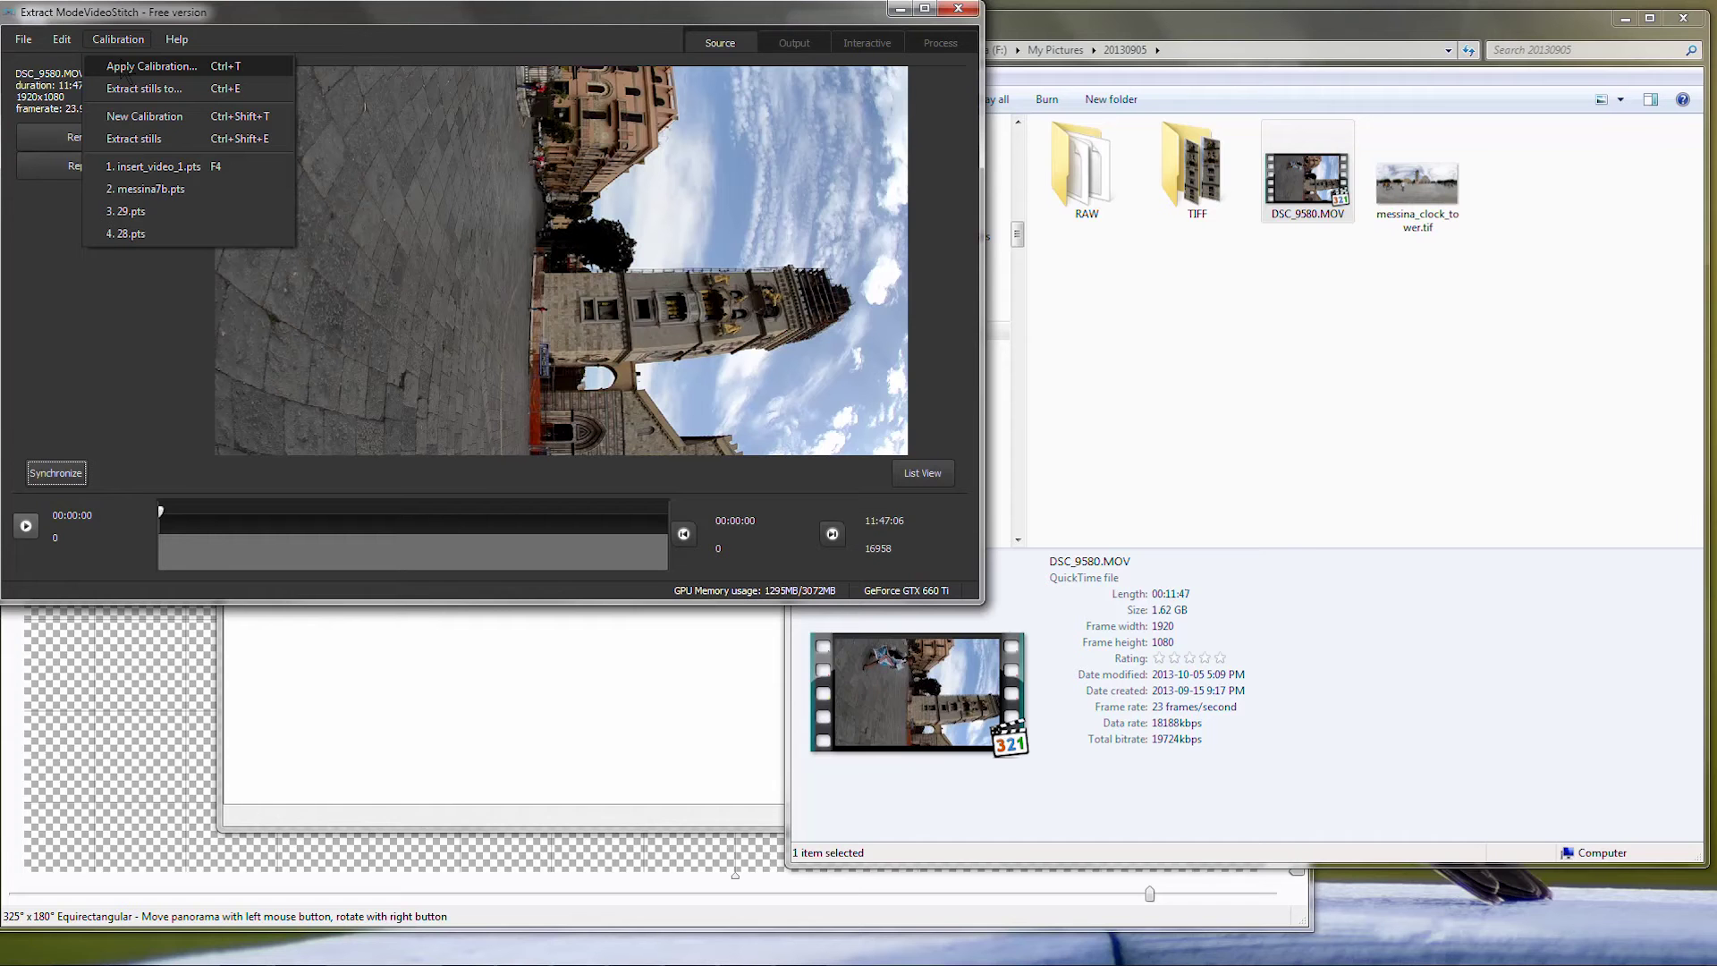
pyautogui.click(149, 138)
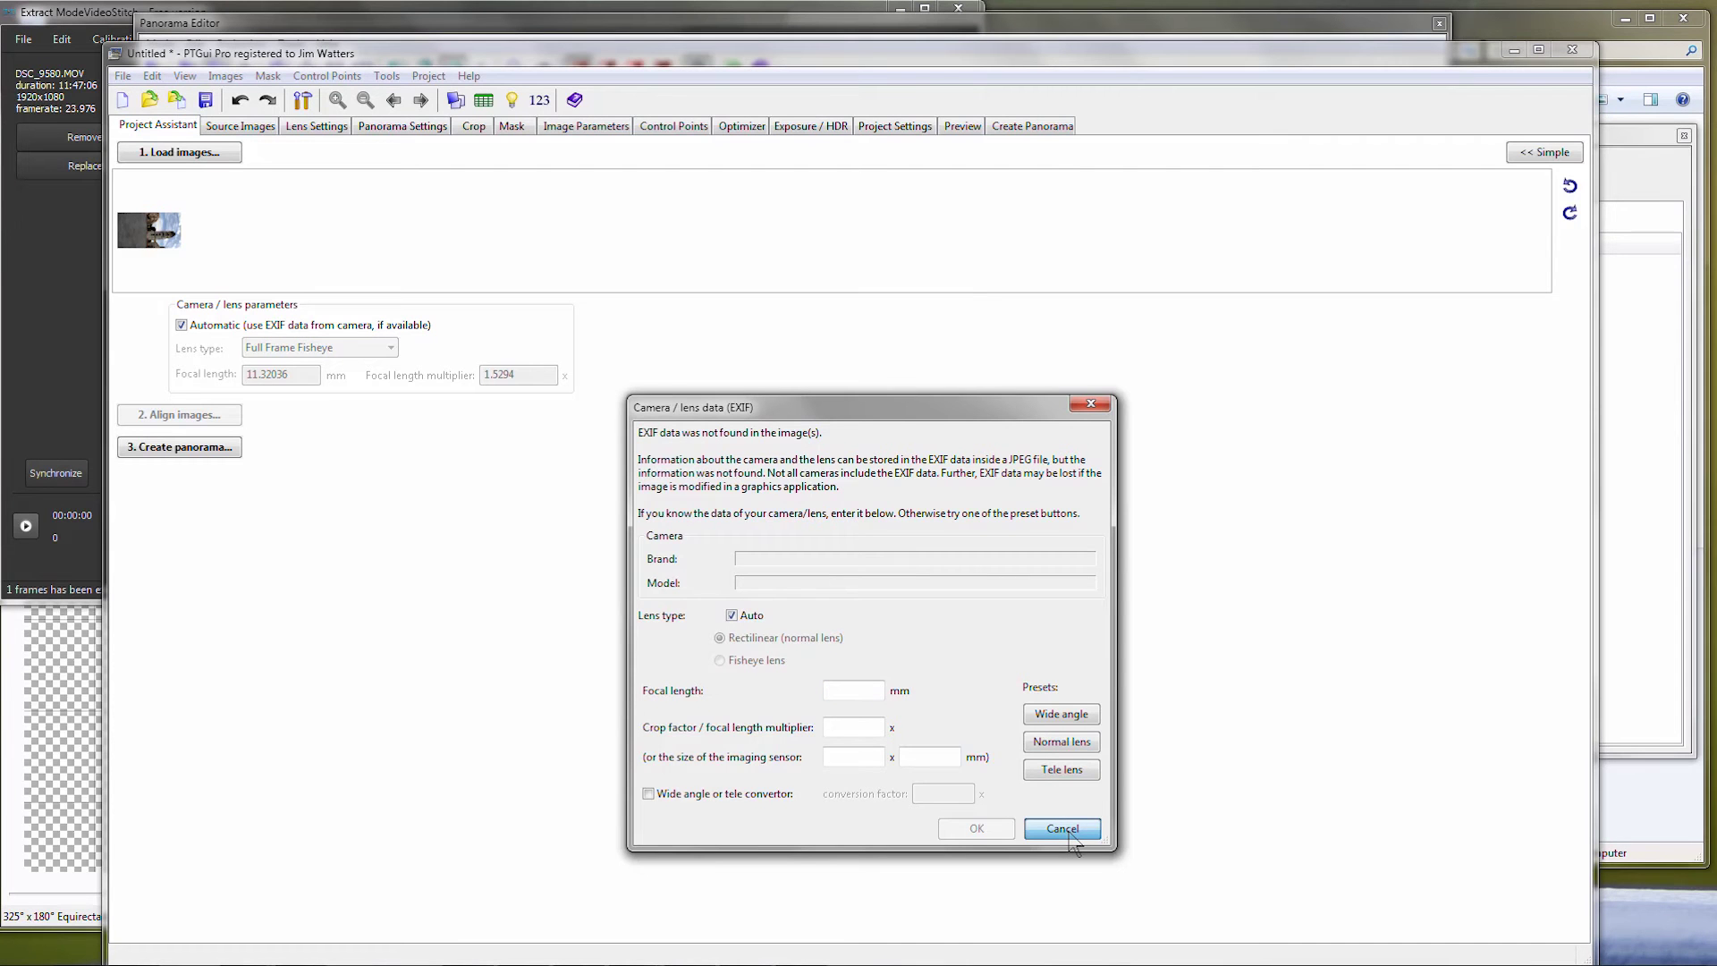
# - Dismiss the EXIF prompt, add messina_clock_tower.tif, and give Image 1 individual lens parameters
pyautogui.click(1062, 829)
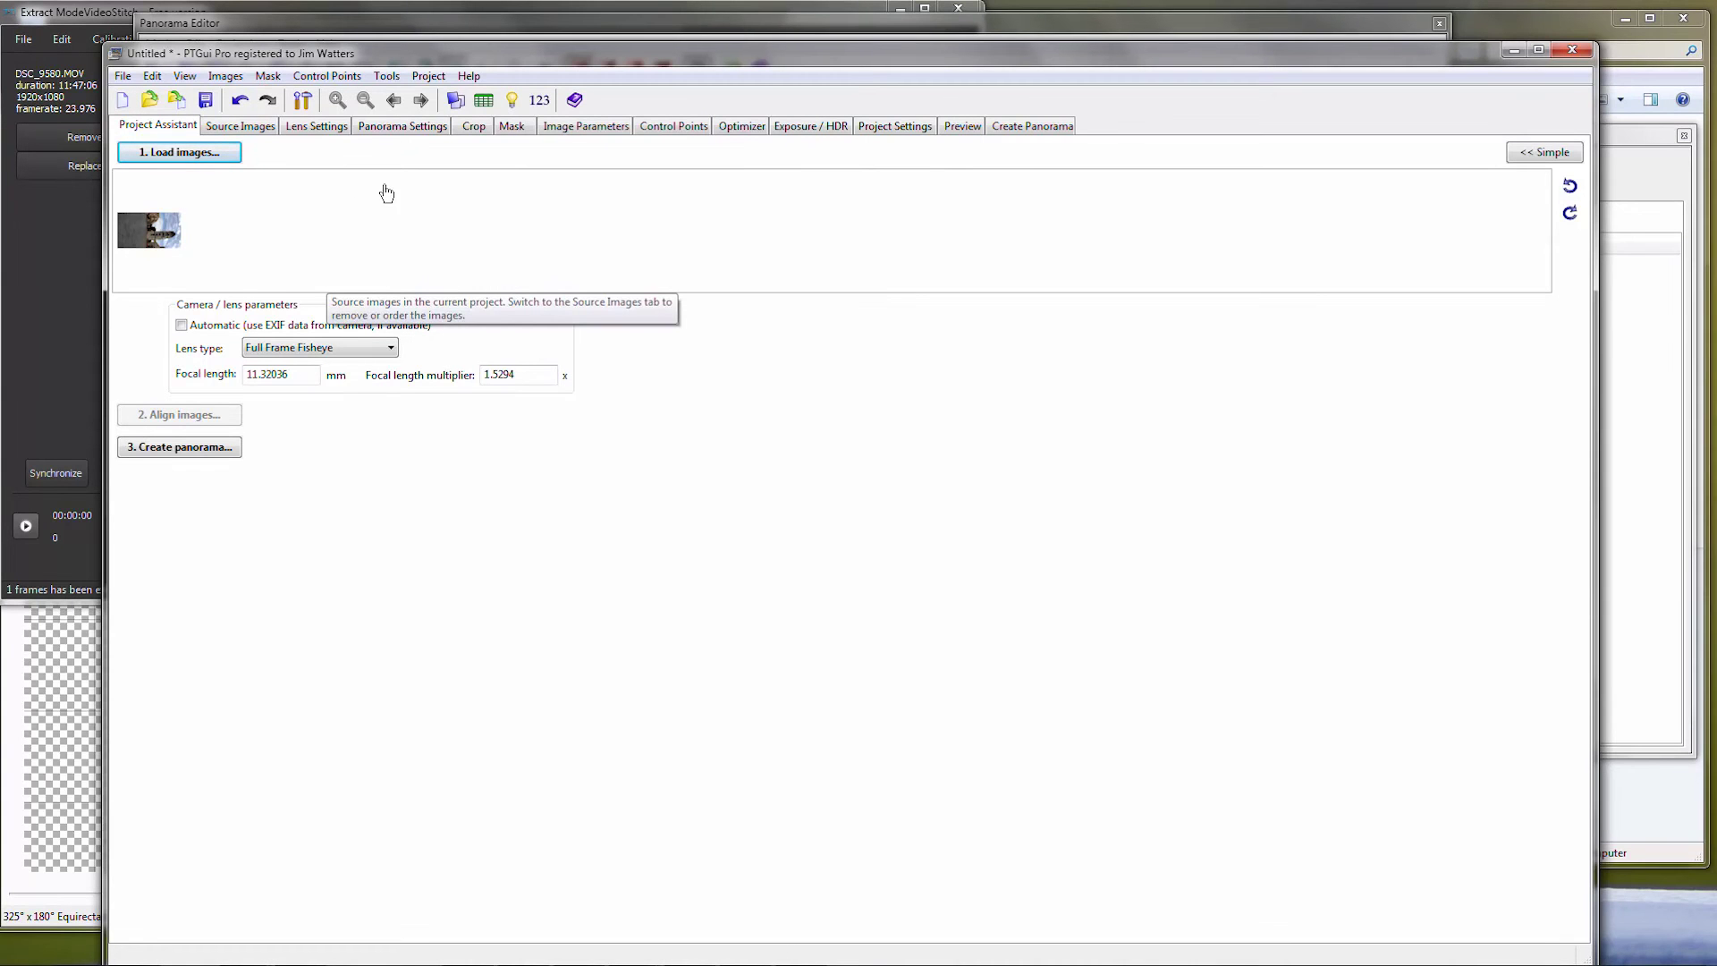
pyautogui.click(230, 127)
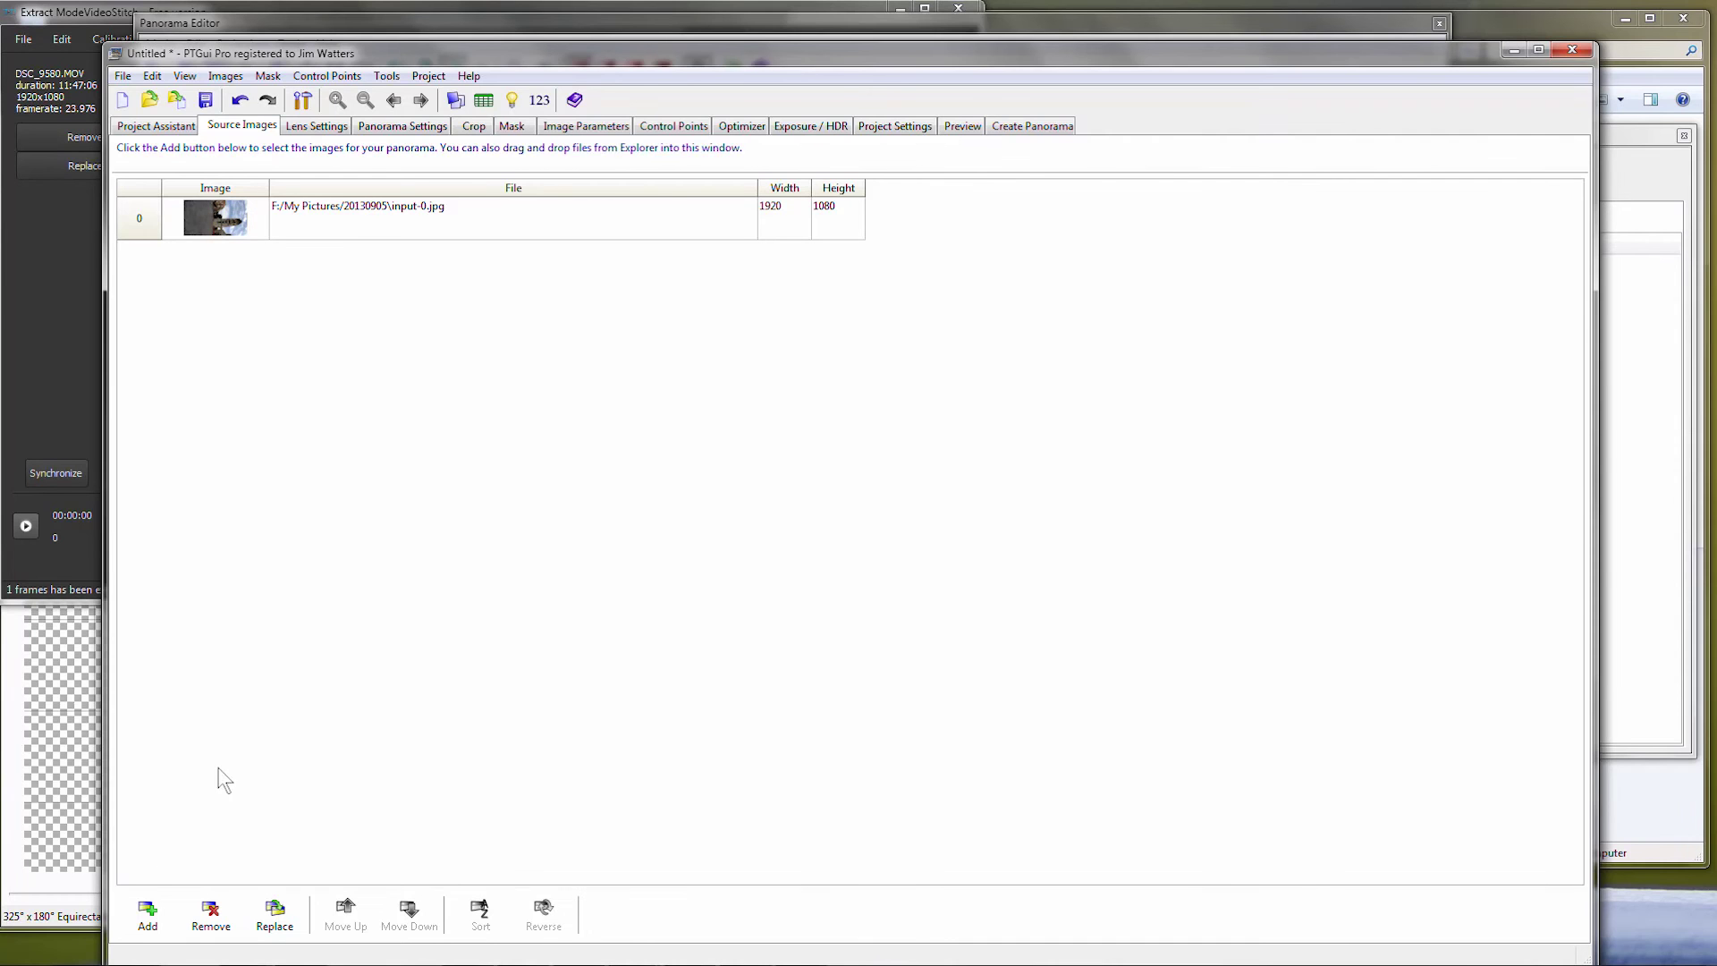
pyautogui.click(150, 912)
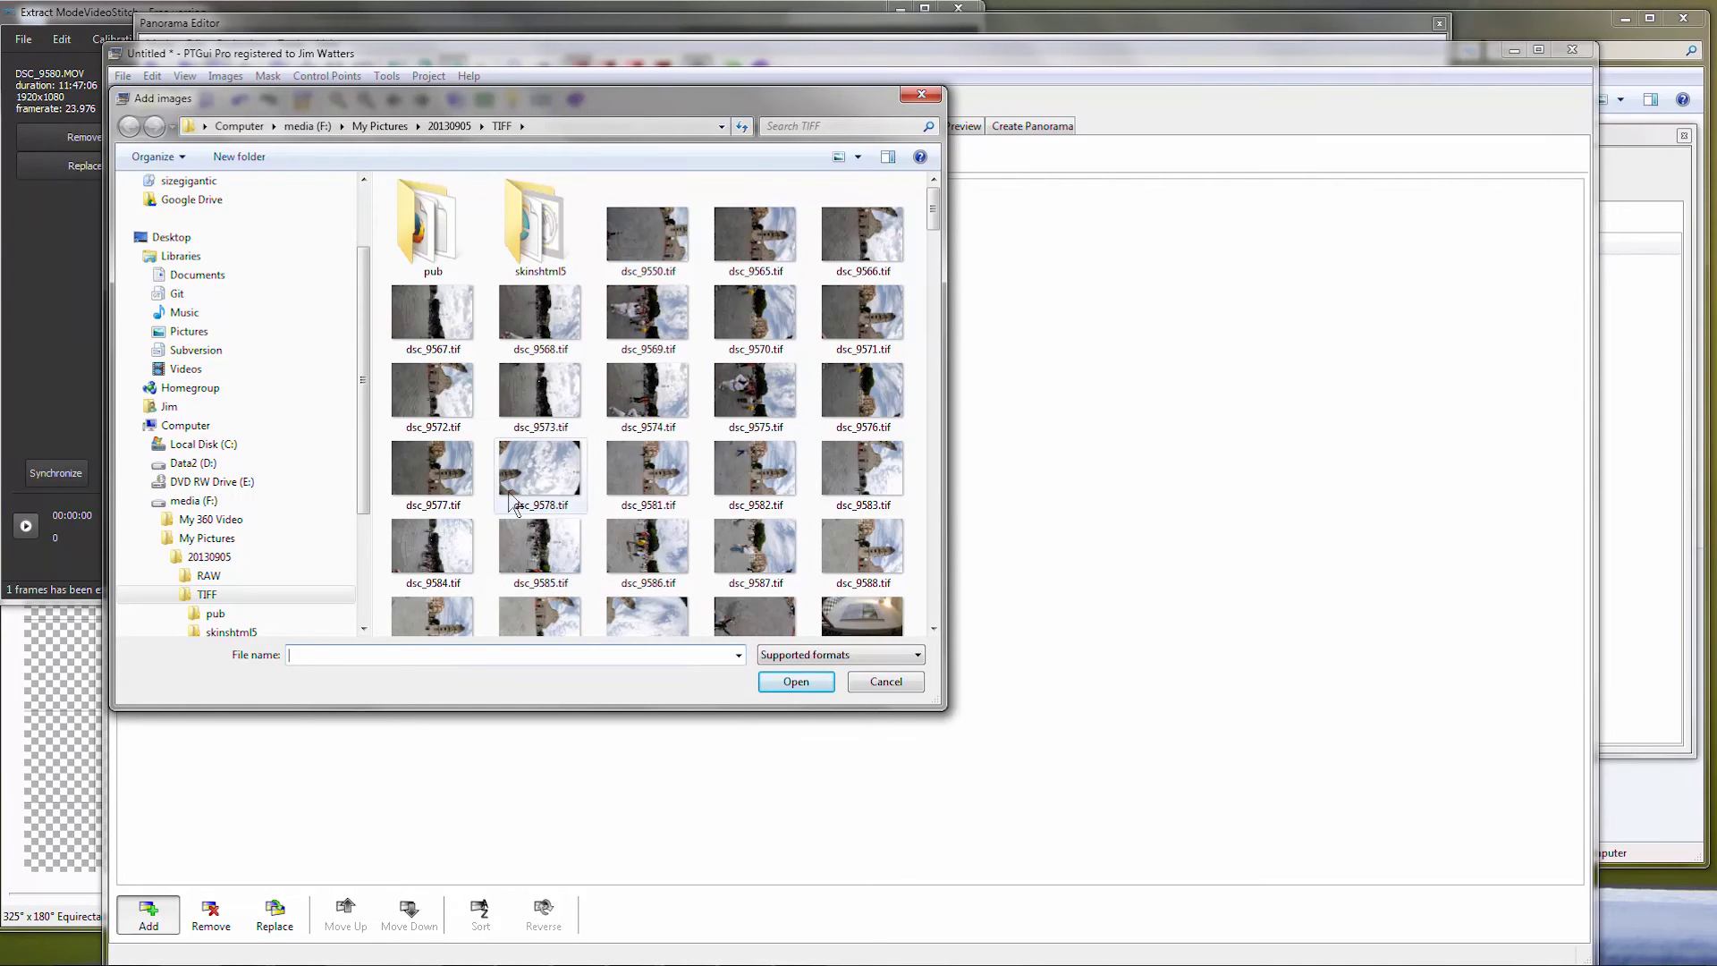
pyautogui.click(449, 127)
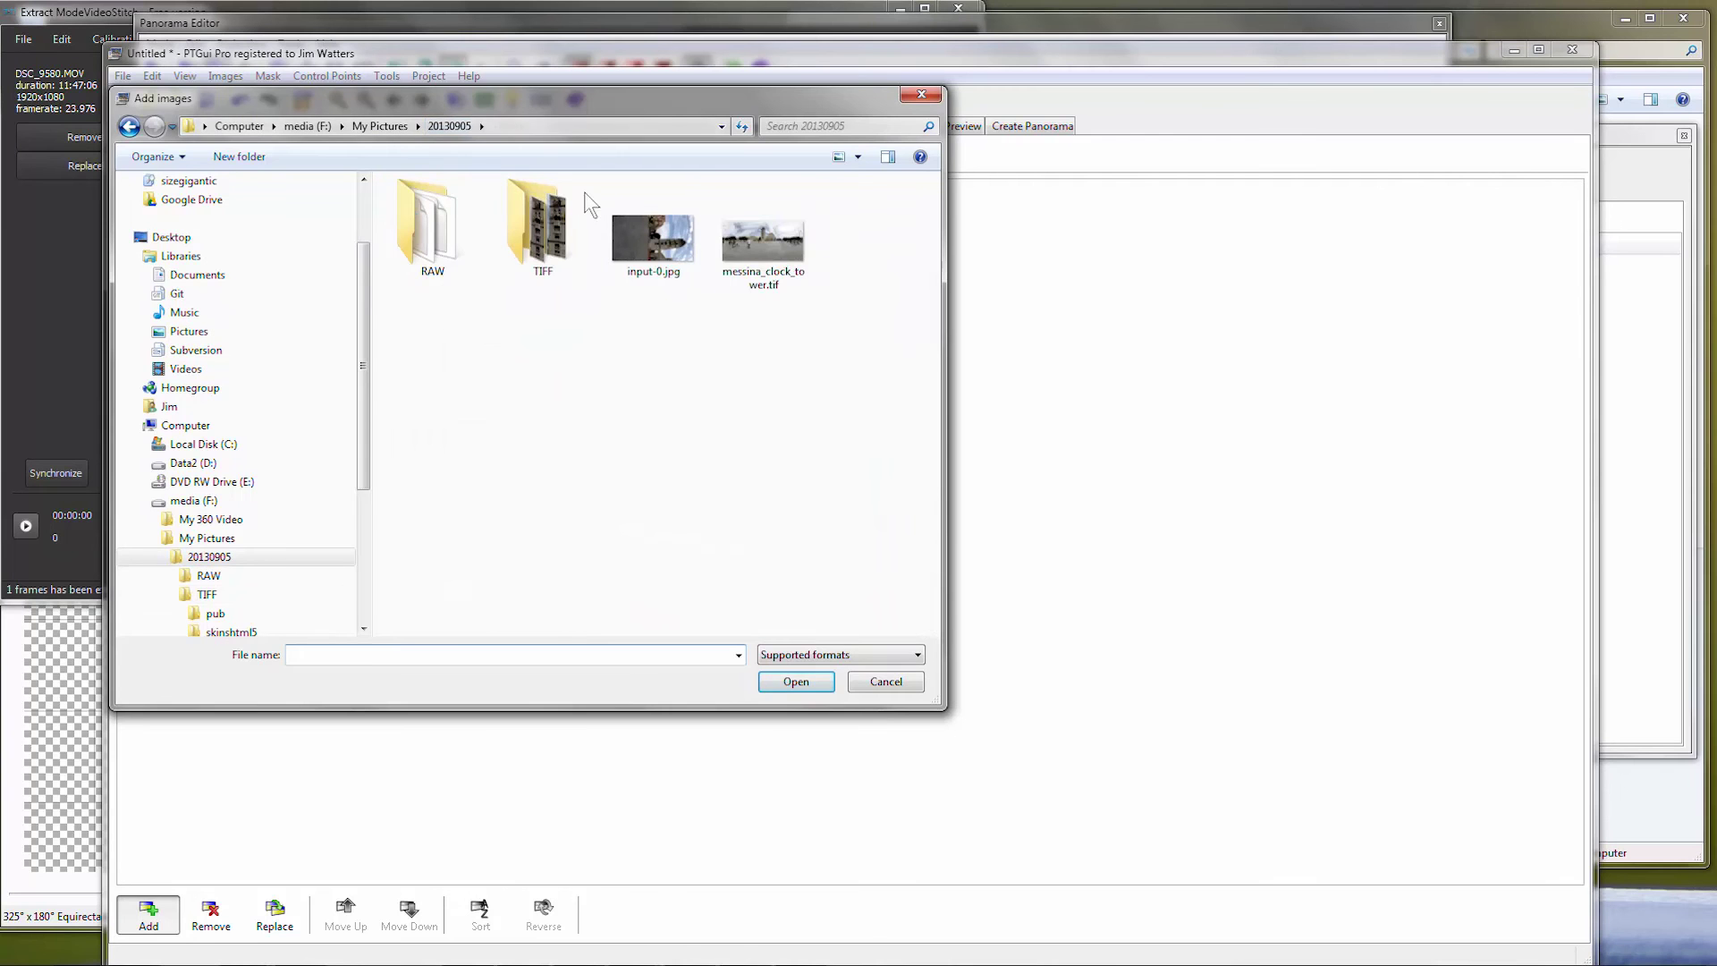
pyautogui.click(776, 250)
pyautogui.click(795, 682)
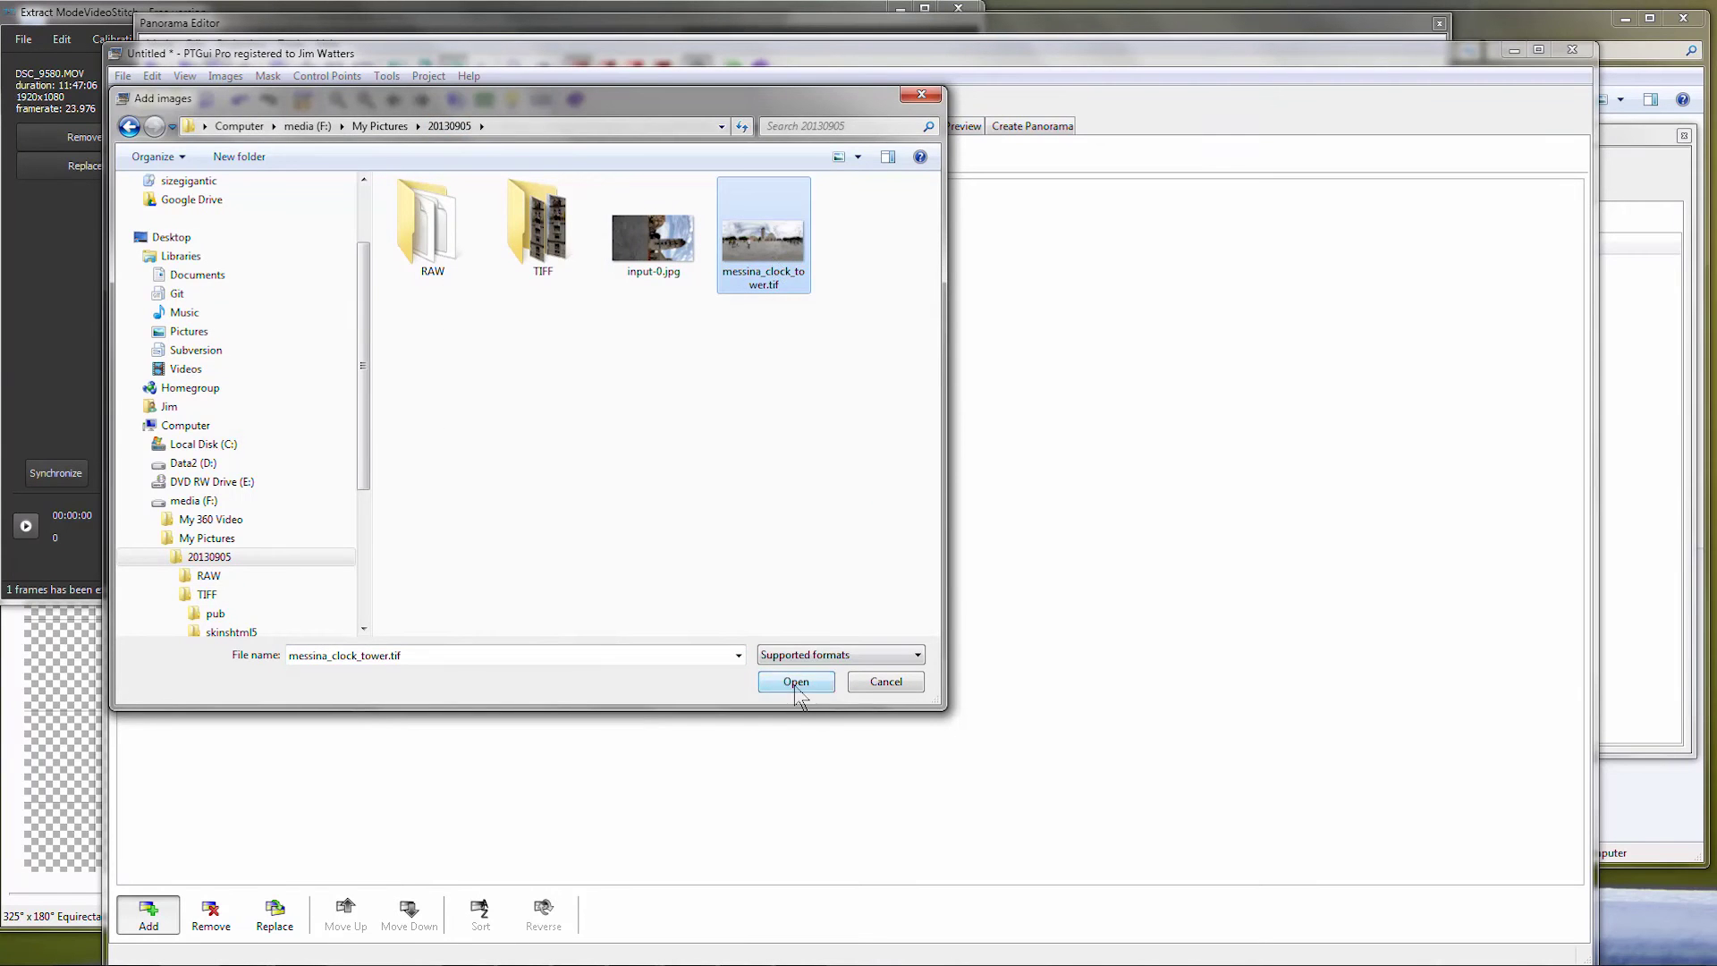
pyautogui.click(318, 125)
pyautogui.click(210, 470)
# - Give Image 1 its own shift and shear, and make it Equirectangular with 360° FoV
pyautogui.click(317, 469)
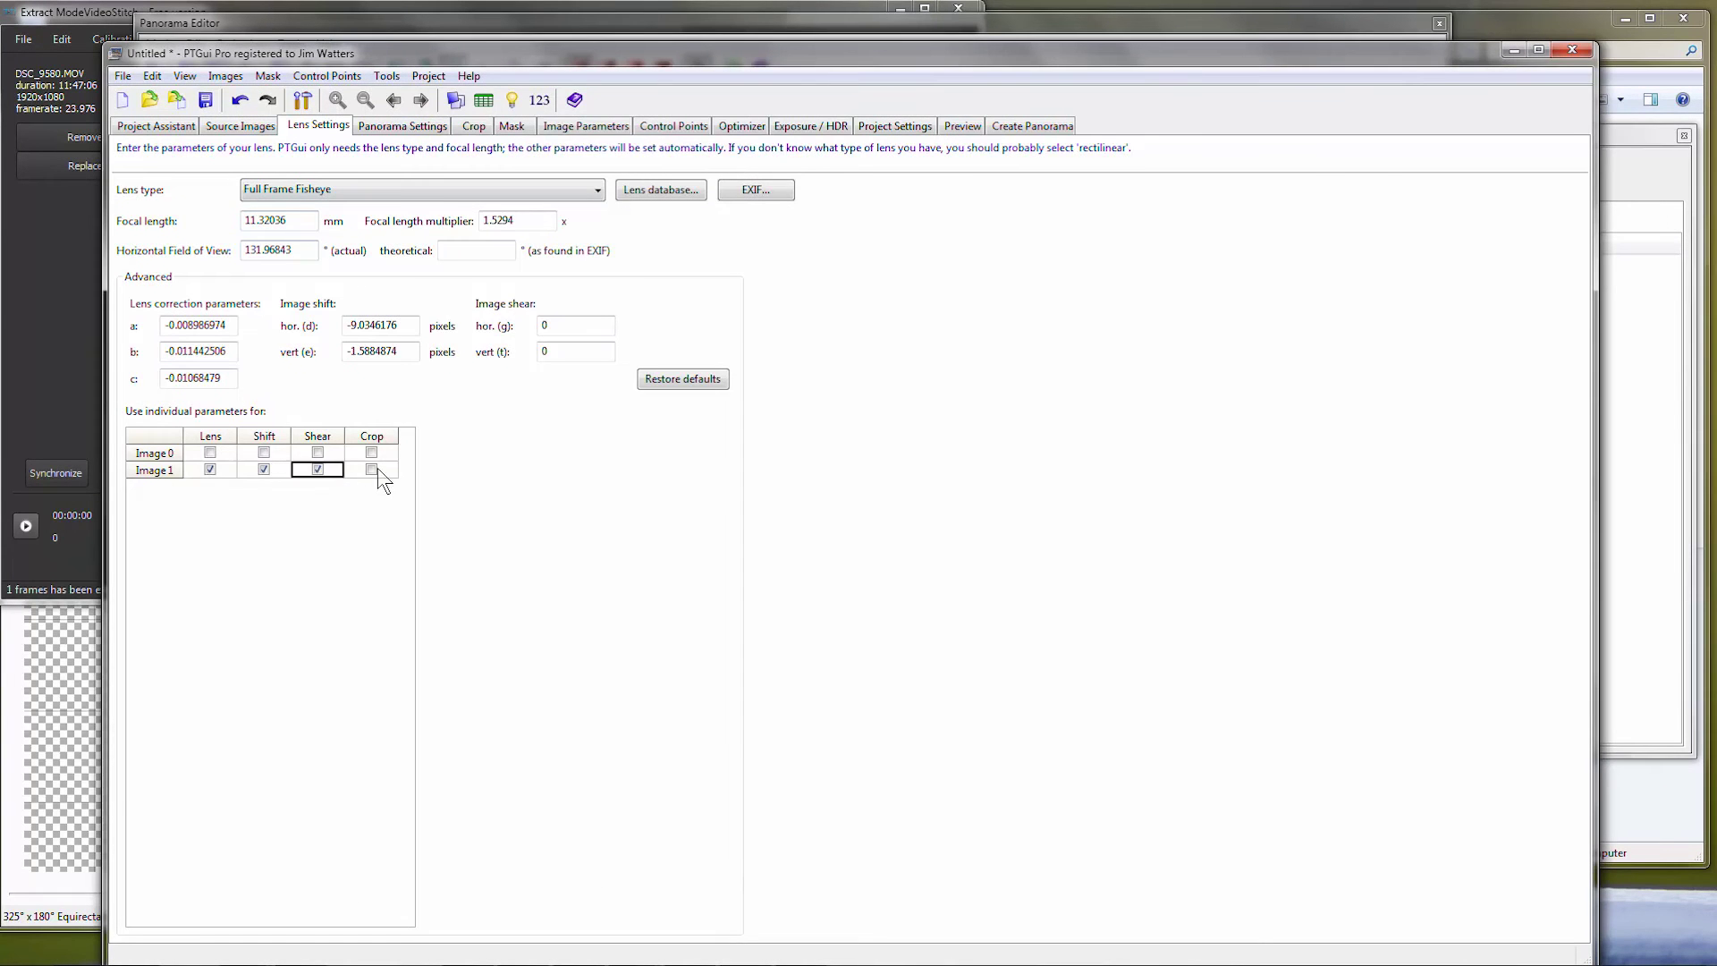
pyautogui.click(372, 469)
pyautogui.click(586, 126)
pyautogui.click(581, 255)
pyautogui.rightClick(583, 254)
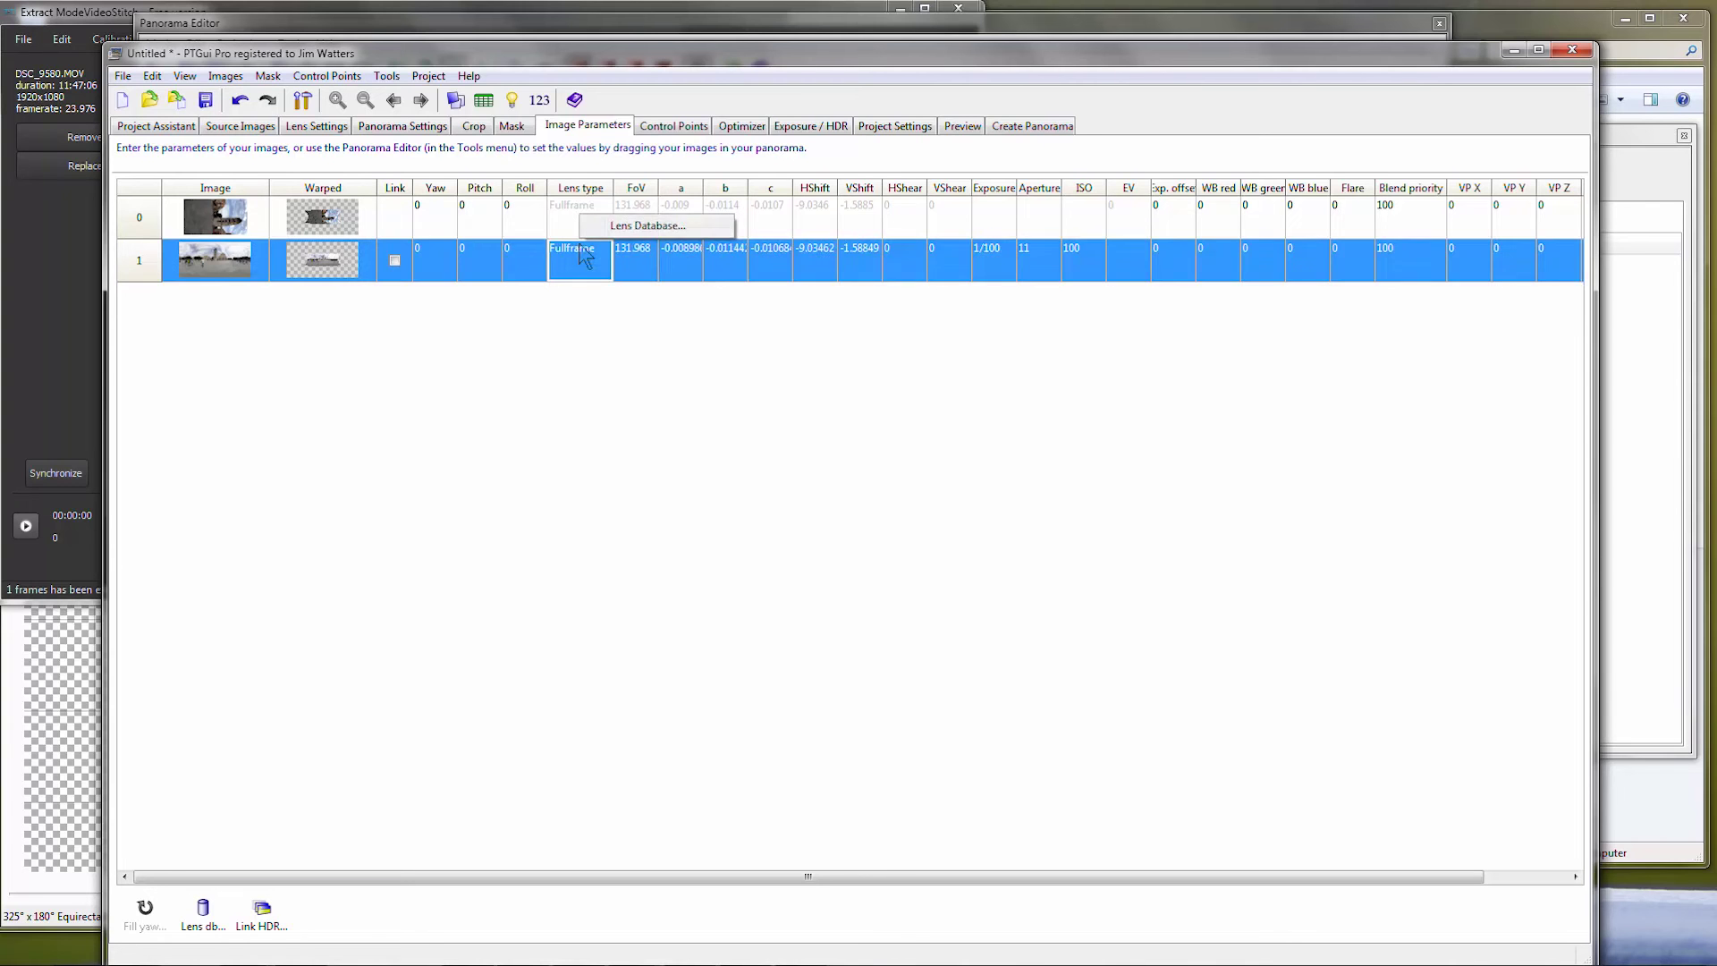
pyautogui.click(583, 255)
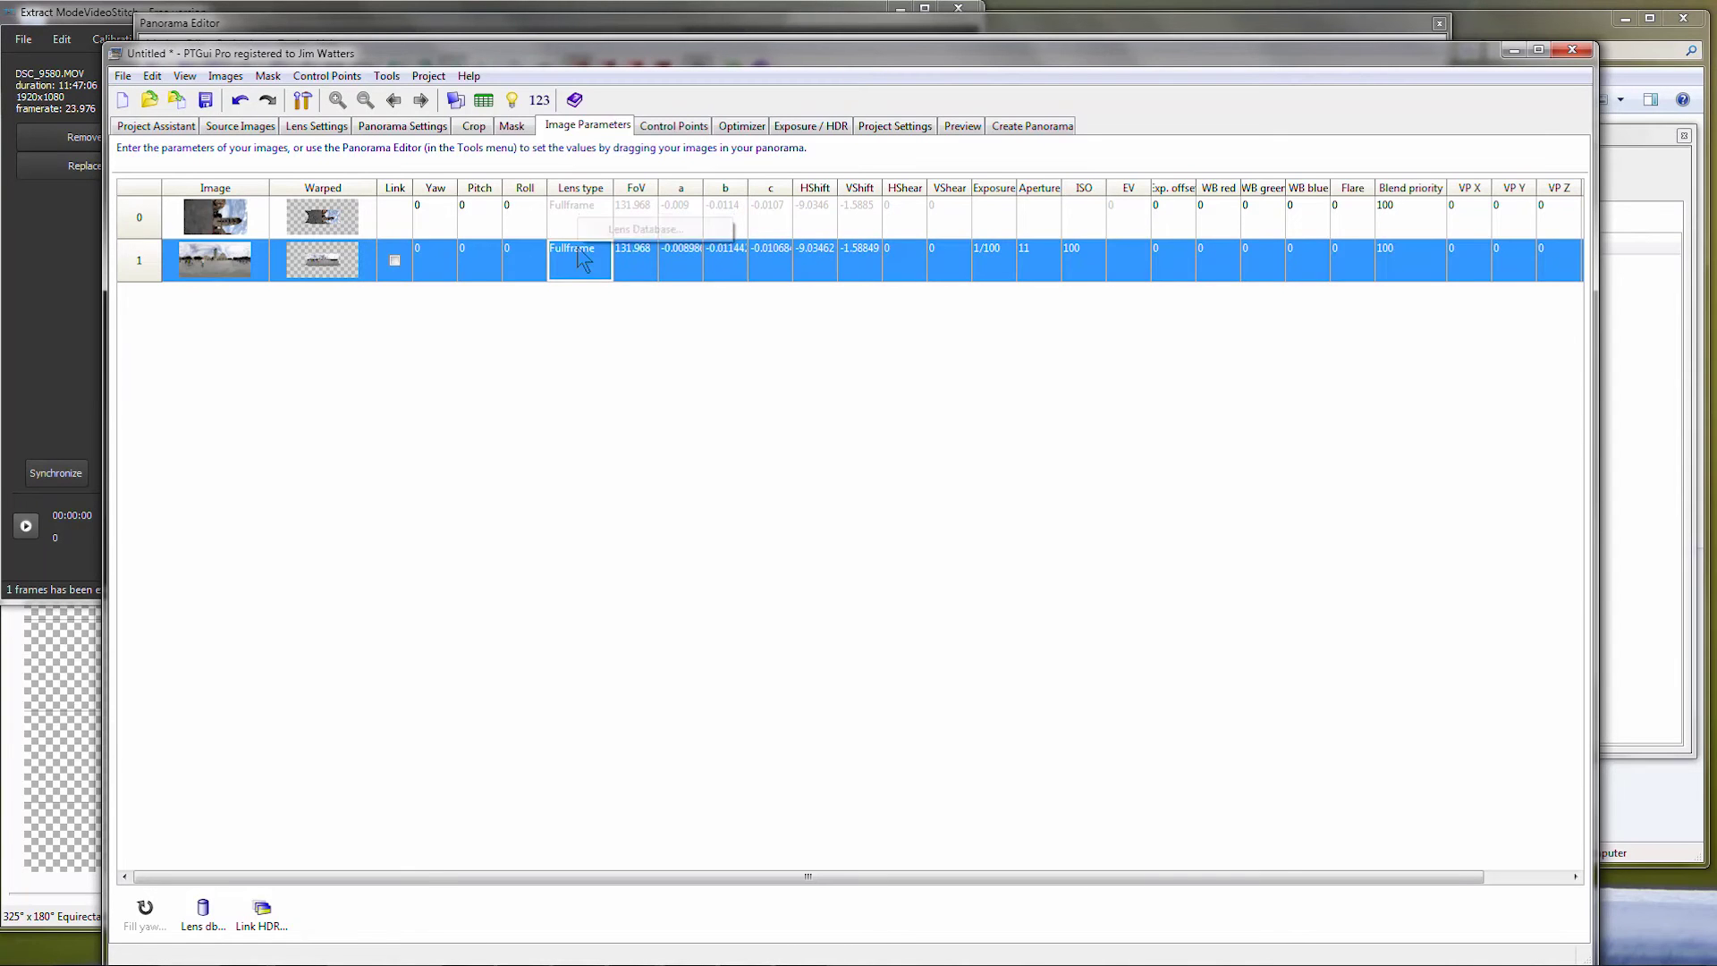
pyautogui.rightClick(582, 258)
pyautogui.click(583, 258)
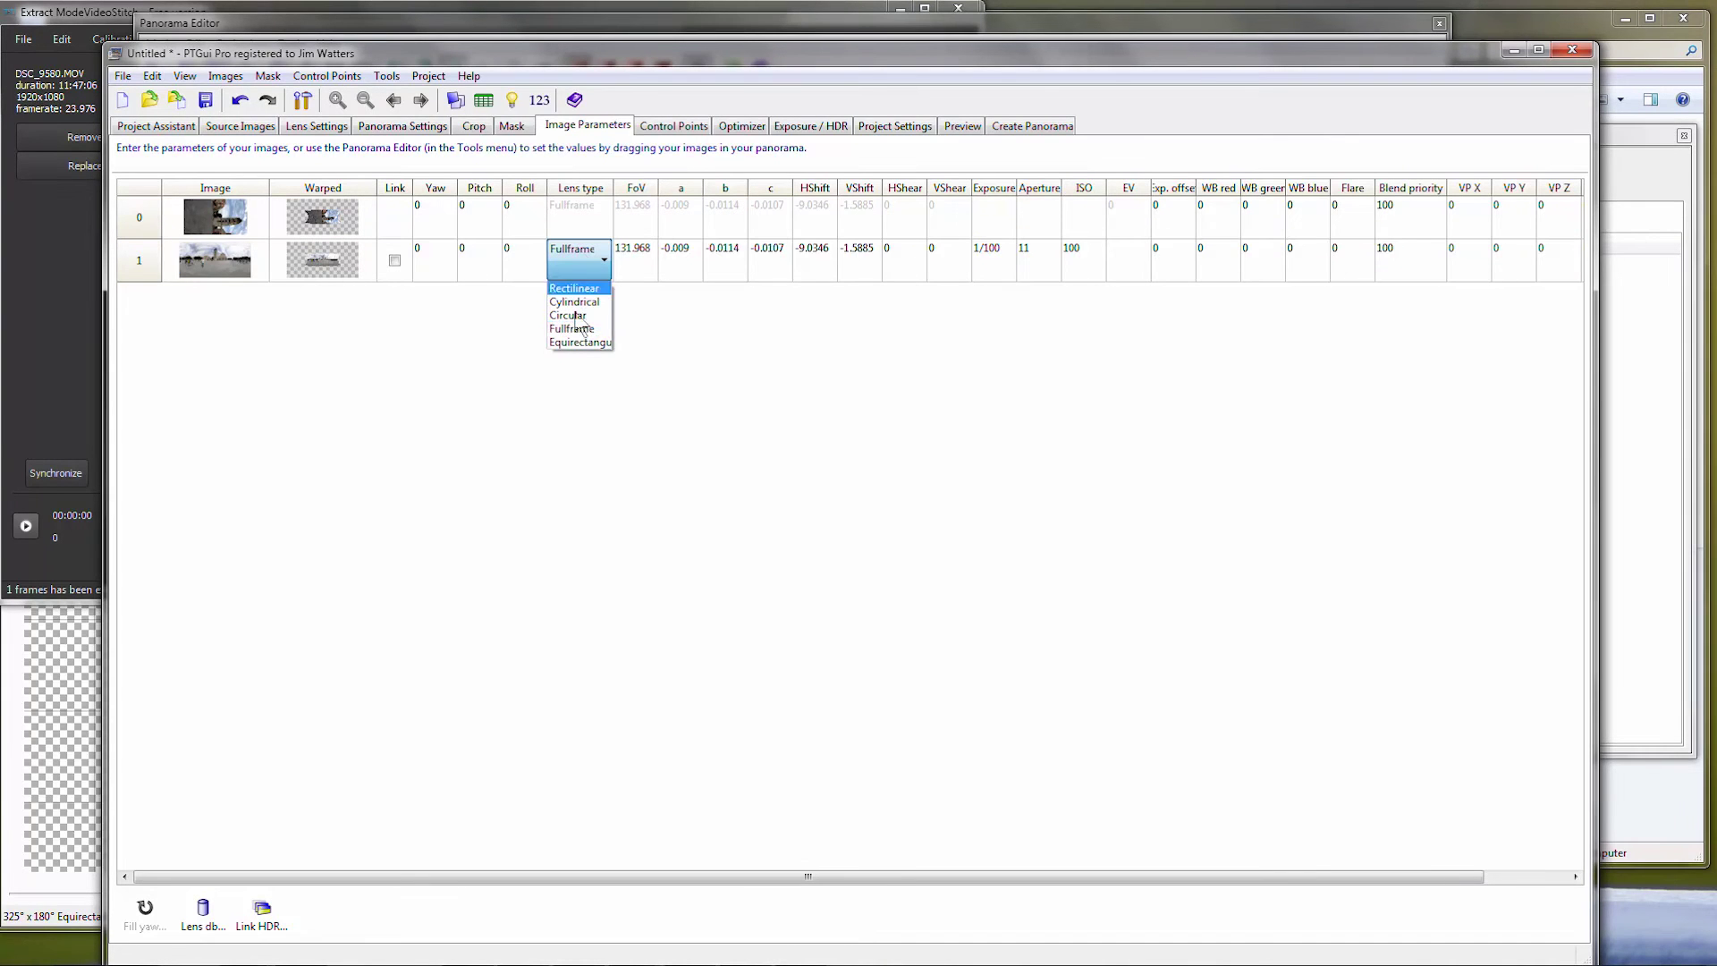
pyautogui.click(581, 343)
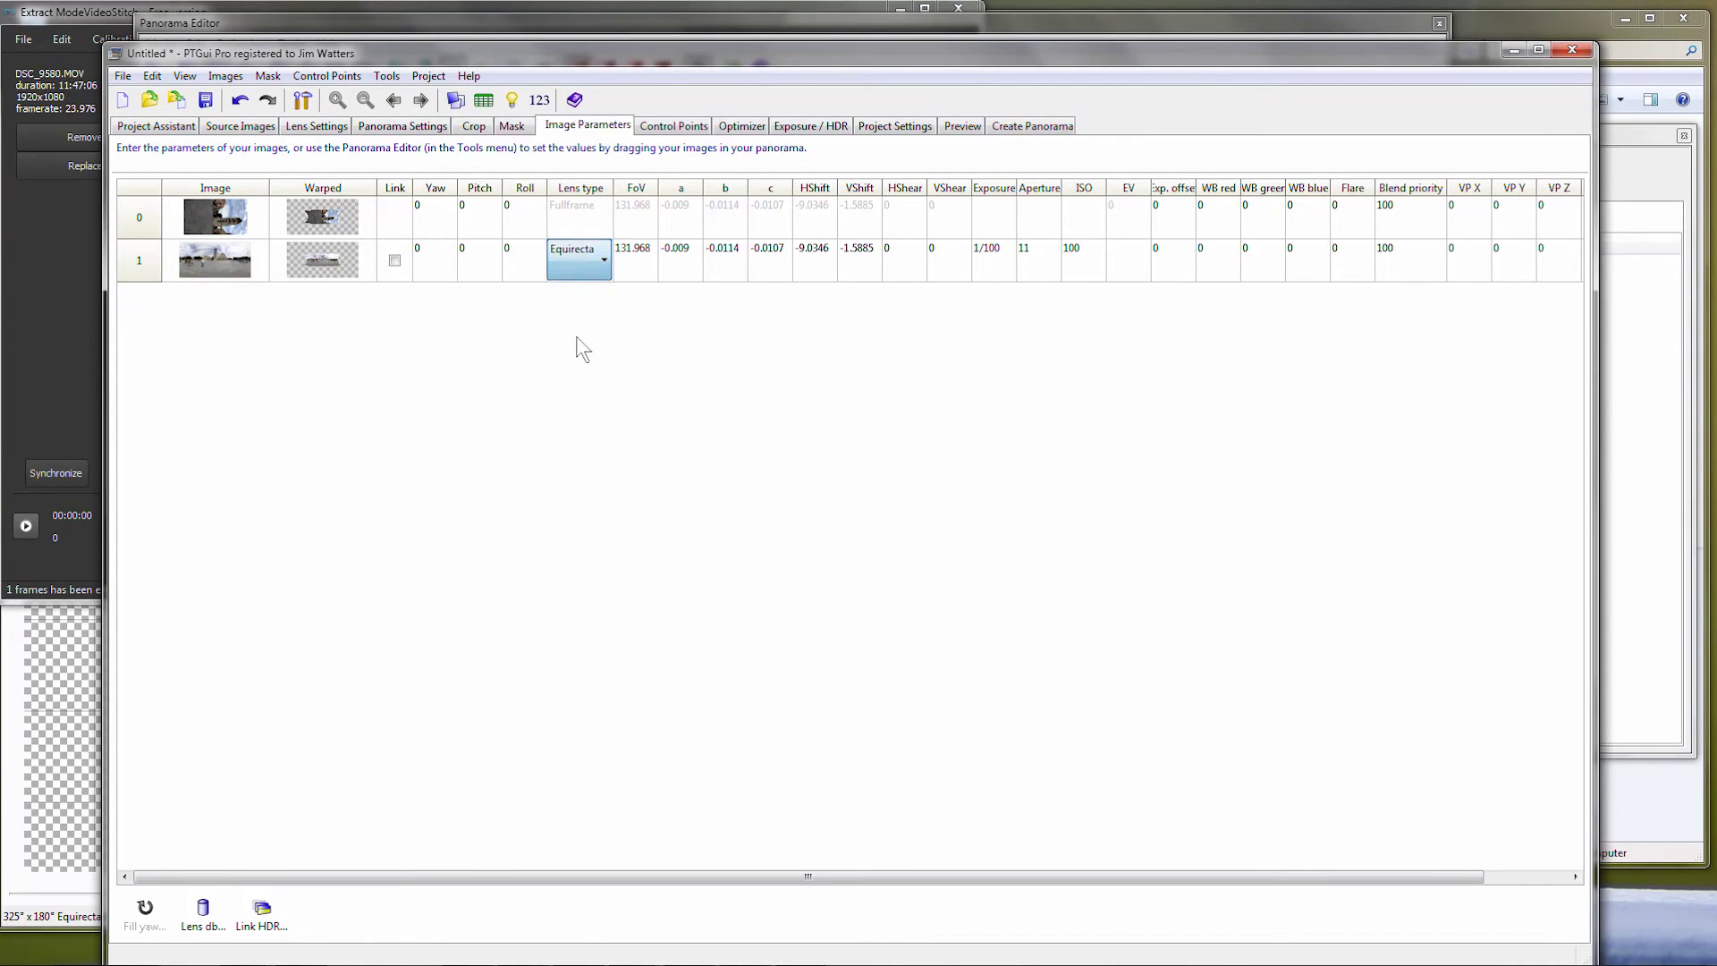
pyautogui.click(638, 270)
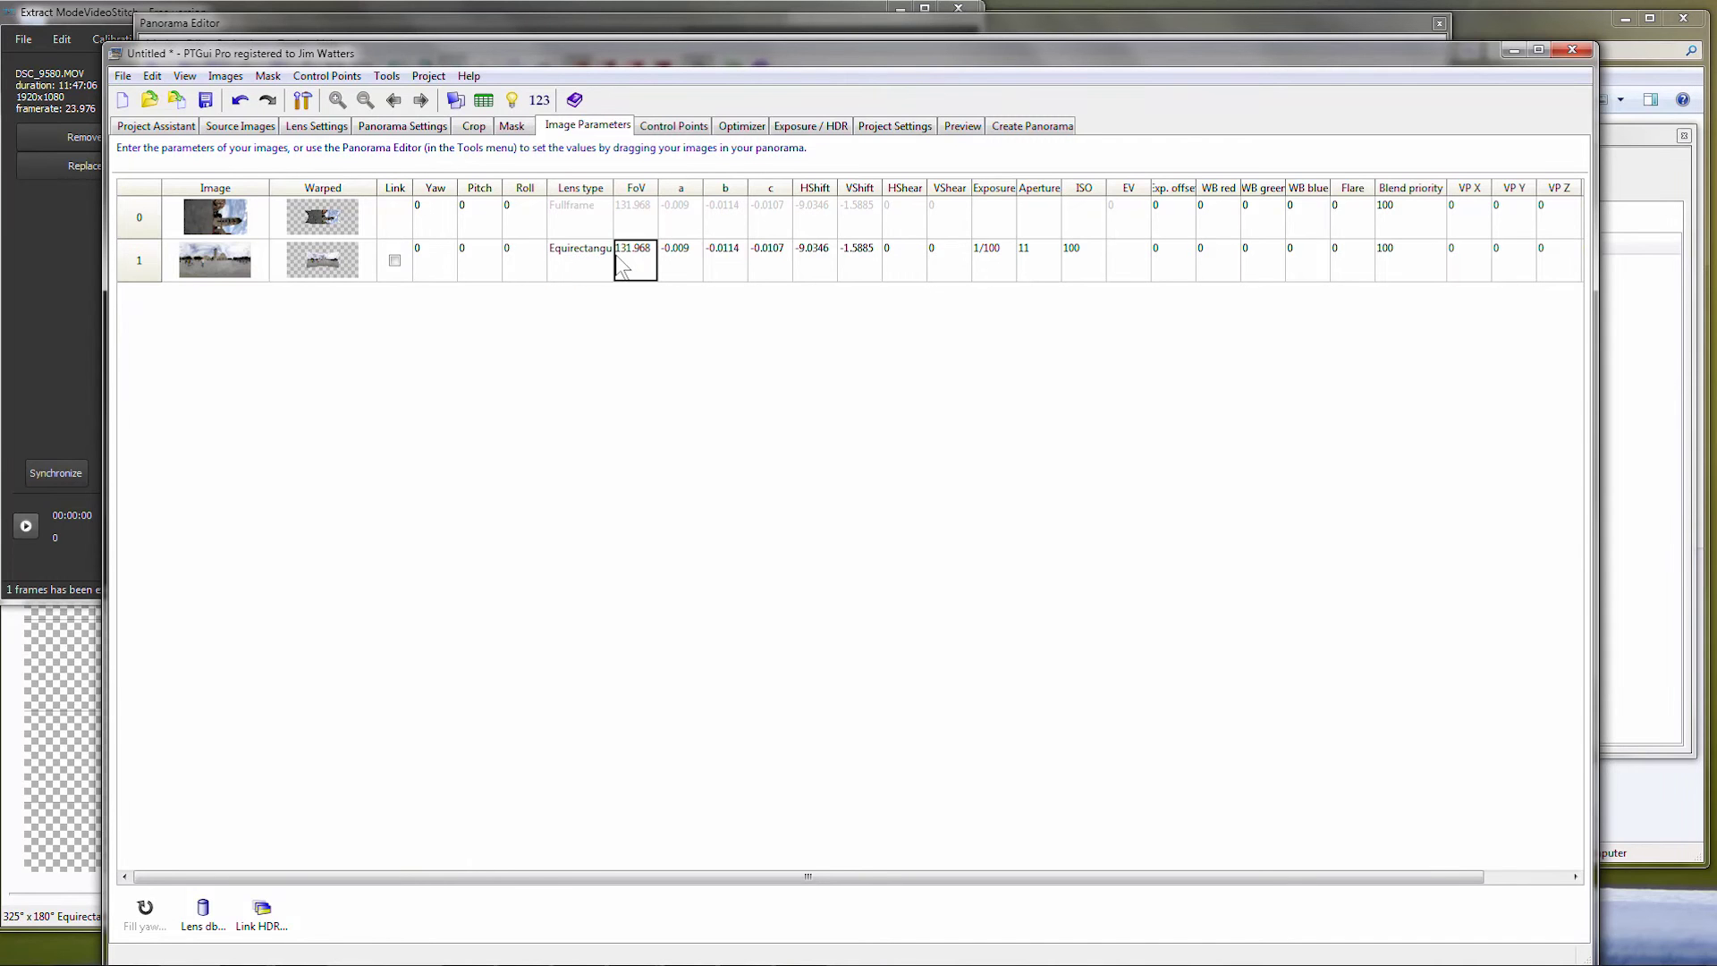
pyautogui.write('360')
pyautogui.press('Tab')
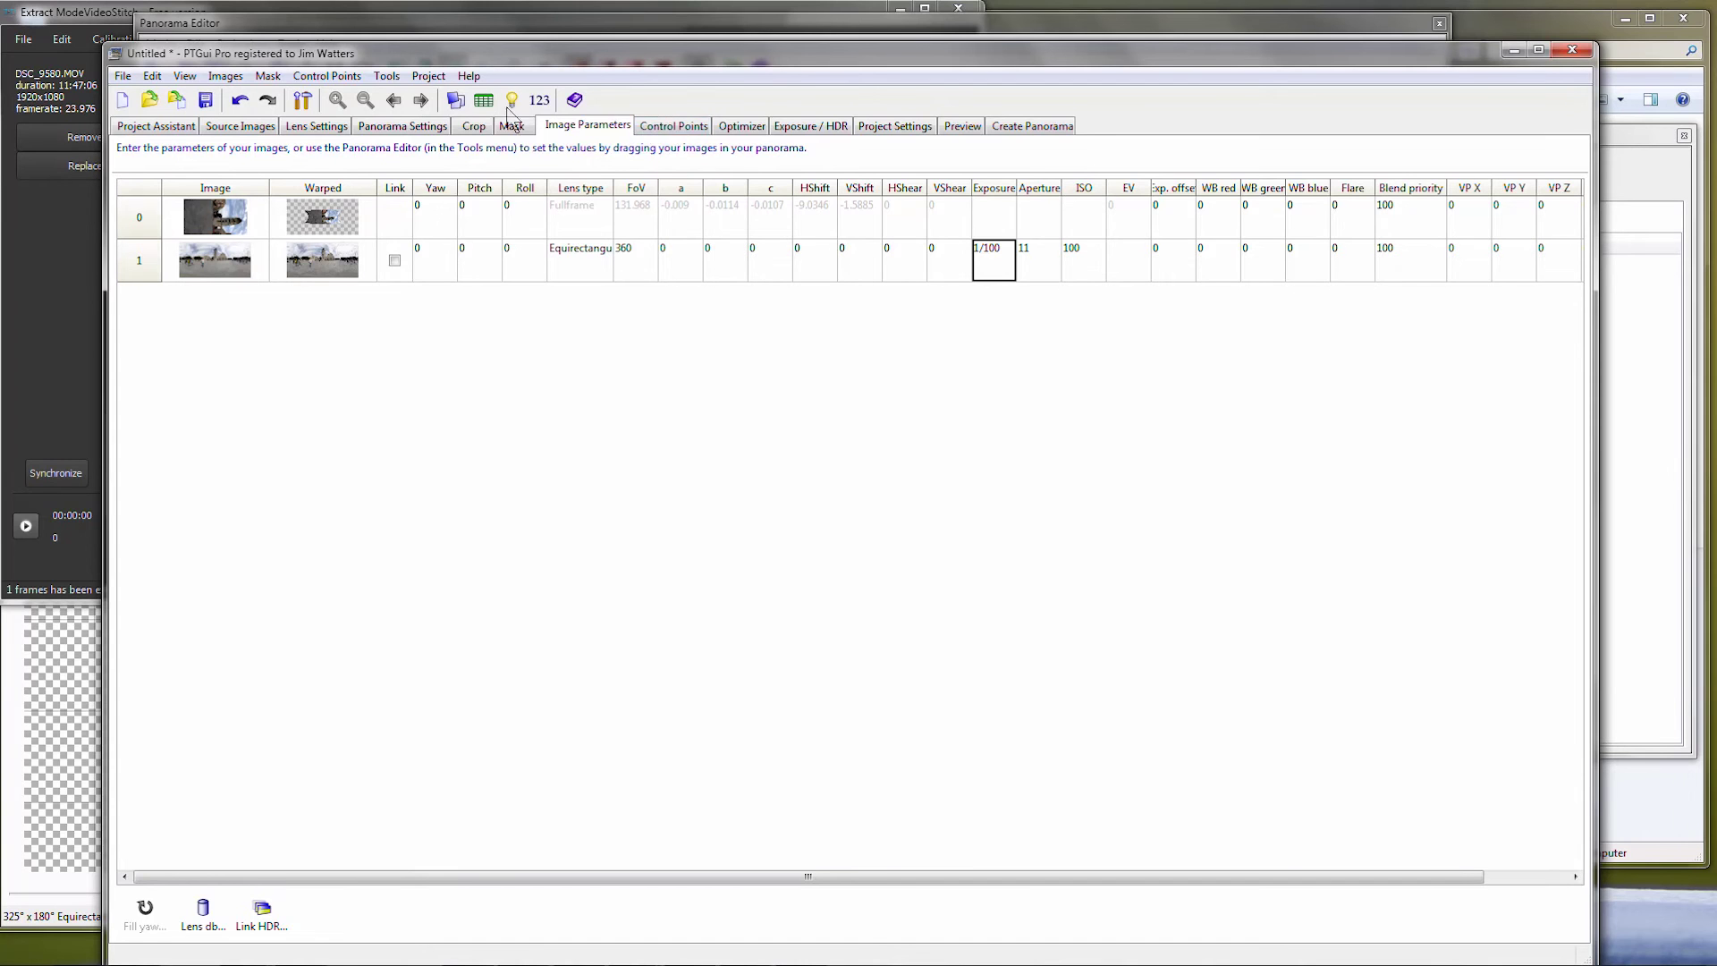
# - Try automatic control point generation and dismiss the resulting error
pyautogui.click(332, 77)
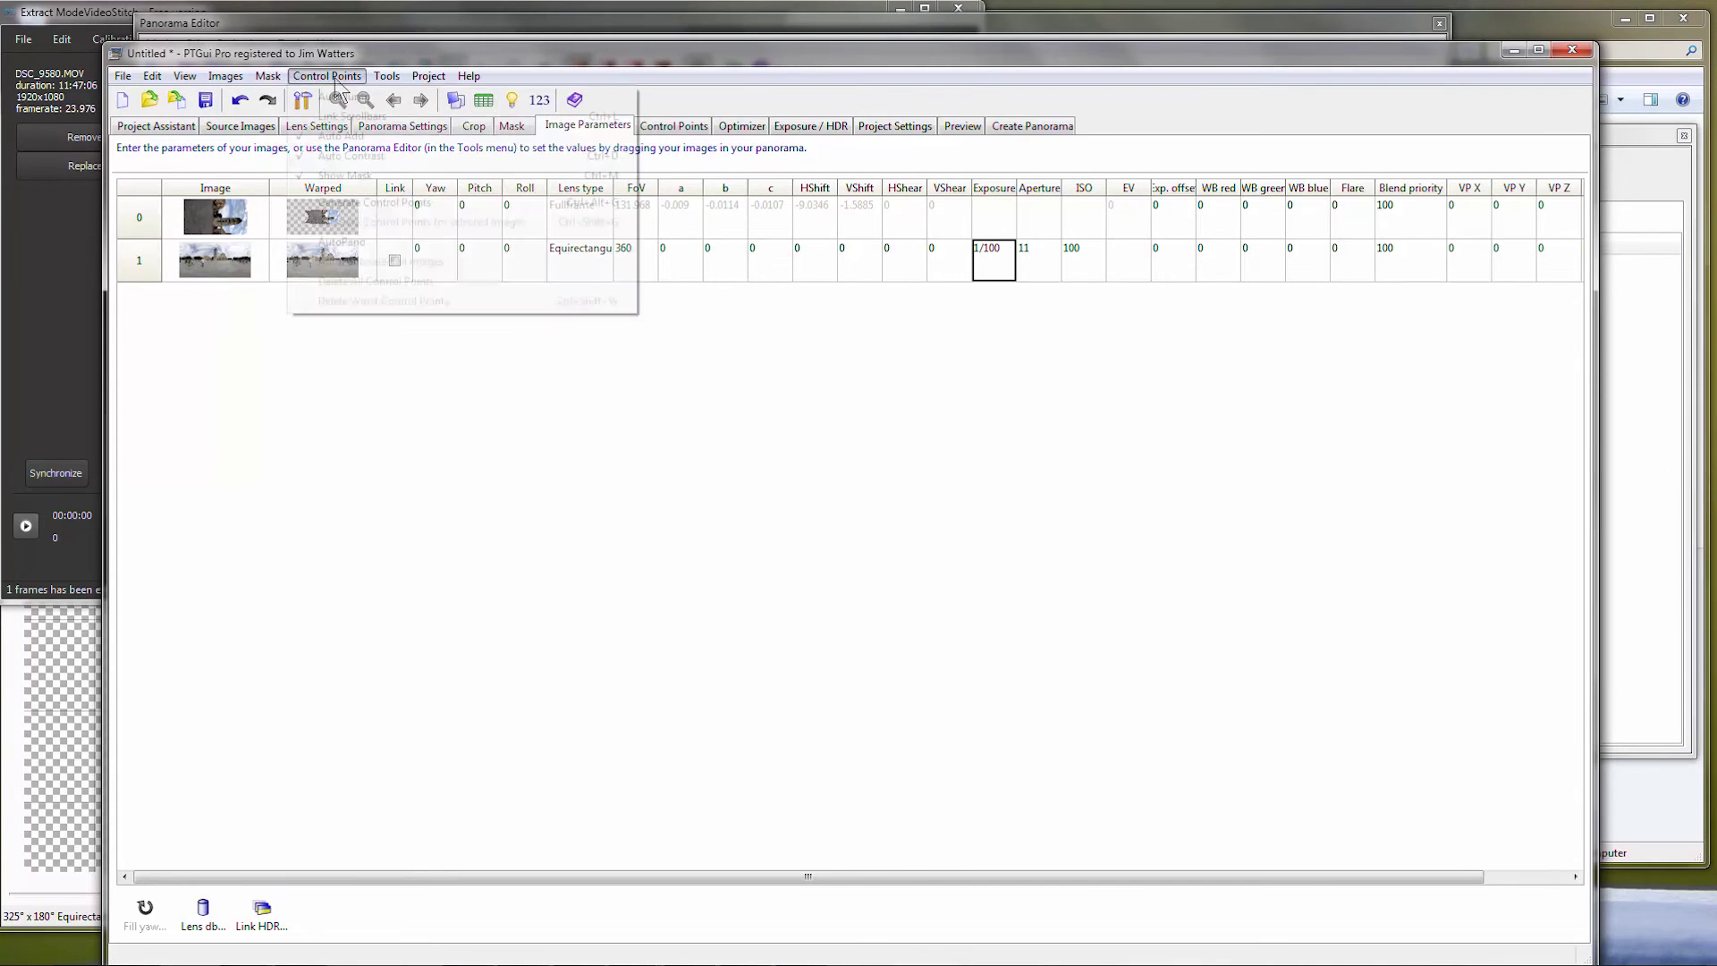
pyautogui.click(379, 205)
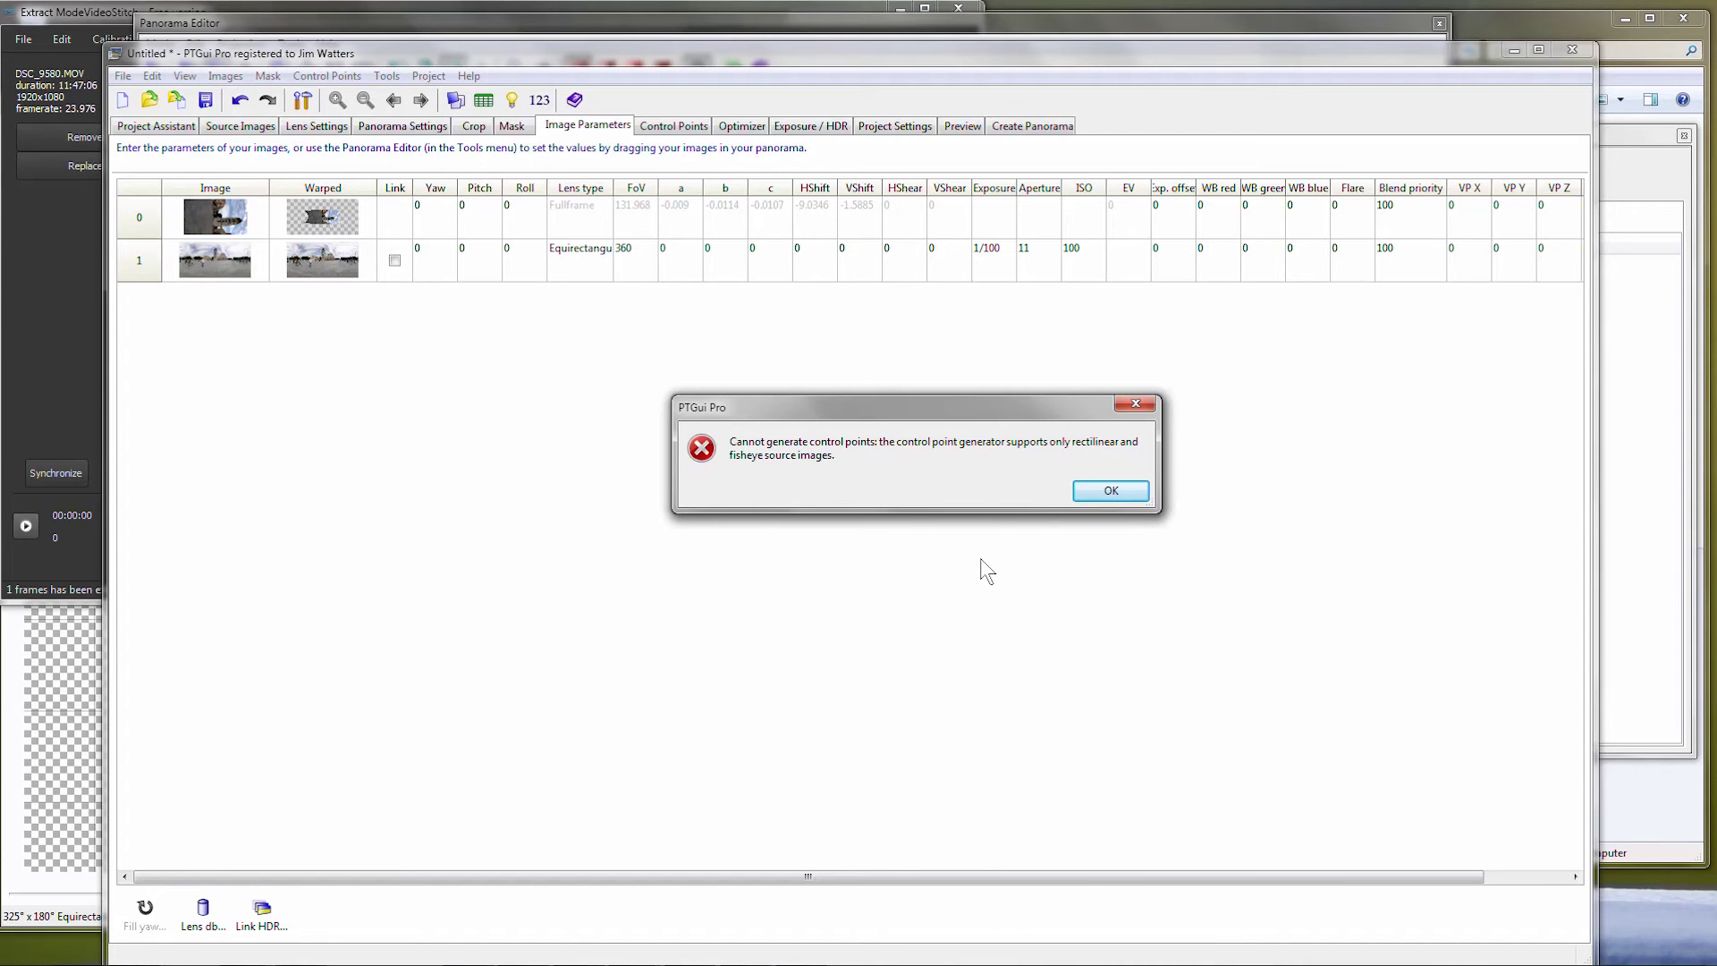
pyautogui.click(1117, 493)
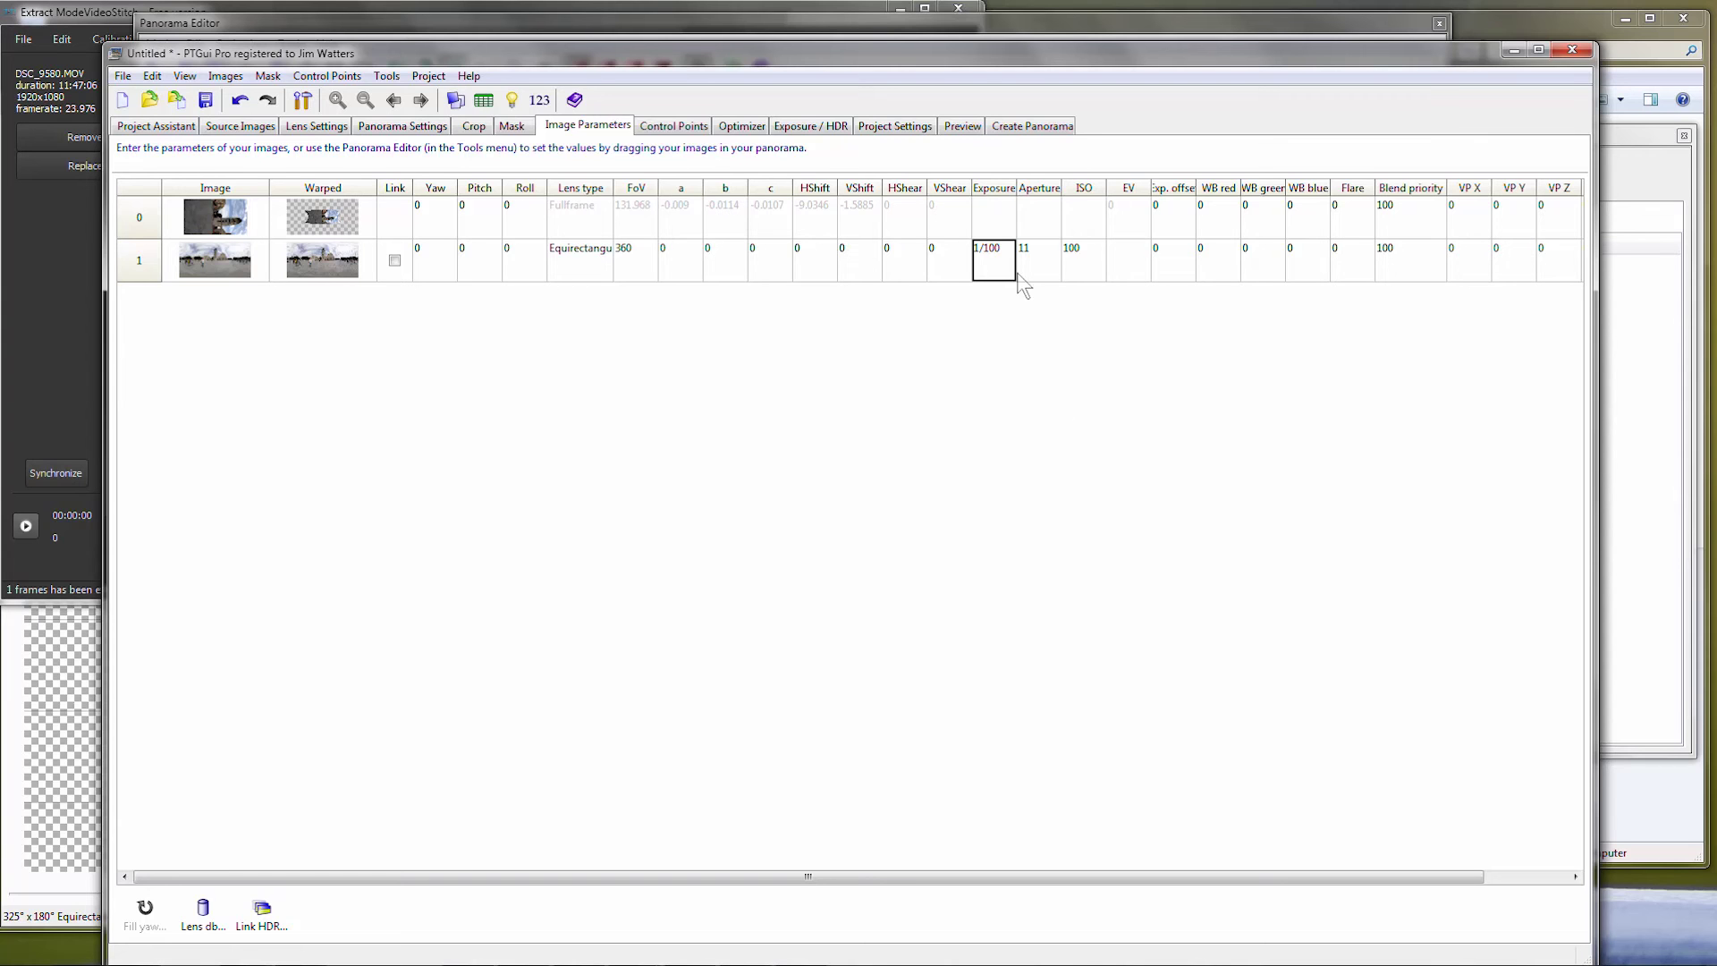
# - Place matching control points 0, 1, 2 and more on the clock tower in both images
pyautogui.click(681, 126)
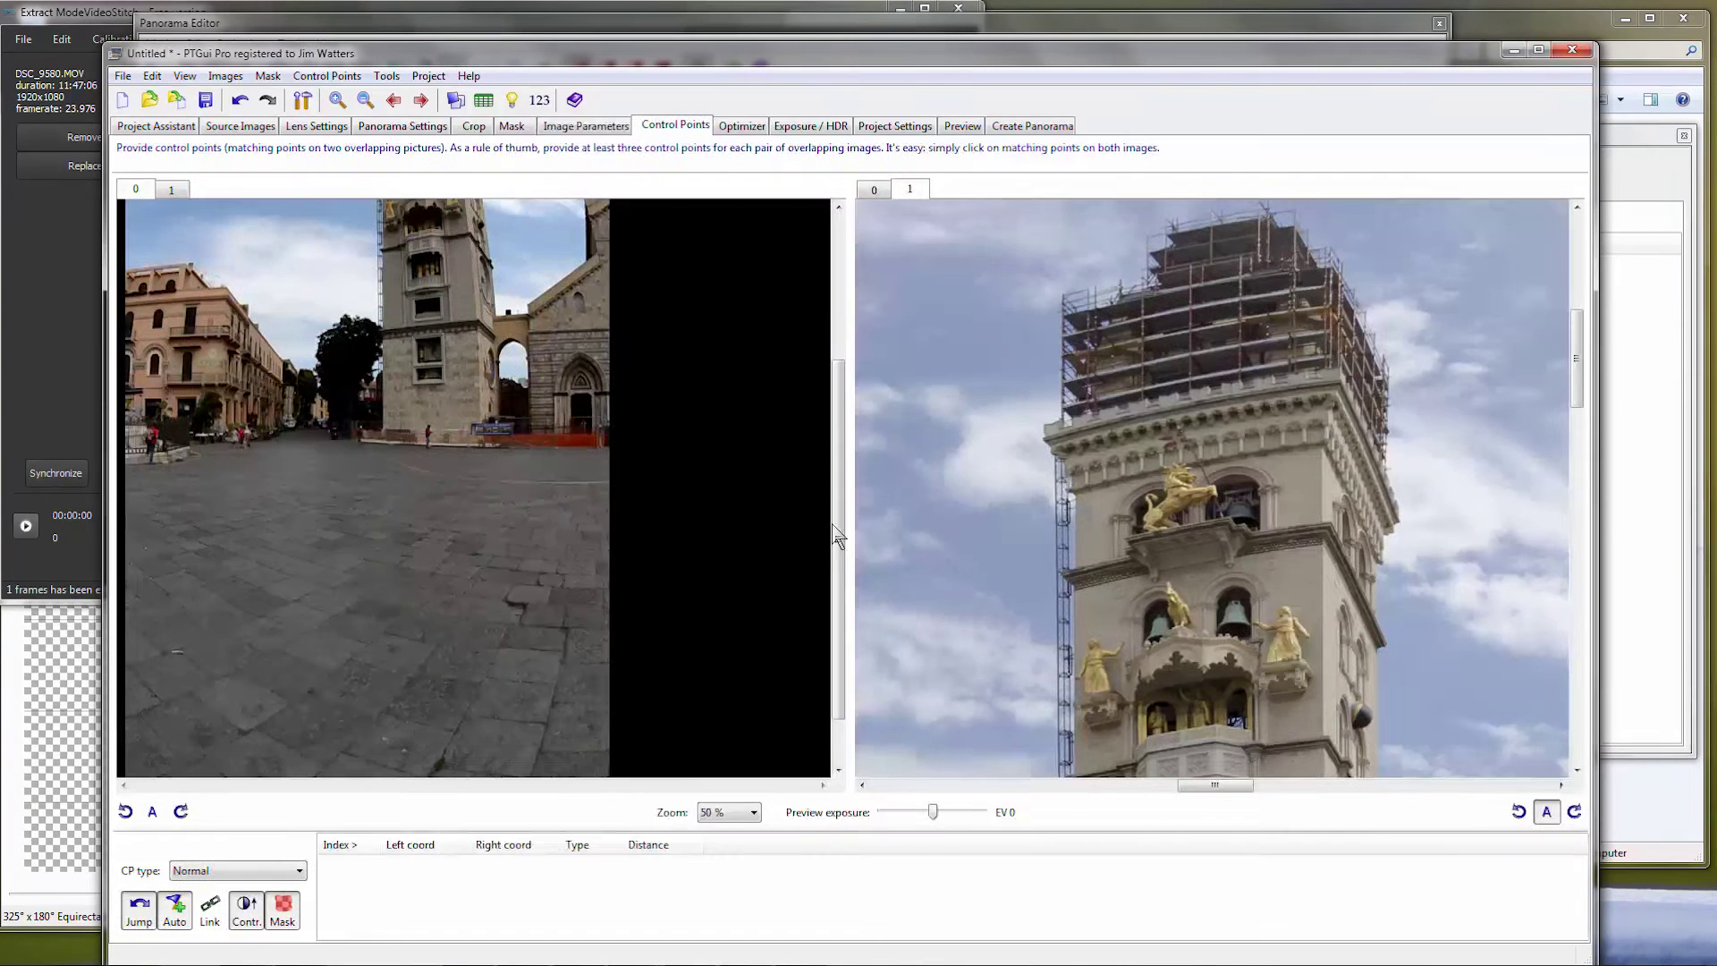
pyautogui.moveTo(840, 546); pyautogui.dragTo(843, 429)
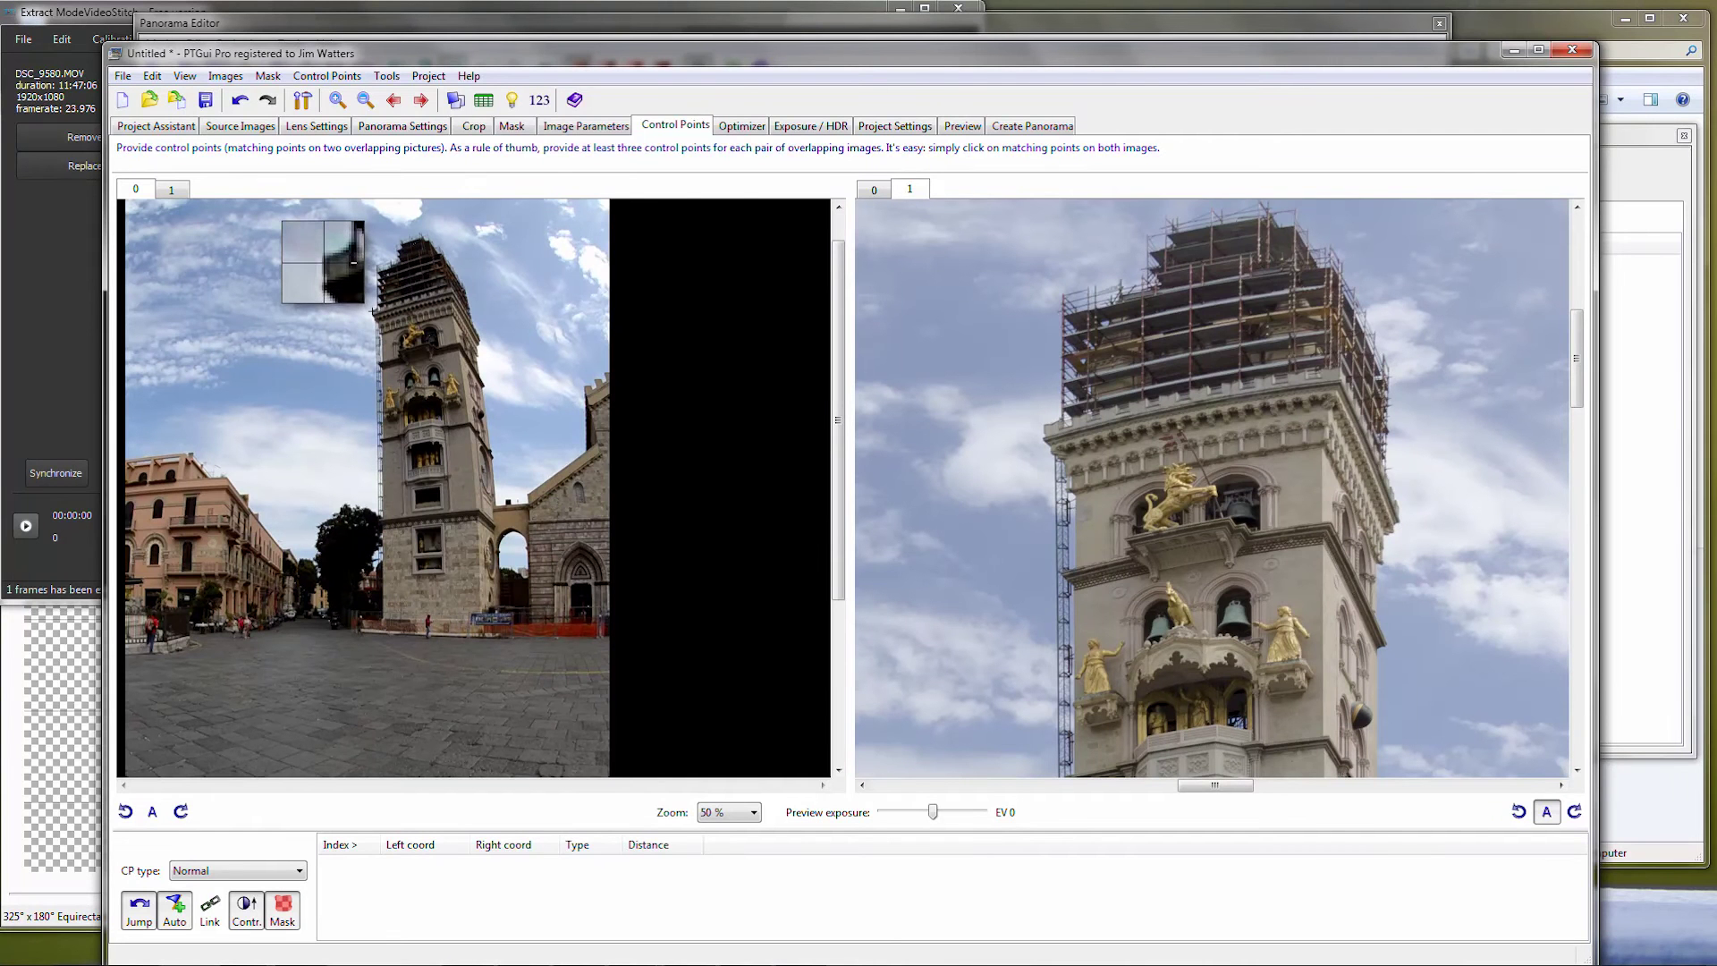
pyautogui.click(374, 310)
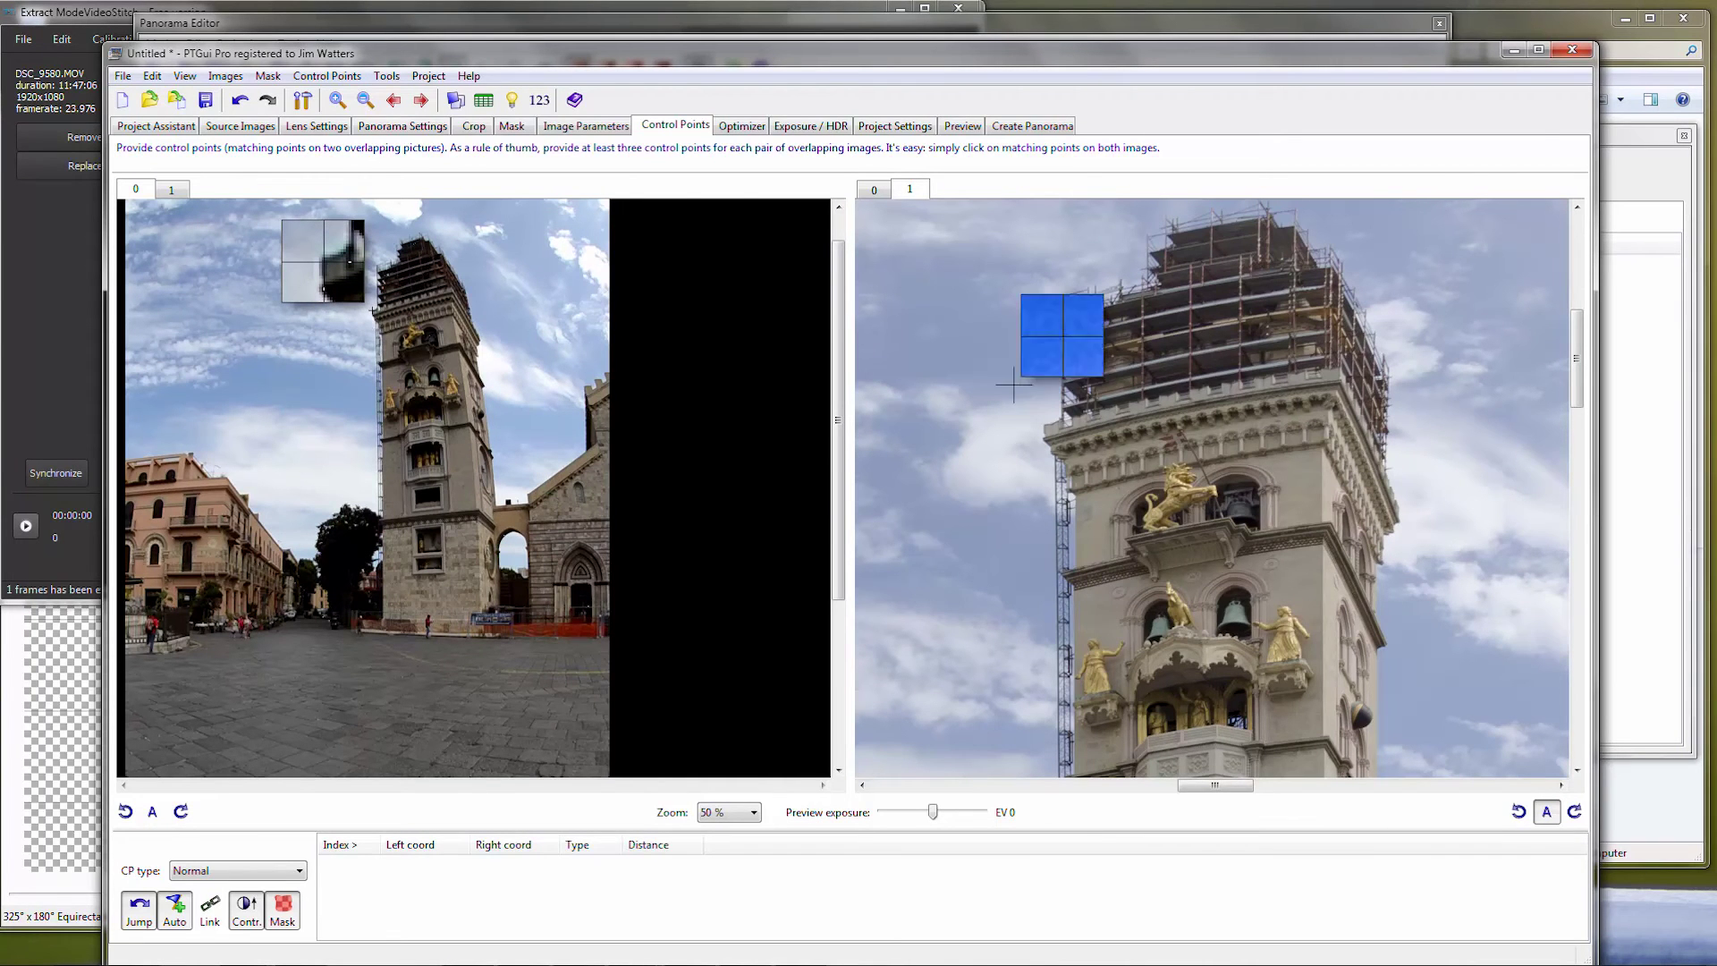
pyautogui.click(1044, 424)
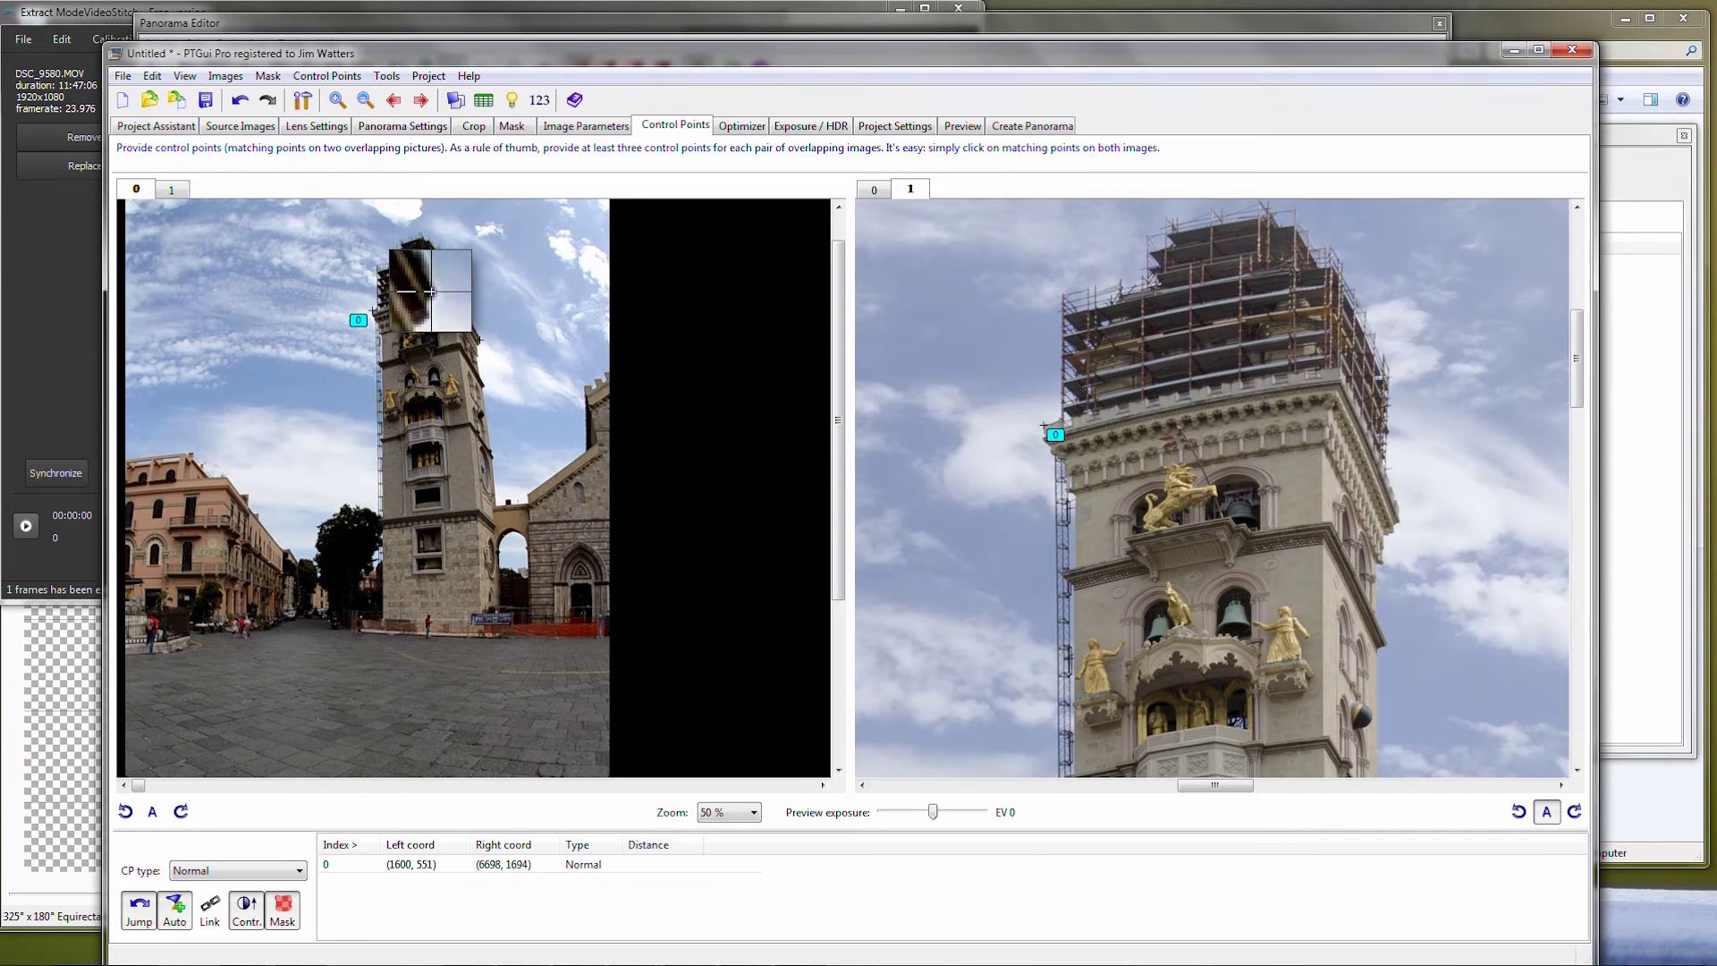
pyautogui.click(480, 344)
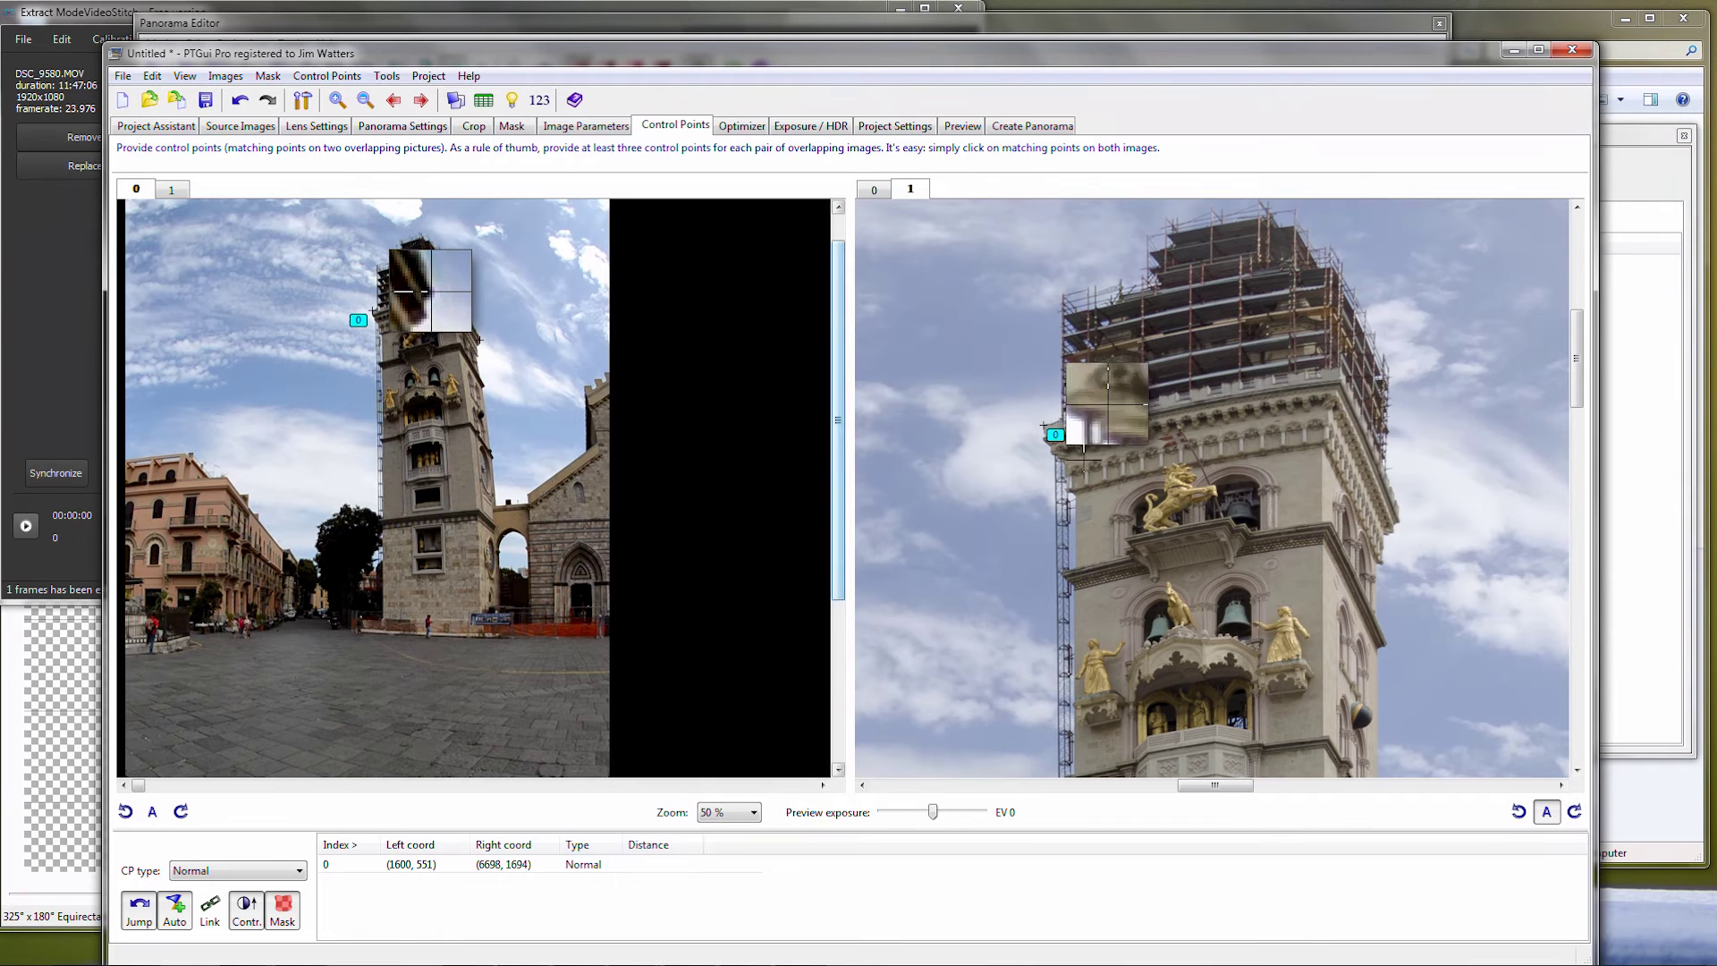
pyautogui.click(1406, 515)
pyautogui.moveTo(1405, 515); pyautogui.dragTo(1399, 520)
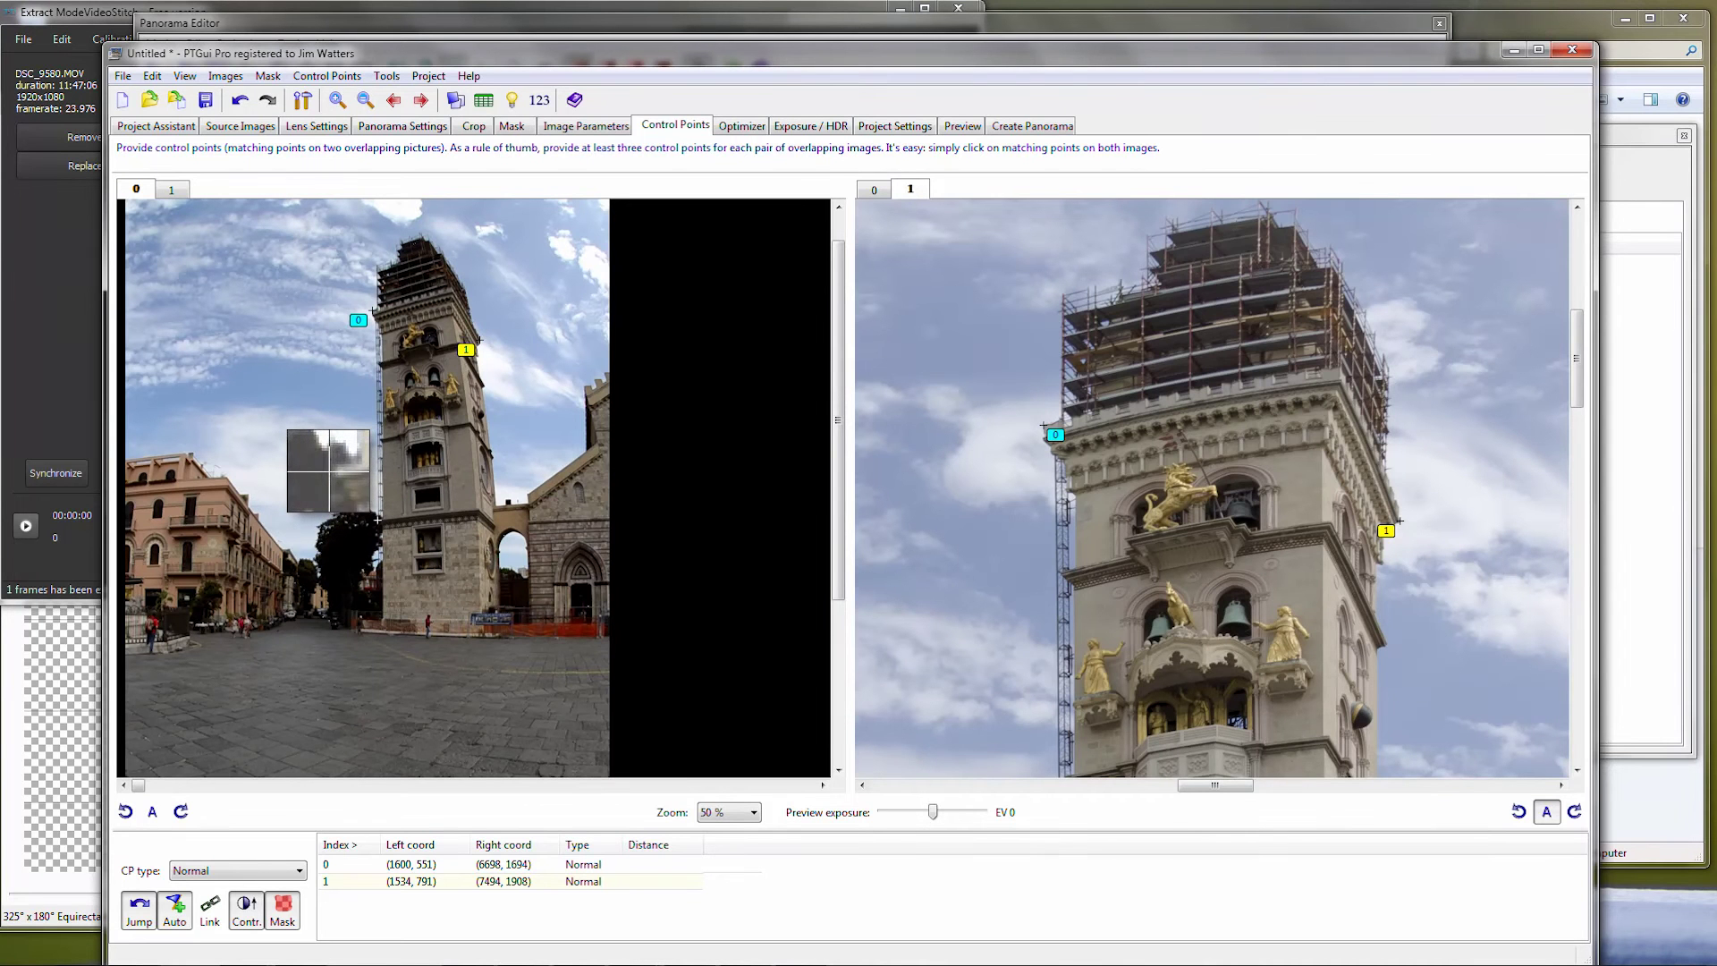
pyautogui.click(379, 518)
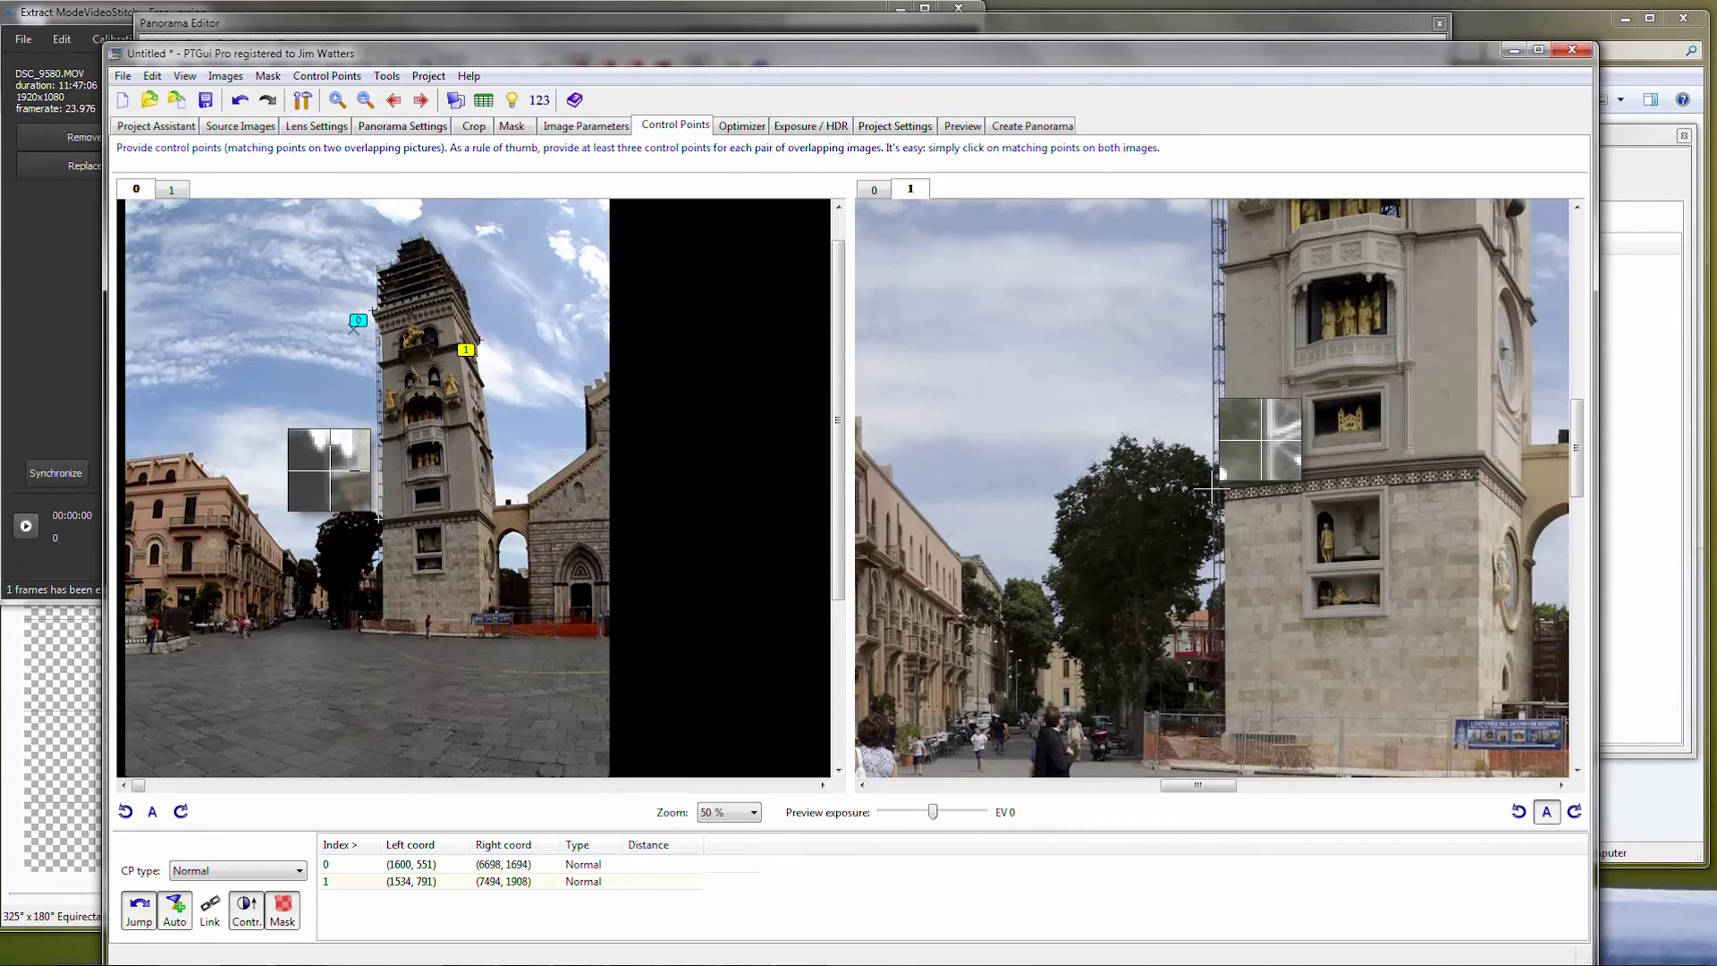
pyautogui.moveTo(1225, 478); pyautogui.dragTo(1217, 471)
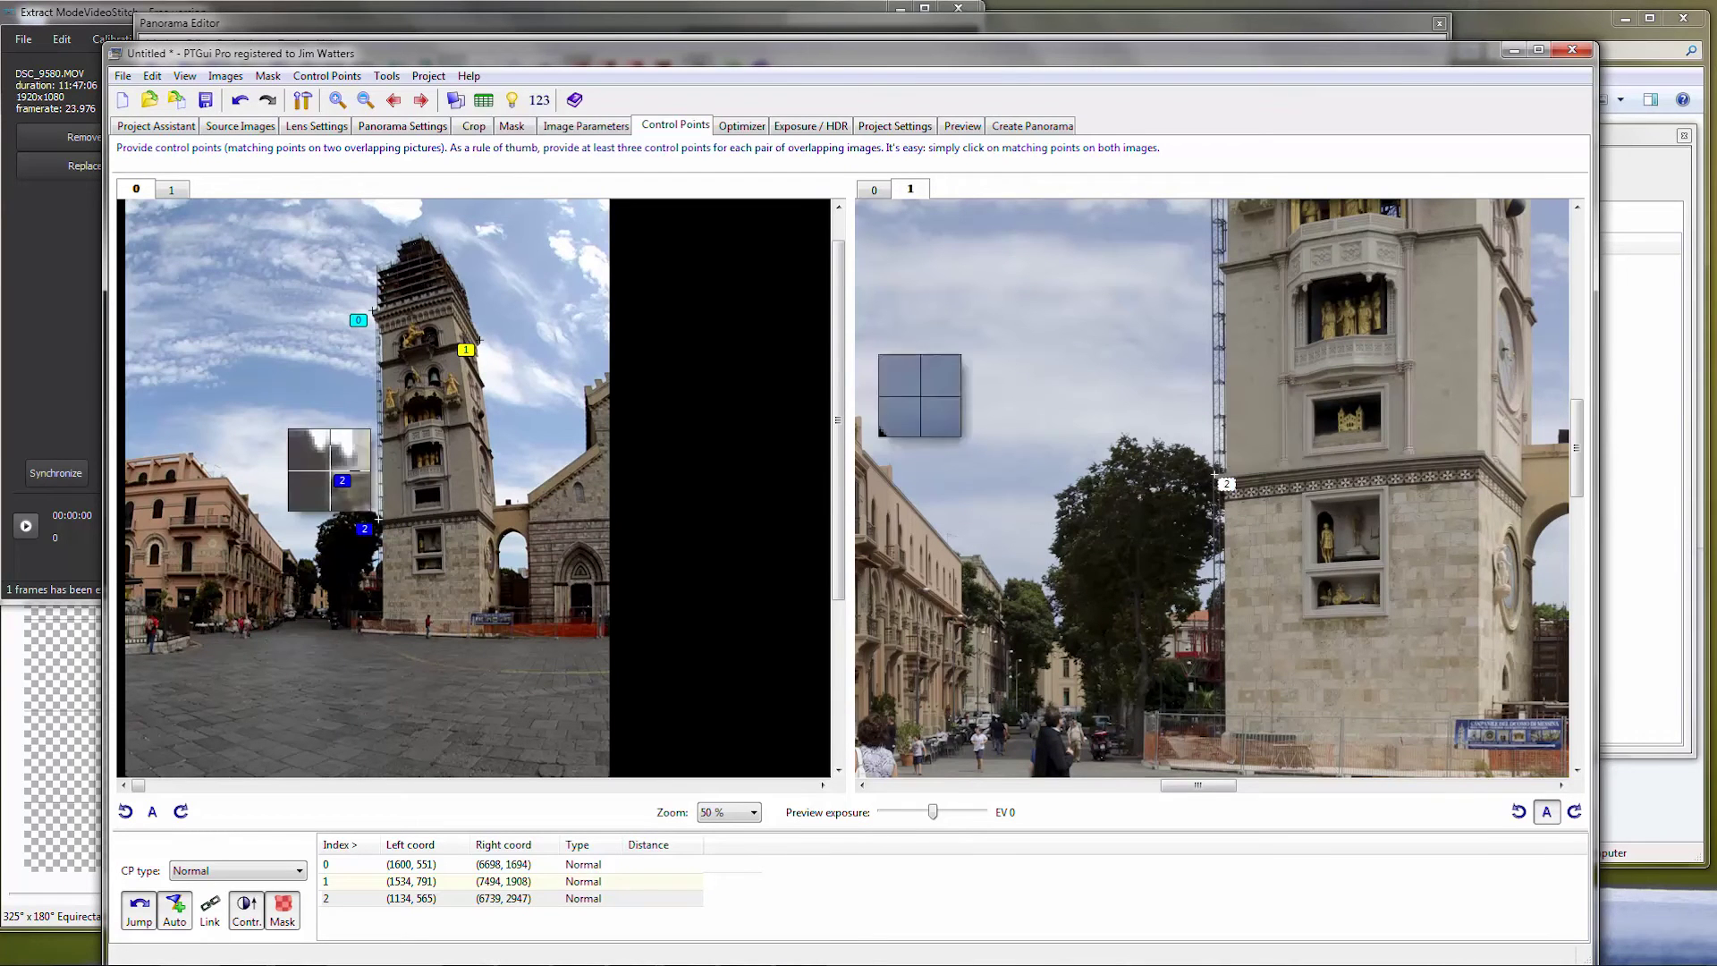
pyautogui.click(493, 456)
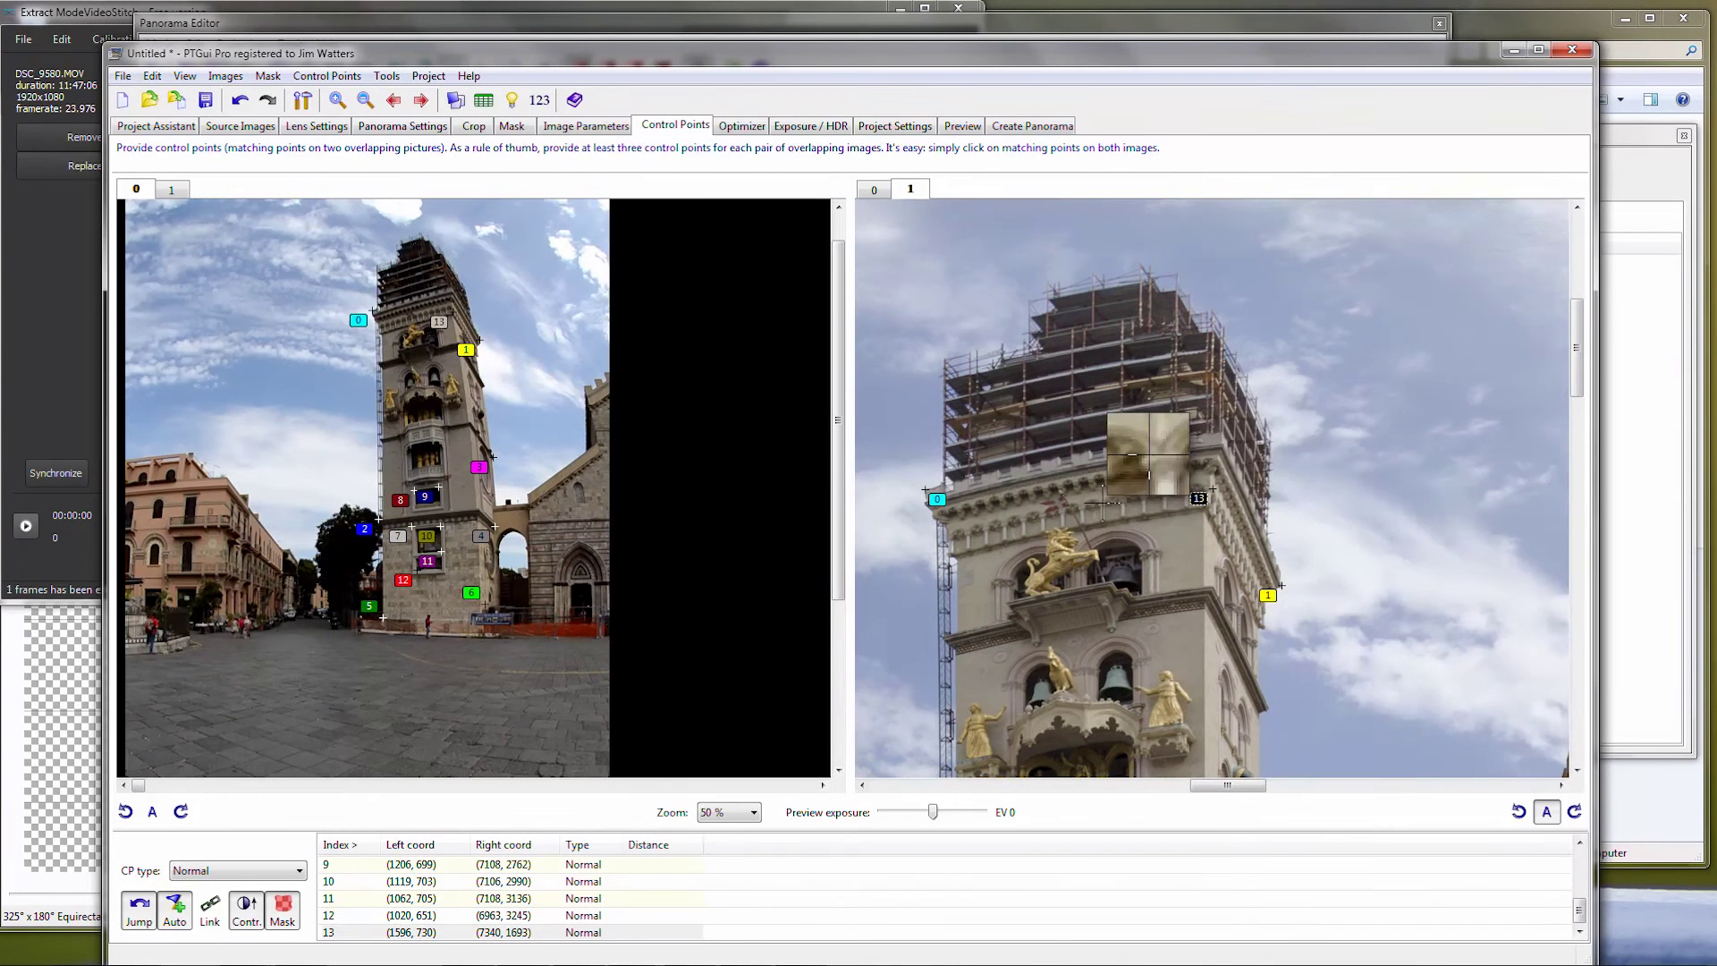
# - In the Optimizer, exclude Image 1 and enable image 0's yaw, pitch, roll, FoV, a, b, c and shifts
pyautogui.click(744, 127)
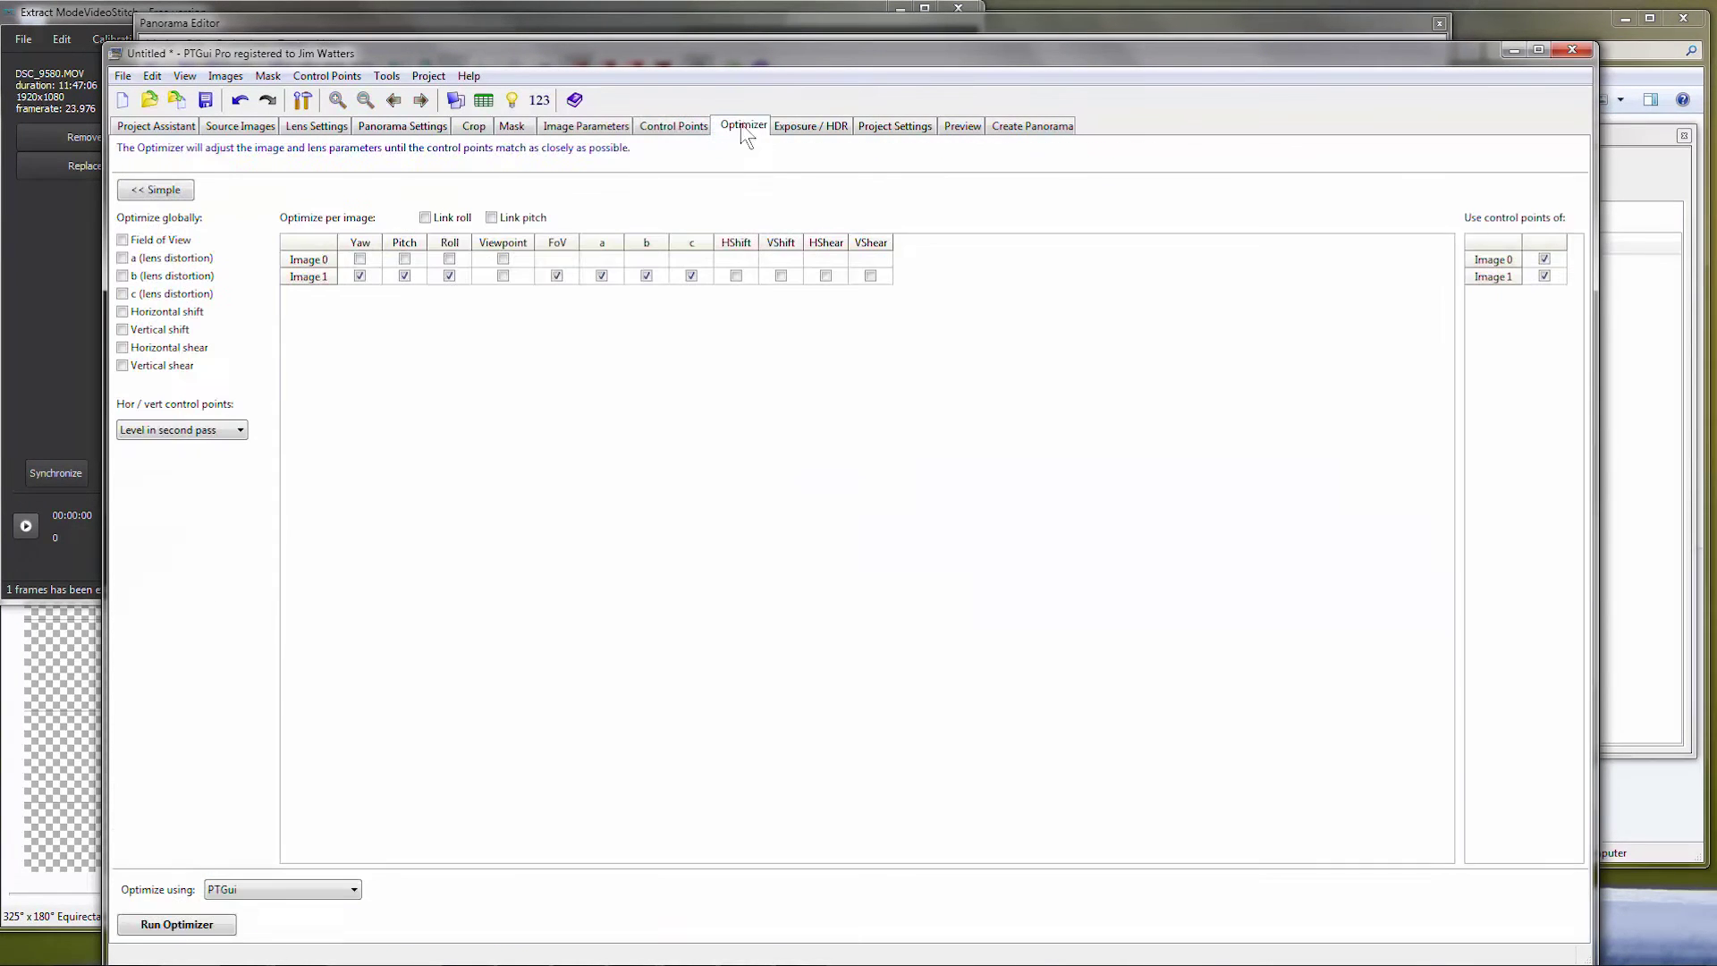
pyautogui.click(323, 277)
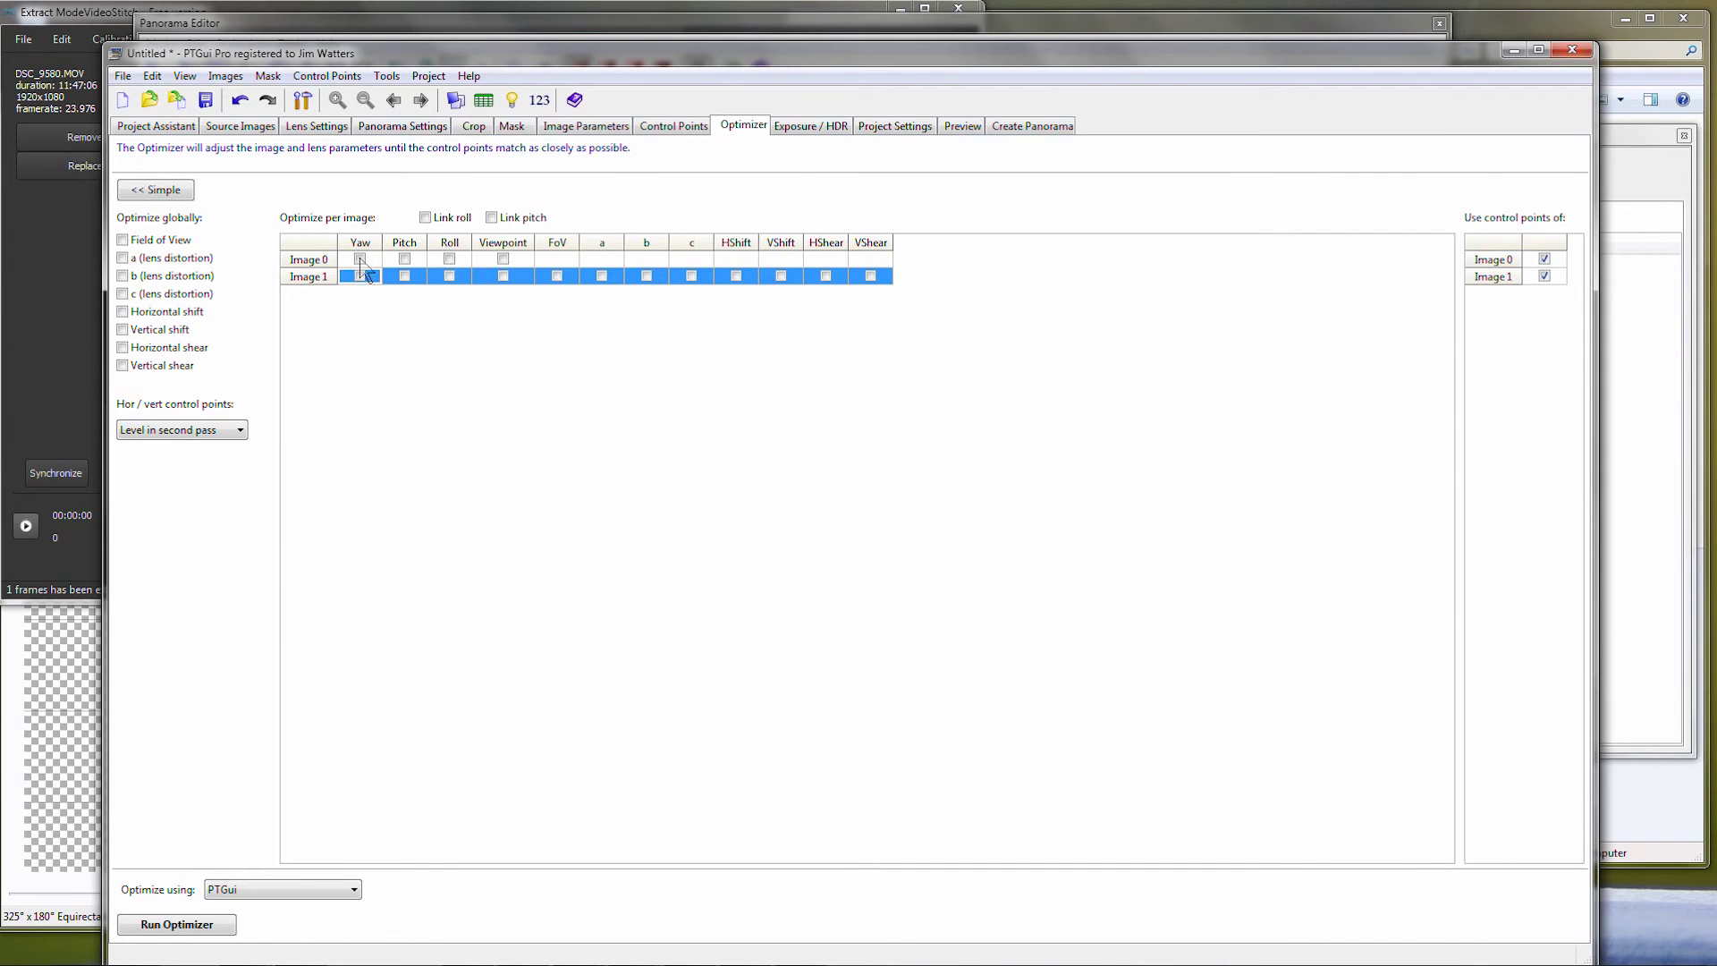
pyautogui.click(360, 259)
pyautogui.click(405, 259)
pyautogui.click(450, 259)
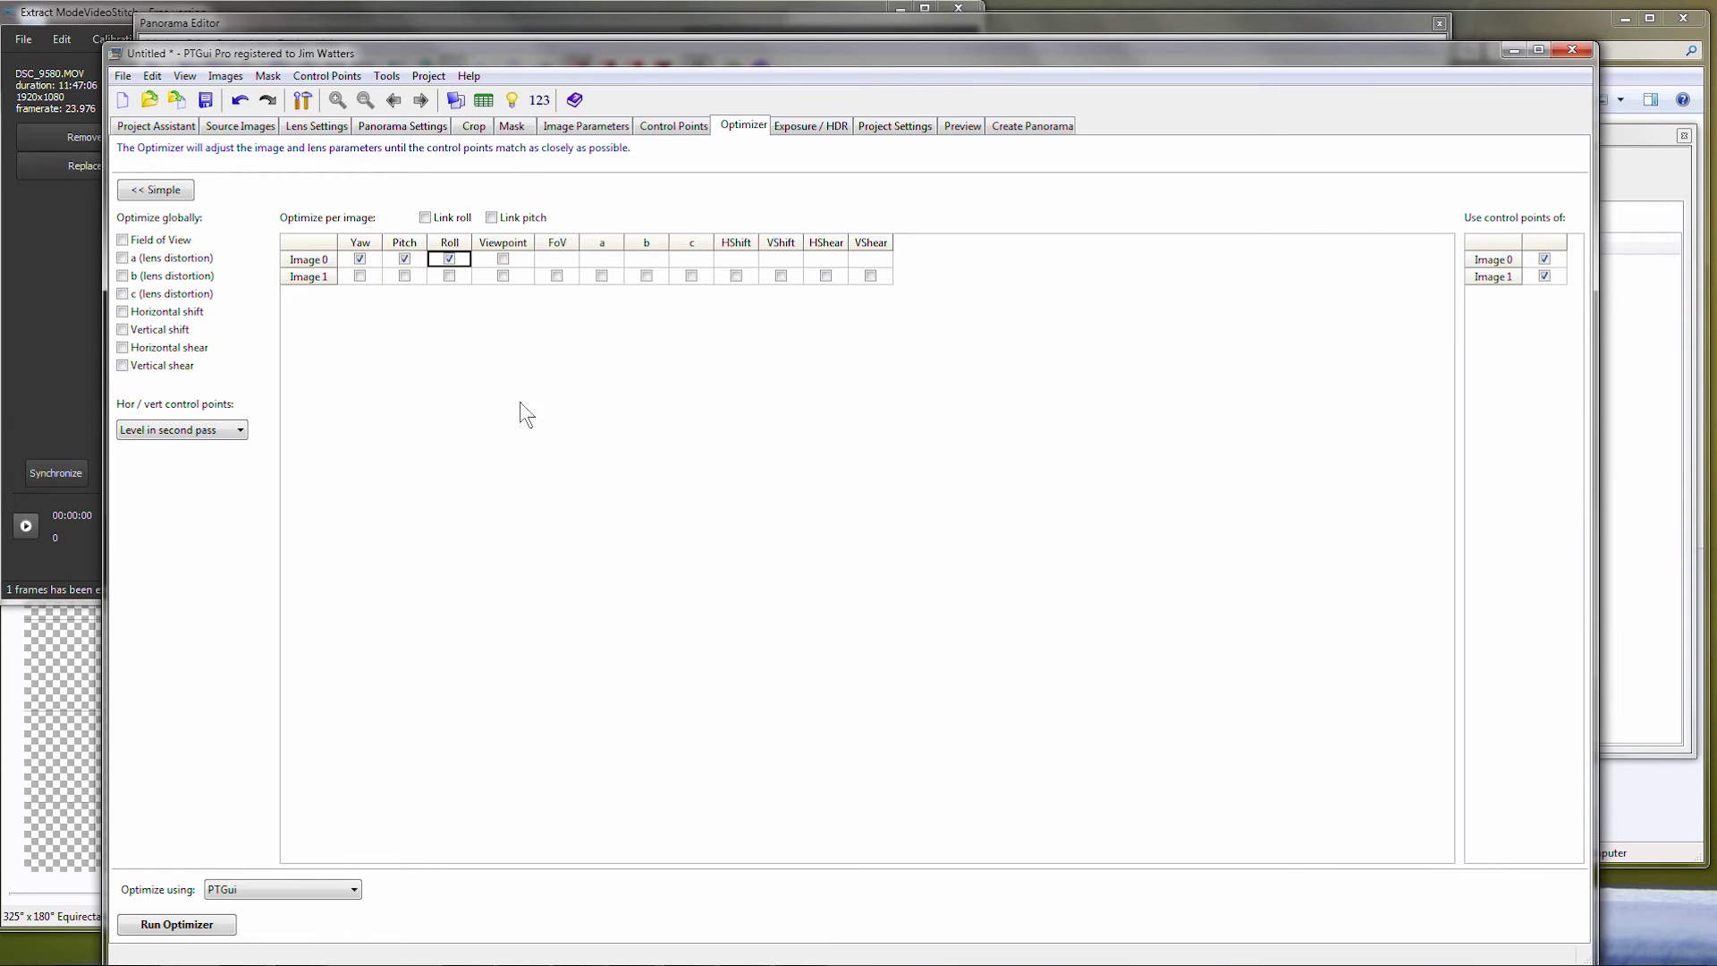
pyautogui.click(123, 240)
pyautogui.click(123, 257)
pyautogui.click(122, 275)
pyautogui.click(123, 293)
pyautogui.click(123, 312)
pyautogui.click(122, 330)
# - Run the optimizer and accept its very good alignment result
pyautogui.click(166, 930)
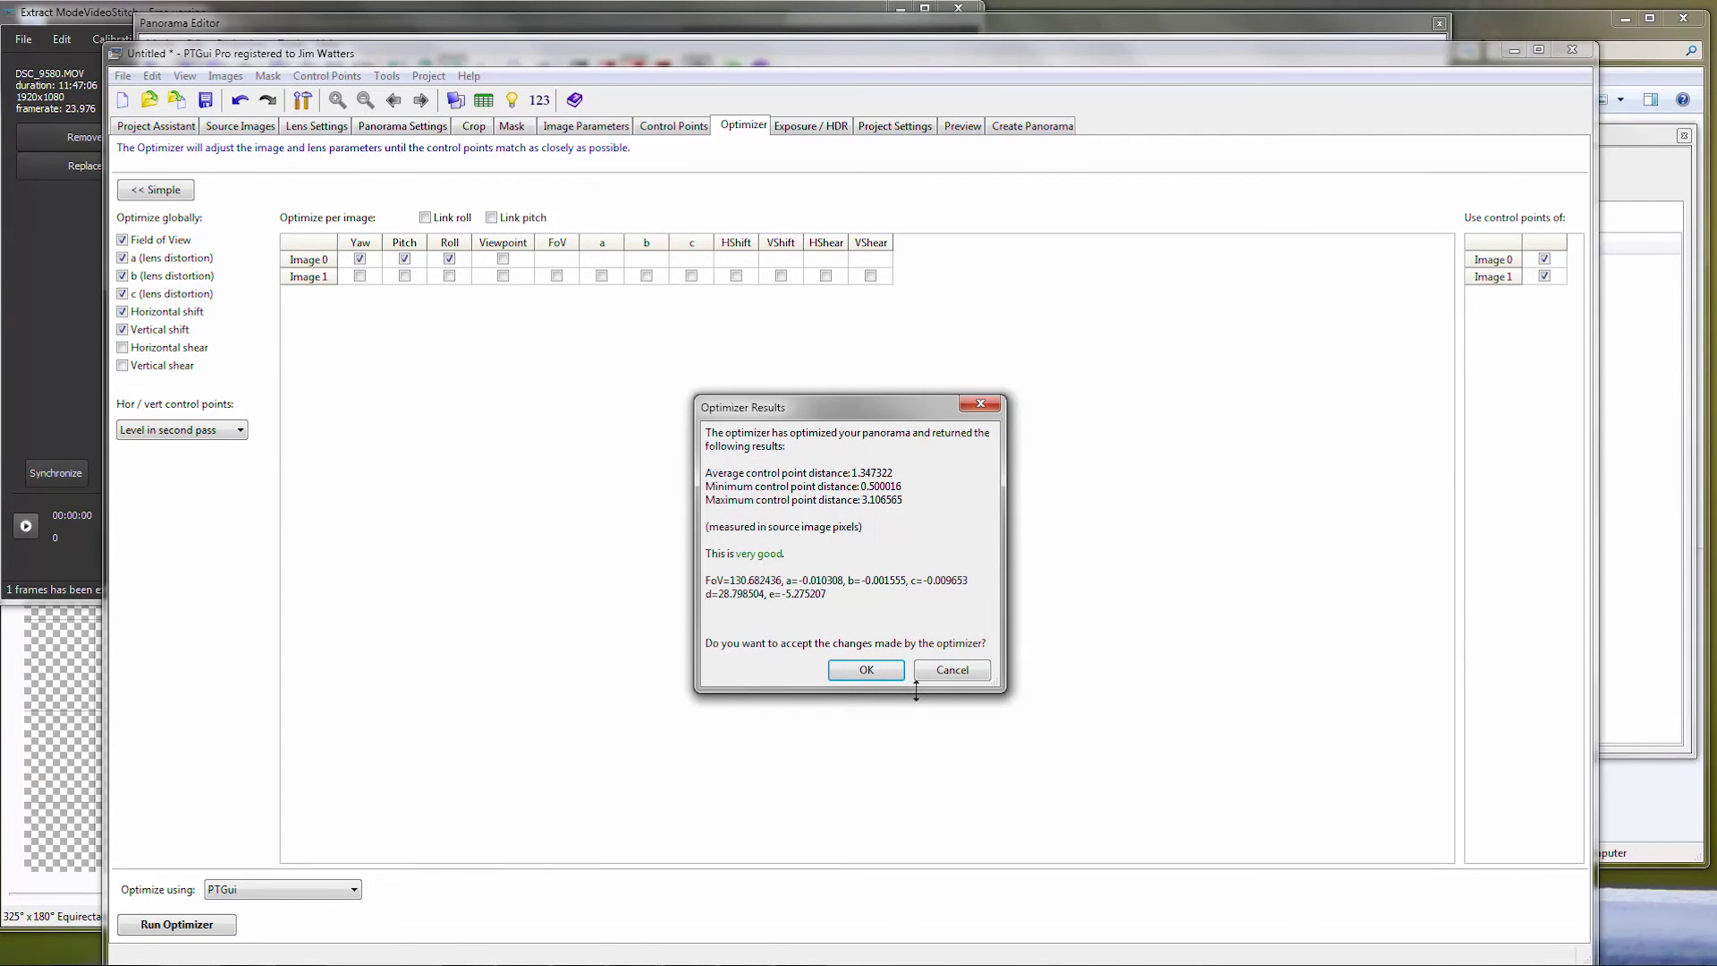
pyautogui.click(869, 670)
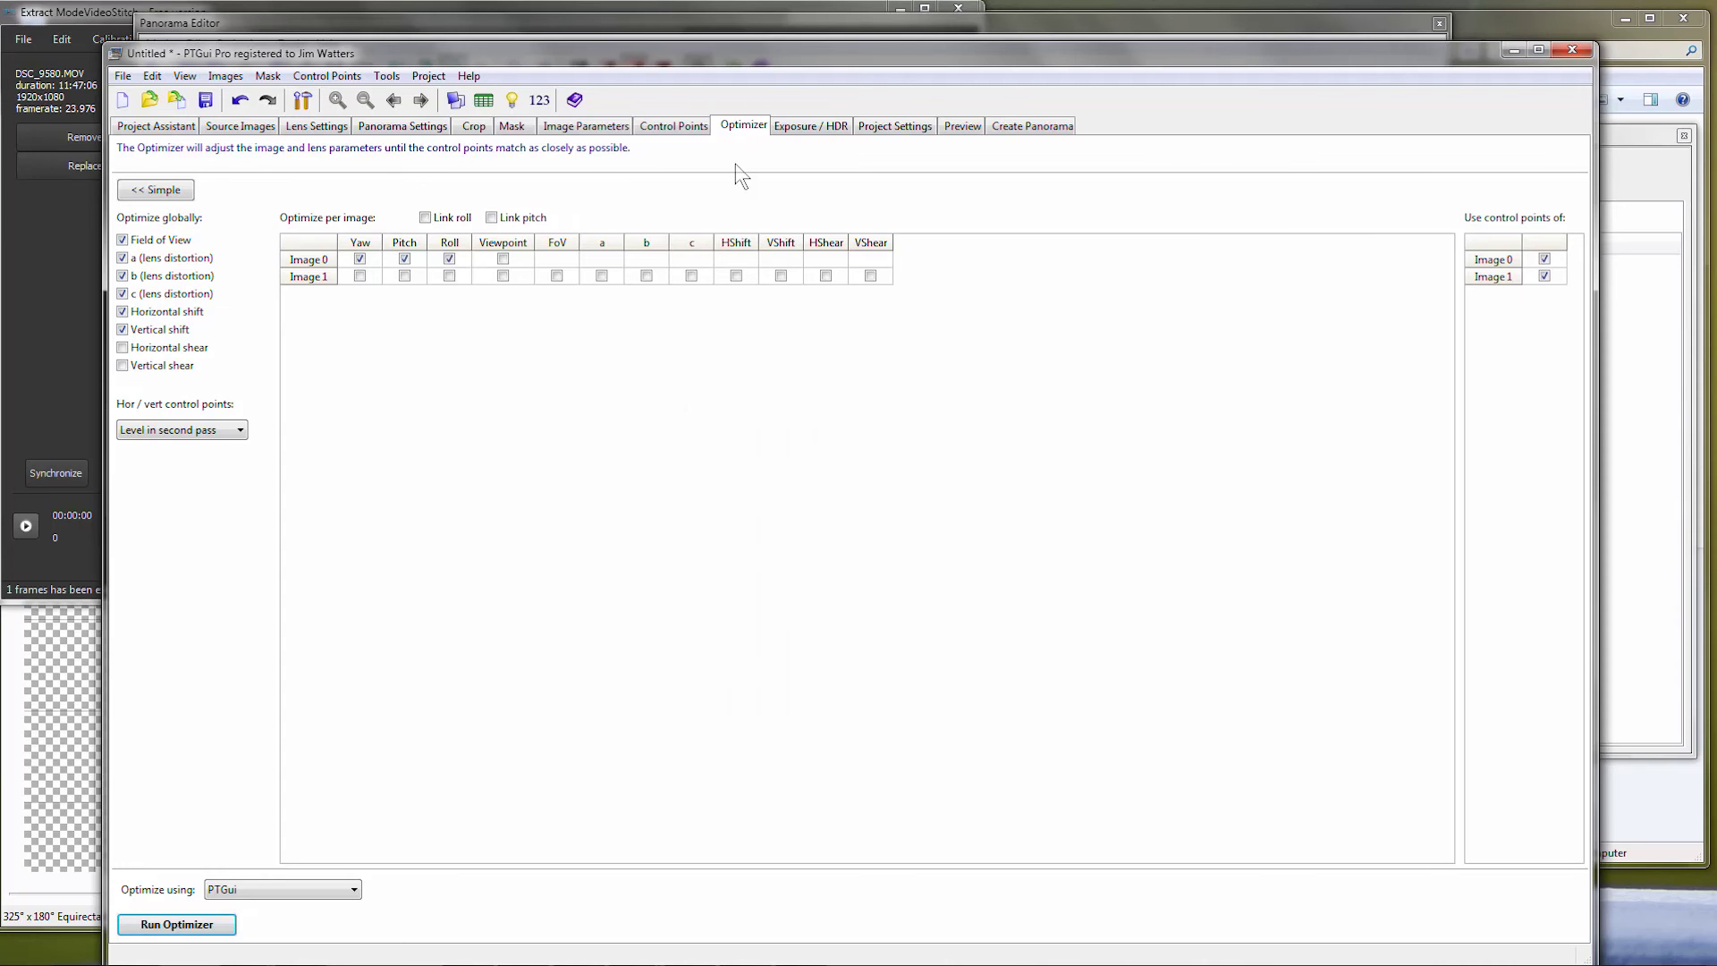
pyautogui.click(489, 100)
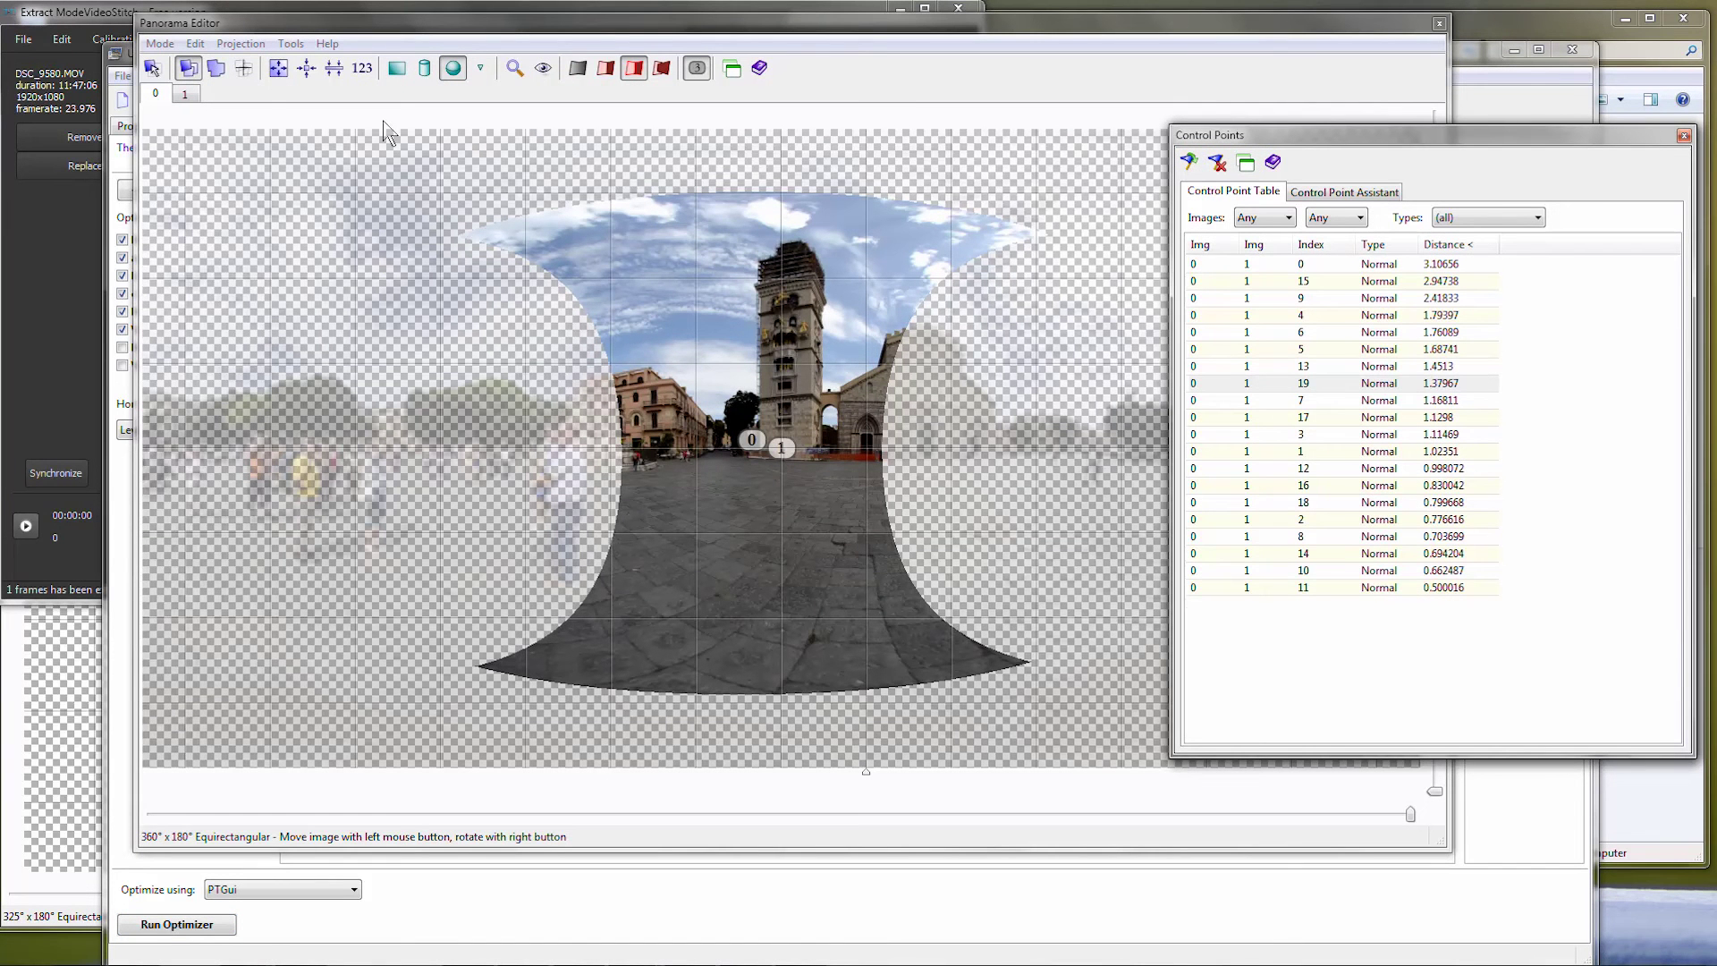
# - Check the placement of image 0 and image 1 over the panorama
pyautogui.click(217, 73)
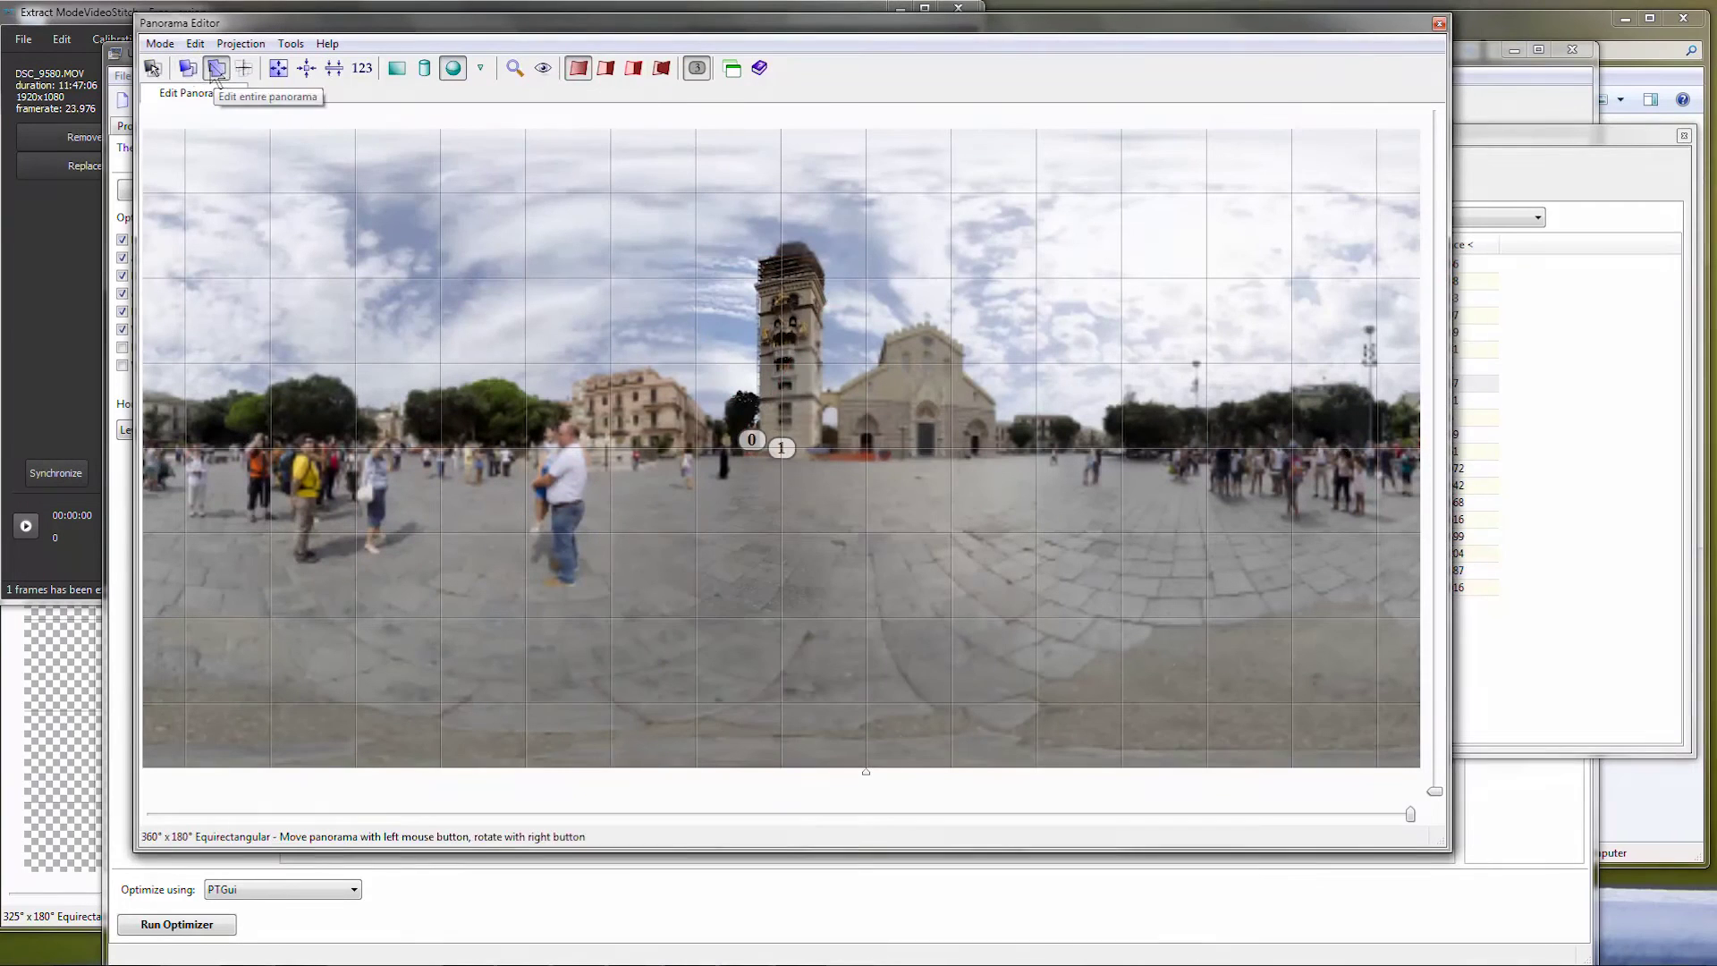
pyautogui.click(191, 75)
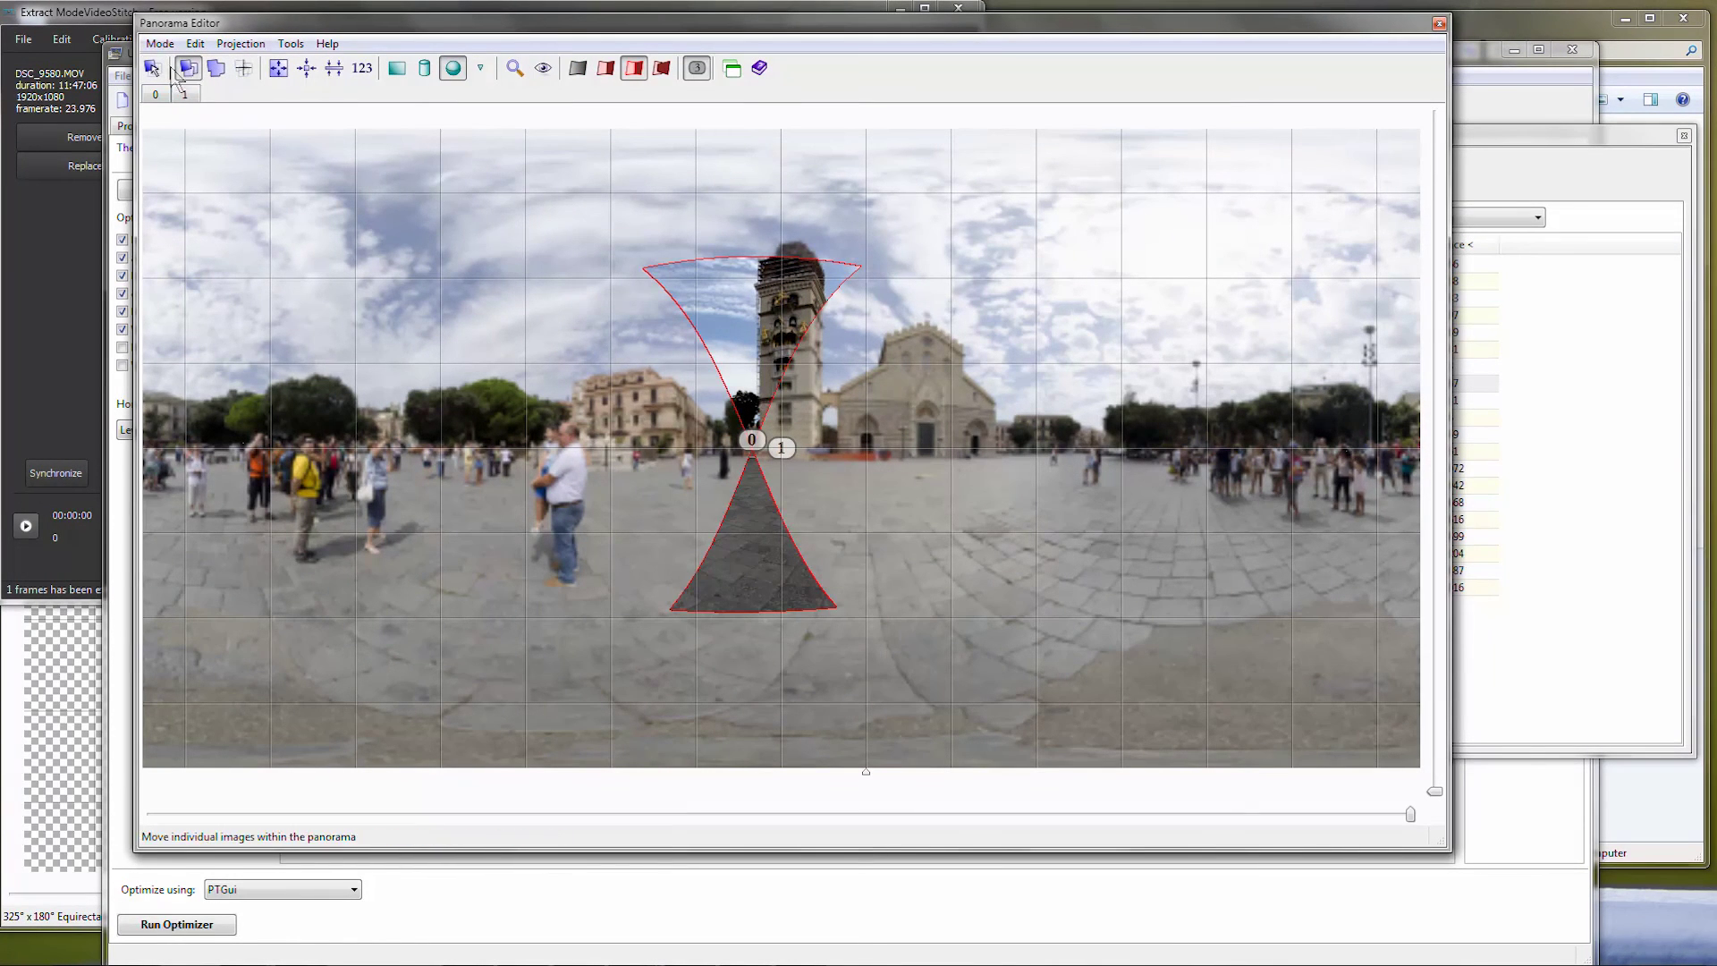
pyautogui.click(166, 93)
pyautogui.click(185, 94)
pyautogui.click(216, 68)
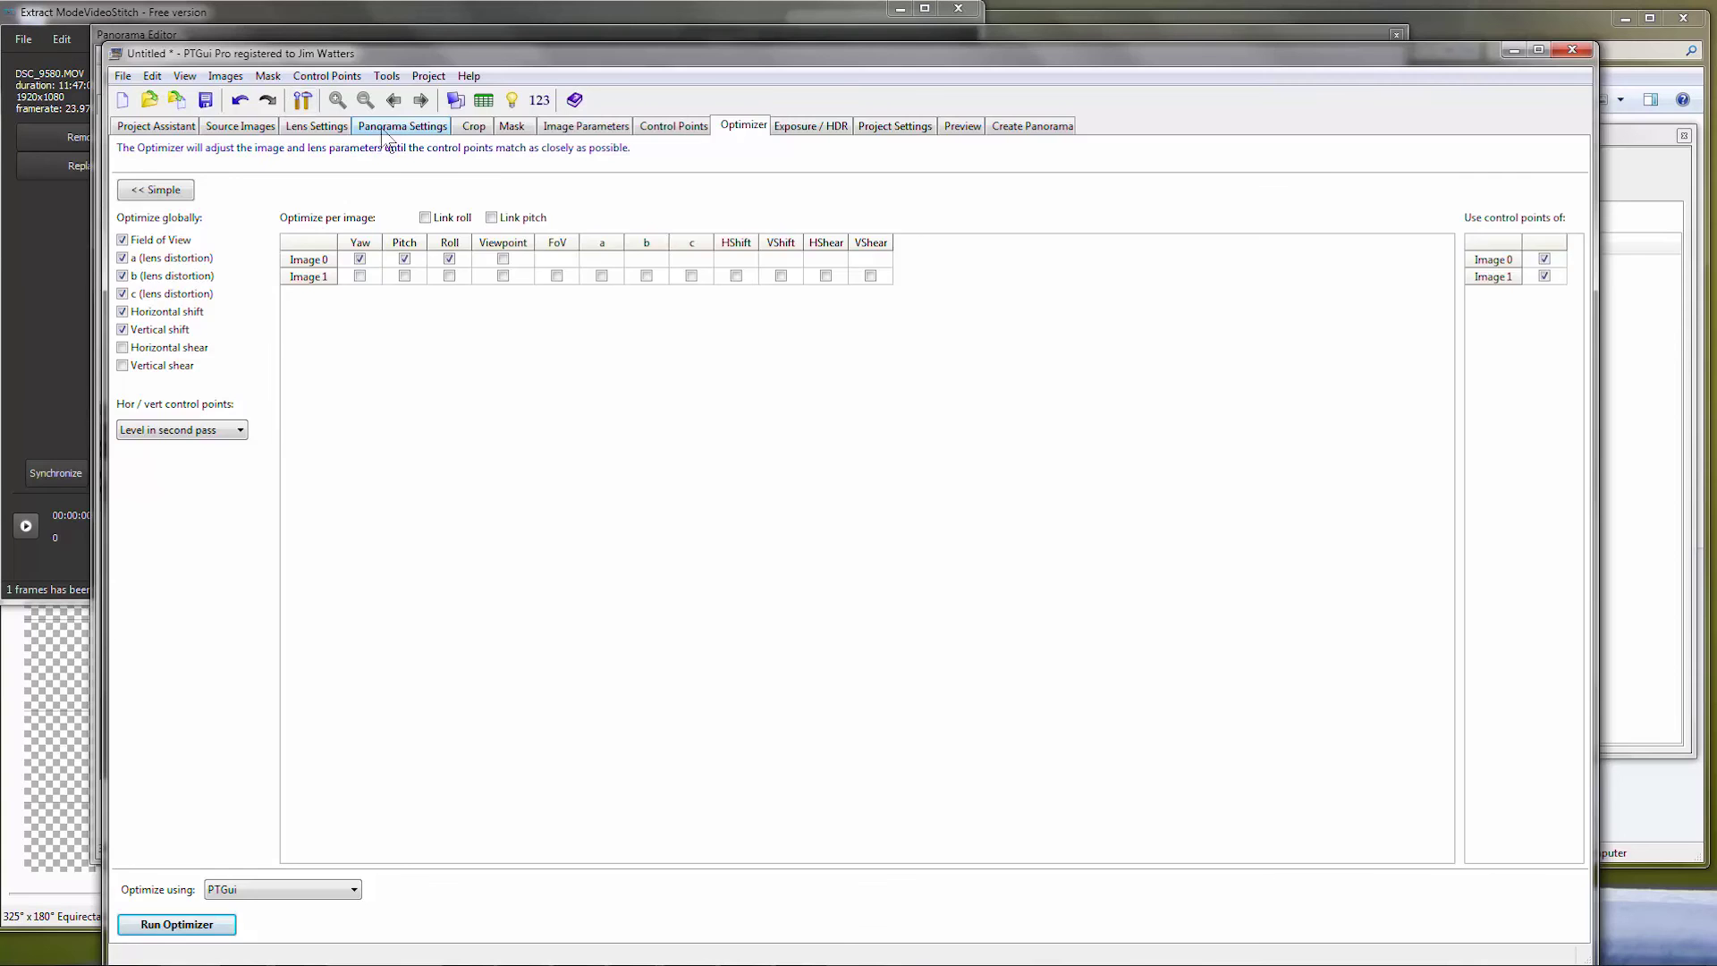
# - Set the panorama projection to Rectilinear
pyautogui.click(390, 126)
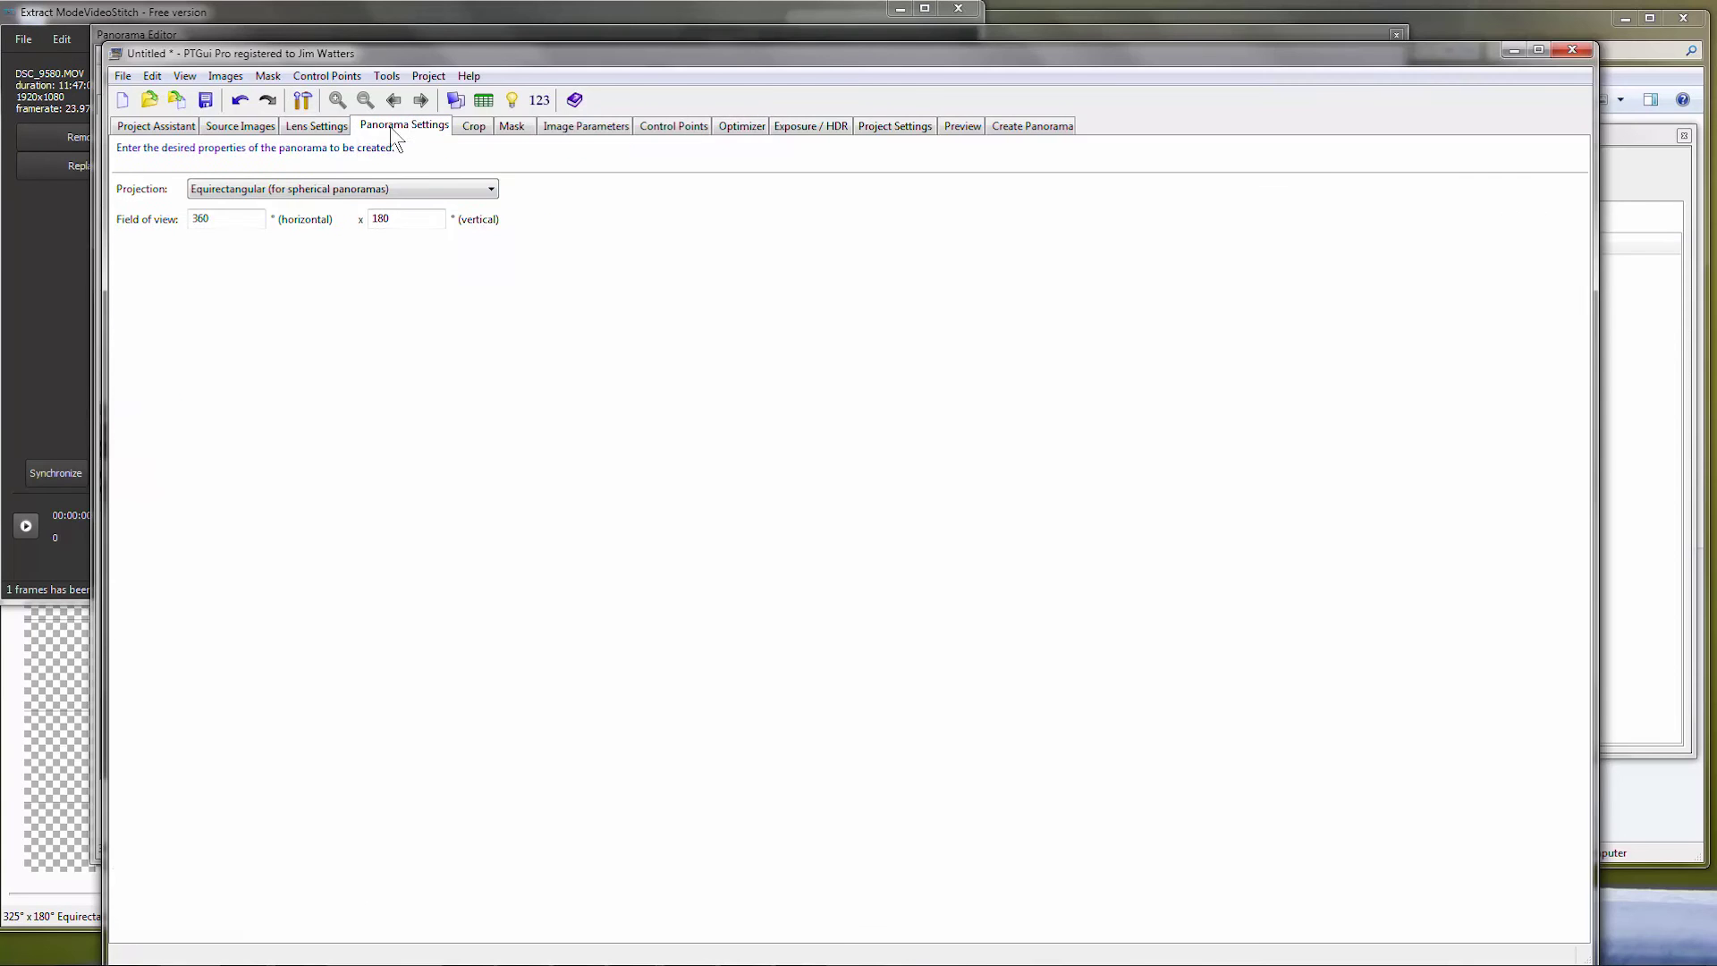
pyautogui.click(268, 188)
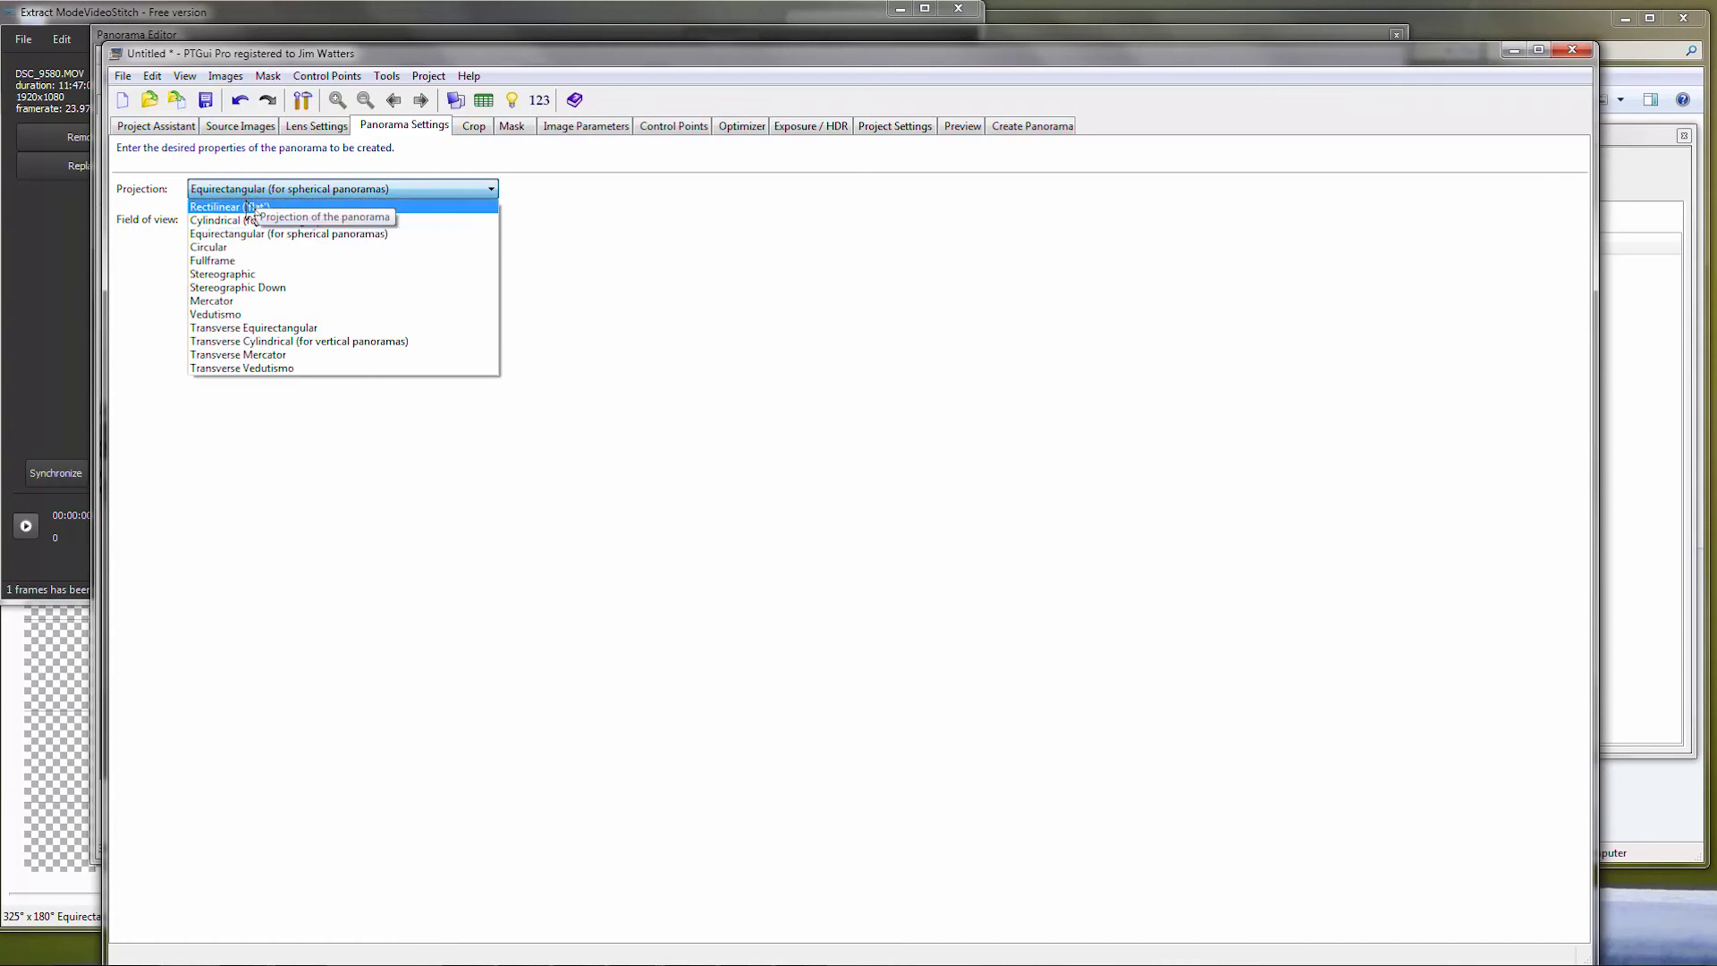
pyautogui.click(231, 207)
# - Narrow the panorama's field of view to 24° by 87° around the clock tower
pyautogui.click(455, 99)
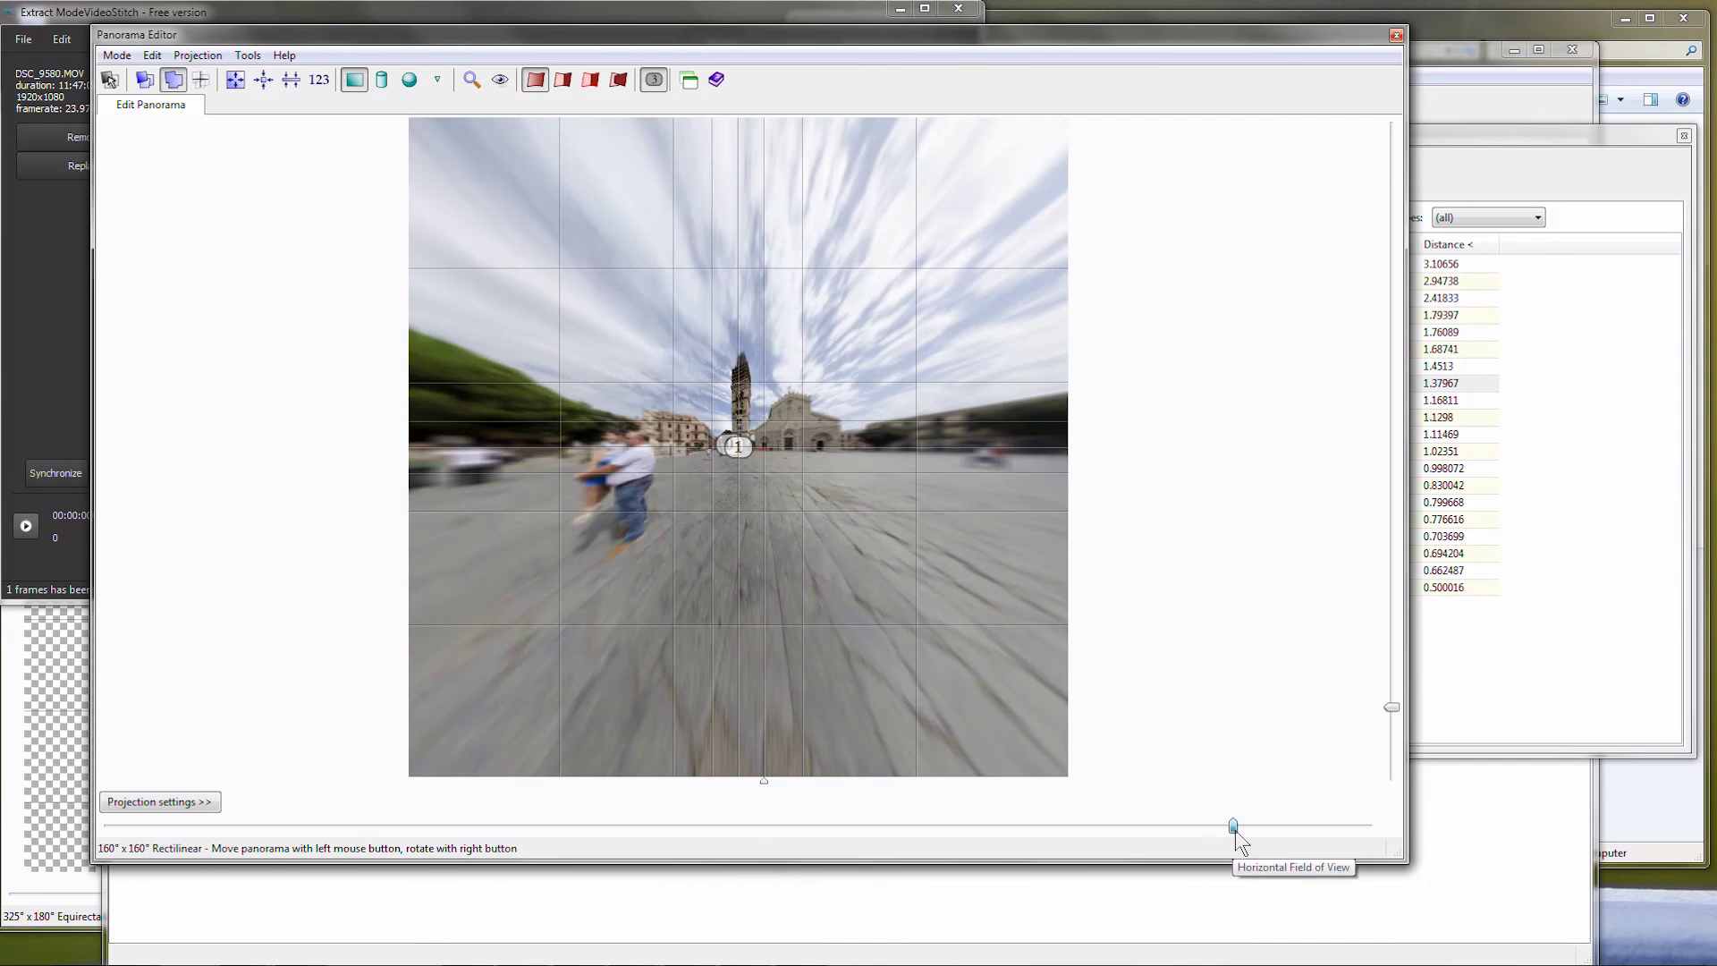
pyautogui.moveTo(1234, 826); pyautogui.dragTo(645, 826)
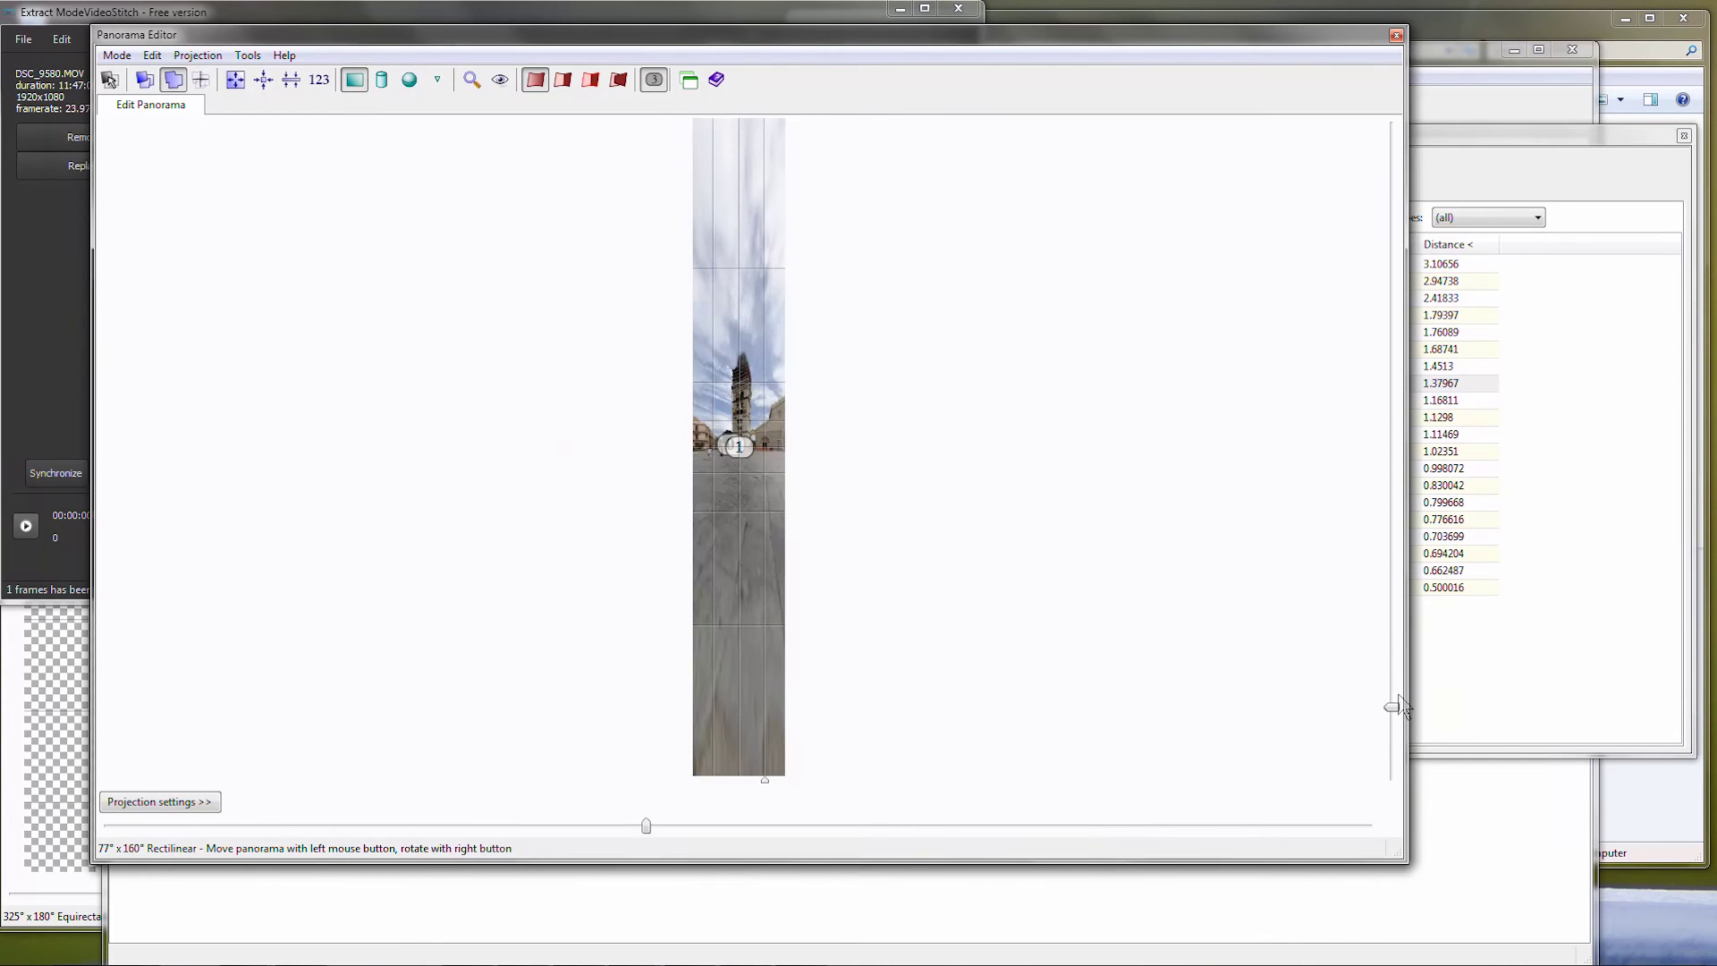
pyautogui.moveTo(1391, 707); pyautogui.dragTo(1376, 506)
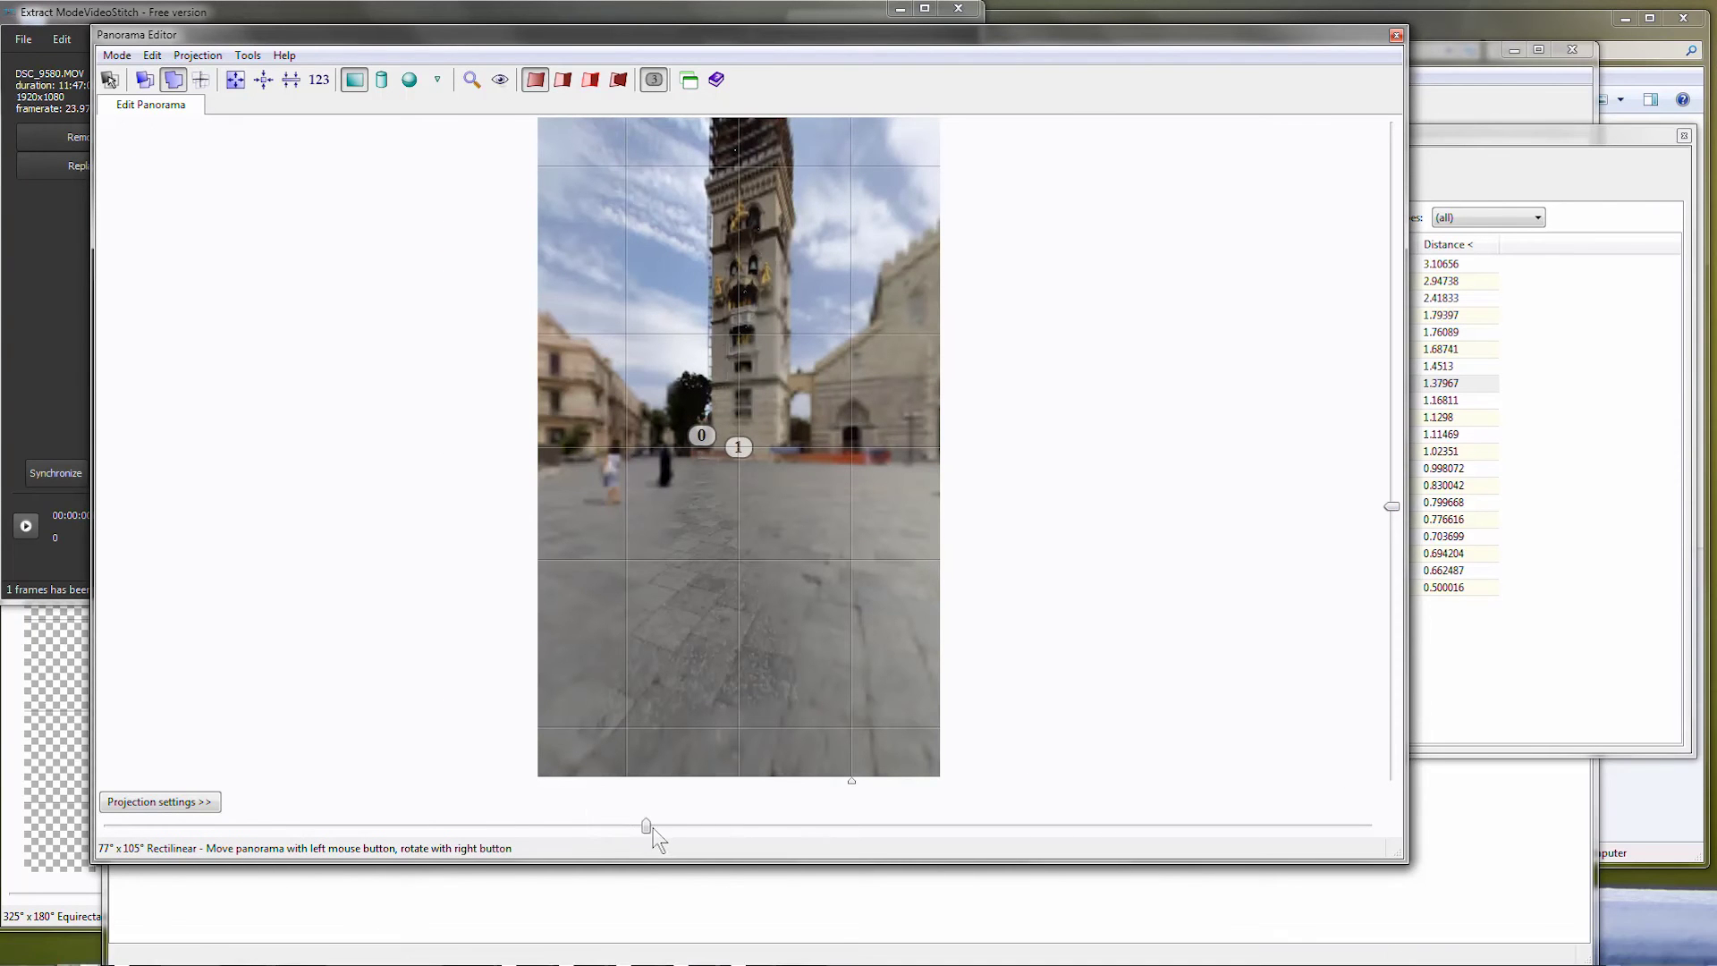
pyautogui.moveTo(646, 827); pyautogui.dragTo(272, 789)
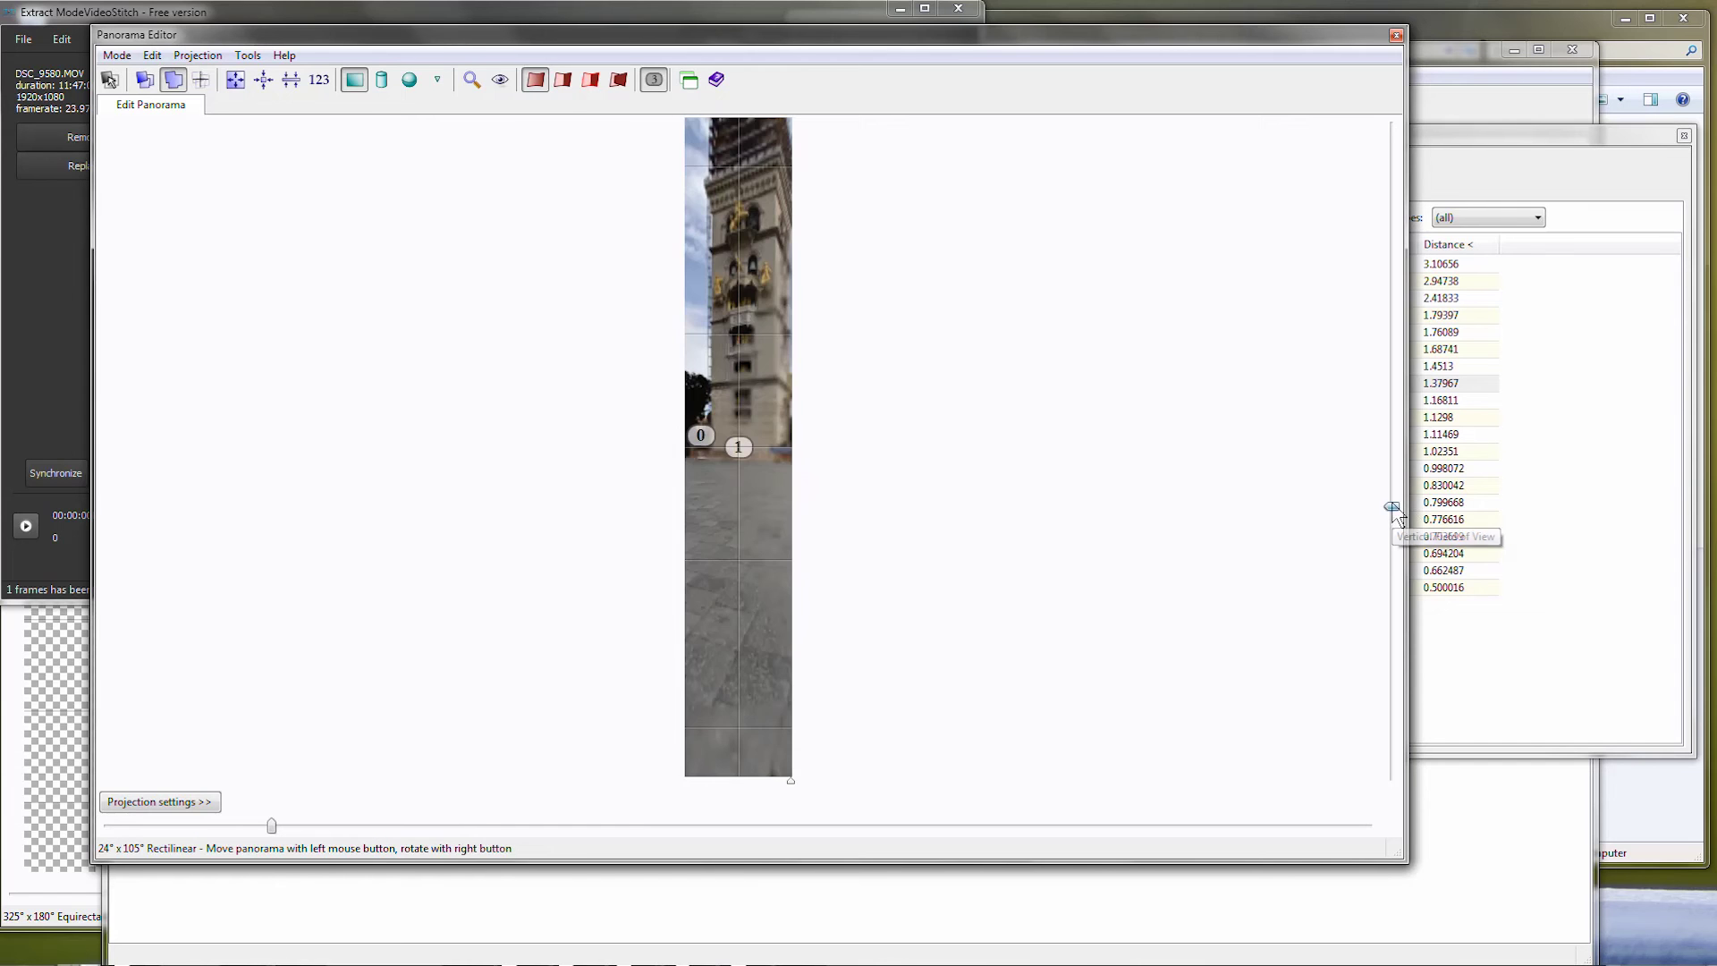
pyautogui.moveTo(1392, 507); pyautogui.dragTo(1393, 442)
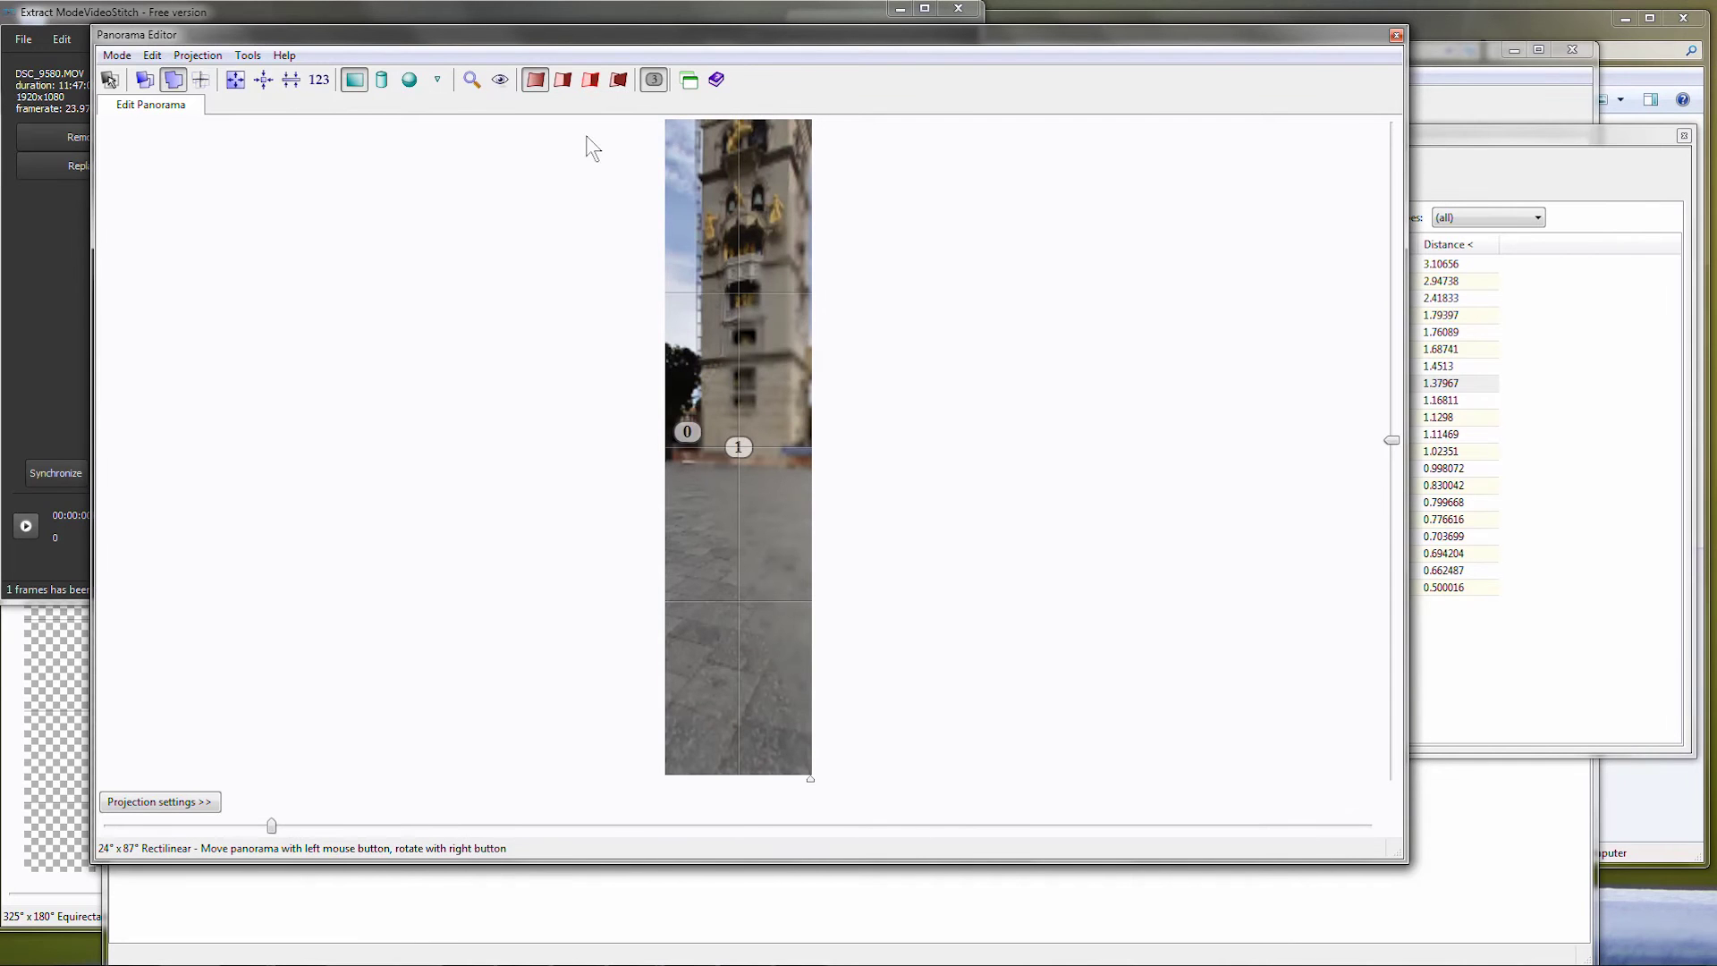
pyautogui.click(320, 81)
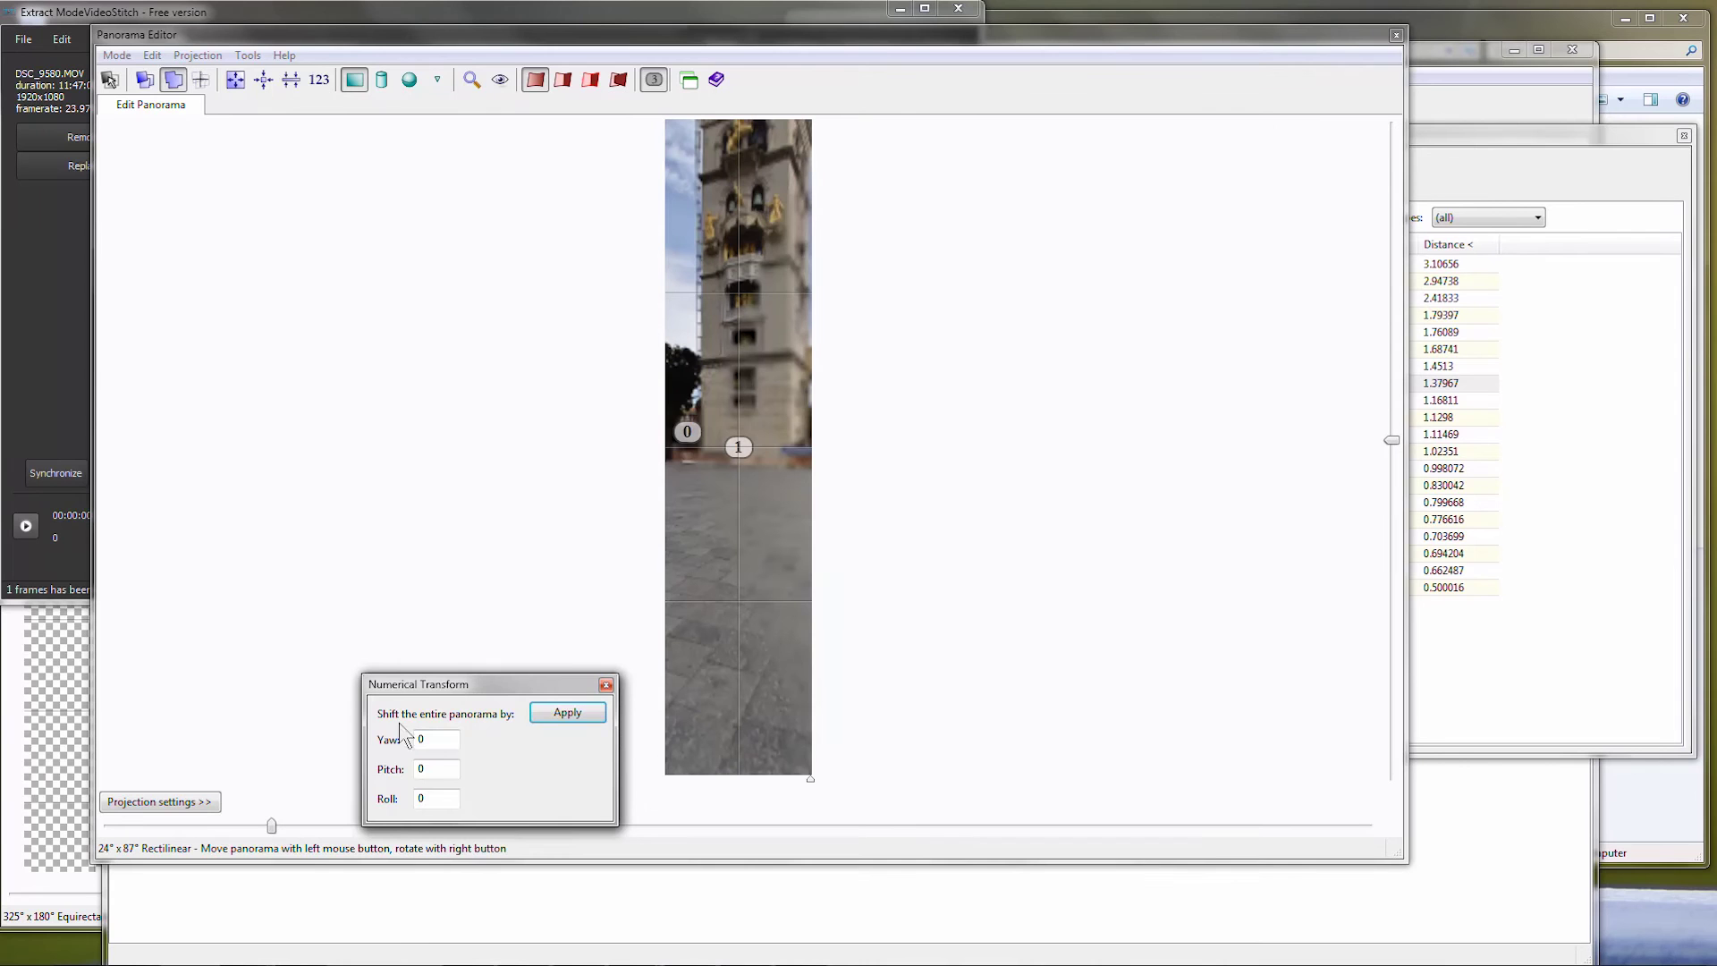
# - Apply a pitch of 25 in Numerical Transform, then narrow the view to 15° x 48°
pyautogui.doubleClick(431, 768)
pyautogui.write('25')
pyautogui.click(565, 718)
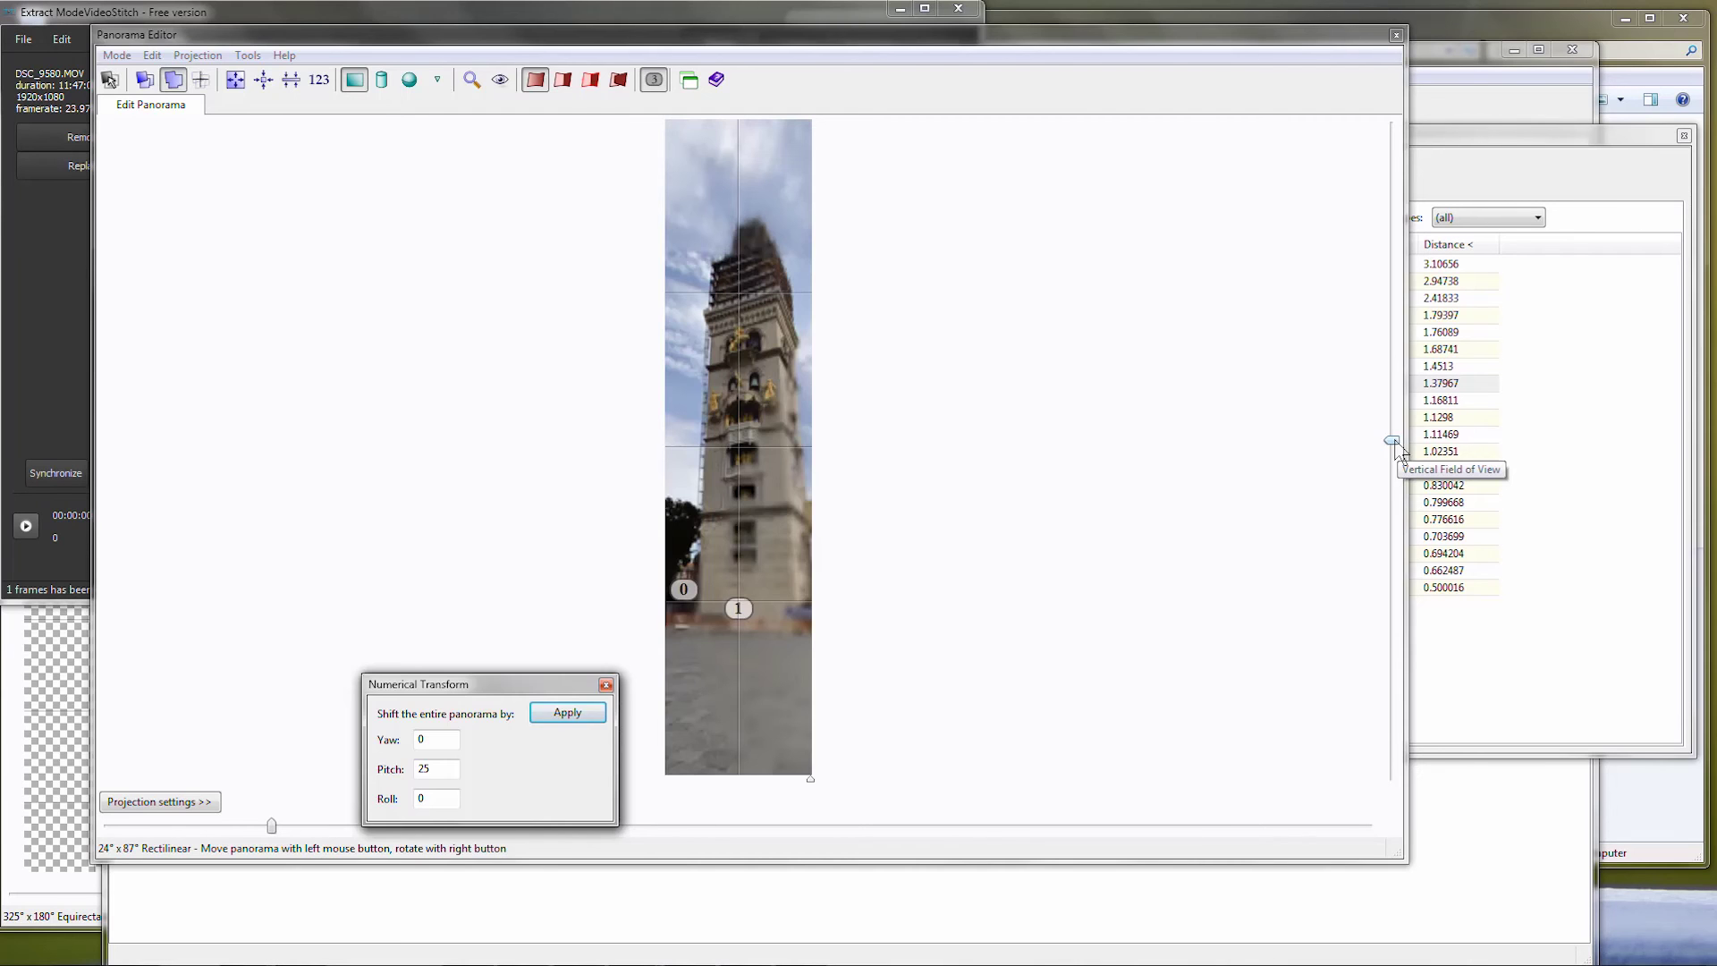
pyautogui.moveTo(1395, 444); pyautogui.dragTo(1377, 309)
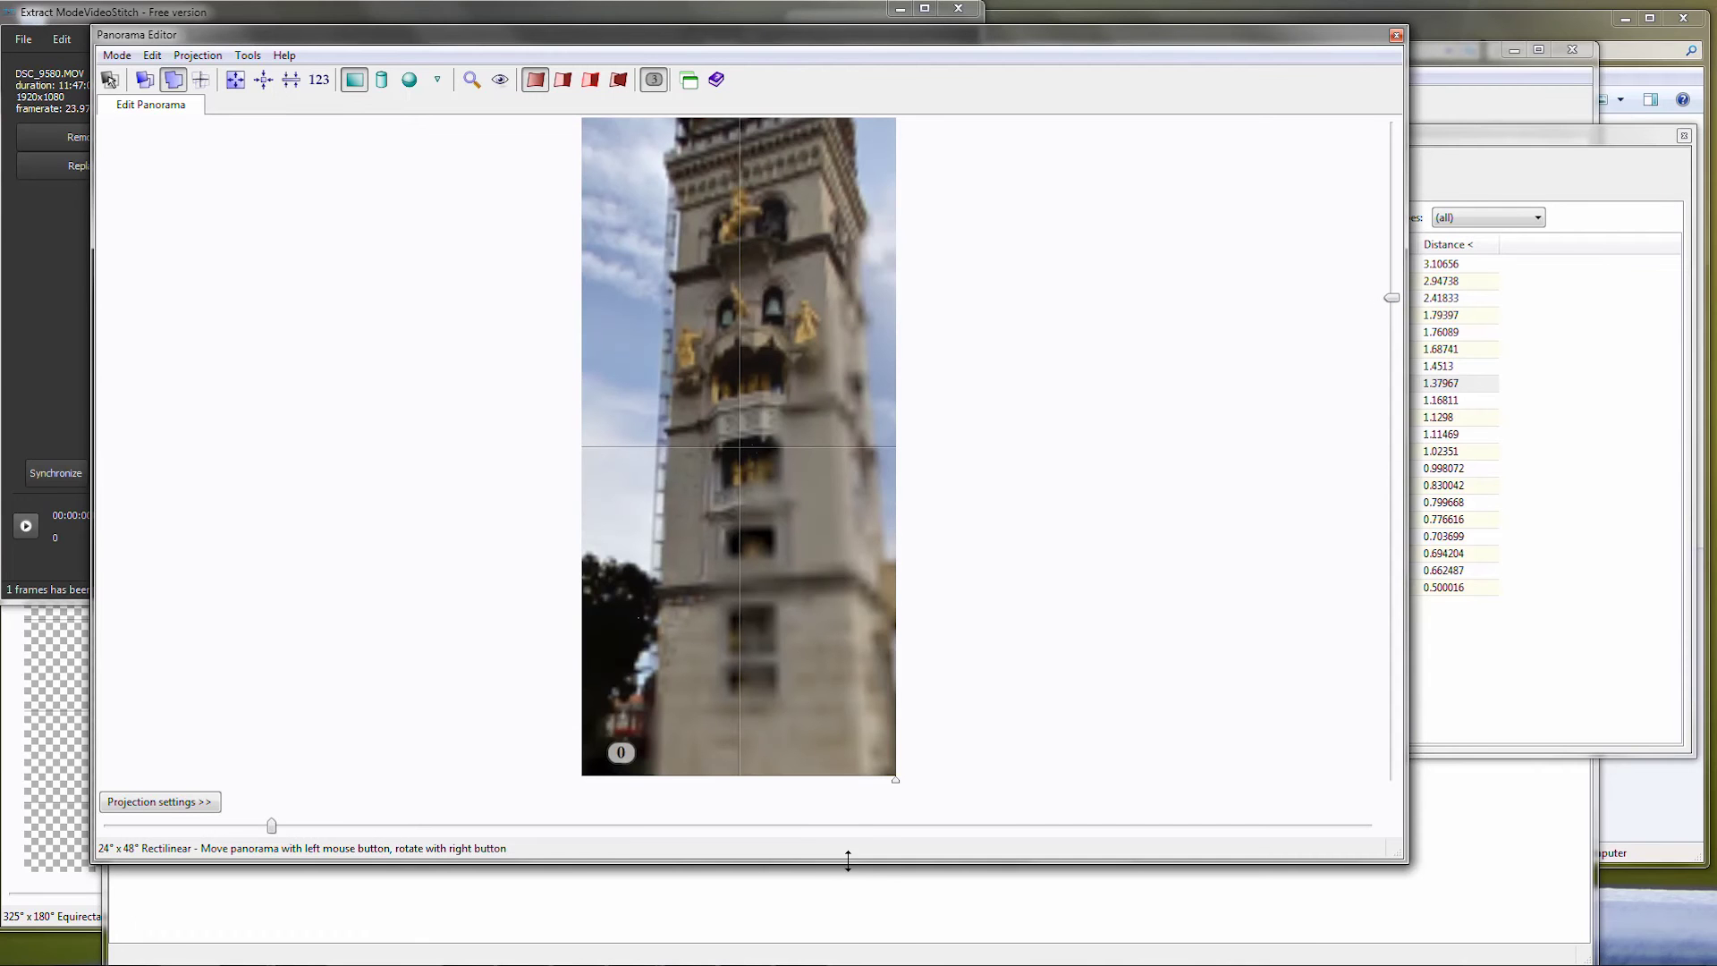
pyautogui.moveTo(271, 825); pyautogui.dragTo(207, 825)
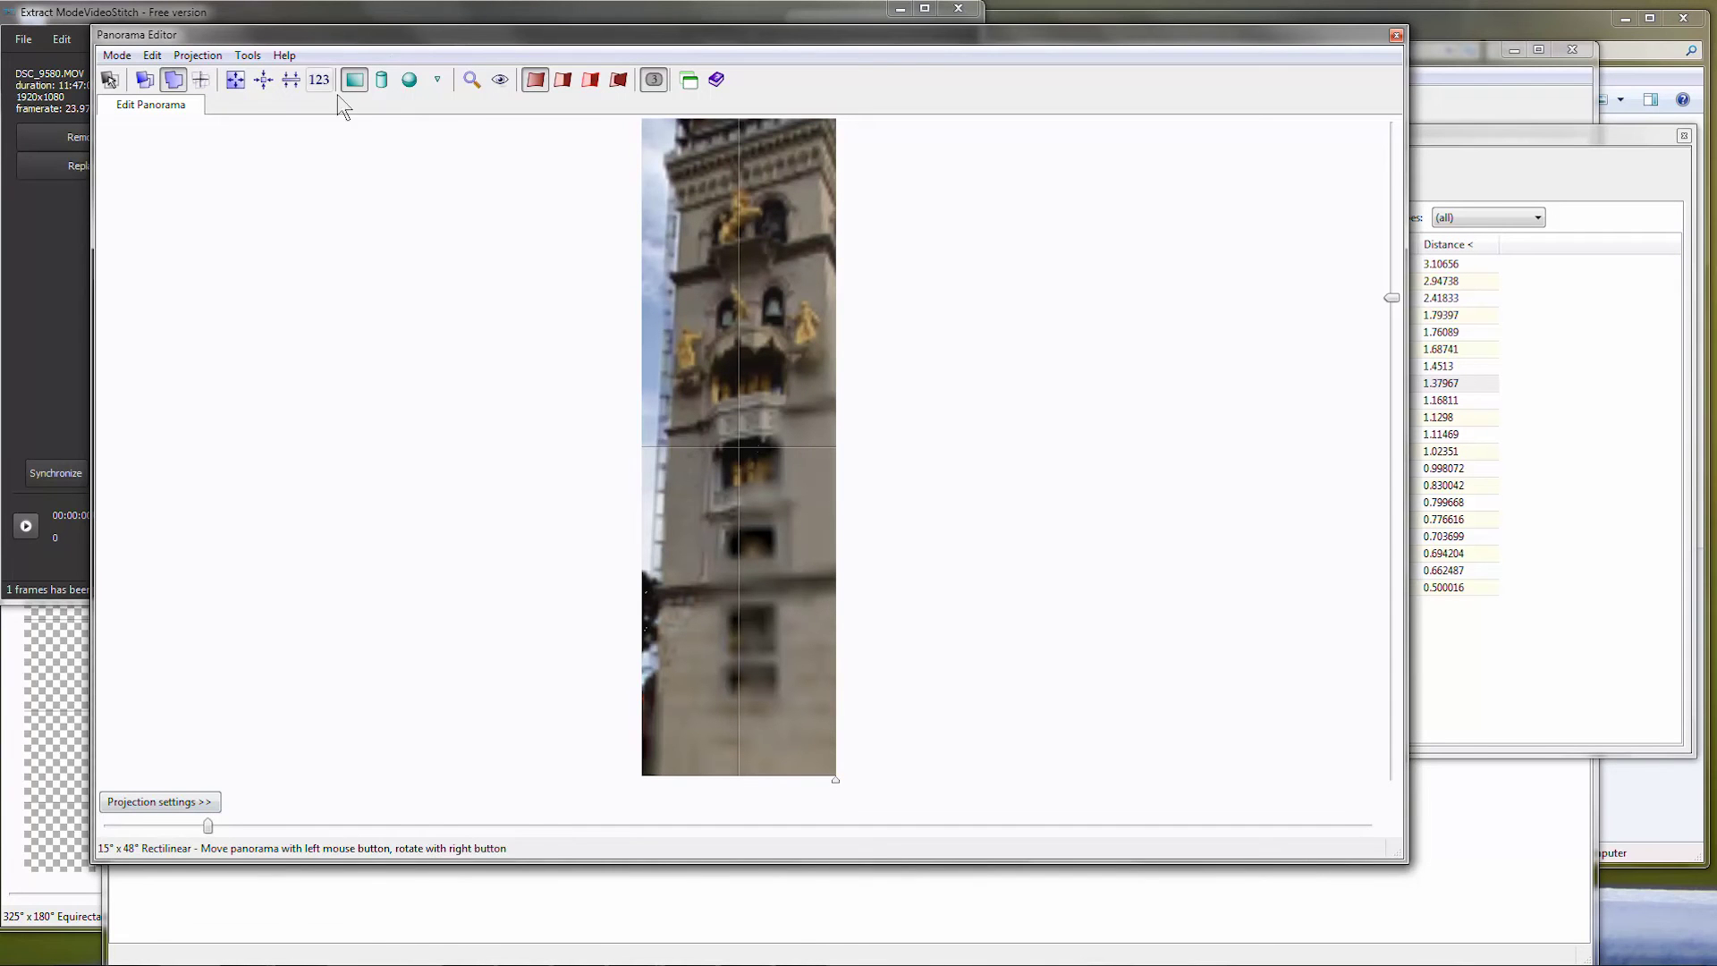
# - Reset pitch to 0 and apply a yaw of 1 in Numerical Transform
pyautogui.click(312, 85)
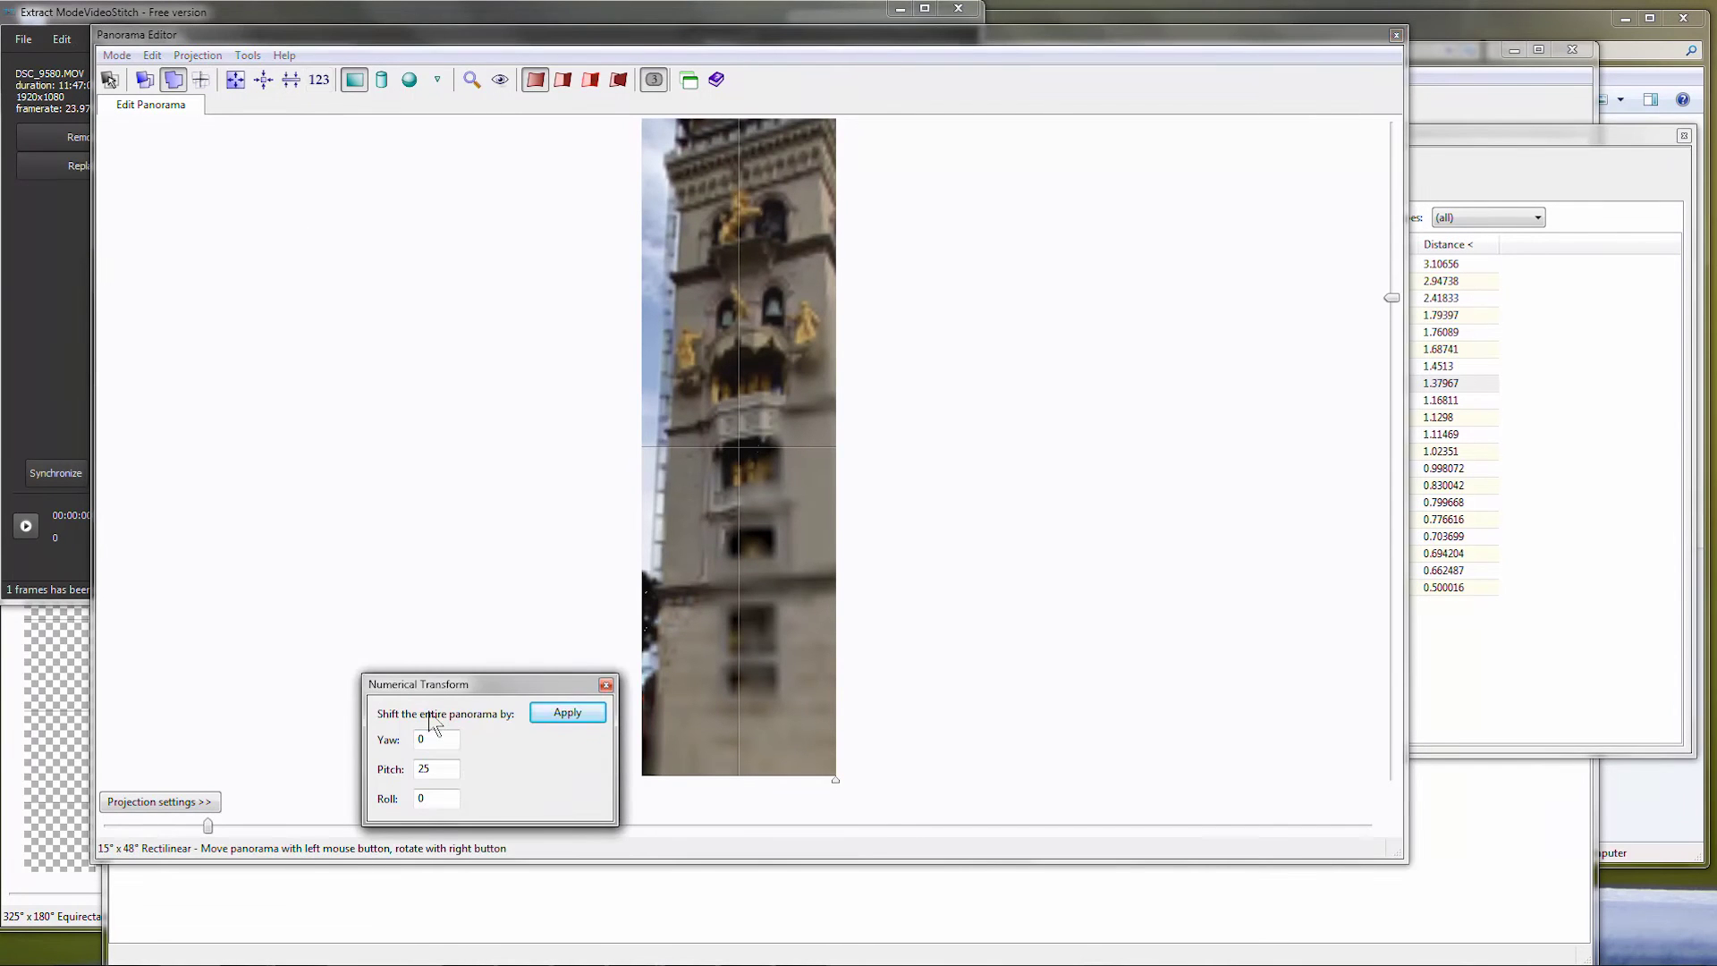
pyautogui.click(443, 769)
pyautogui.moveTo(444, 769); pyautogui.dragTo(394, 769)
pyautogui.write('0')
pyautogui.moveTo(433, 741); pyautogui.dragTo(387, 742)
pyautogui.write('1')
pyautogui.click(549, 715)
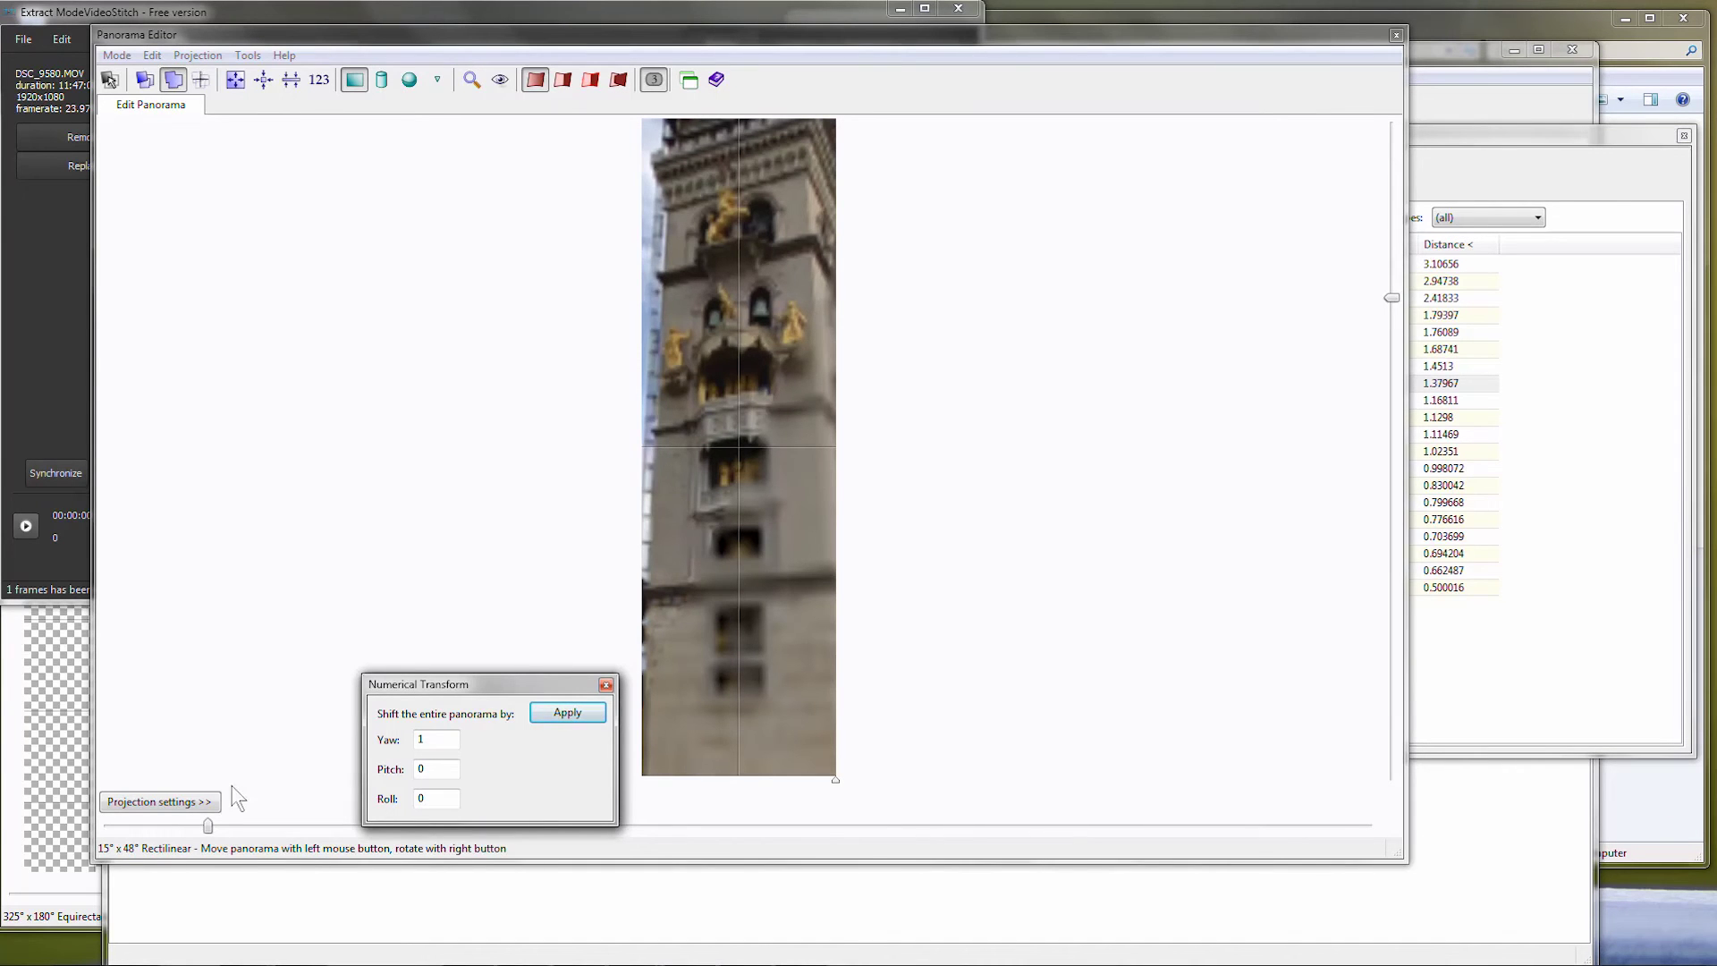
# - Fine-tune the field of view to 13° by 44° on the clock section
pyautogui.click(208, 826)
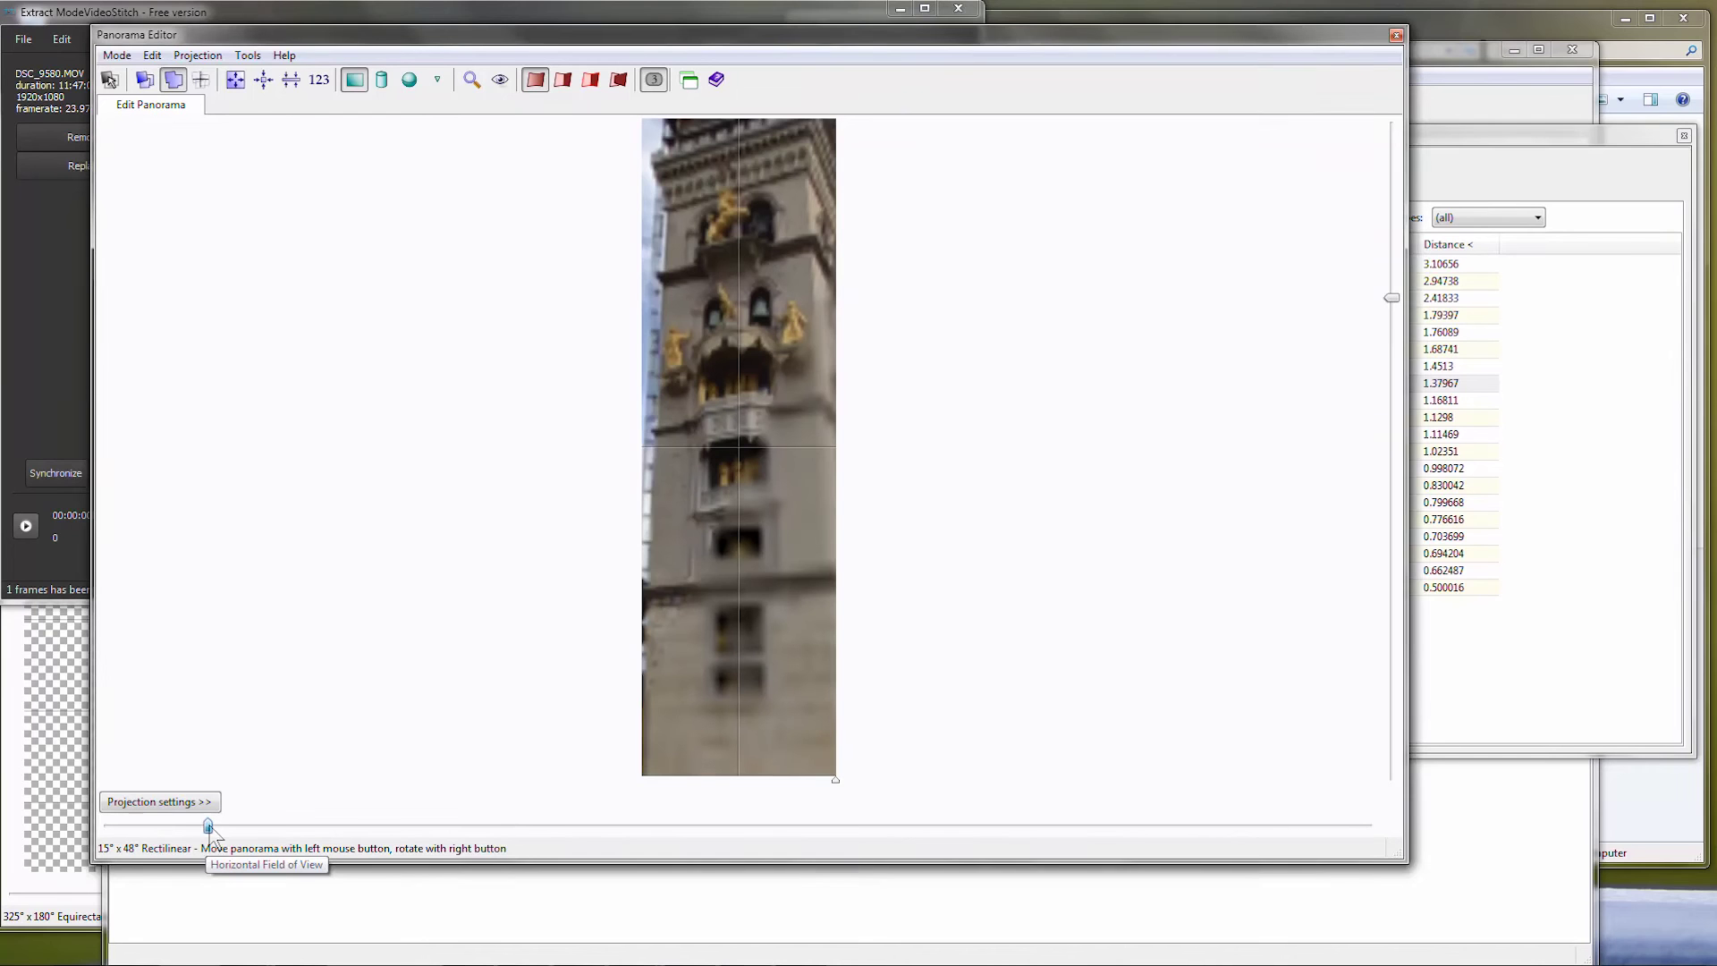
pyautogui.moveTo(209, 827); pyautogui.dragTo(186, 826)
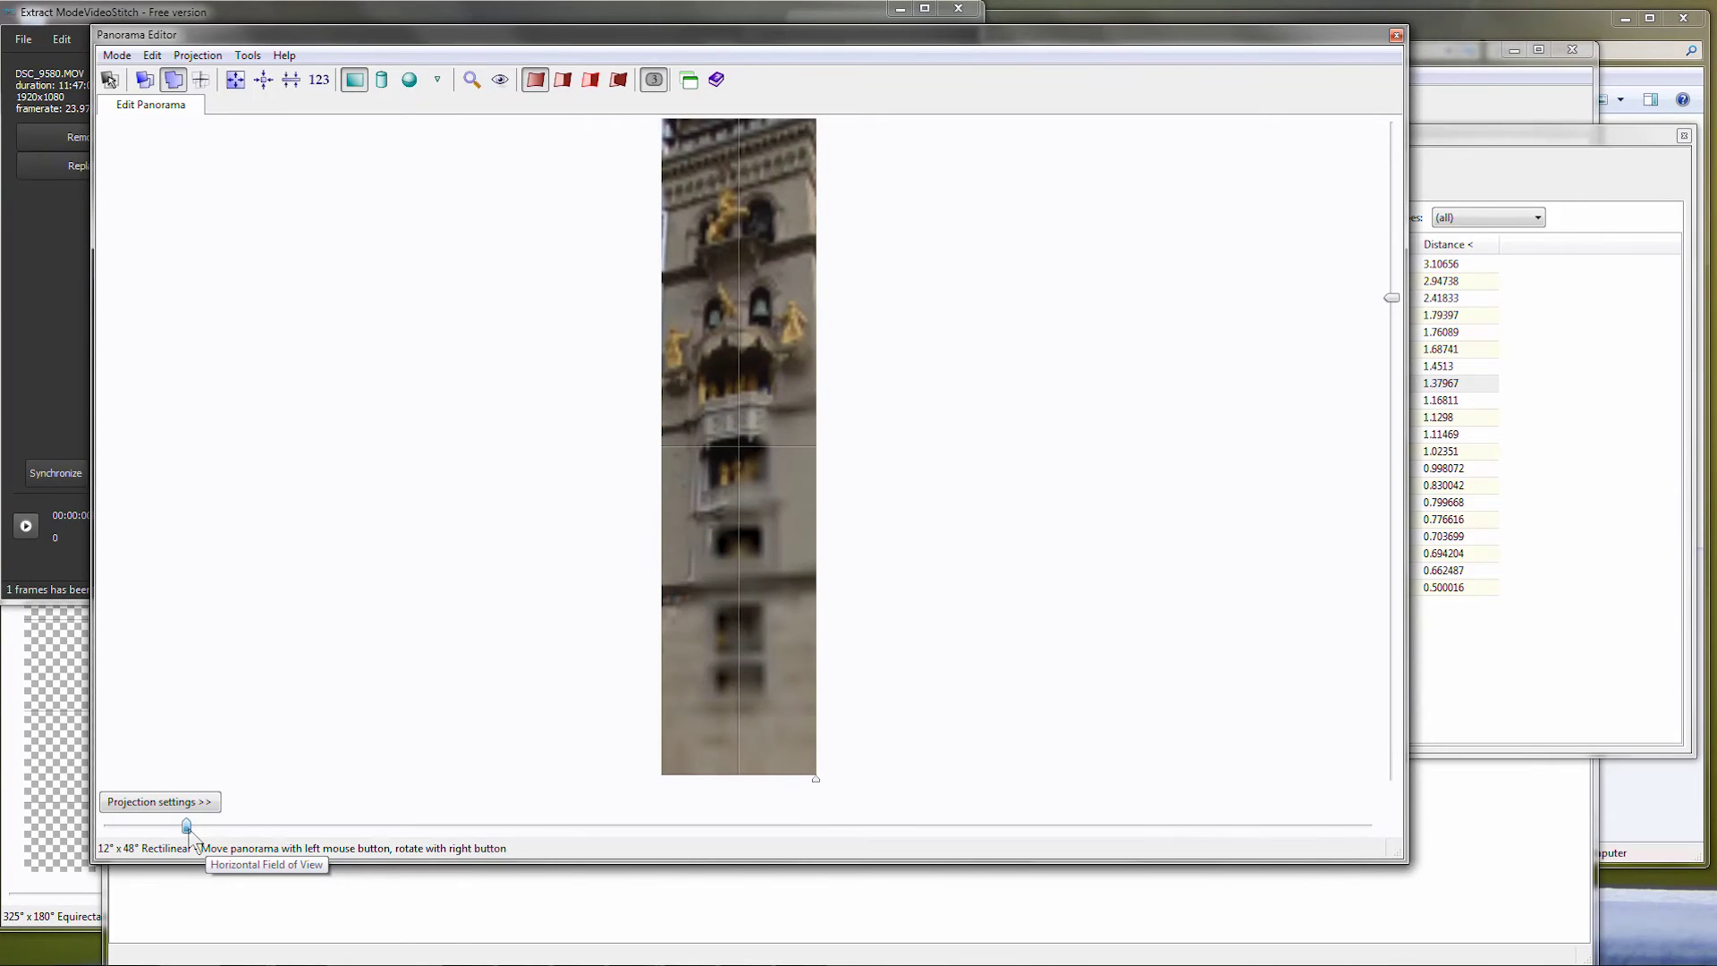
pyautogui.moveTo(186, 827); pyautogui.dragTo(193, 826)
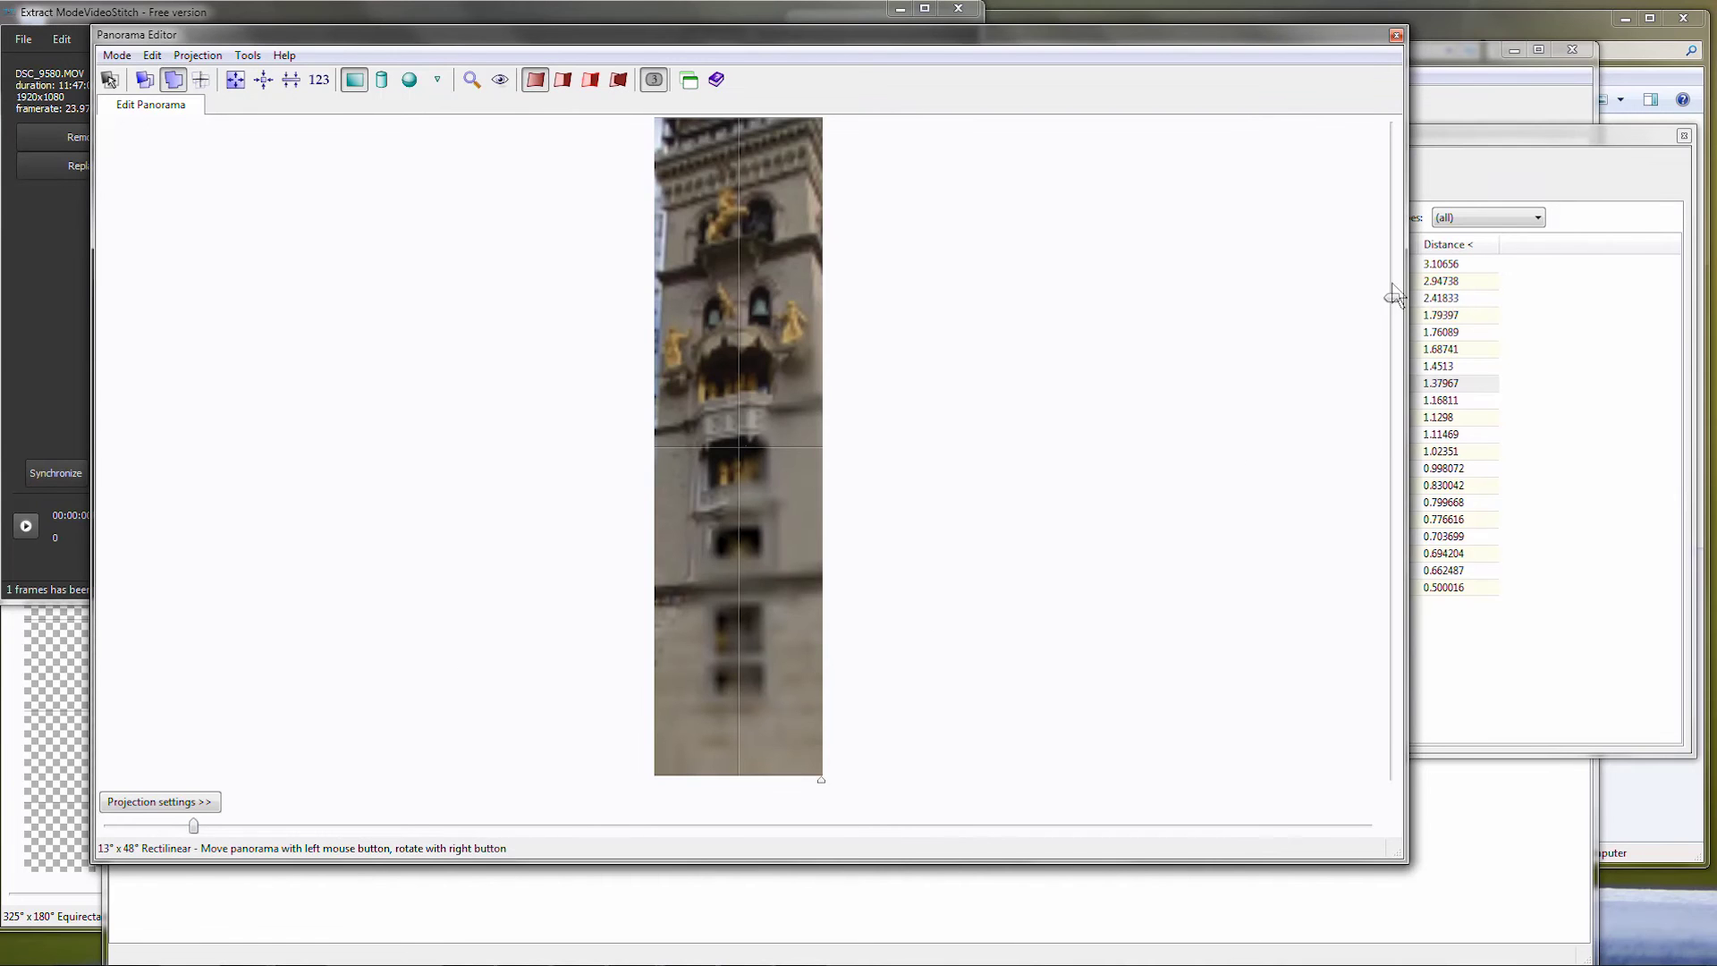
pyautogui.moveTo(1392, 298); pyautogui.dragTo(1392, 285)
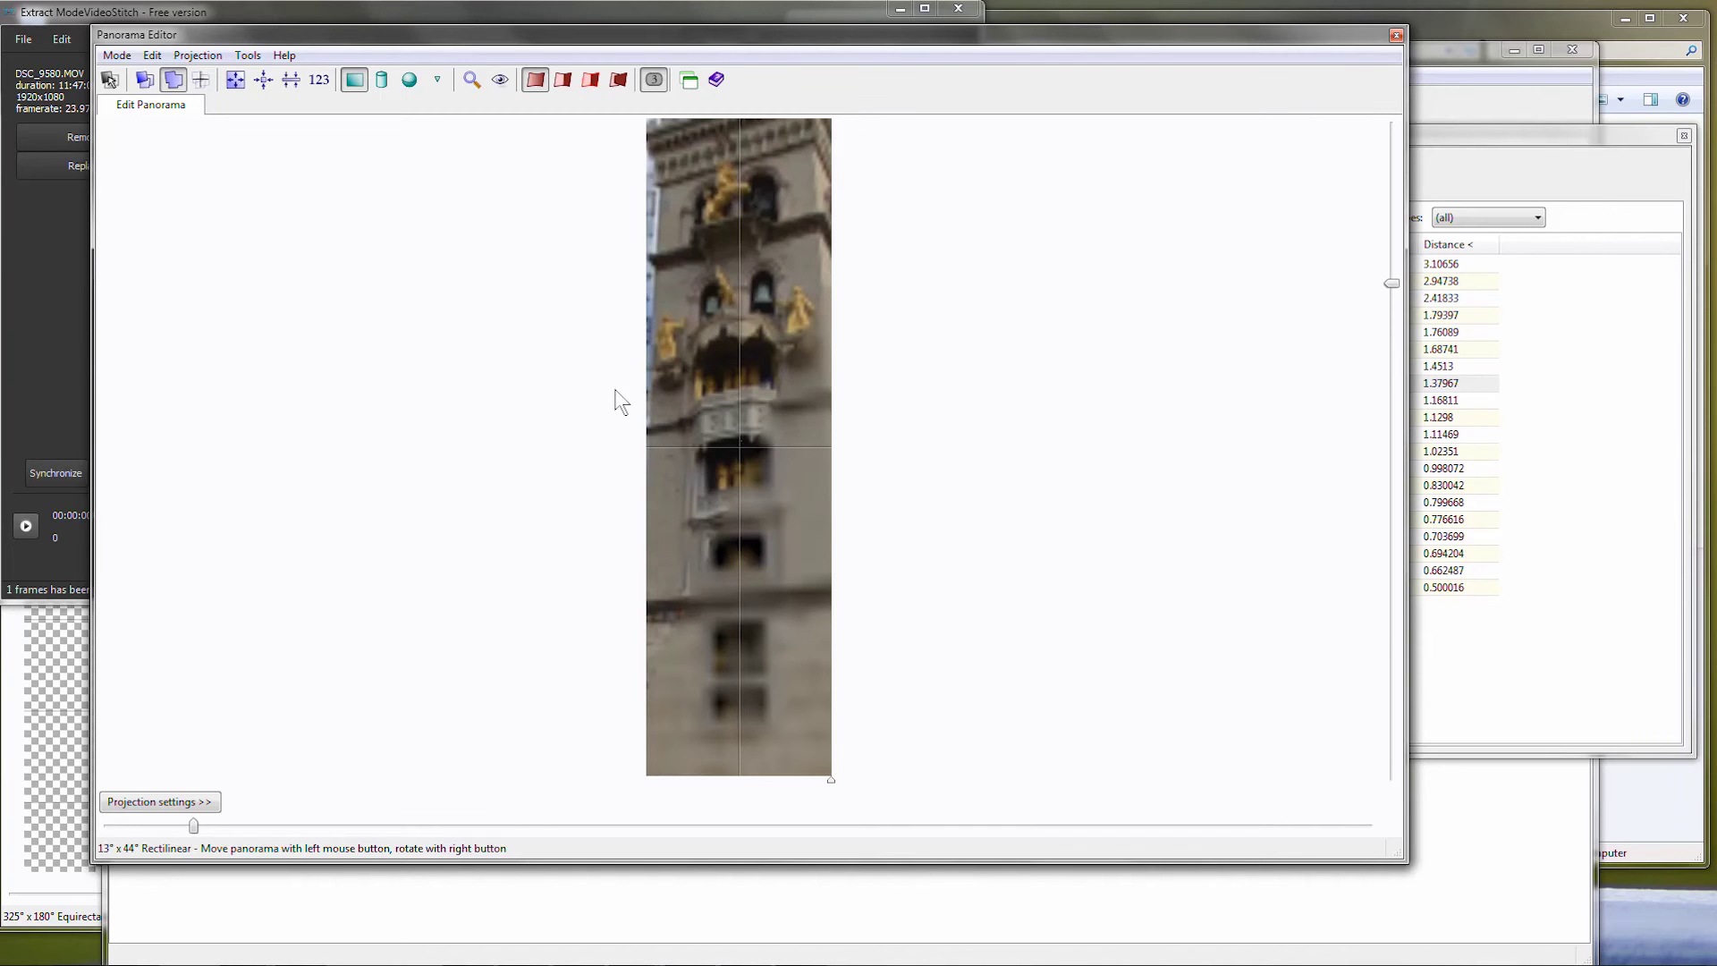
# - Remove messina_clock_tower.tif from the source images and reopen the Panorama Editor
pyautogui.click(492, 900)
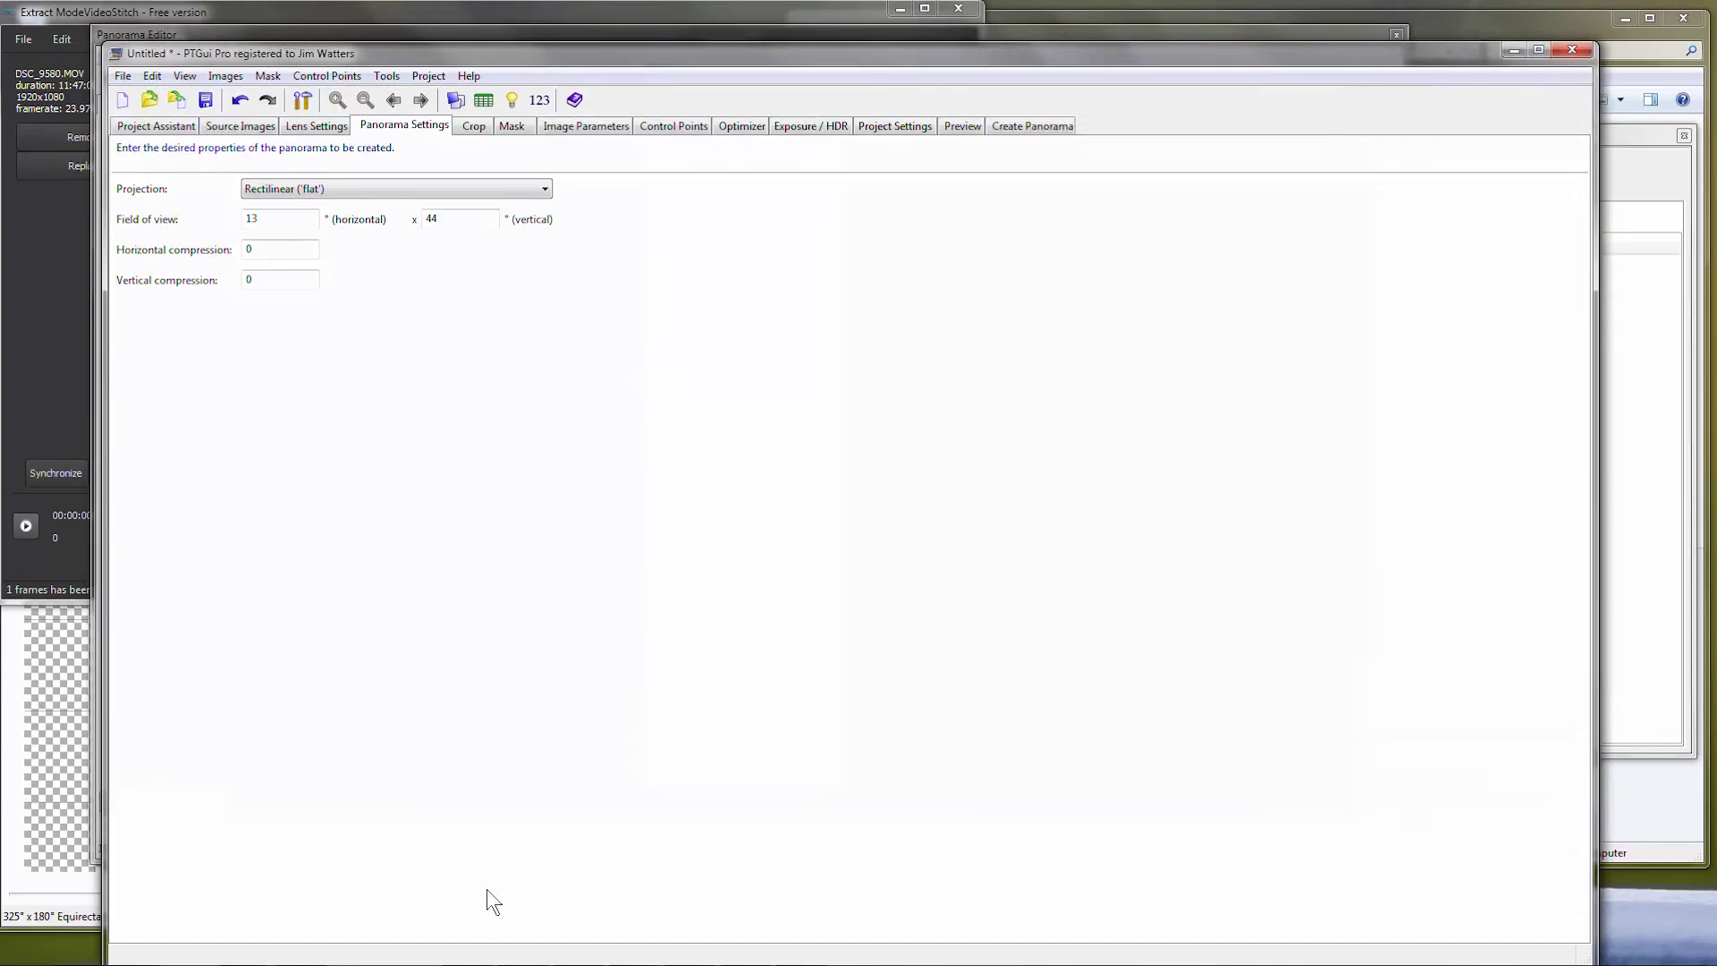
pyautogui.click(225, 127)
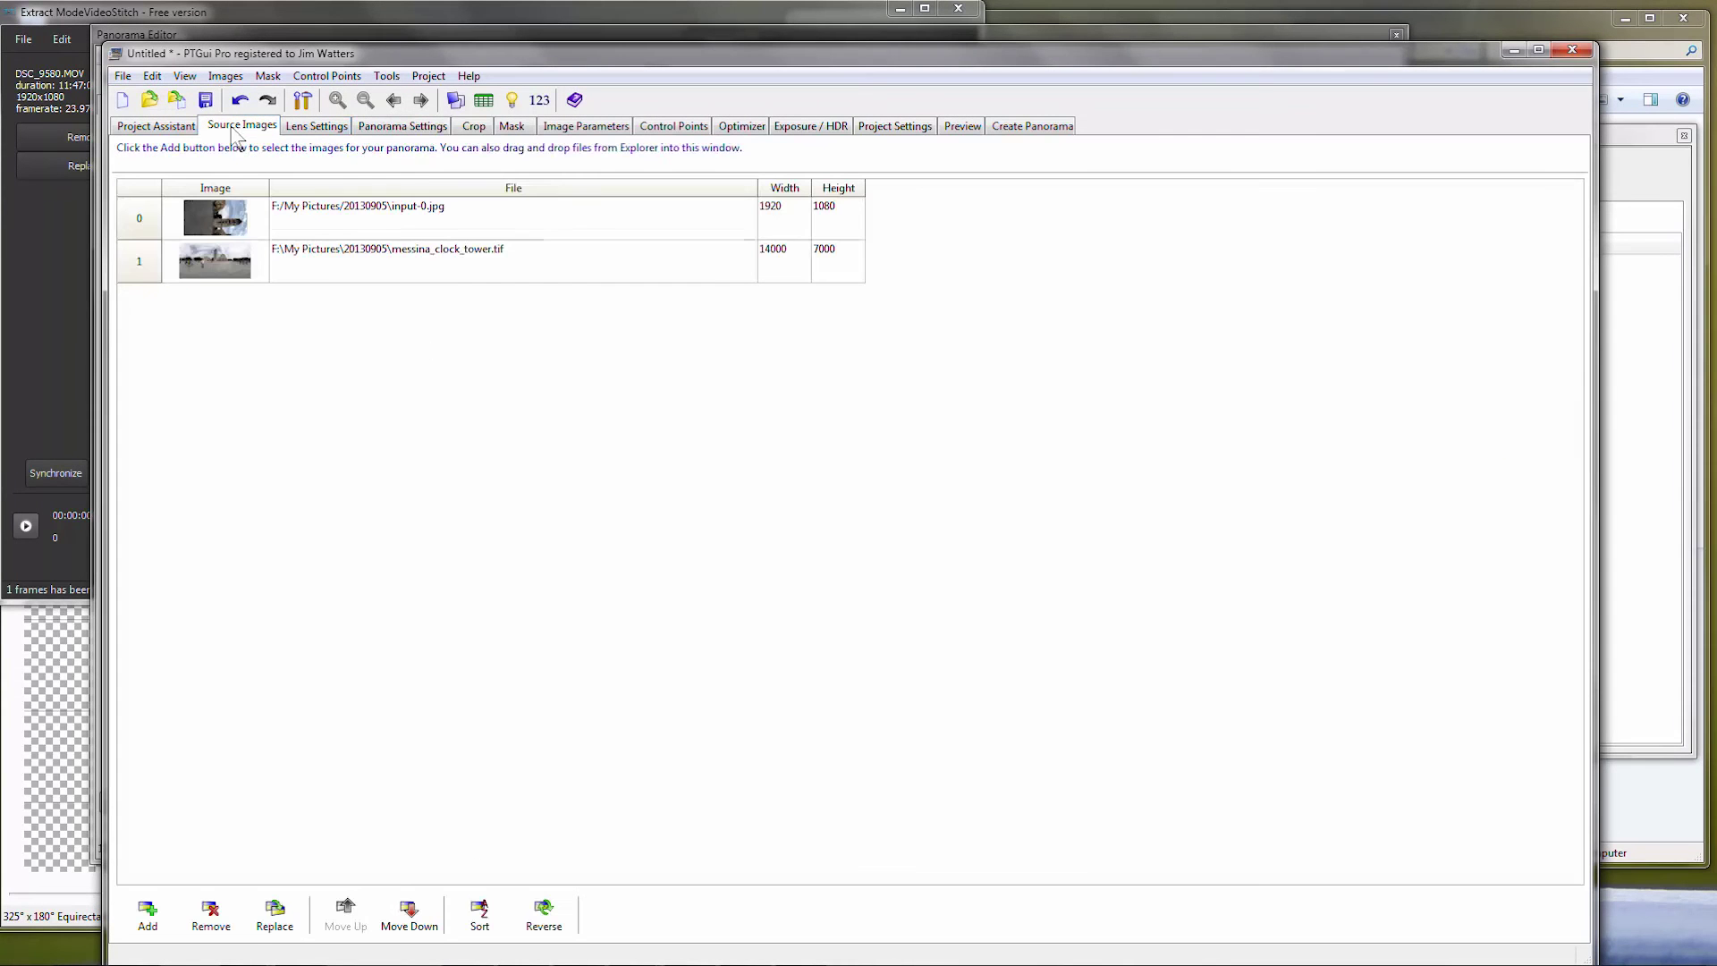
pyautogui.click(315, 265)
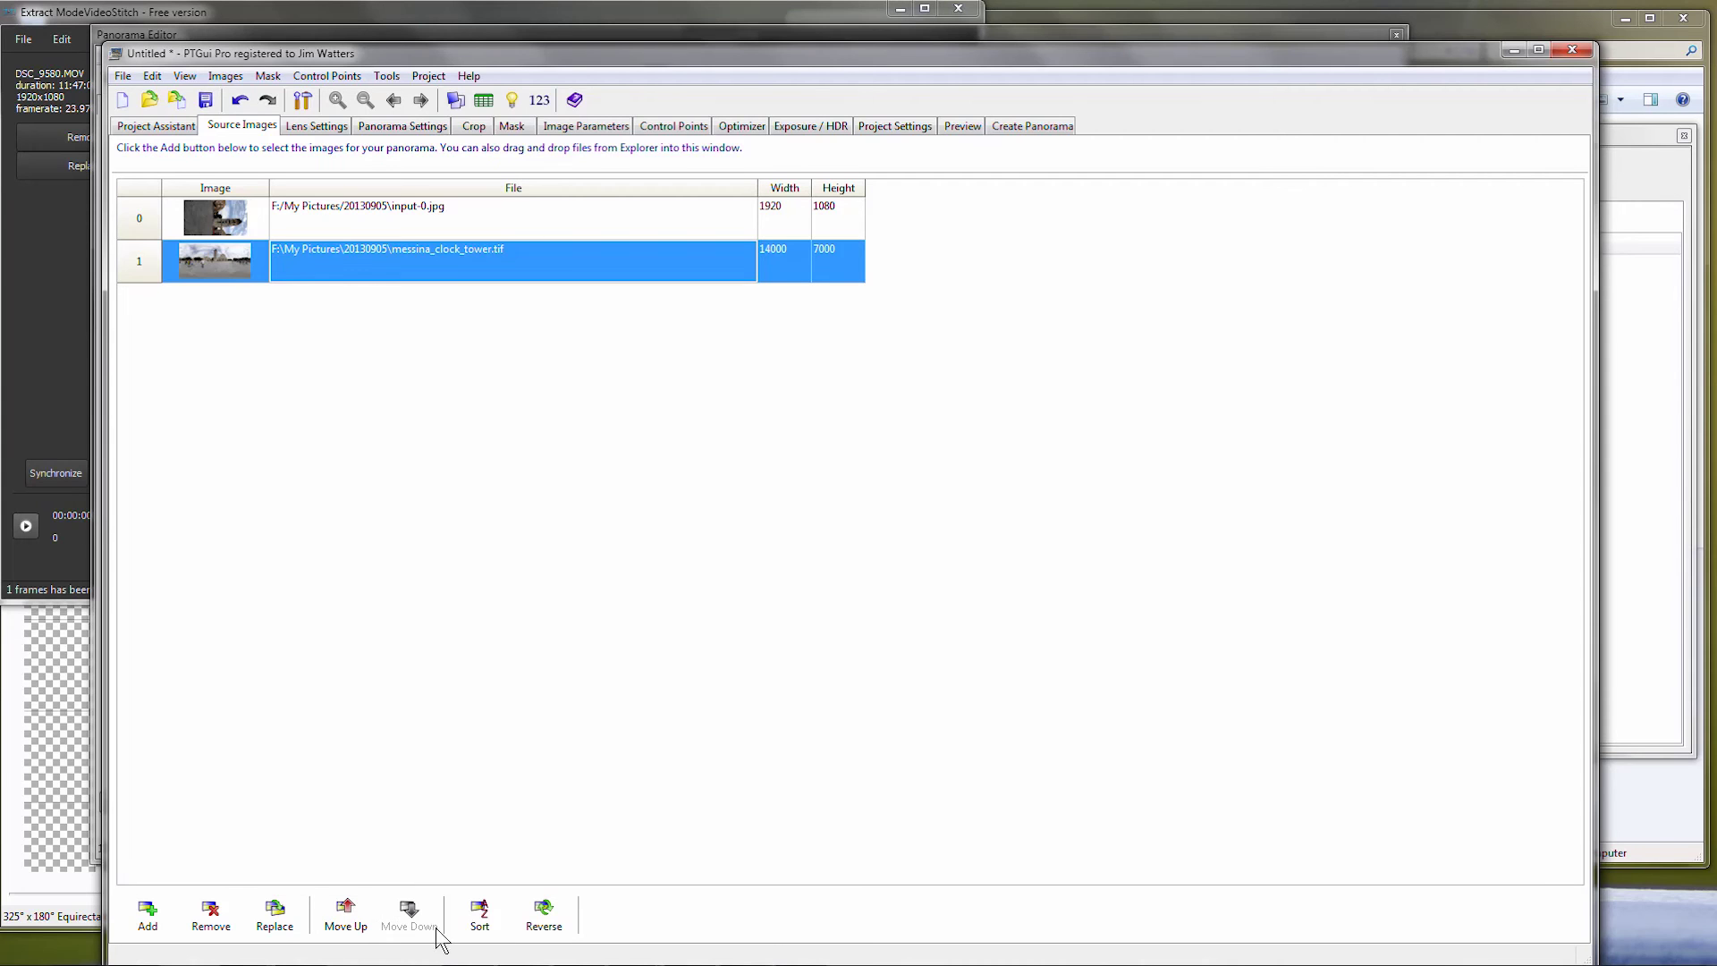
pyautogui.click(211, 912)
pyautogui.click(456, 99)
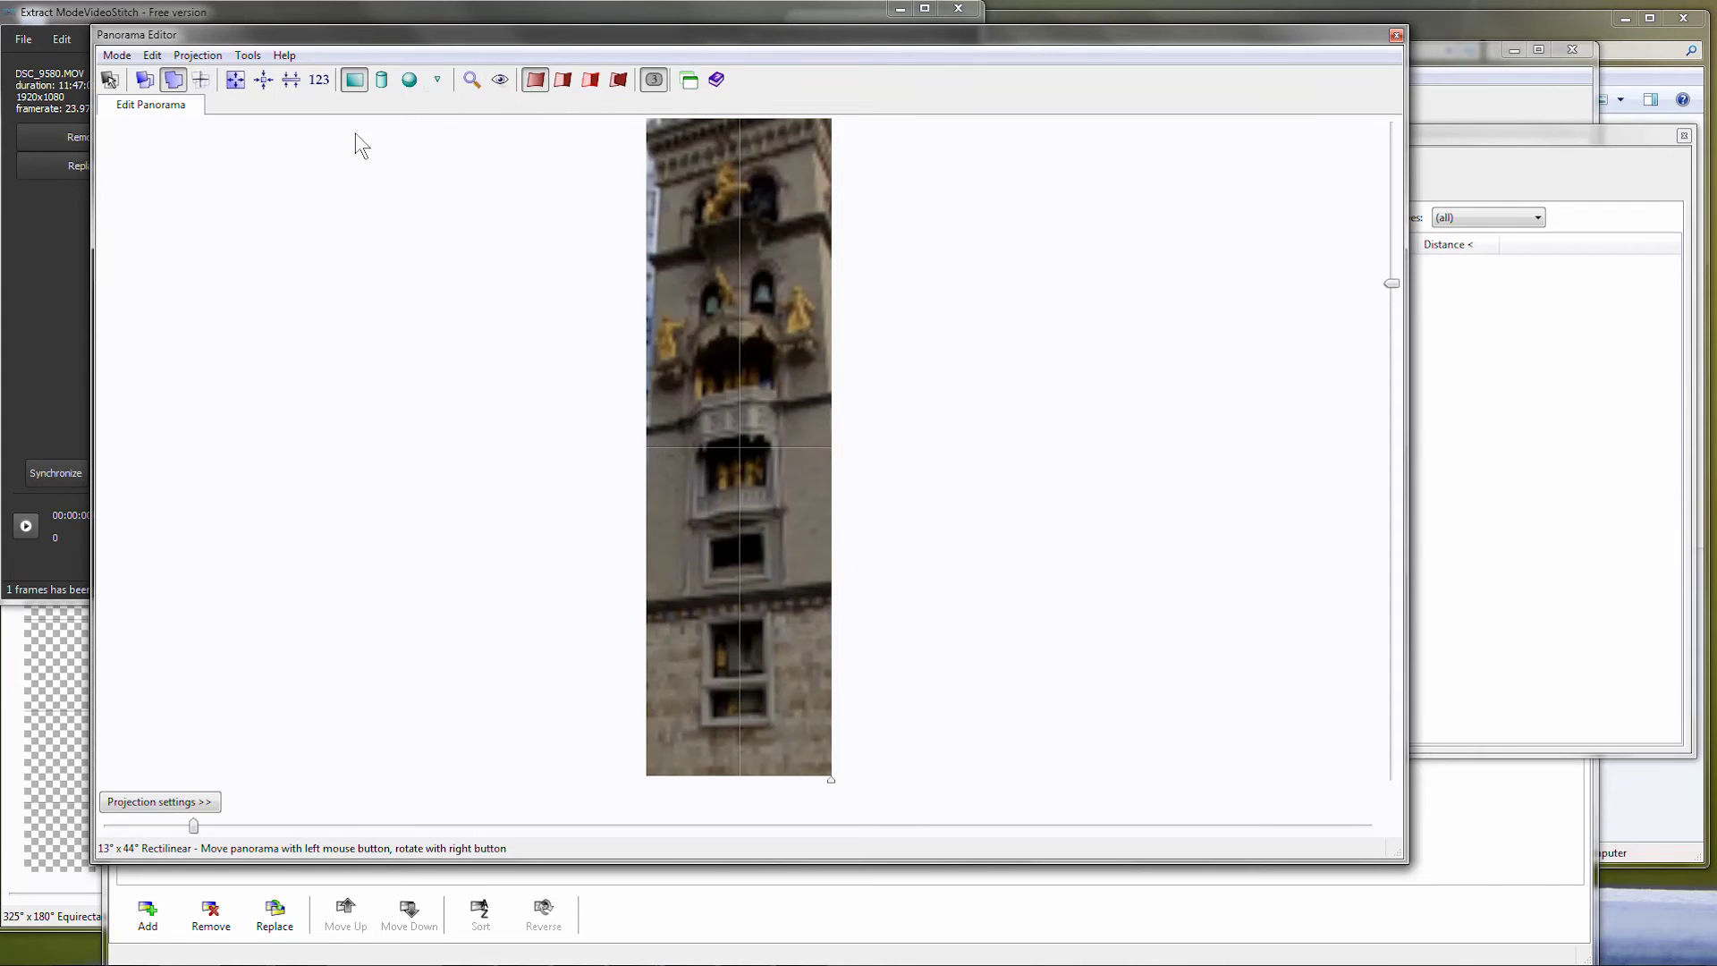
# - Open and cancel PTGui's Numerical Transform, then return to the project window showing input-0.jpg
pyautogui.click(320, 81)
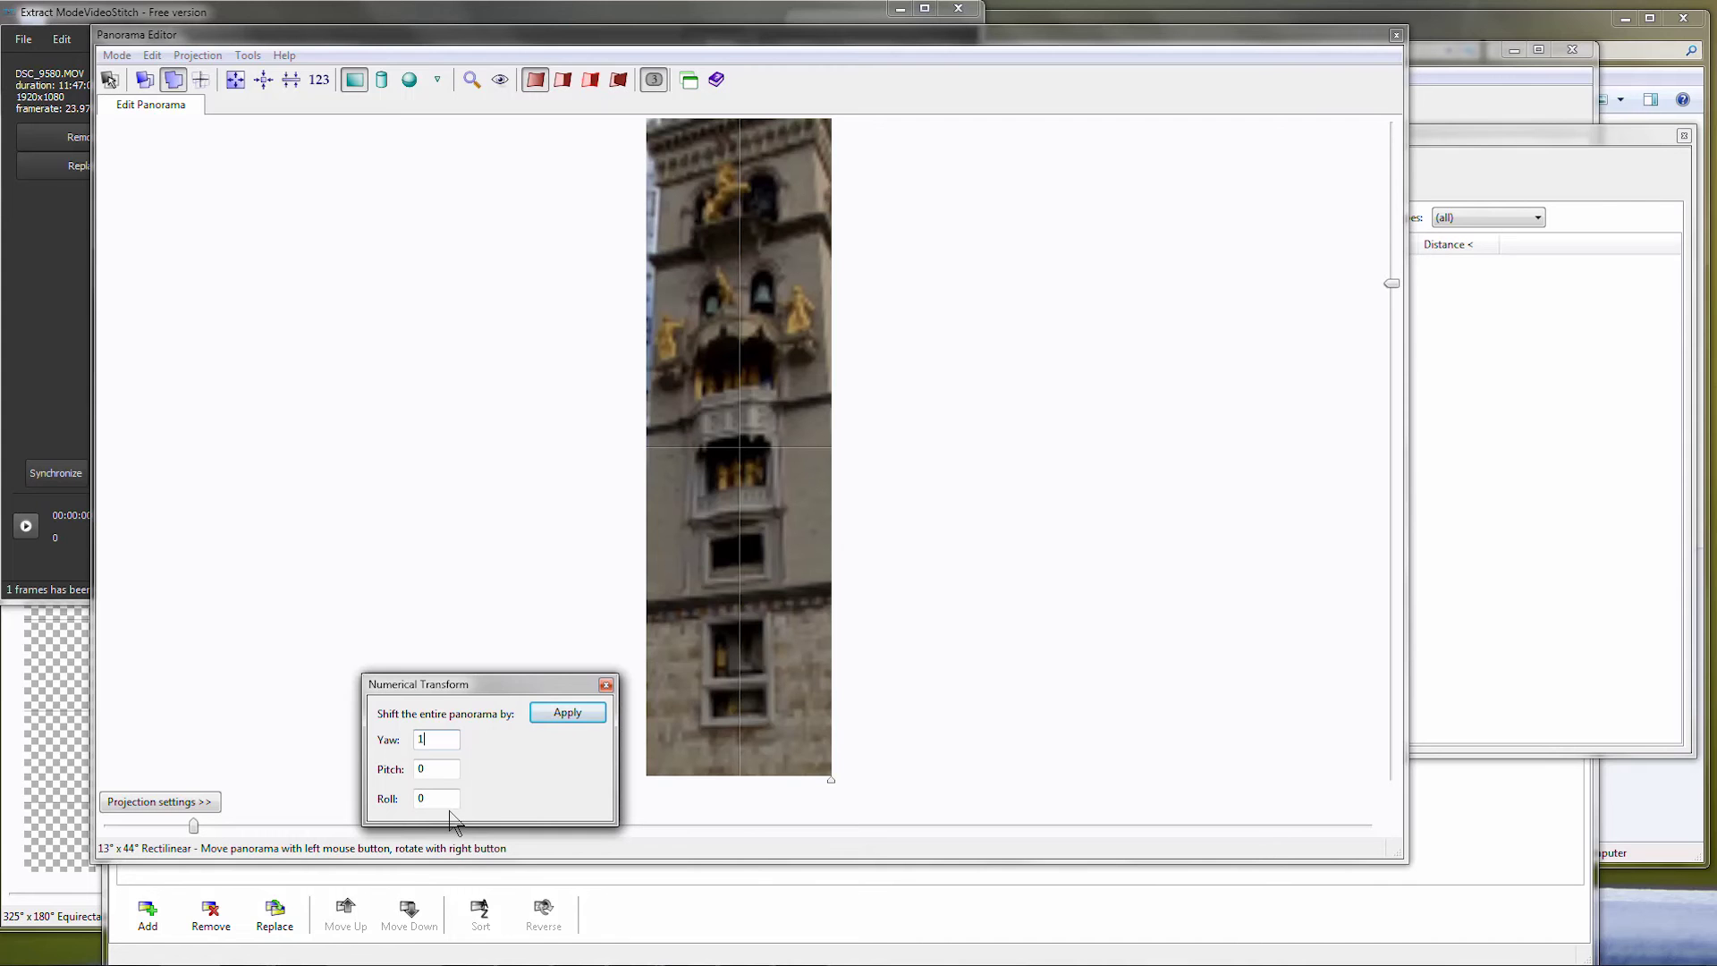
pyautogui.click(606, 686)
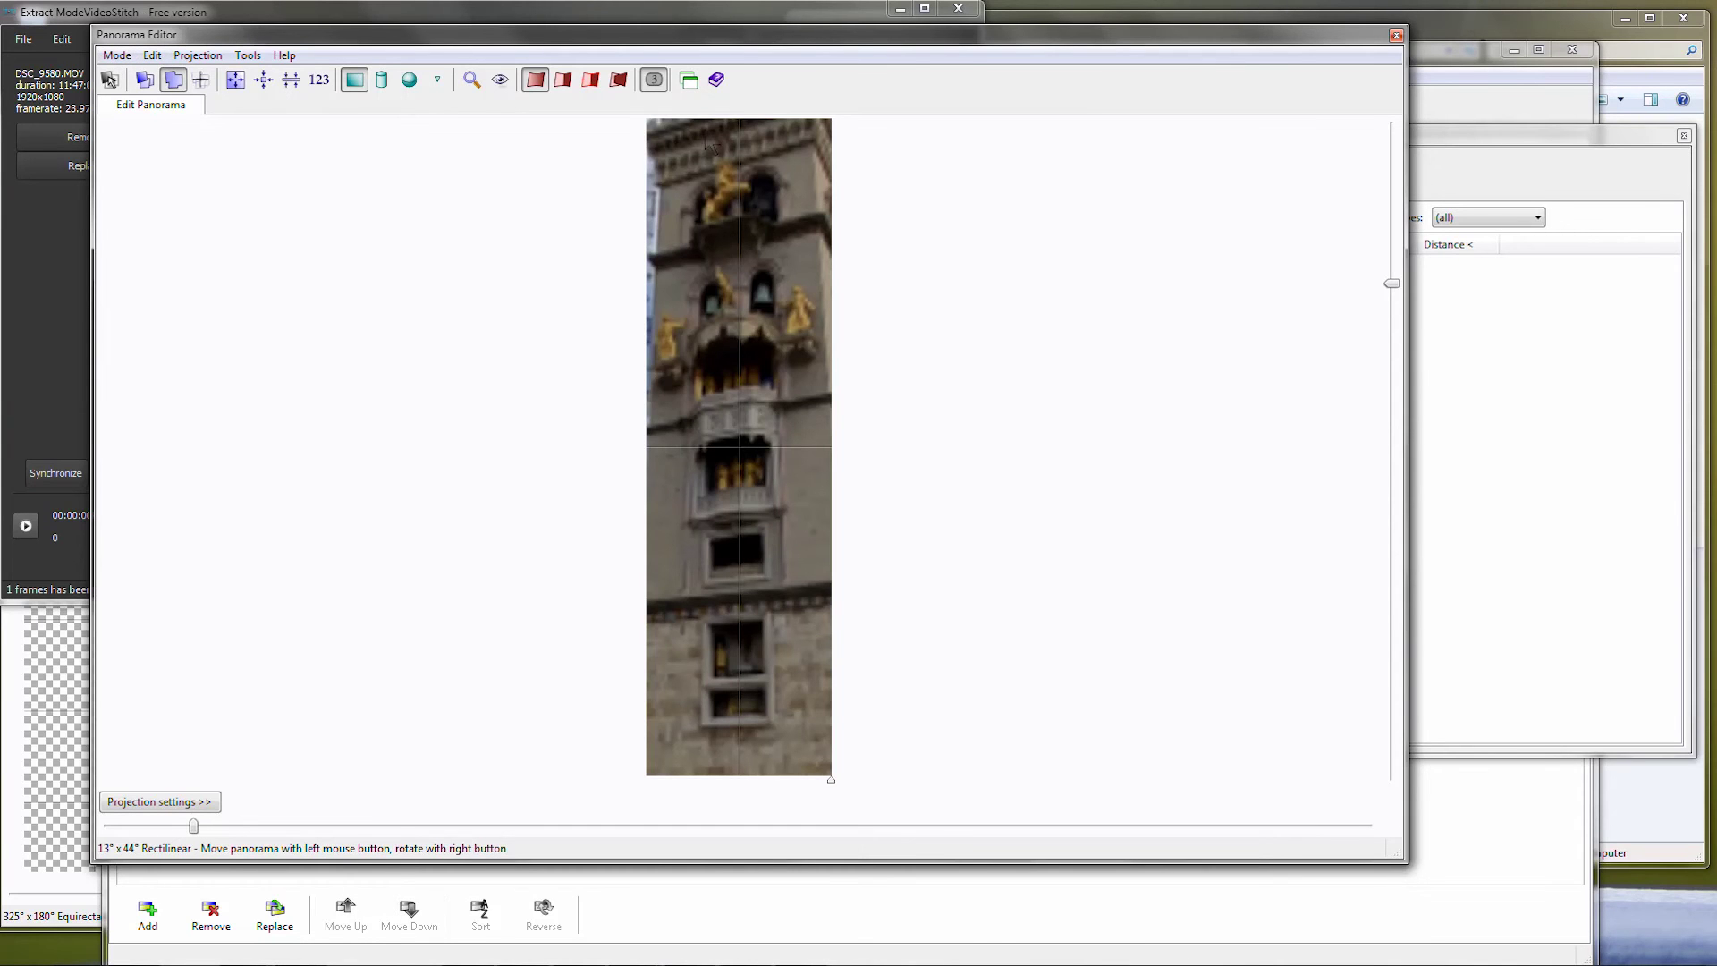
pyautogui.click(1435, 93)
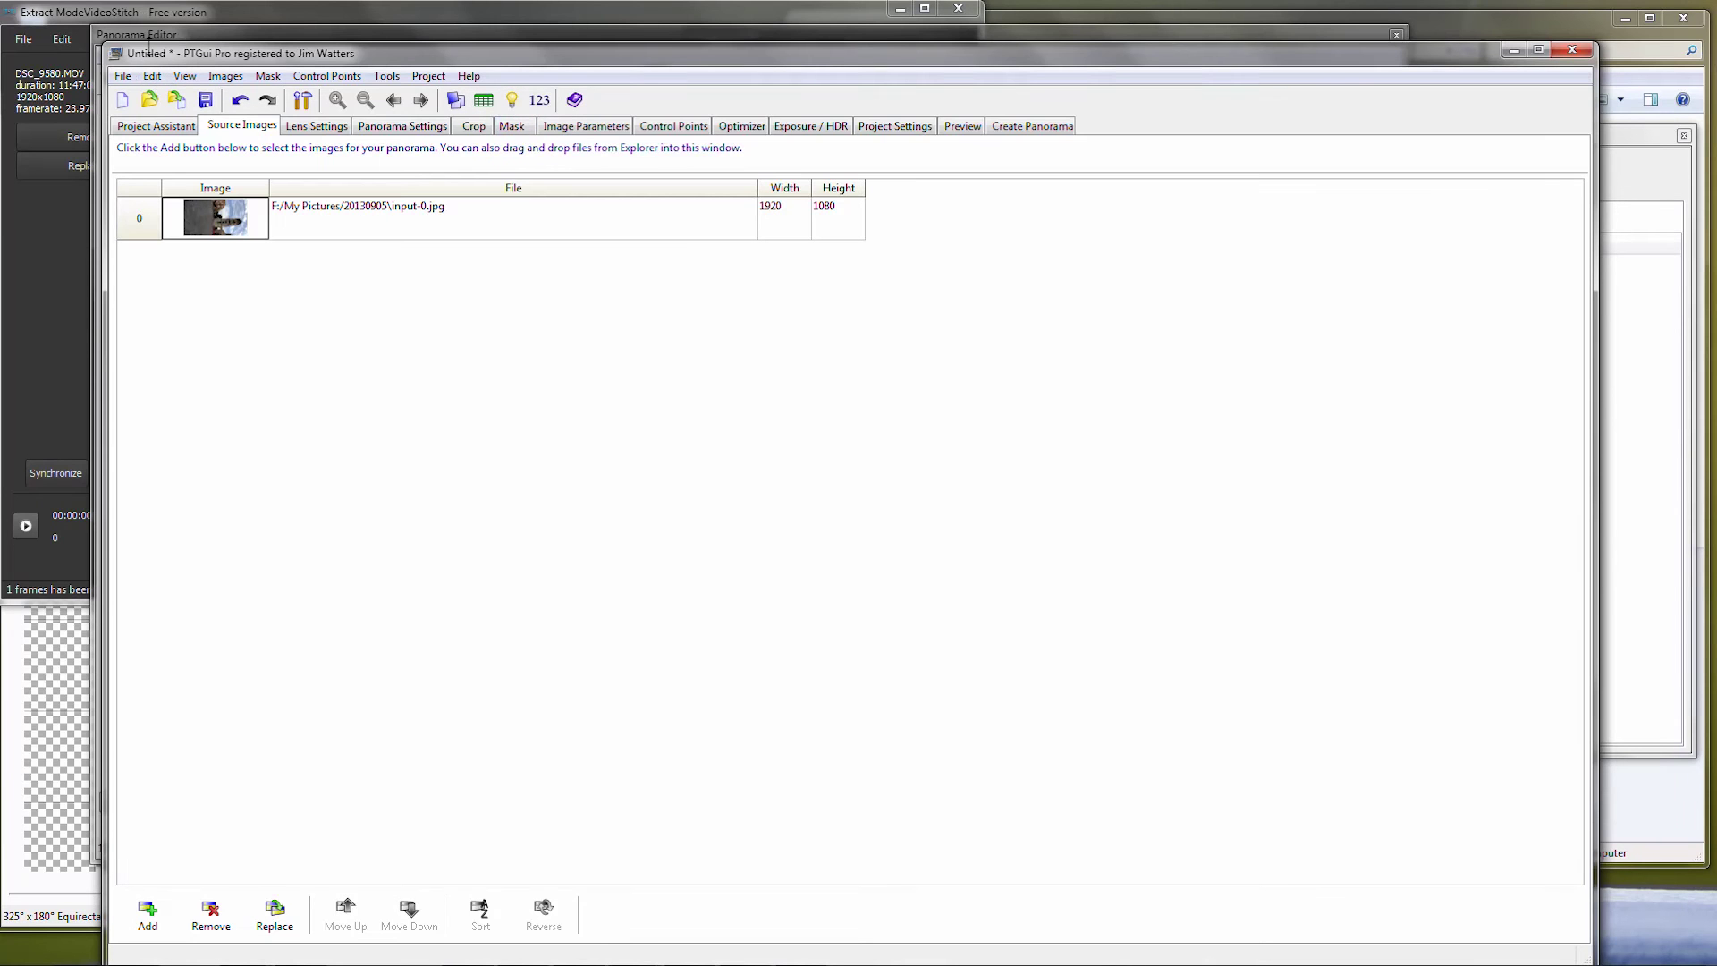
# - Shrink the PTGui project window, move it right beside the editor, and show Create Panorama
pyautogui.moveTo(104, 42); pyautogui.dragTo(573, 218)
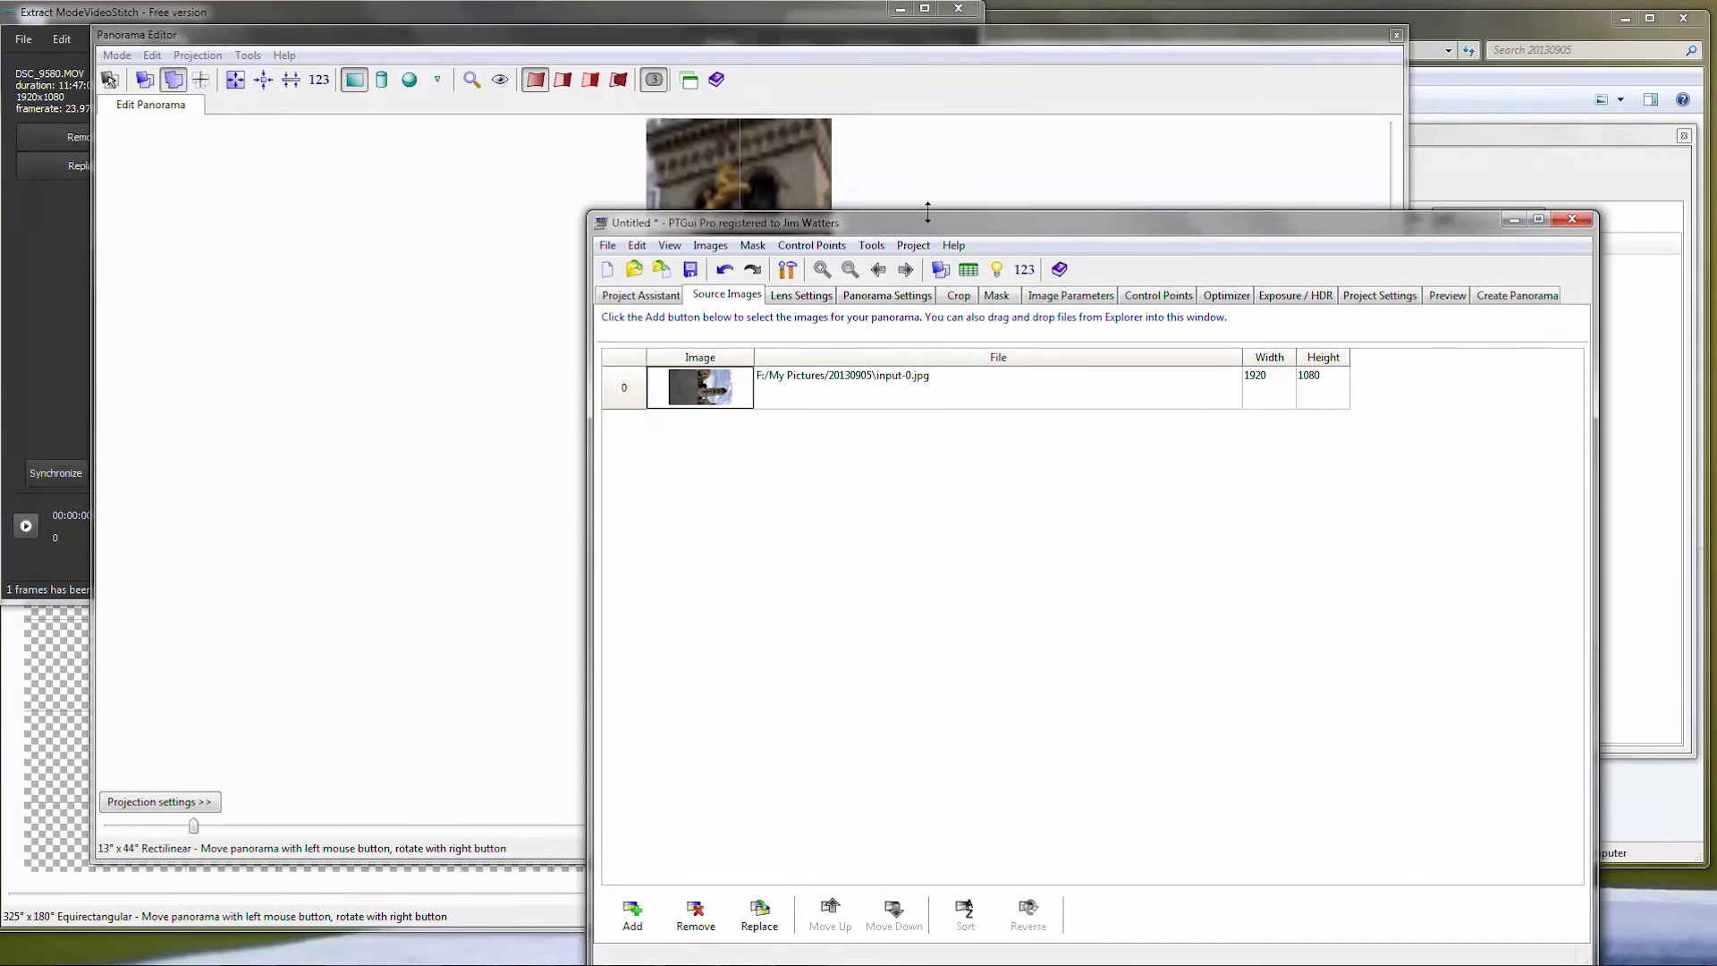
pyautogui.moveTo(924, 224); pyautogui.dragTo(990, 80)
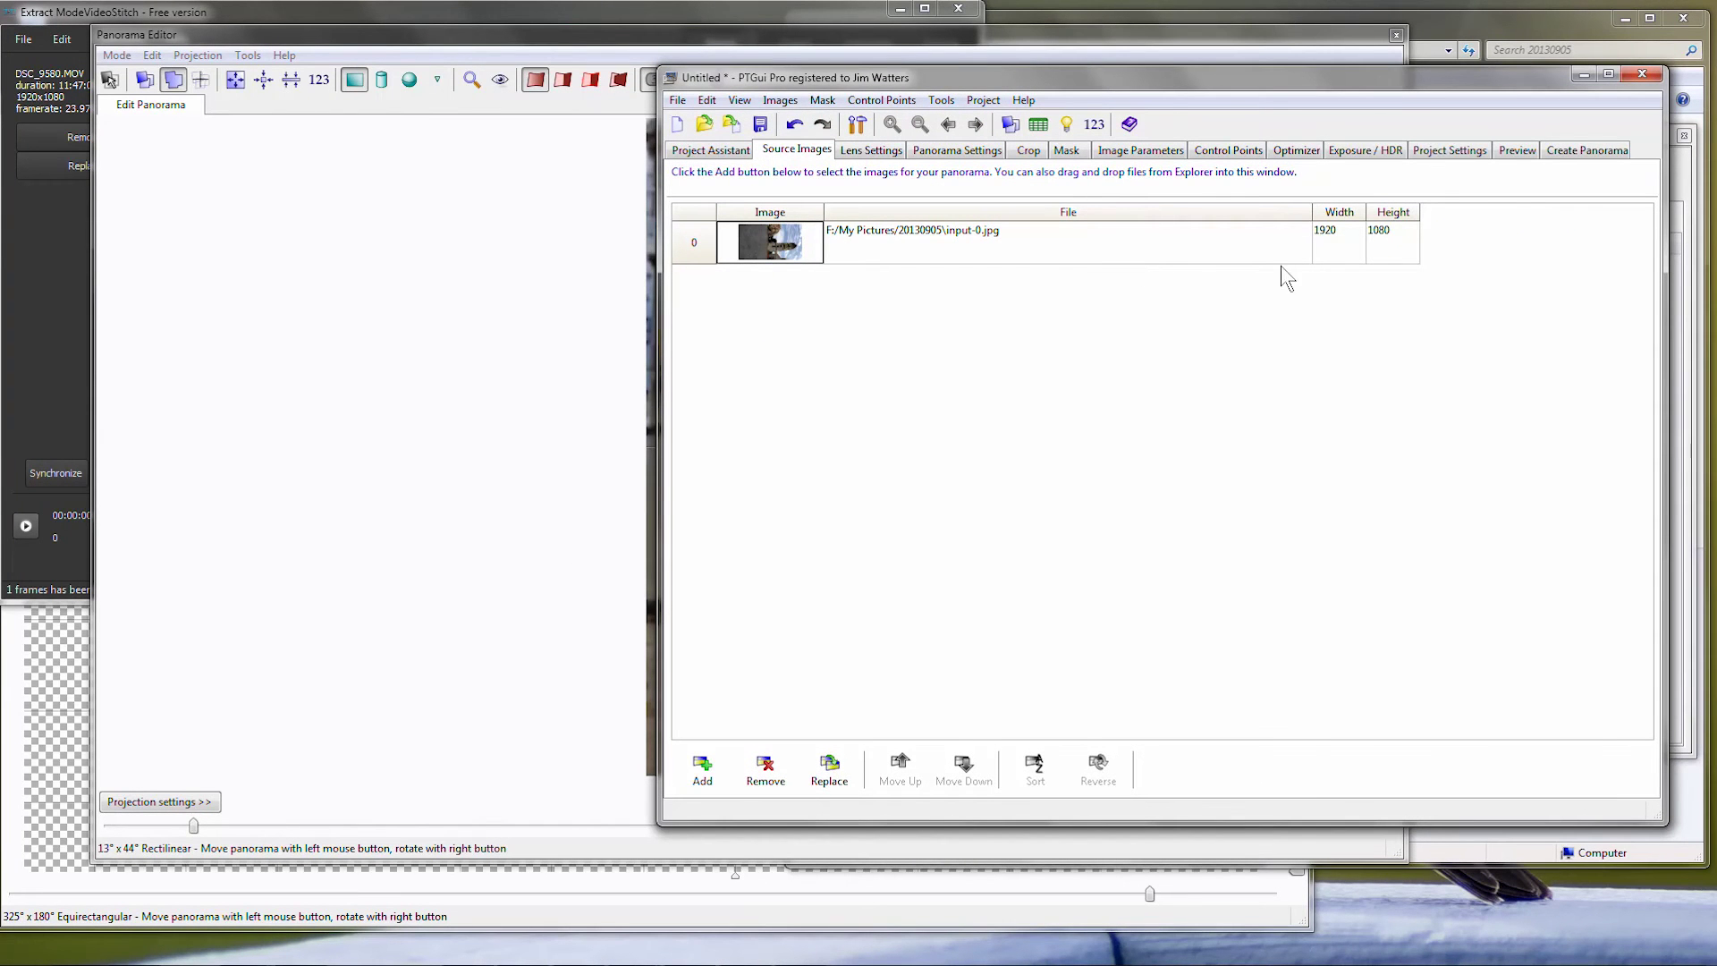
pyautogui.click(1562, 151)
# - Apply an optimum output size and narrow the editor's vertical field of view to 40°
pyautogui.click(927, 244)
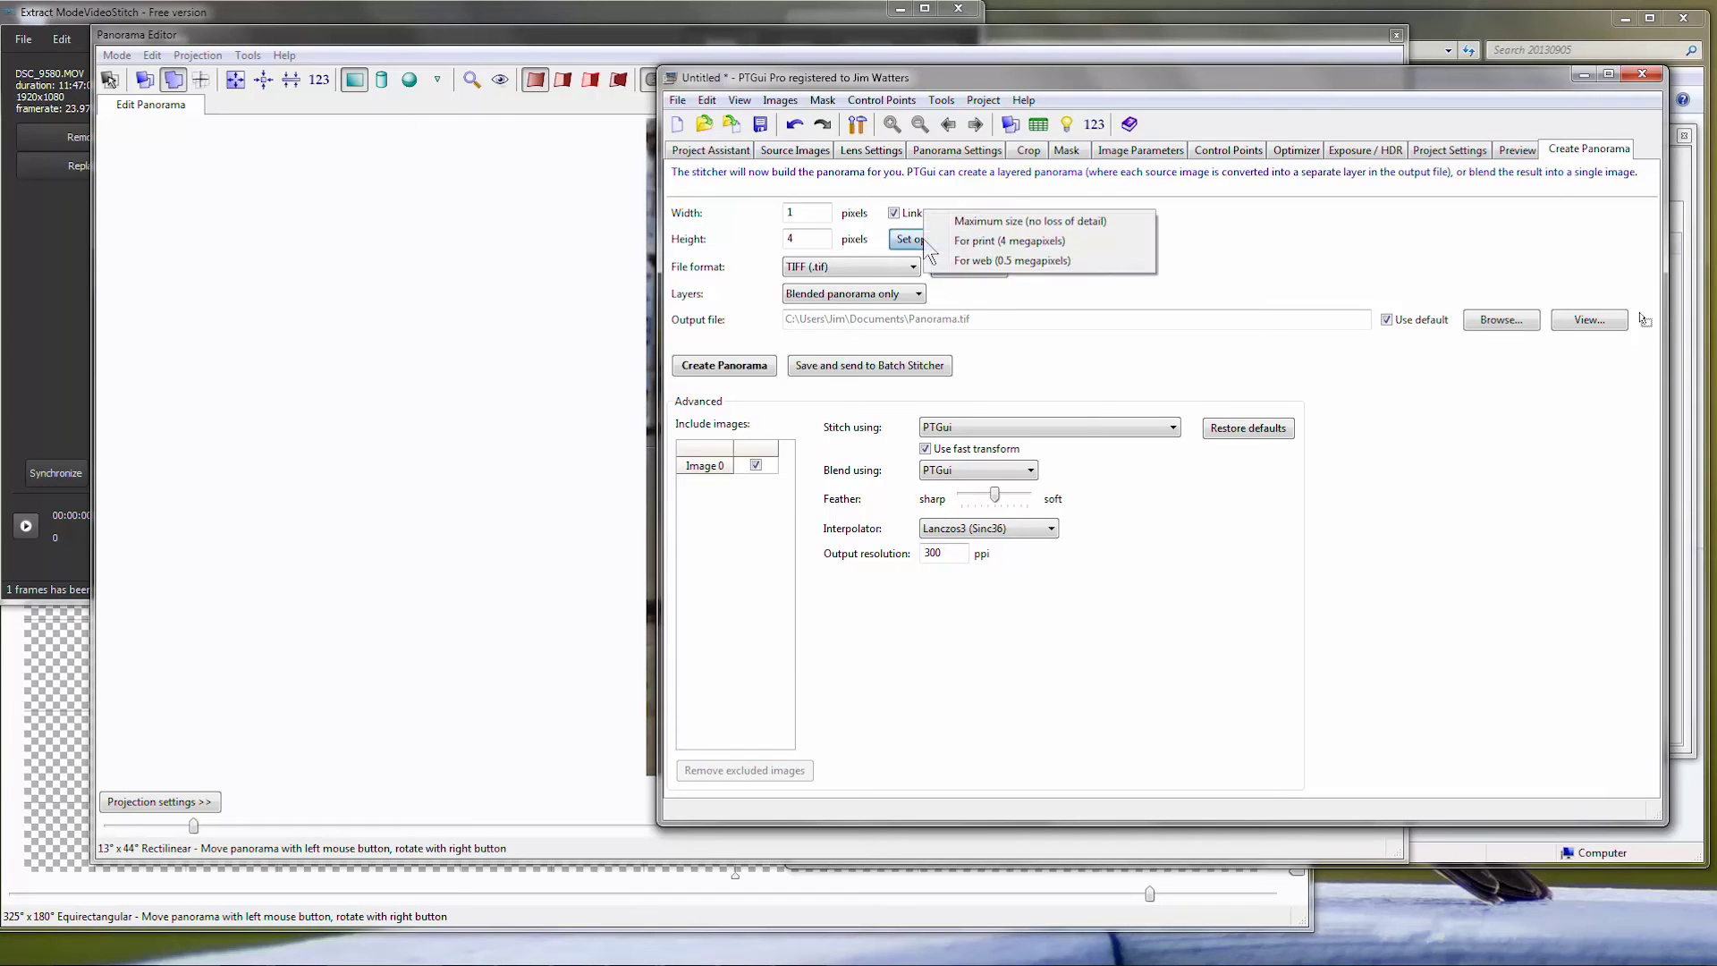
pyautogui.click(984, 222)
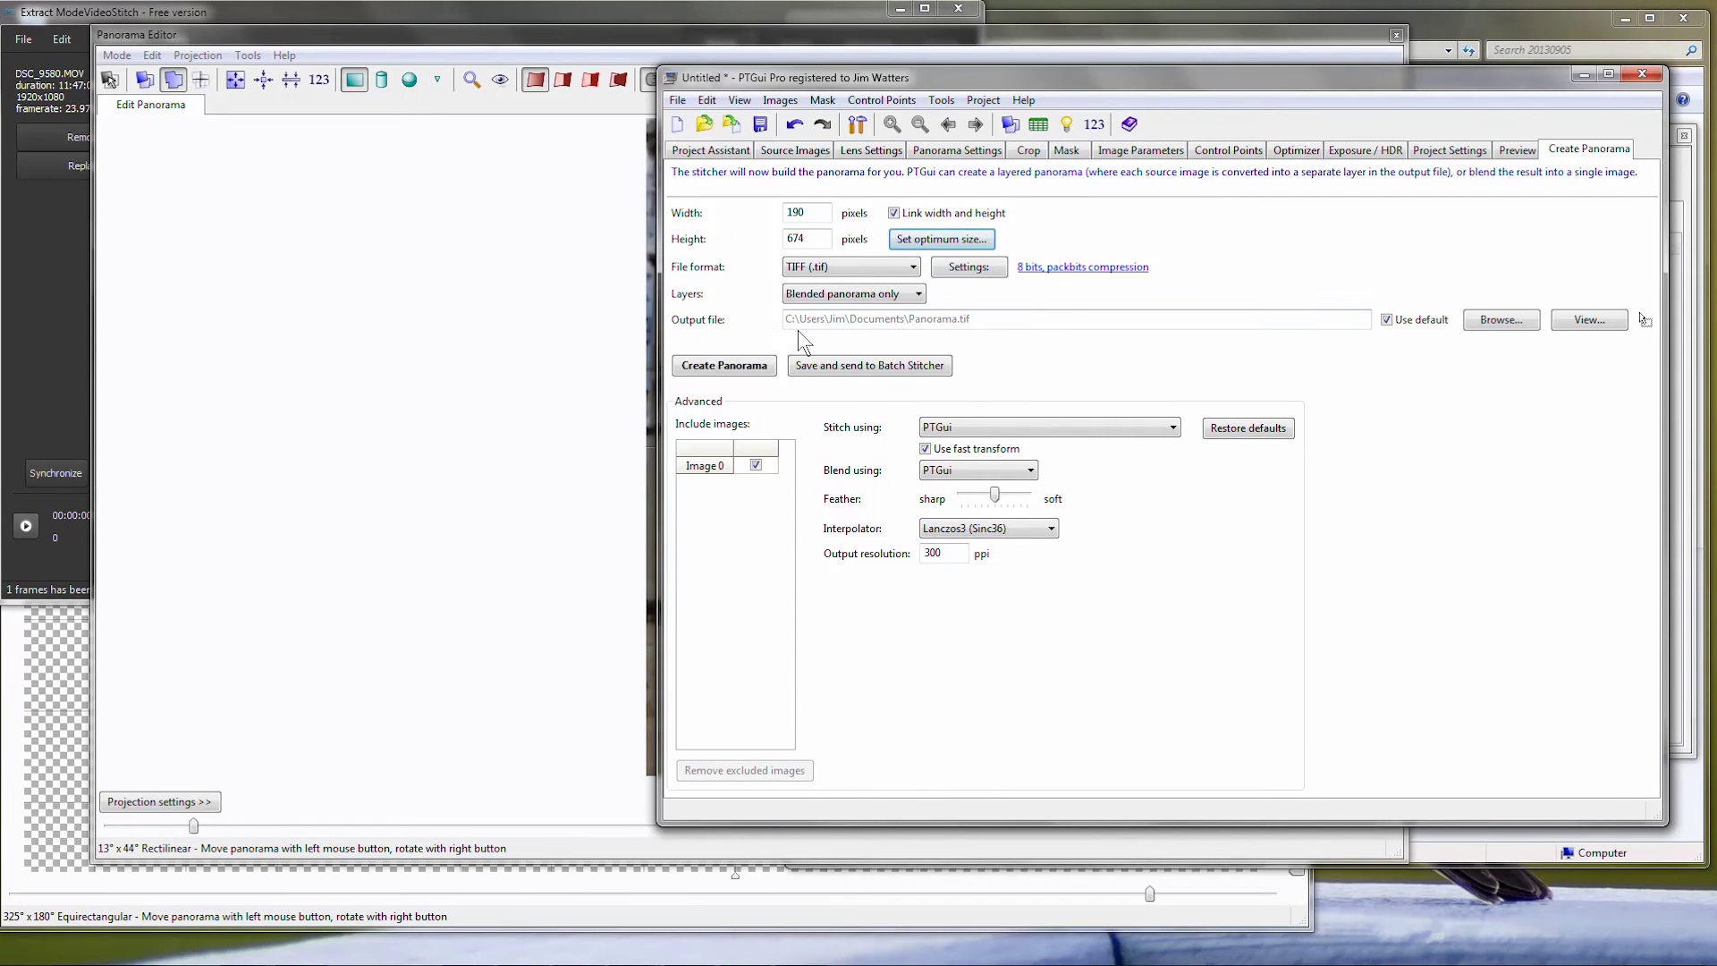
pyautogui.doubleClick(792, 239)
pyautogui.hotkey('ctrl', 'e')
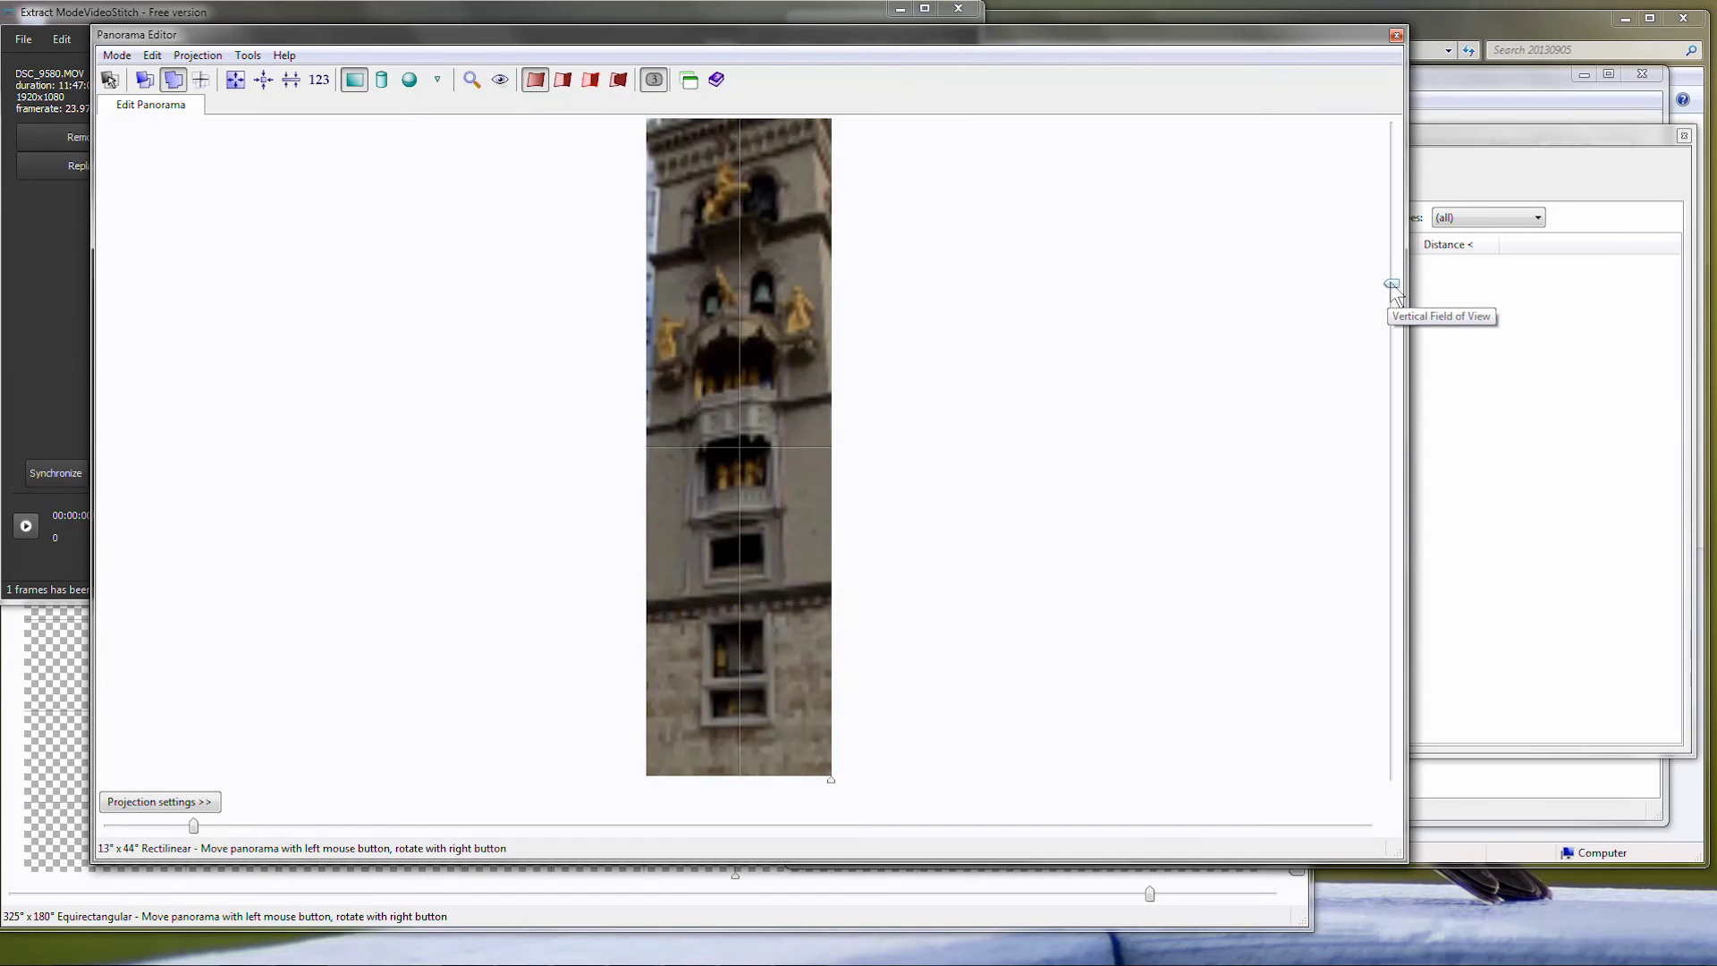
pyautogui.moveTo(1391, 285); pyautogui.dragTo(1393, 274)
pyautogui.click(1431, 179)
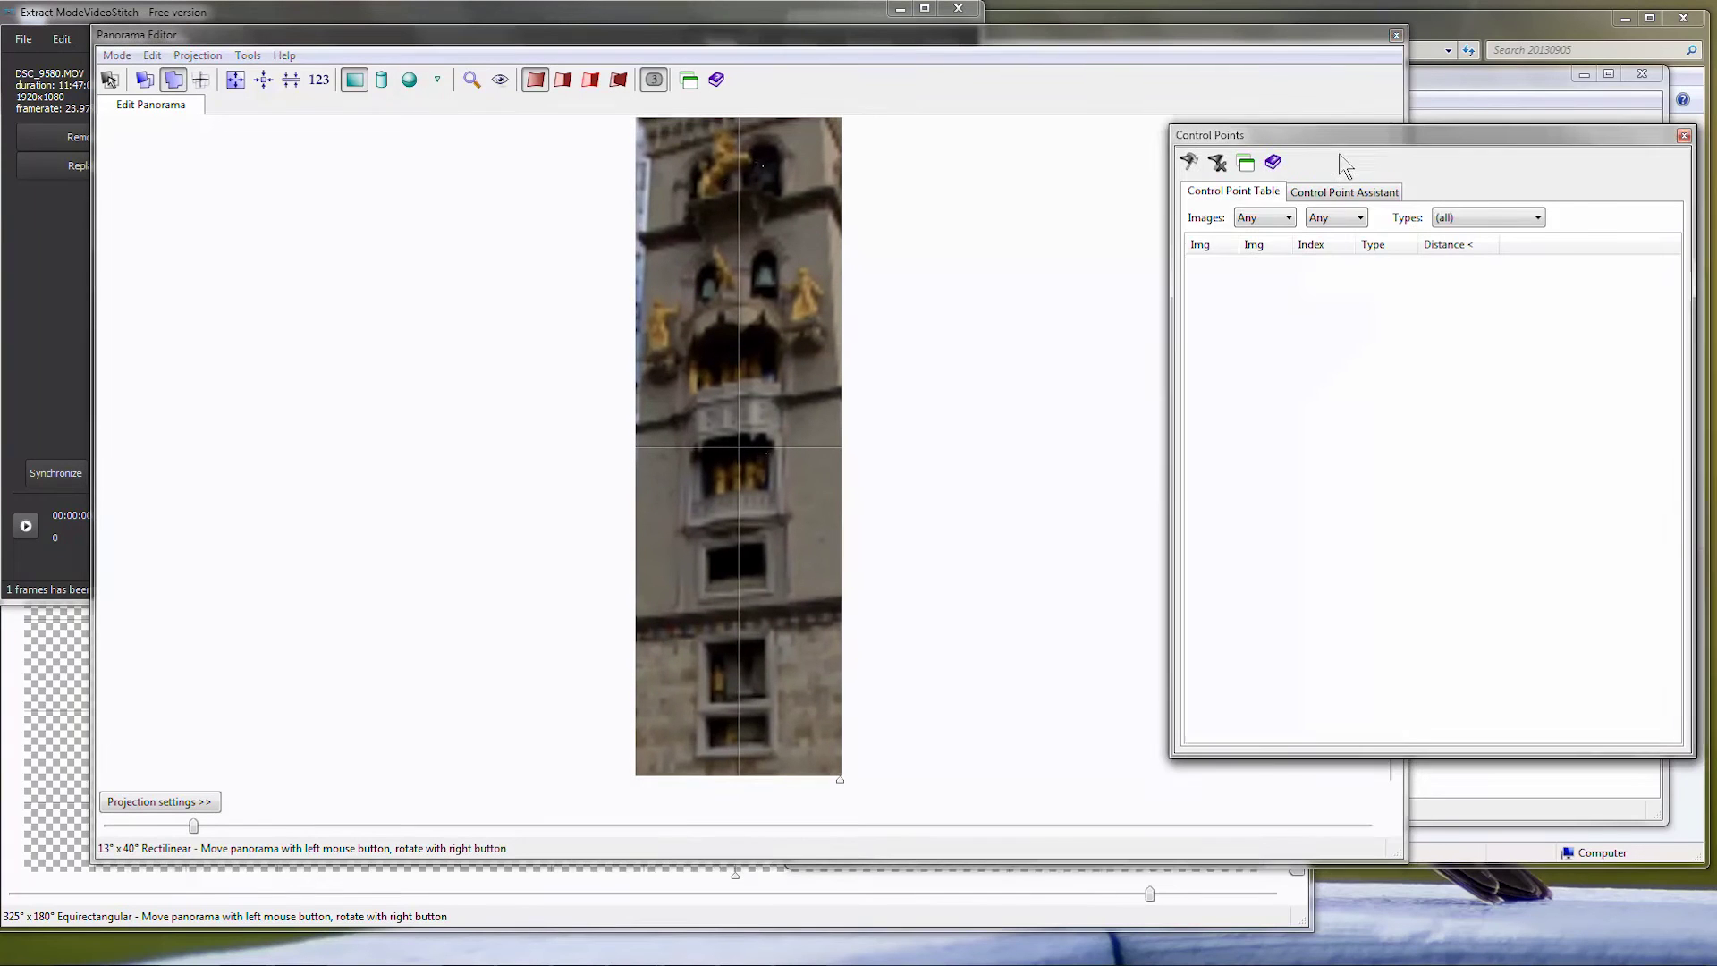
pyautogui.click(1470, 89)
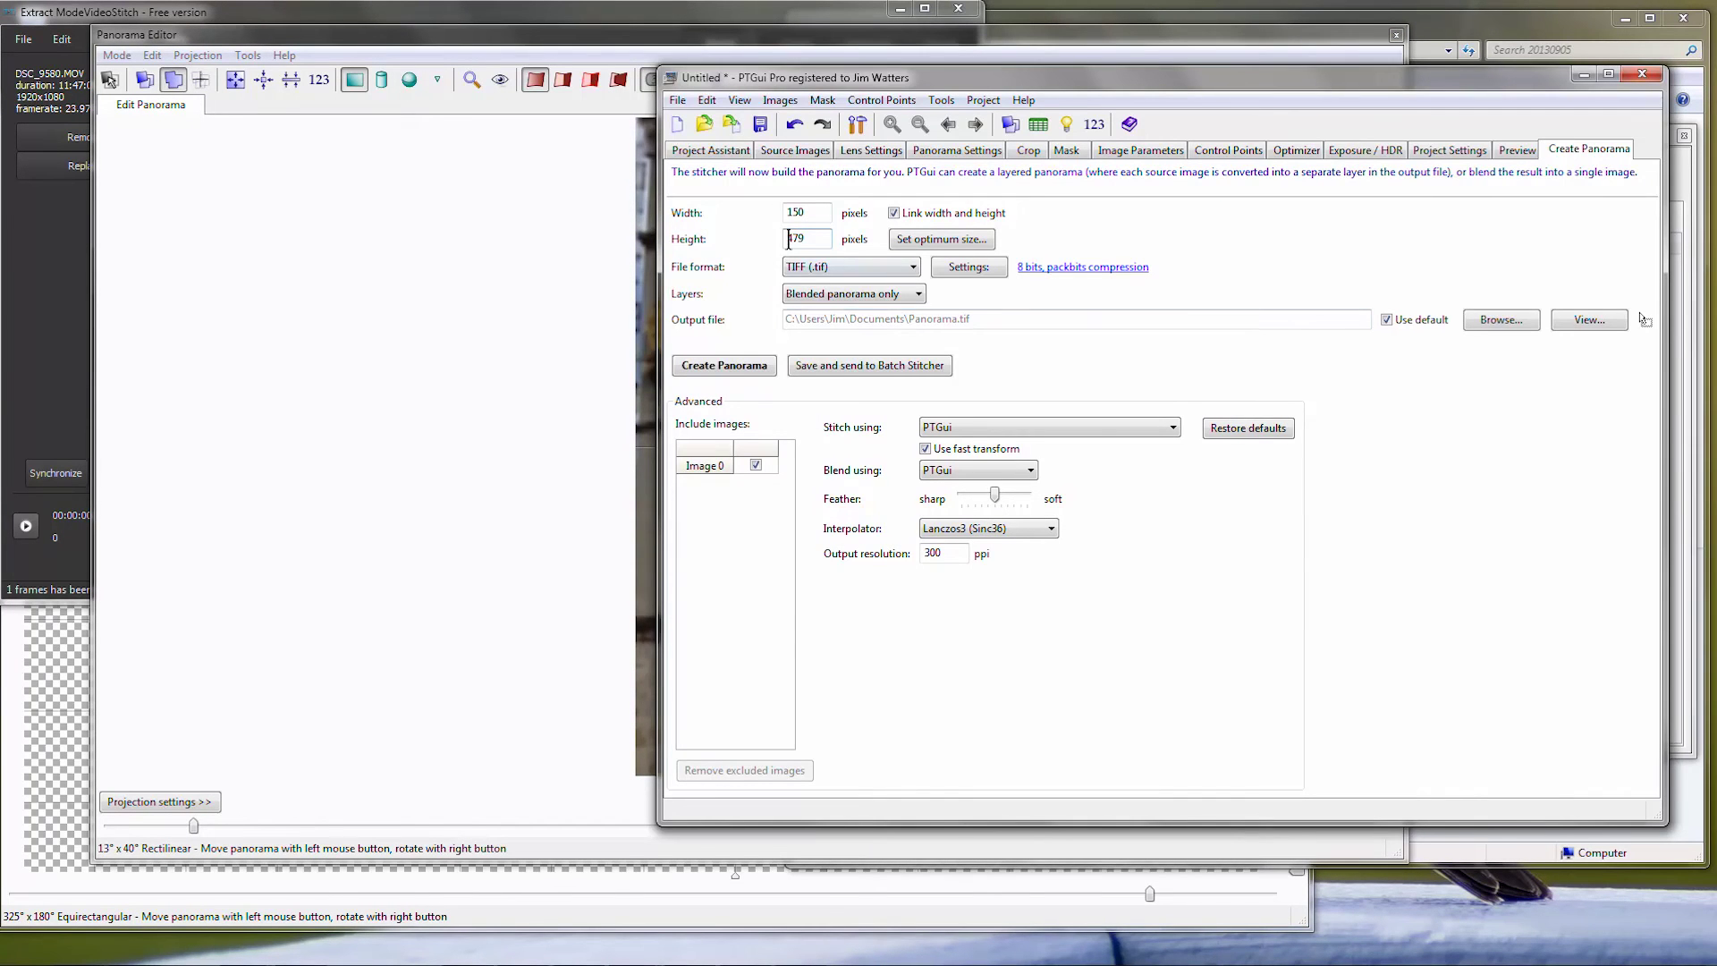
# - Set the panorama output height to 512 pixels for a 160 × 512 output
pyautogui.moveTo(787, 238); pyautogui.dragTo(869, 238)
pyautogui.write('512')
pyautogui.click(914, 243)
pyautogui.click(972, 224)
pyautogui.doubleClick(788, 240)
pyautogui.press('BackSpace')
pyautogui.write('512')
pyautogui.press('Tab')
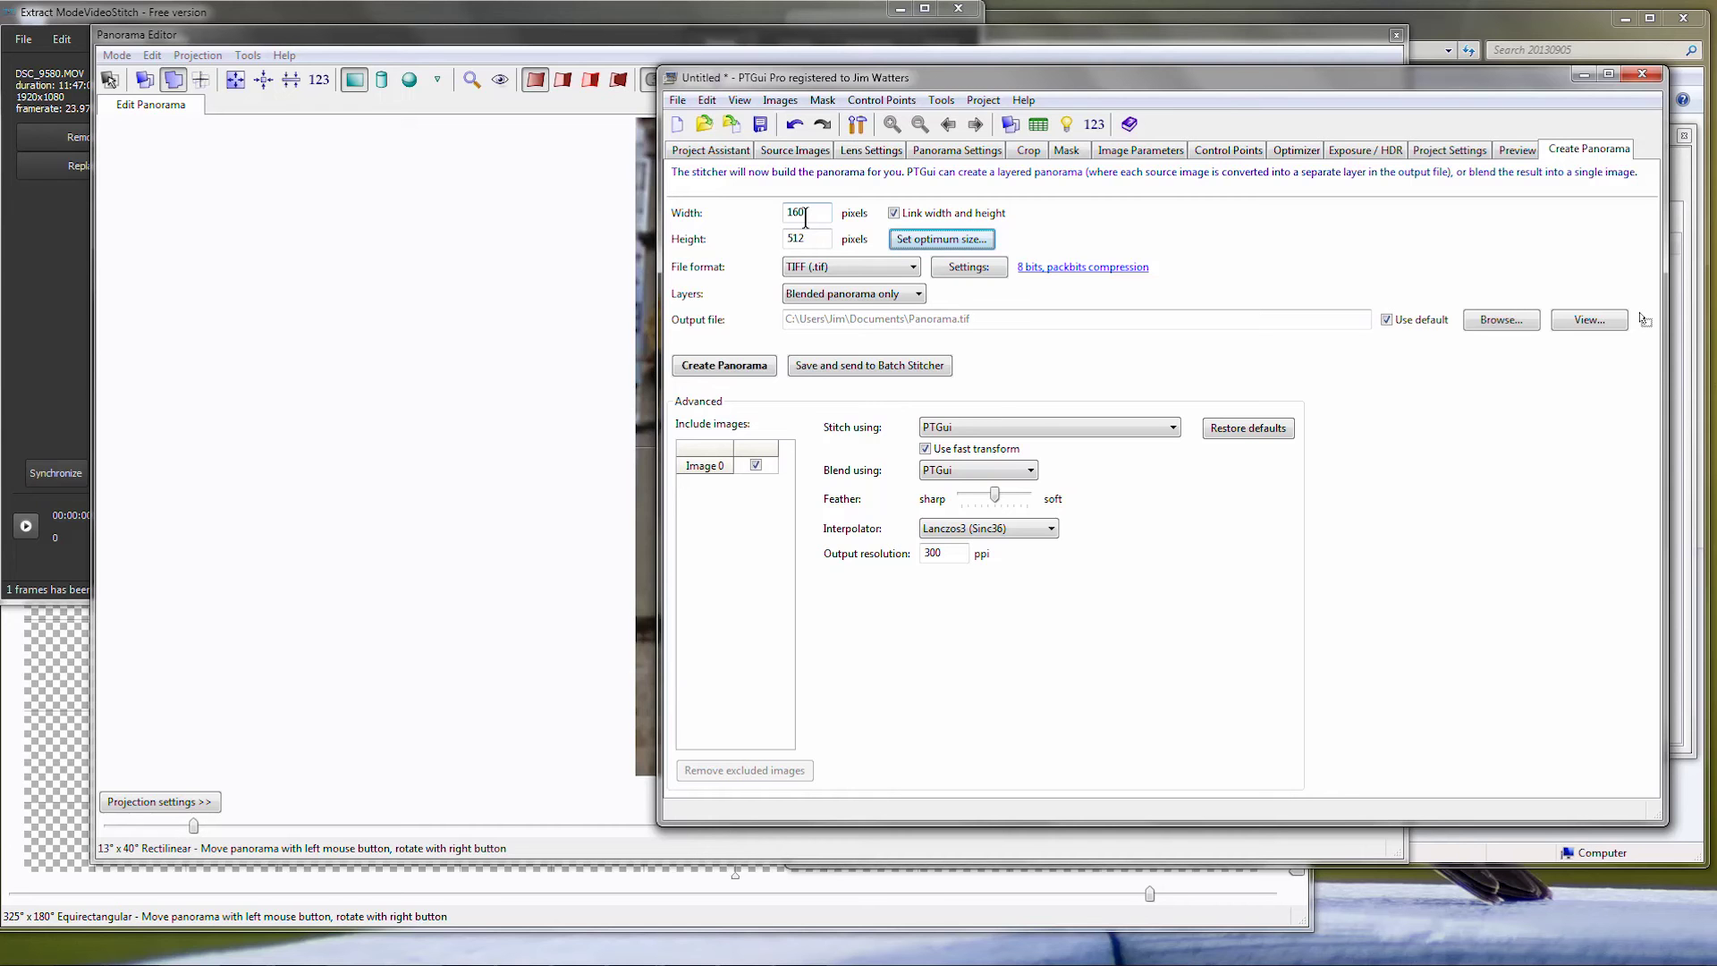
# - Save the PTGui project as clocktowervideo.pts, then bring VideoStitch back to the front
pyautogui.click(760, 124)
pyautogui.doubleClick(831, 641)
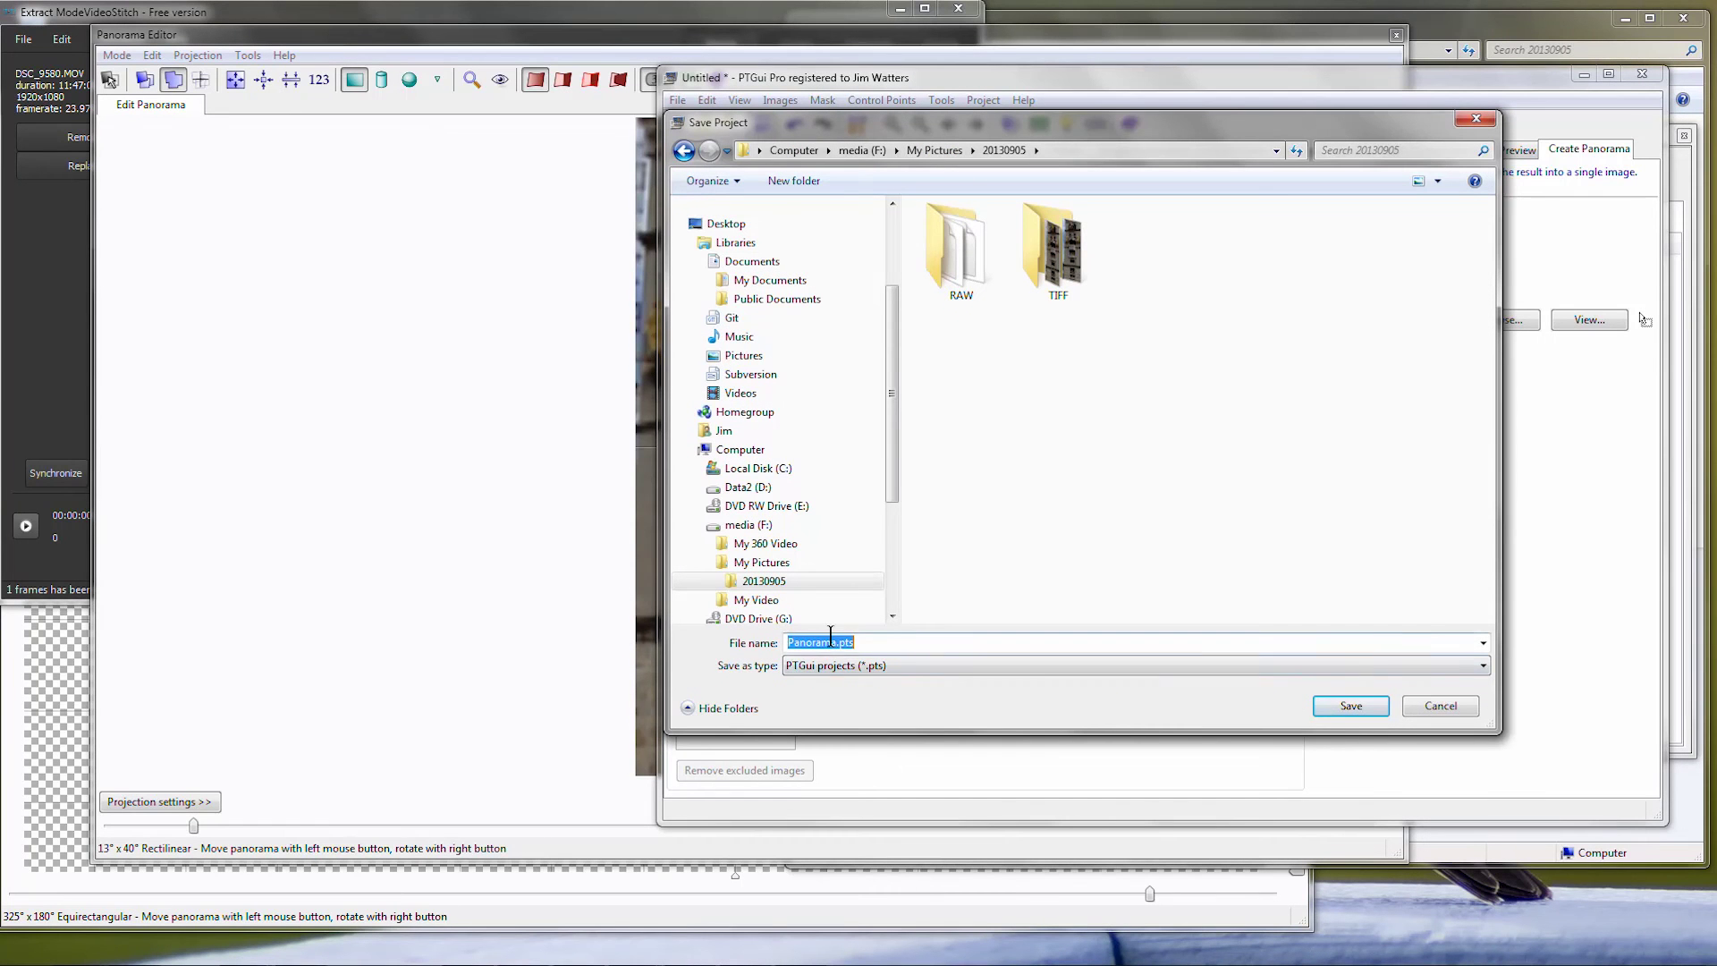
pyautogui.click(831, 641)
pyautogui.doubleClick(832, 641)
pyautogui.write('clock')
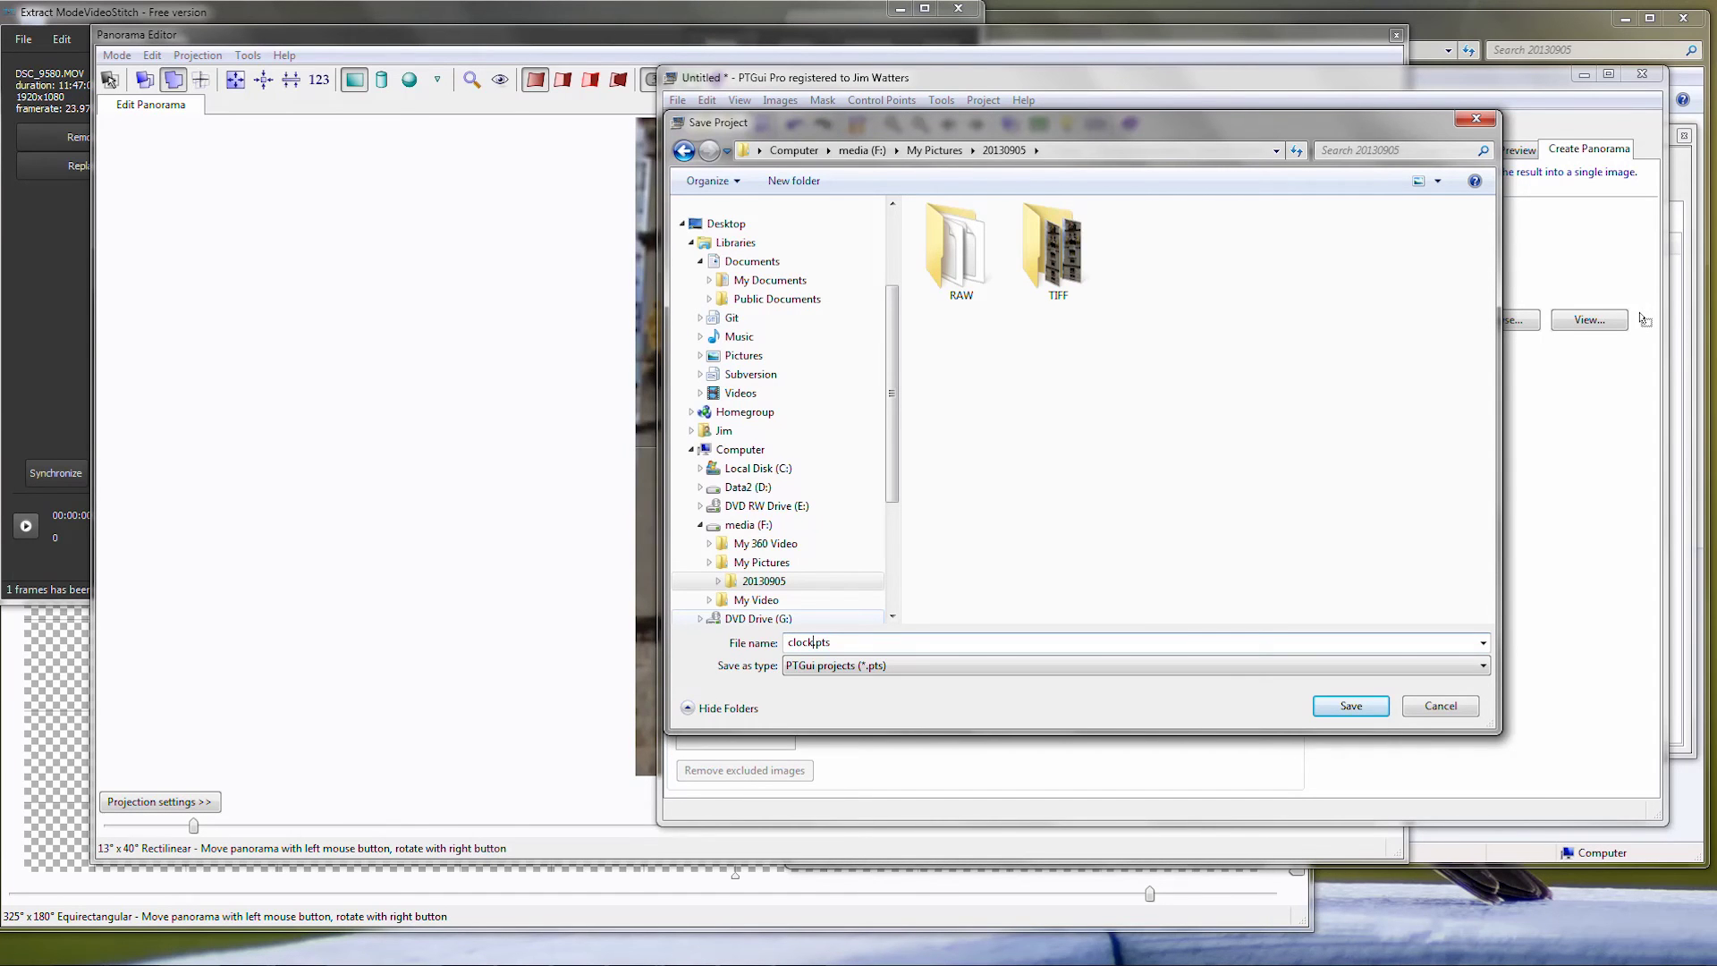
pyautogui.write('towervideo')
pyautogui.press('Return')
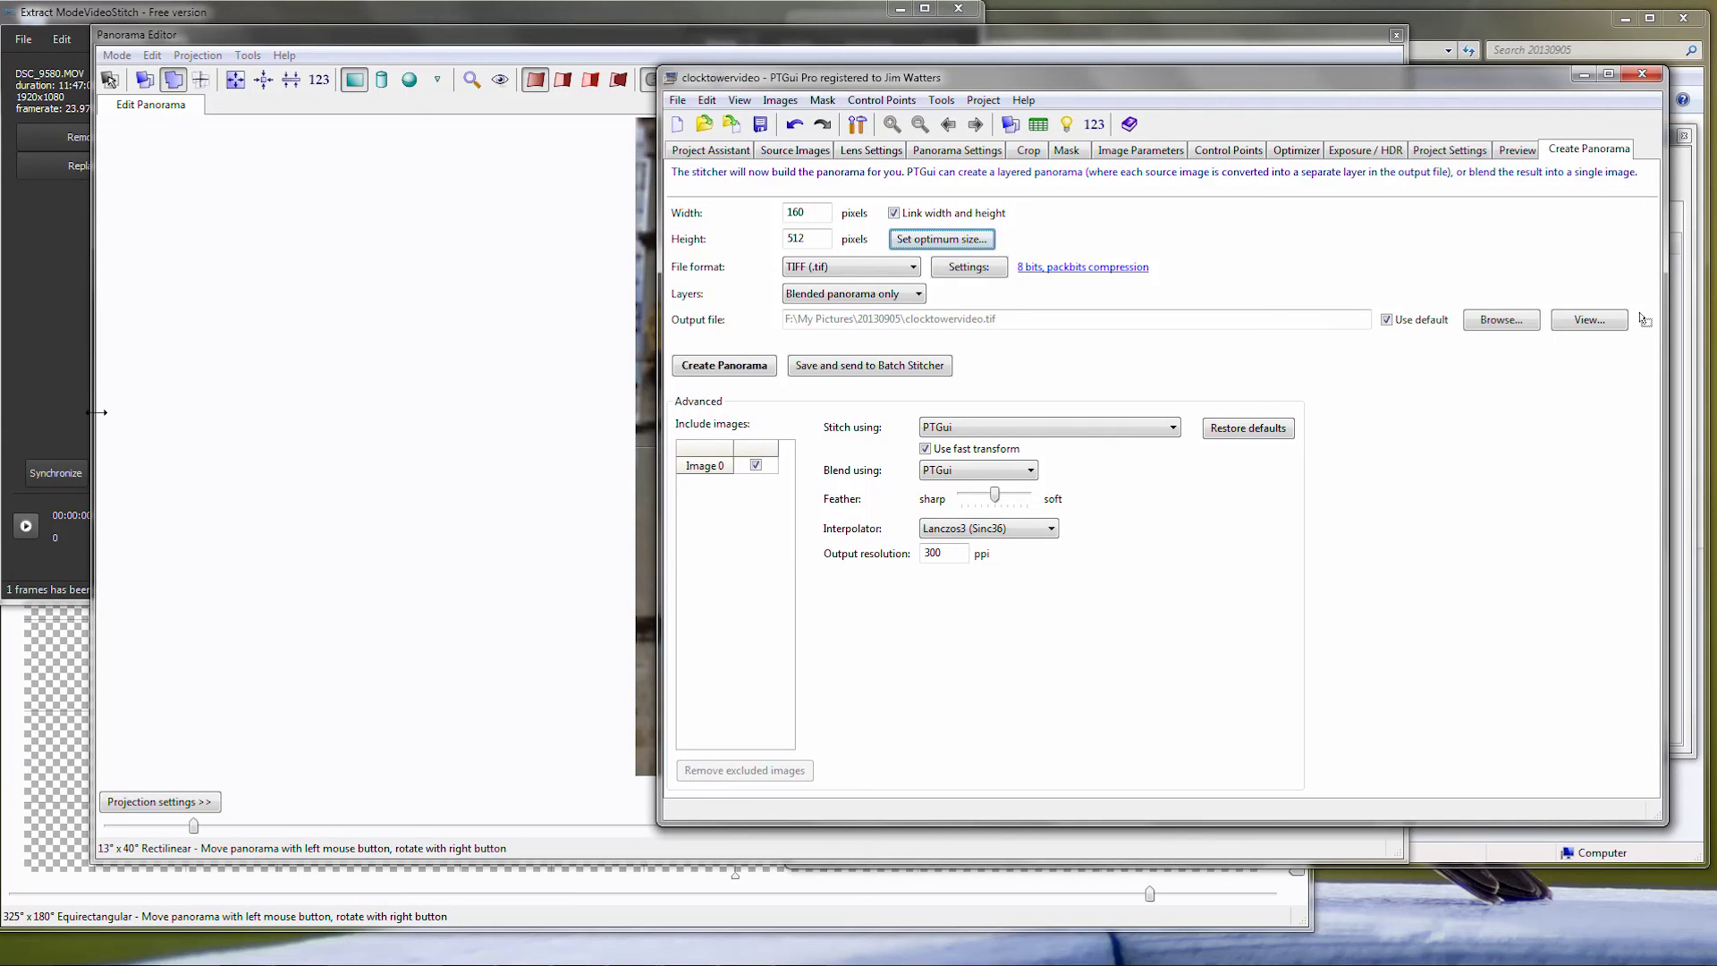
pyautogui.click(248, 394)
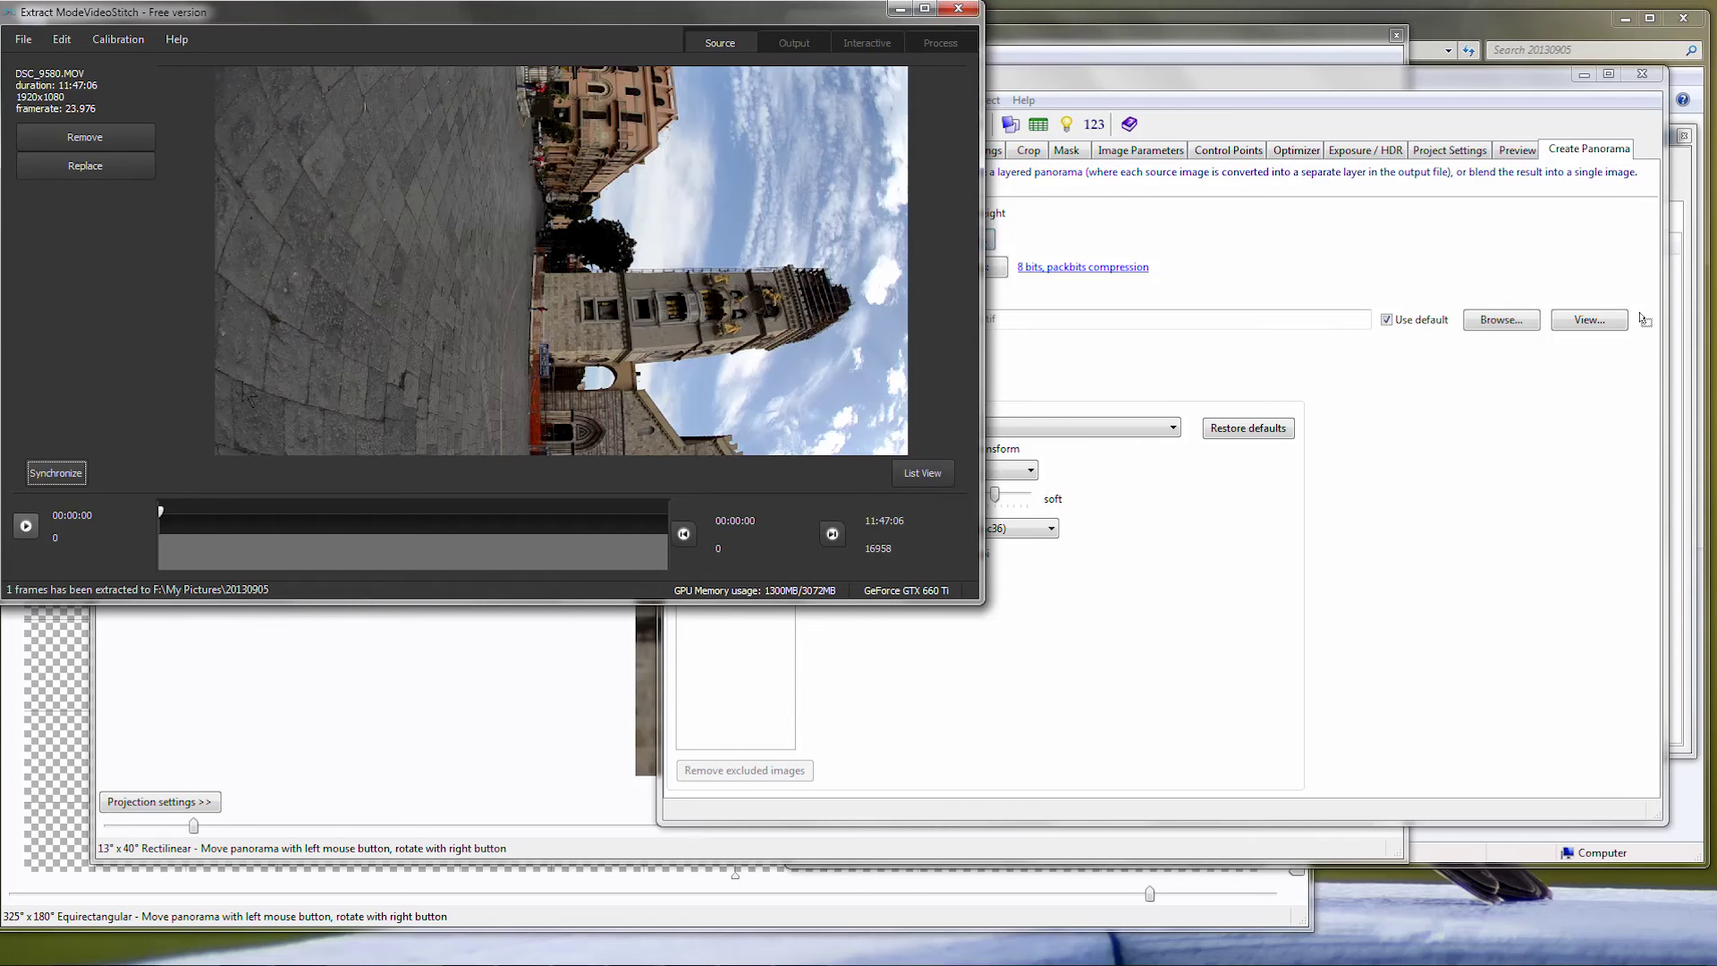
# - Apply clocktowervideo.pts as the video calibration and name the output project clocktowervideo
pyautogui.click(118, 40)
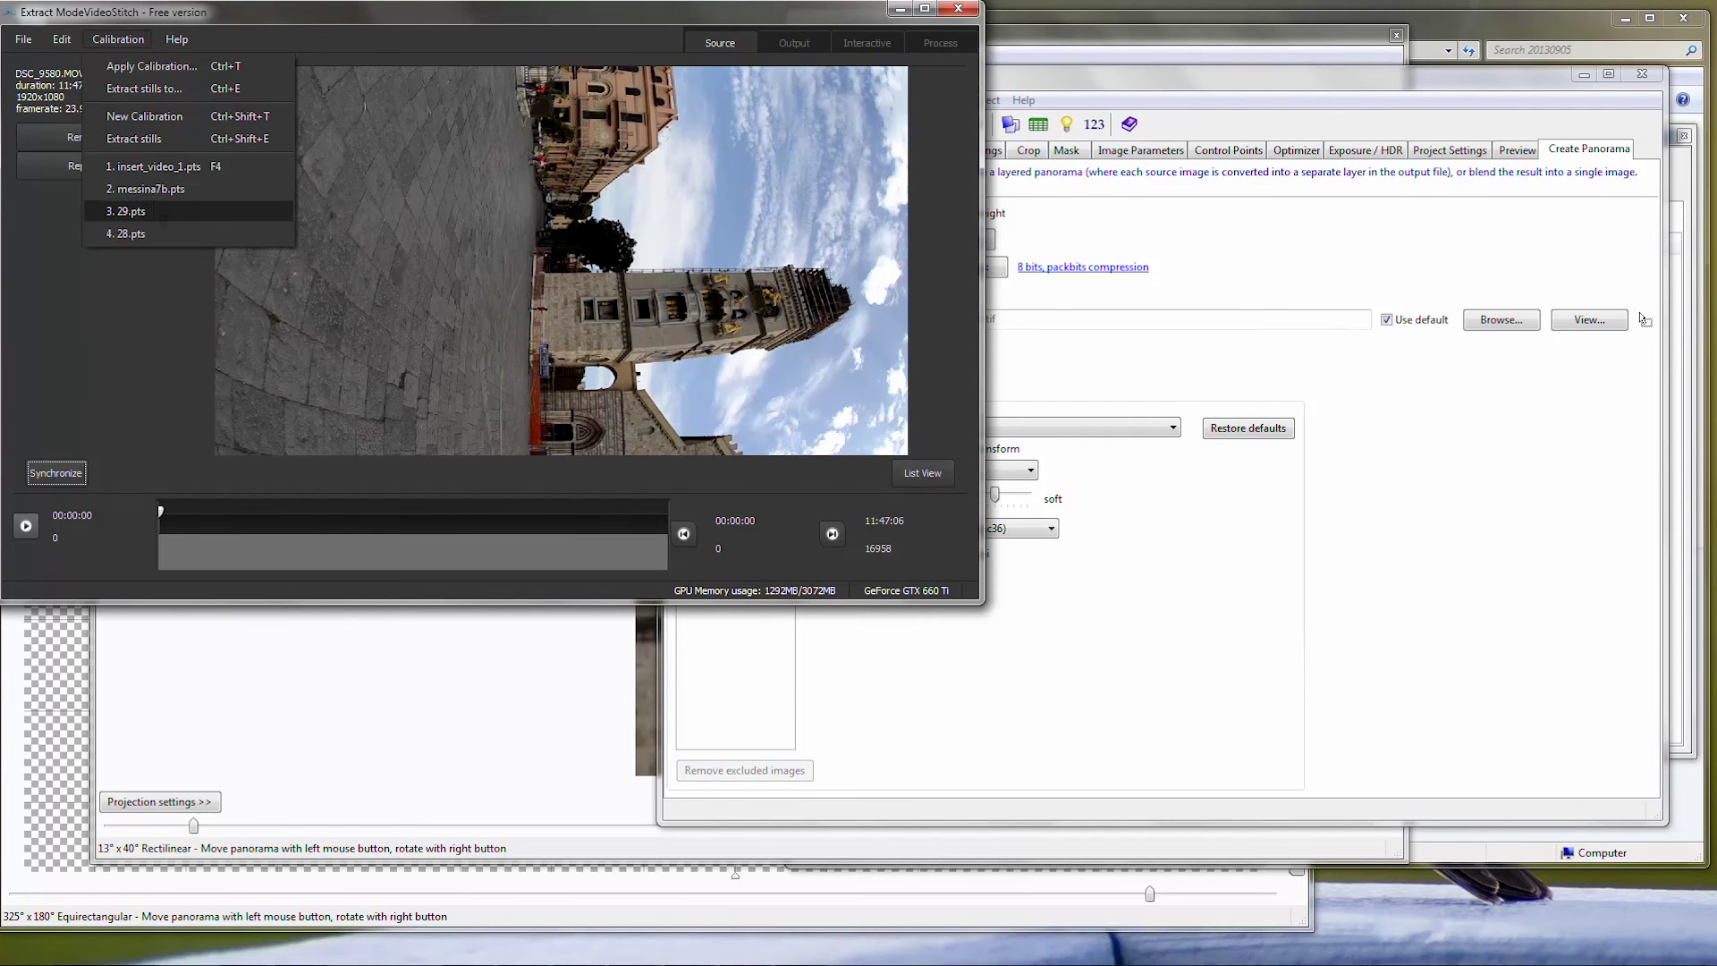
pyautogui.click(143, 67)
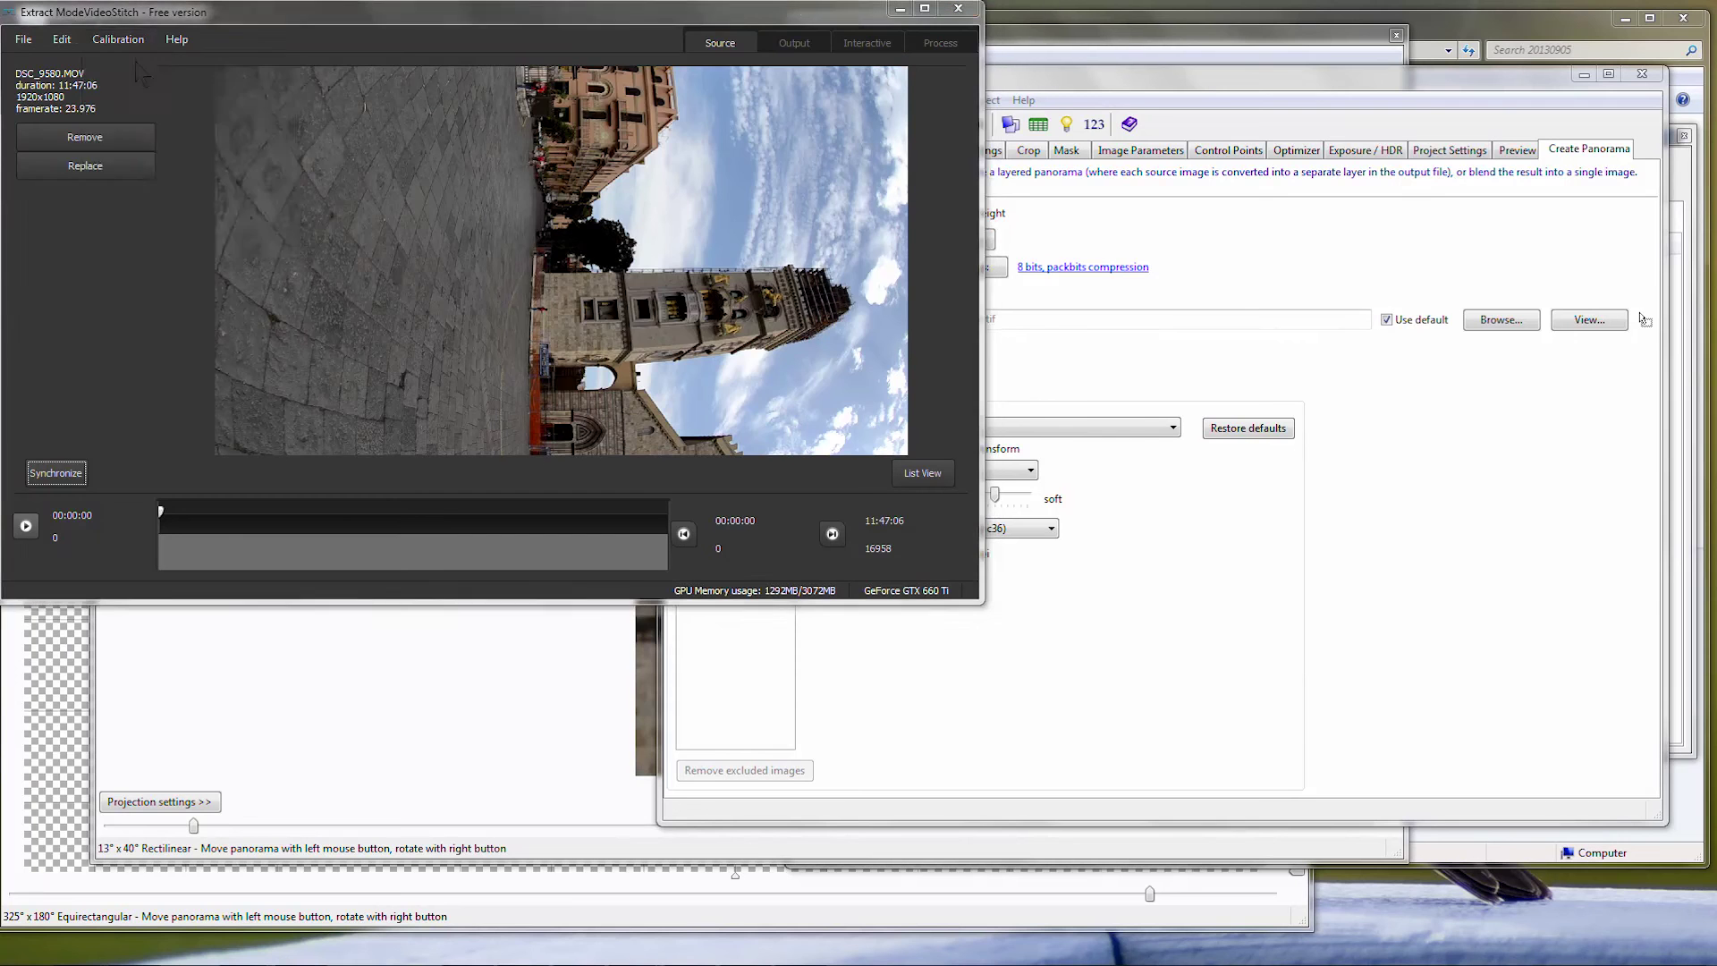
pyautogui.doubleClick(503, 188)
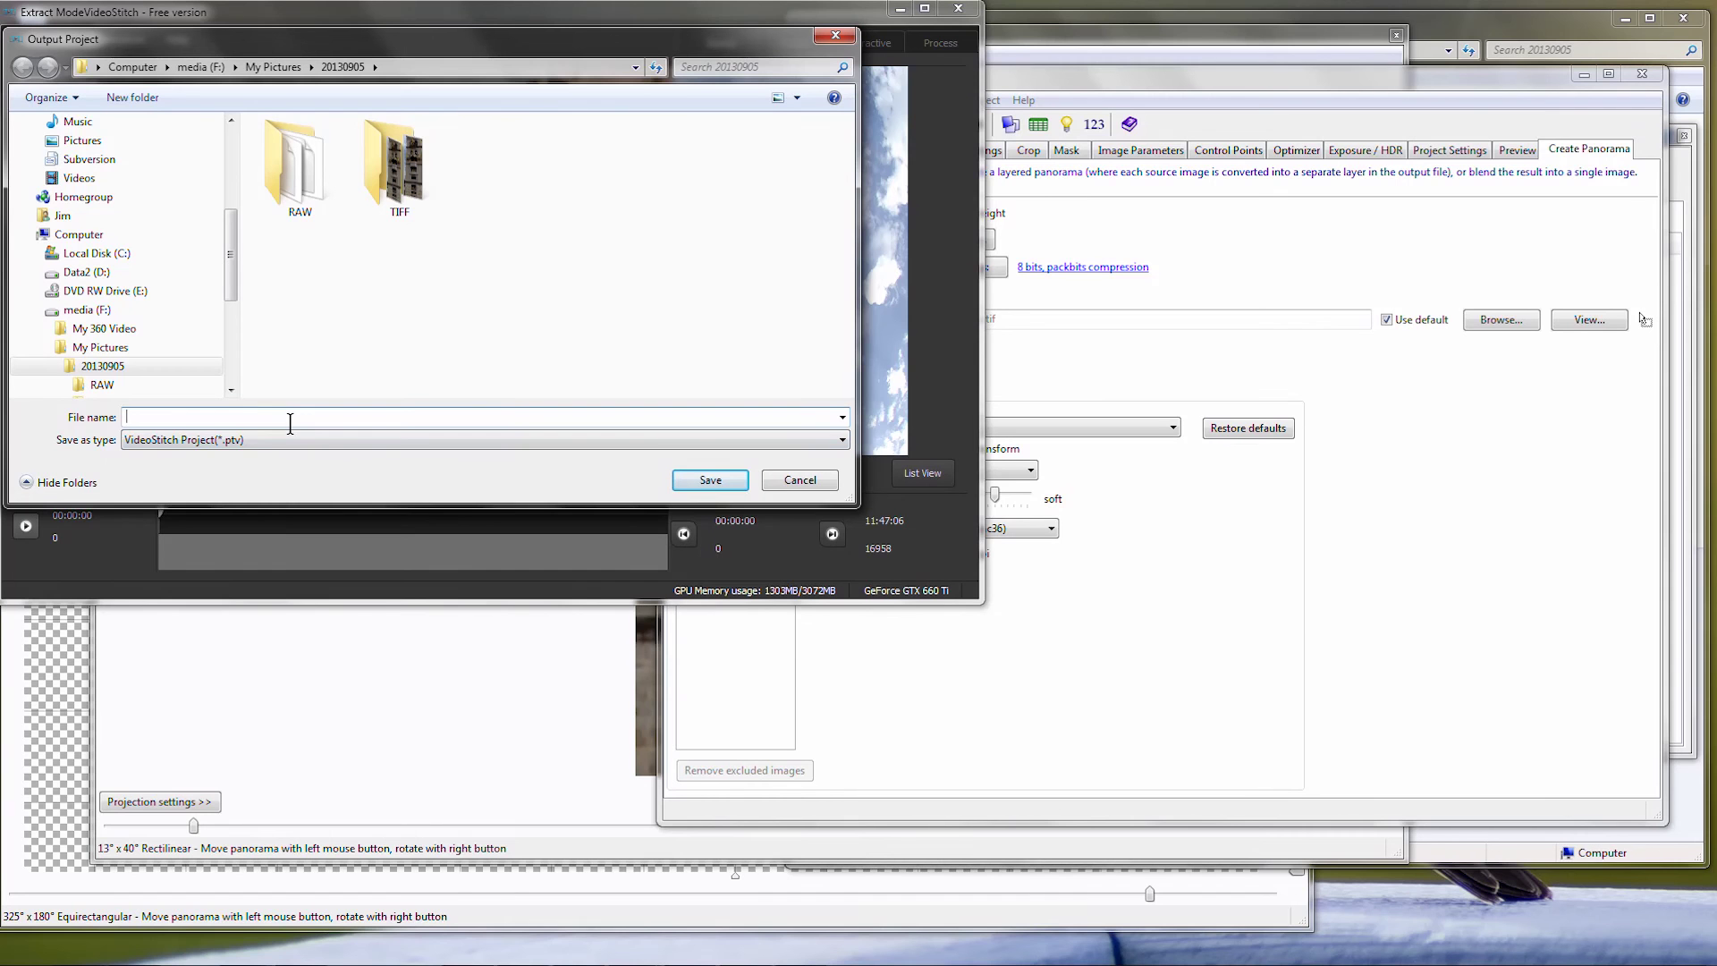
pyautogui.write('cl')
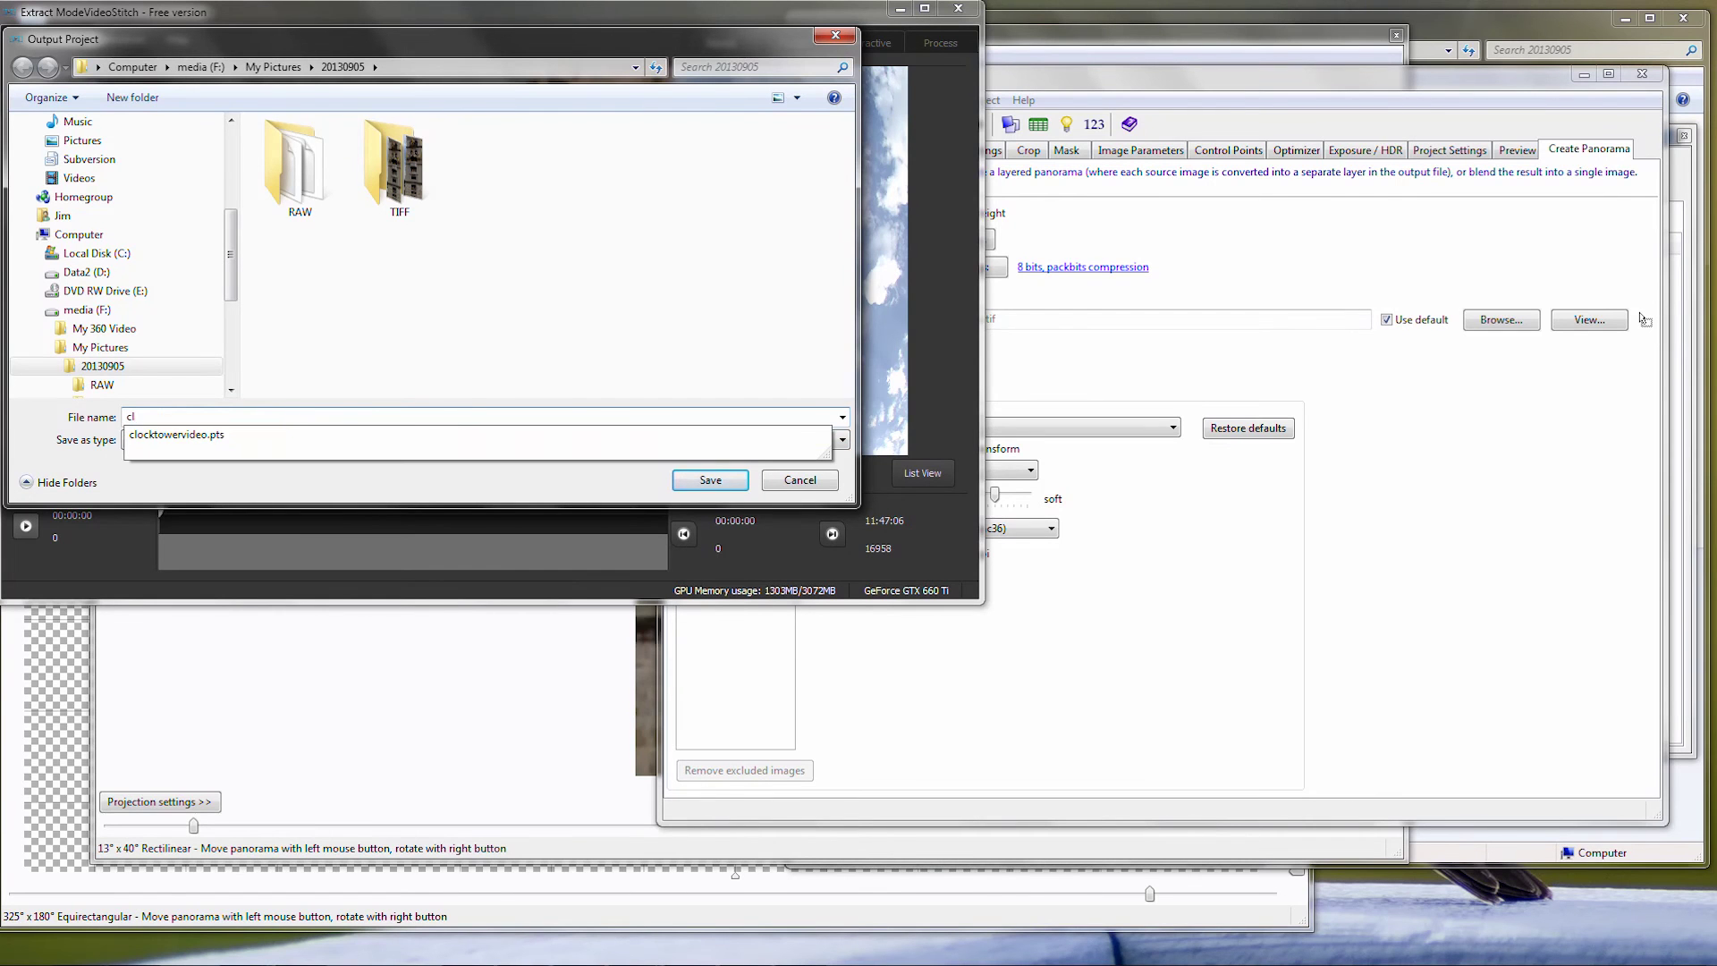
pyautogui.press('Down')
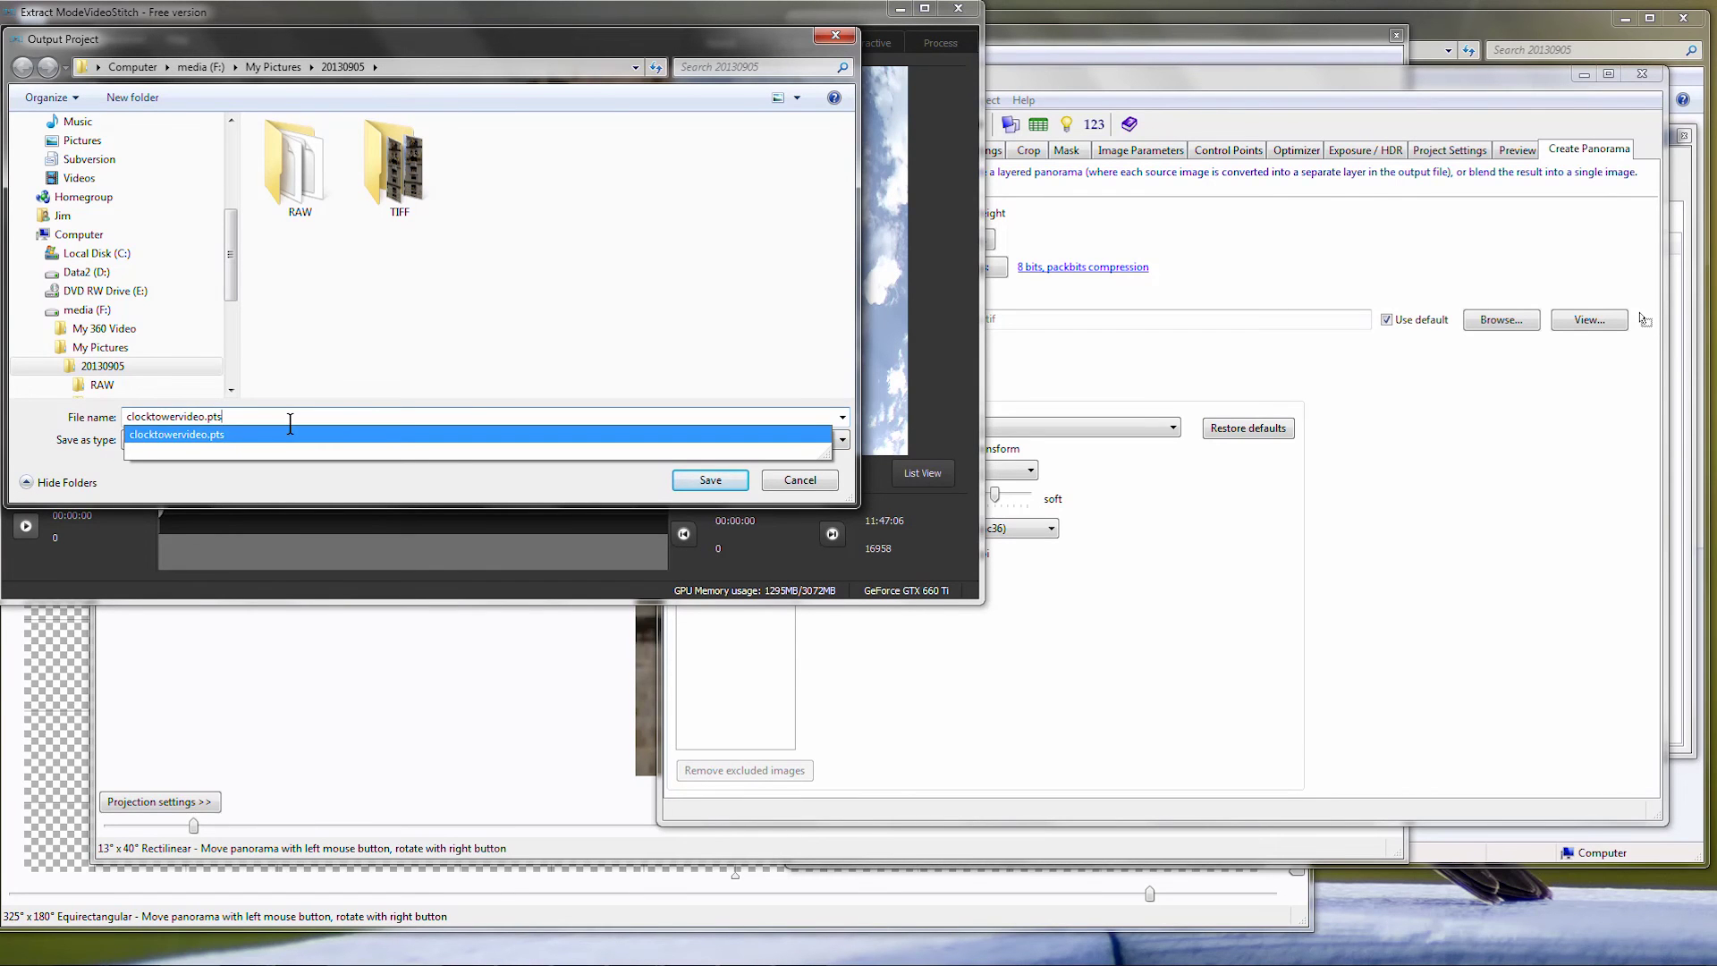
pyautogui.press('BackSpace')
pyautogui.press('BackSpace')
pyautogui.press('BackSpace')
pyautogui.press('BackSpace')
# - Save clocktowervideo.ptv and set the mp4 output to 800 kbps, copying audio from DSC_9580.MOV
pyautogui.click(710, 481)
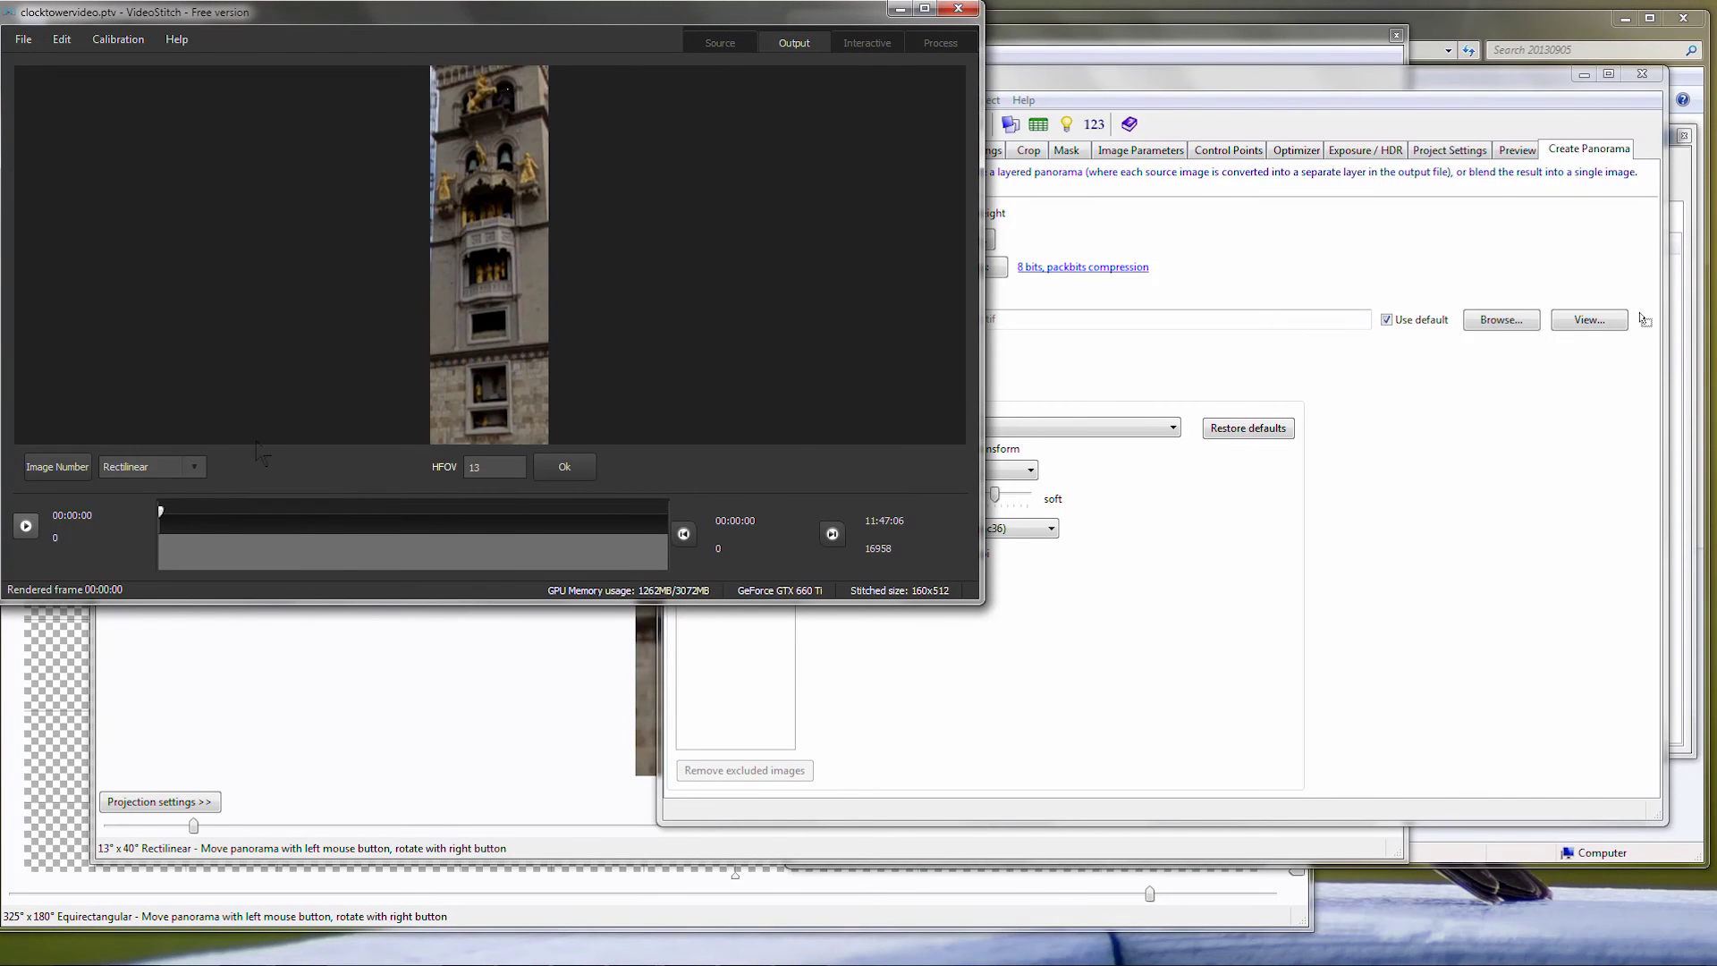
pyautogui.moveTo(163, 537)
pyautogui.mouseDown()
pyautogui.moveTo(656, 540)
pyautogui.moveTo(168, 541)
pyautogui.moveTo(631, 557)
pyautogui.moveTo(161, 538)
pyautogui.mouseUp()
pyautogui.click(941, 43)
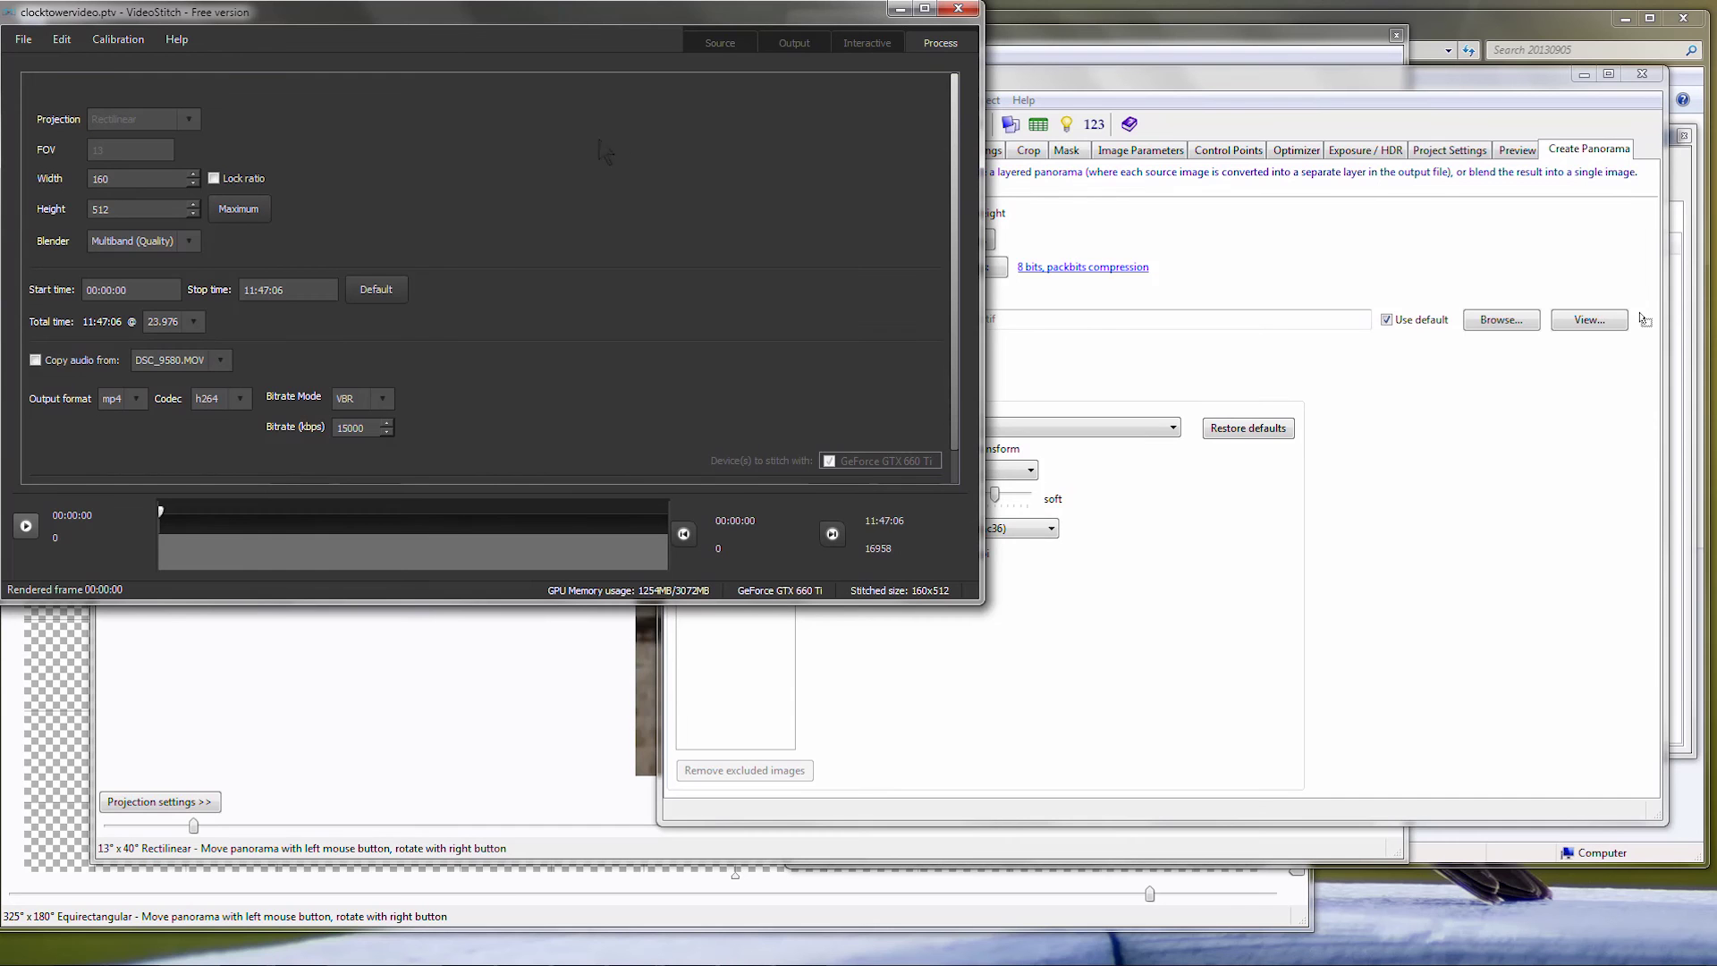
pyautogui.doubleClick(352, 427)
pyautogui.write('800')
pyautogui.click(39, 366)
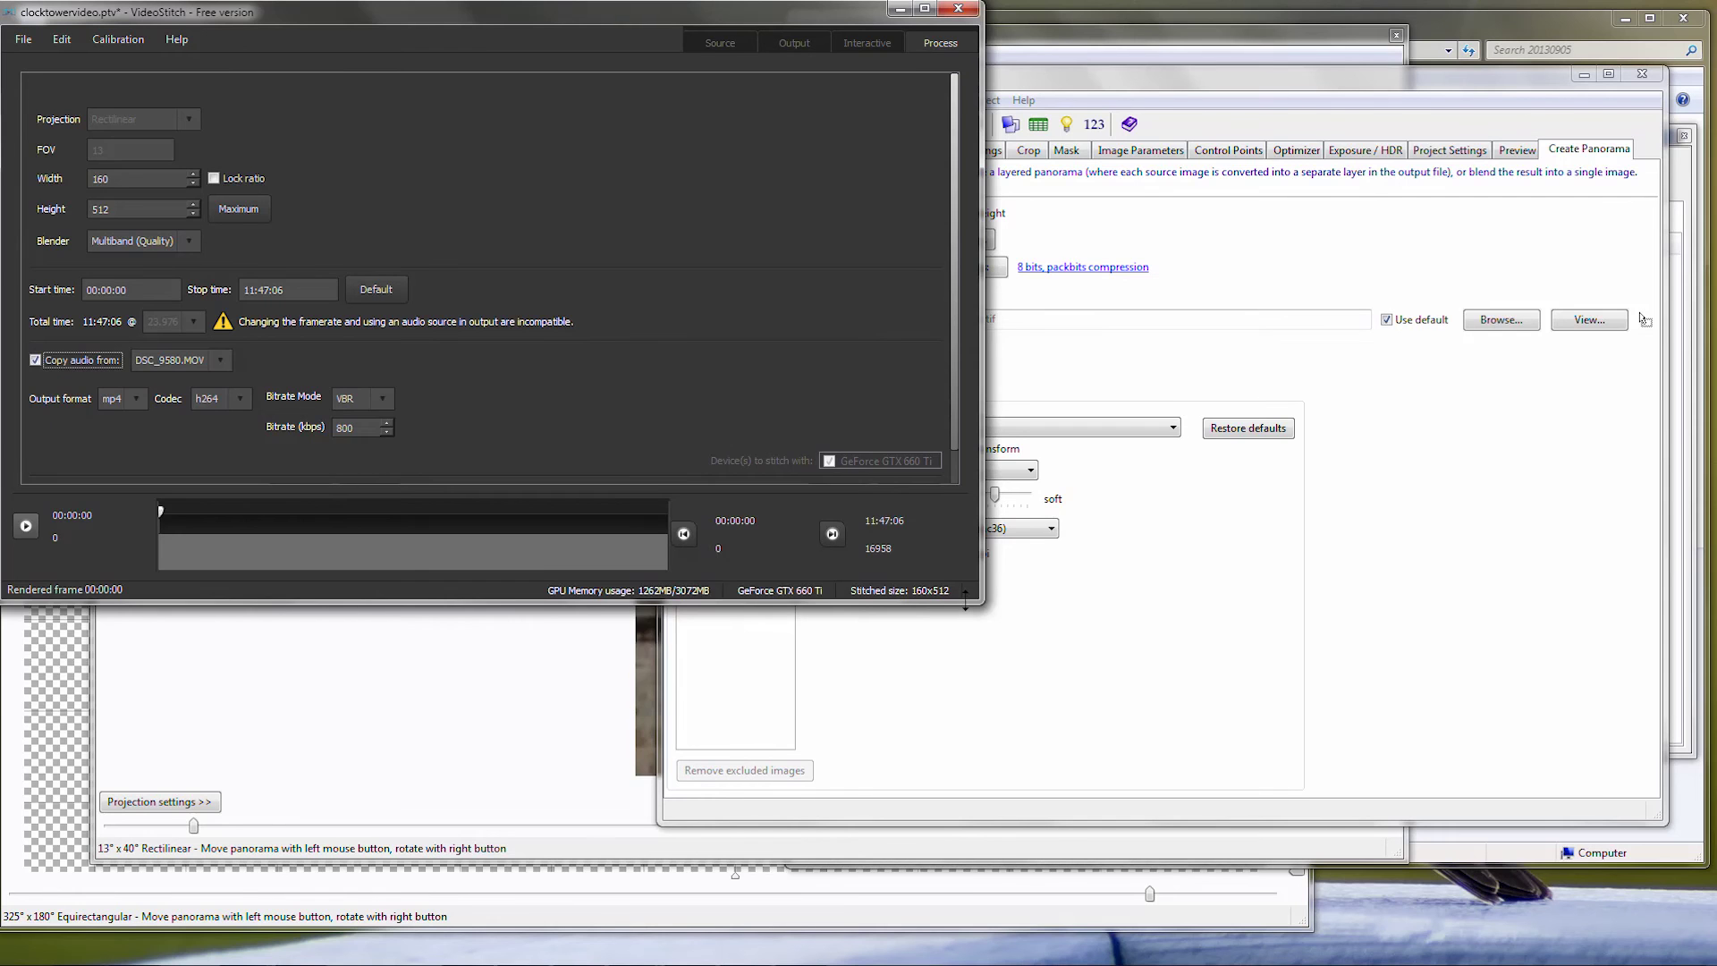
pyautogui.moveTo(965, 601); pyautogui.dragTo(965, 696)
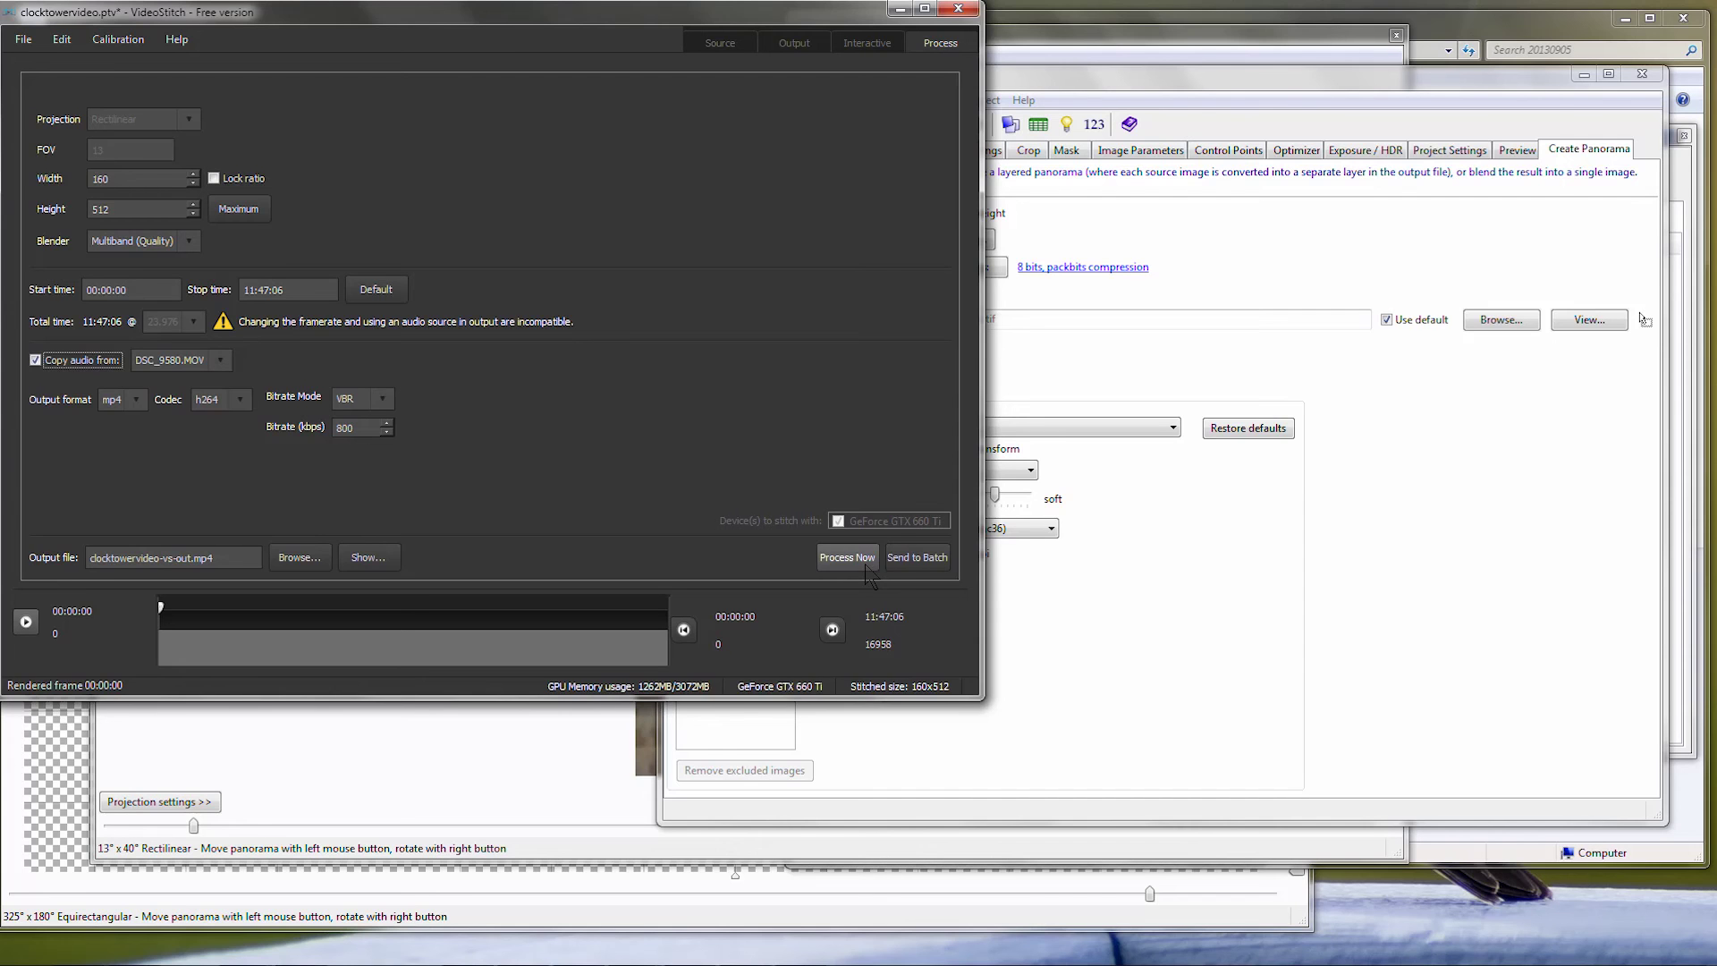
# - Render the stitched video to clocktowervideo-vs-out.mp4, then minimize VideoStitch once finished
pyautogui.click(865, 565)
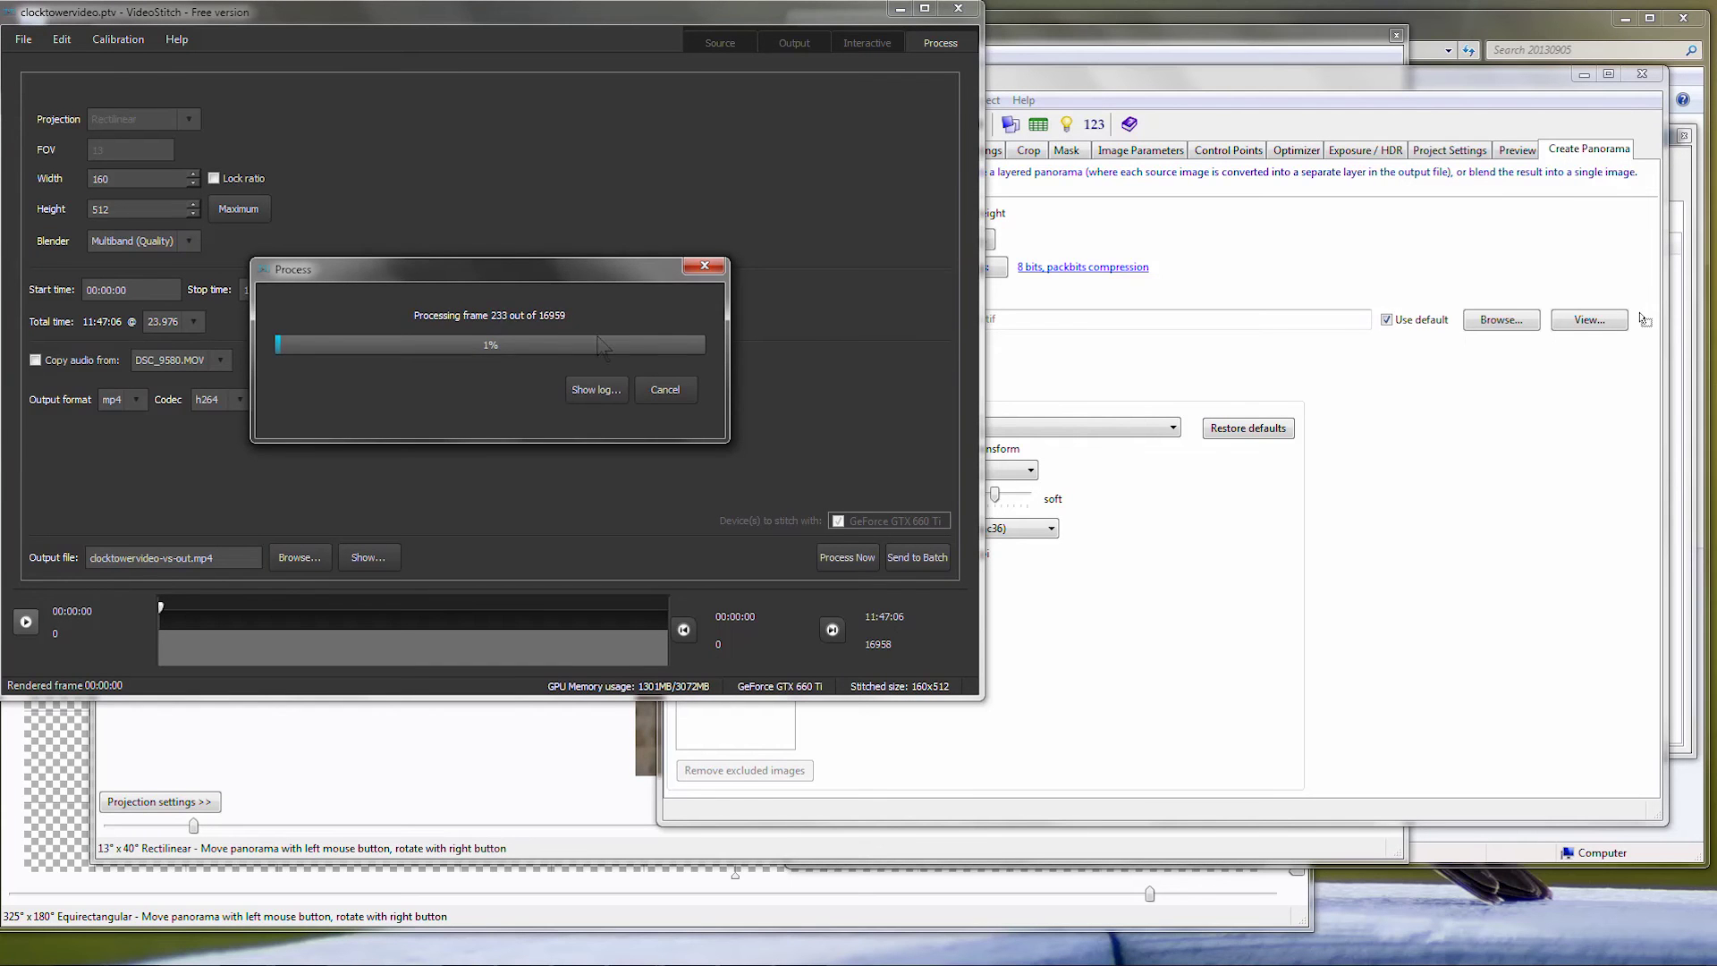
pyautogui.moveTo(518, 272); pyautogui.dragTo(493, 277)
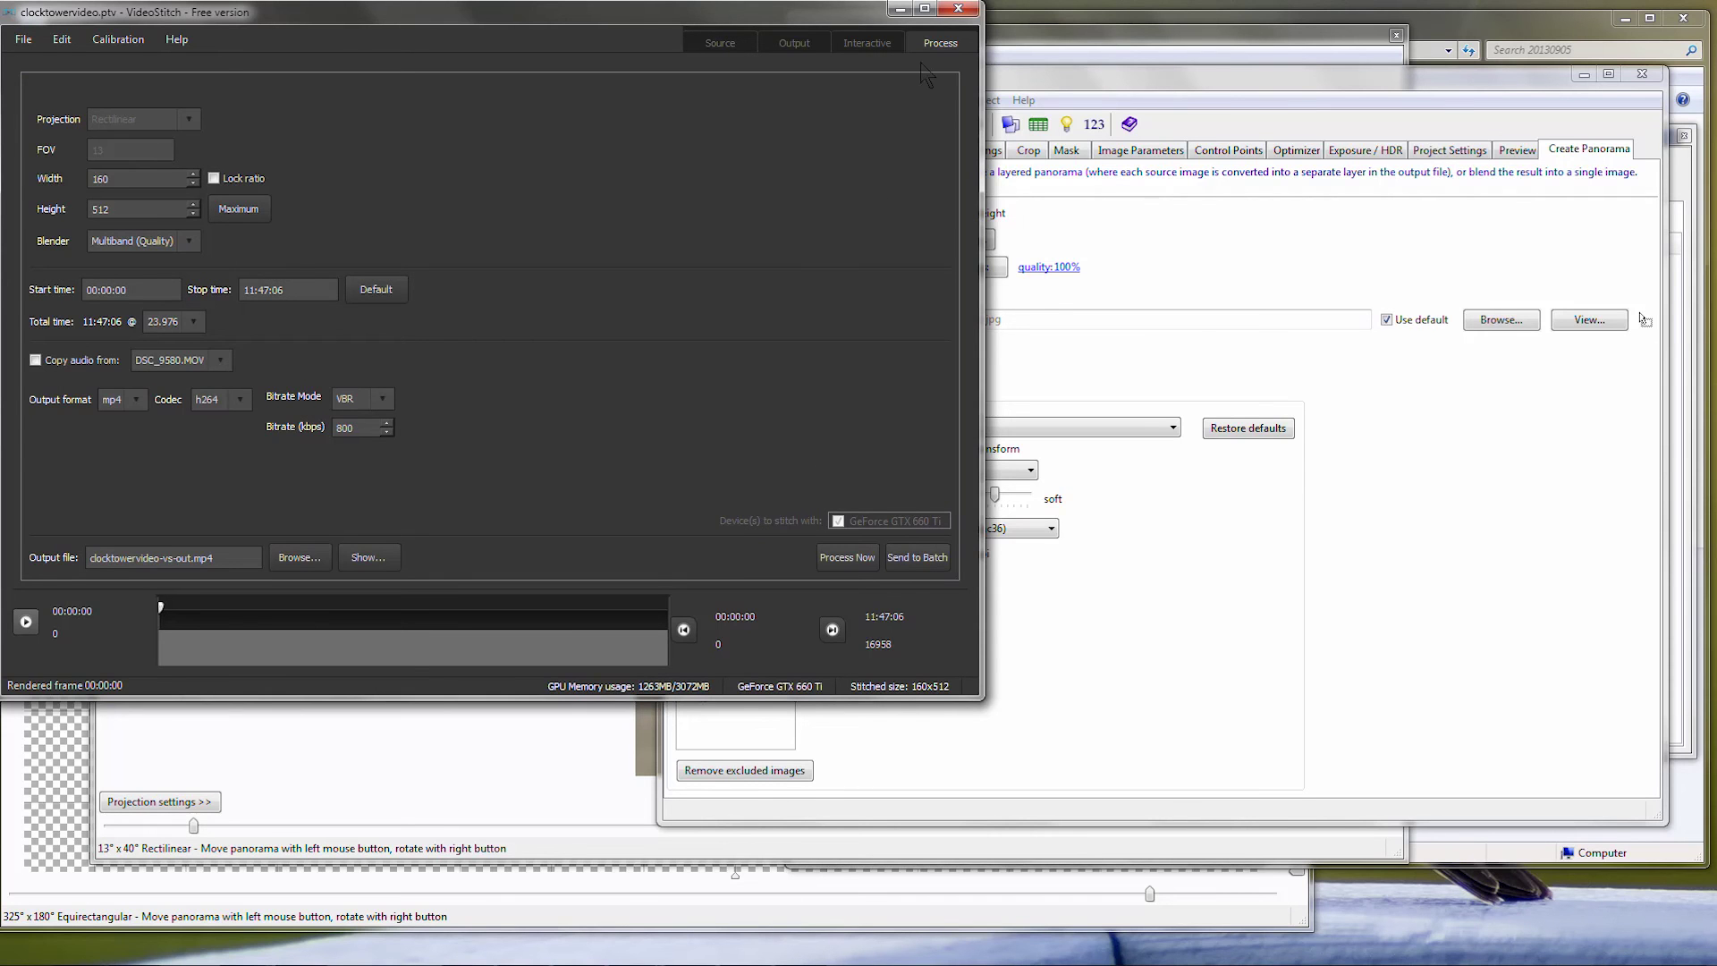
pyautogui.click(899, 11)
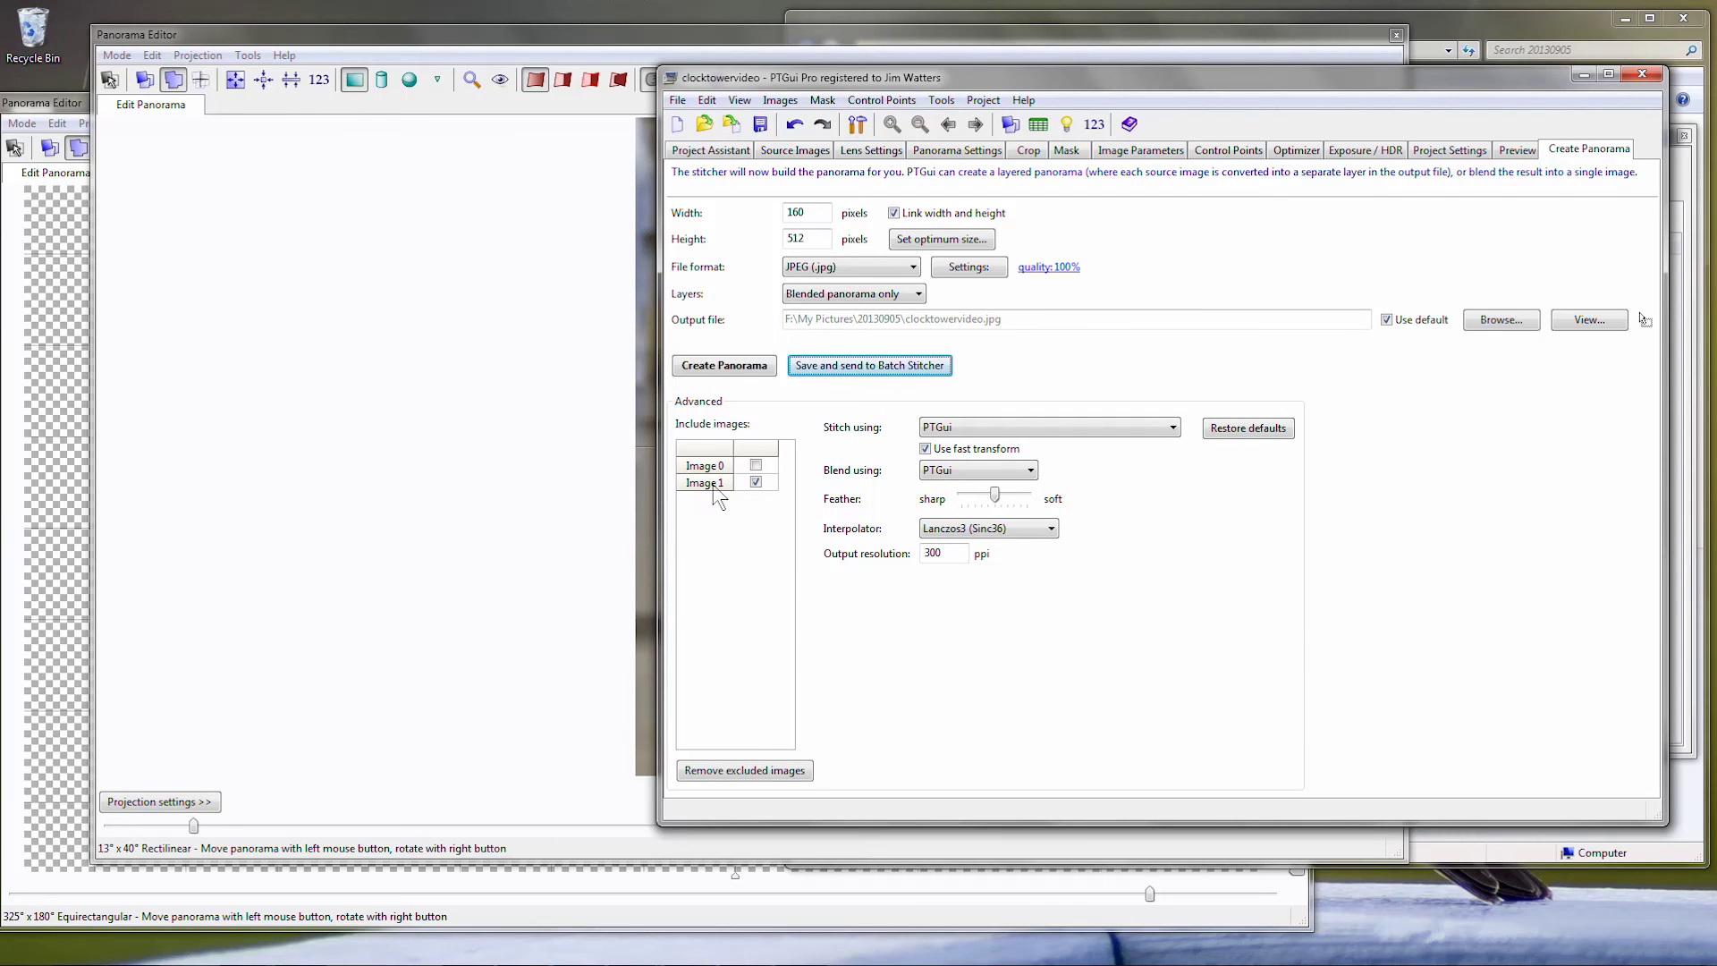
# - Review the source image list and numerical shift, then view the 160 × 512 JPEG output settings
pyautogui.click(793, 152)
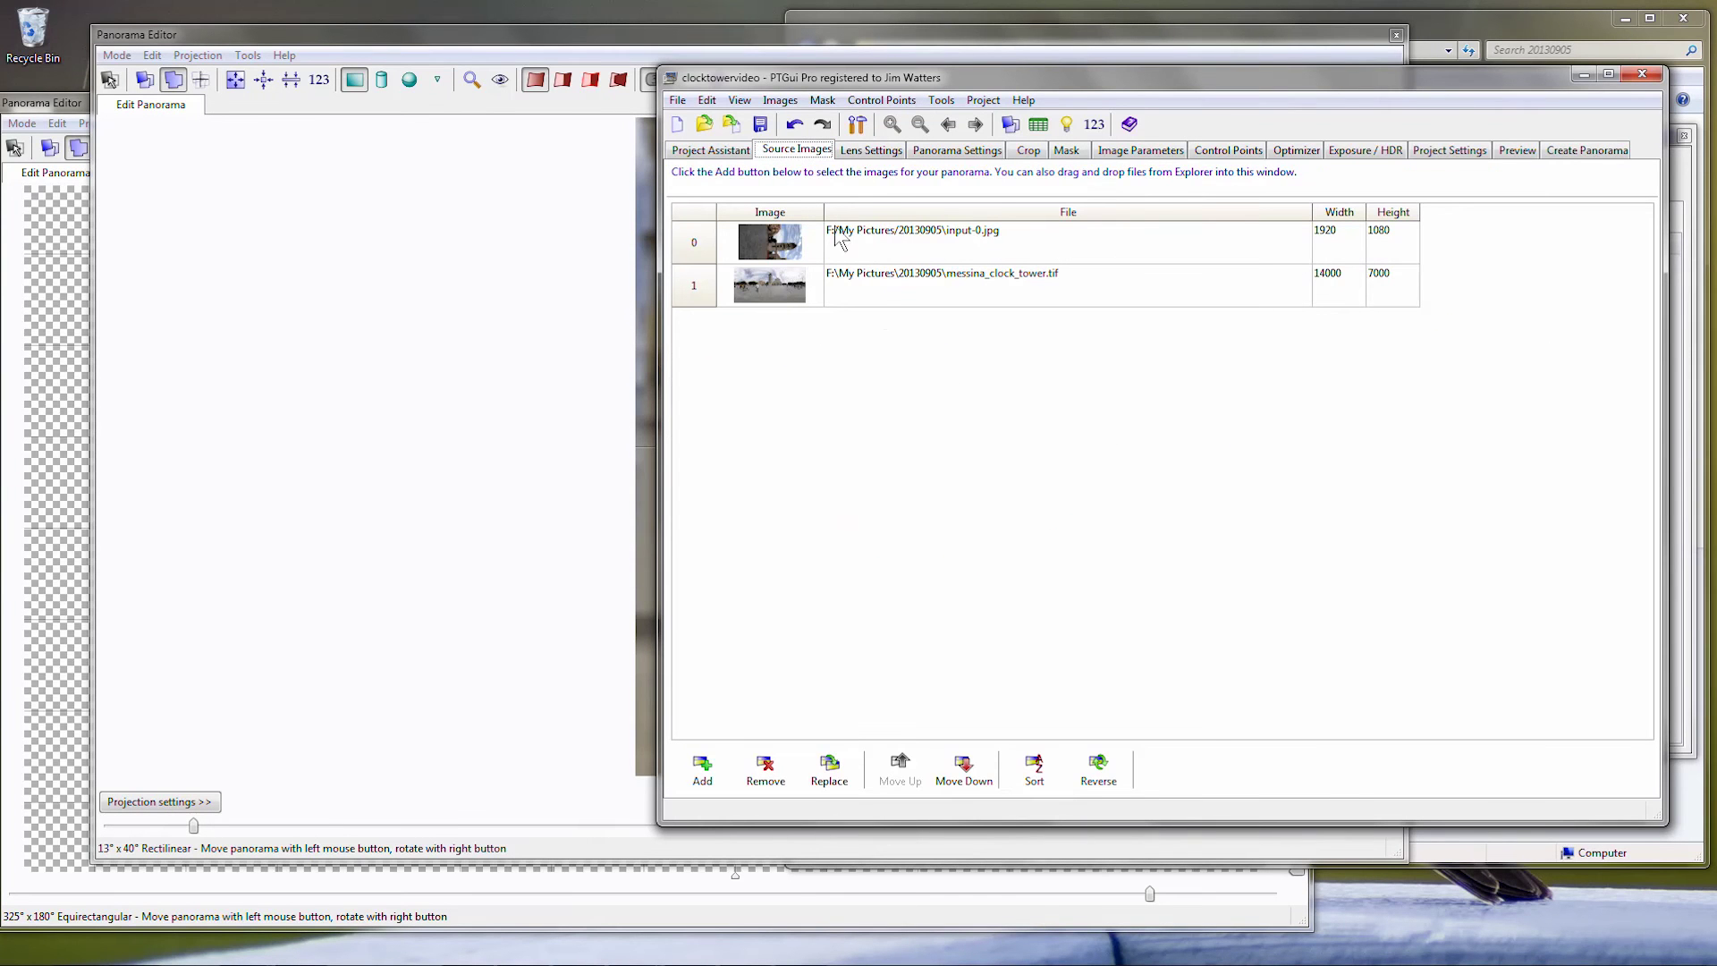
pyautogui.click(1095, 125)
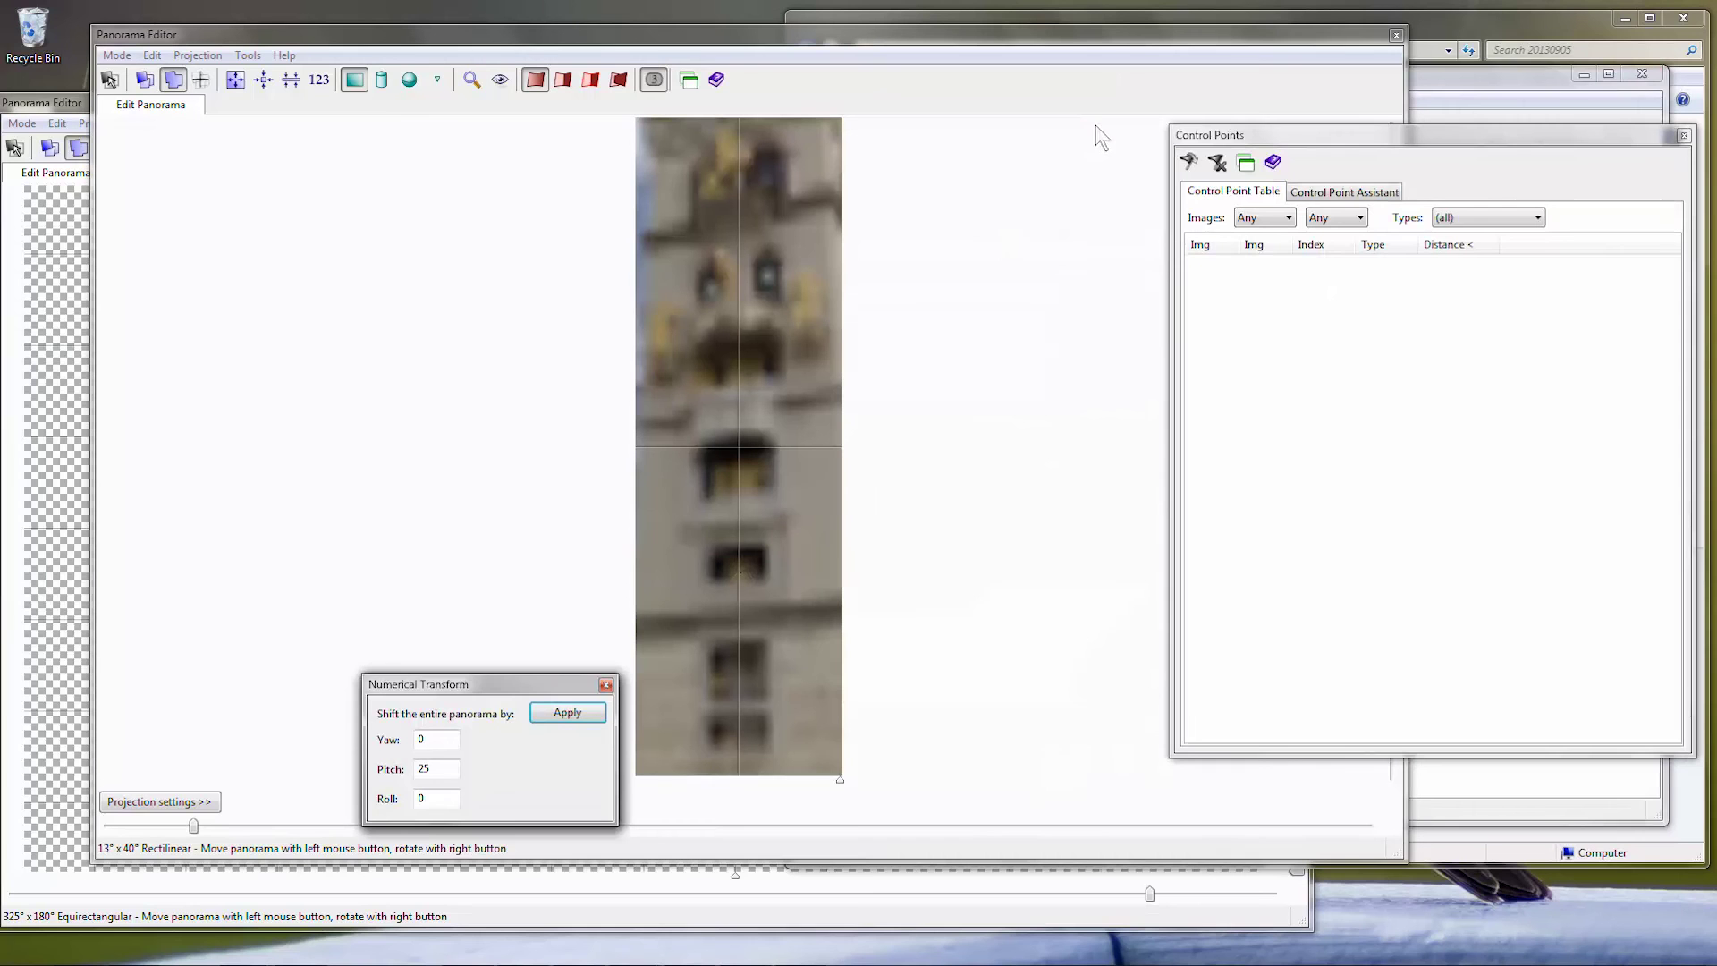
pyautogui.click(606, 685)
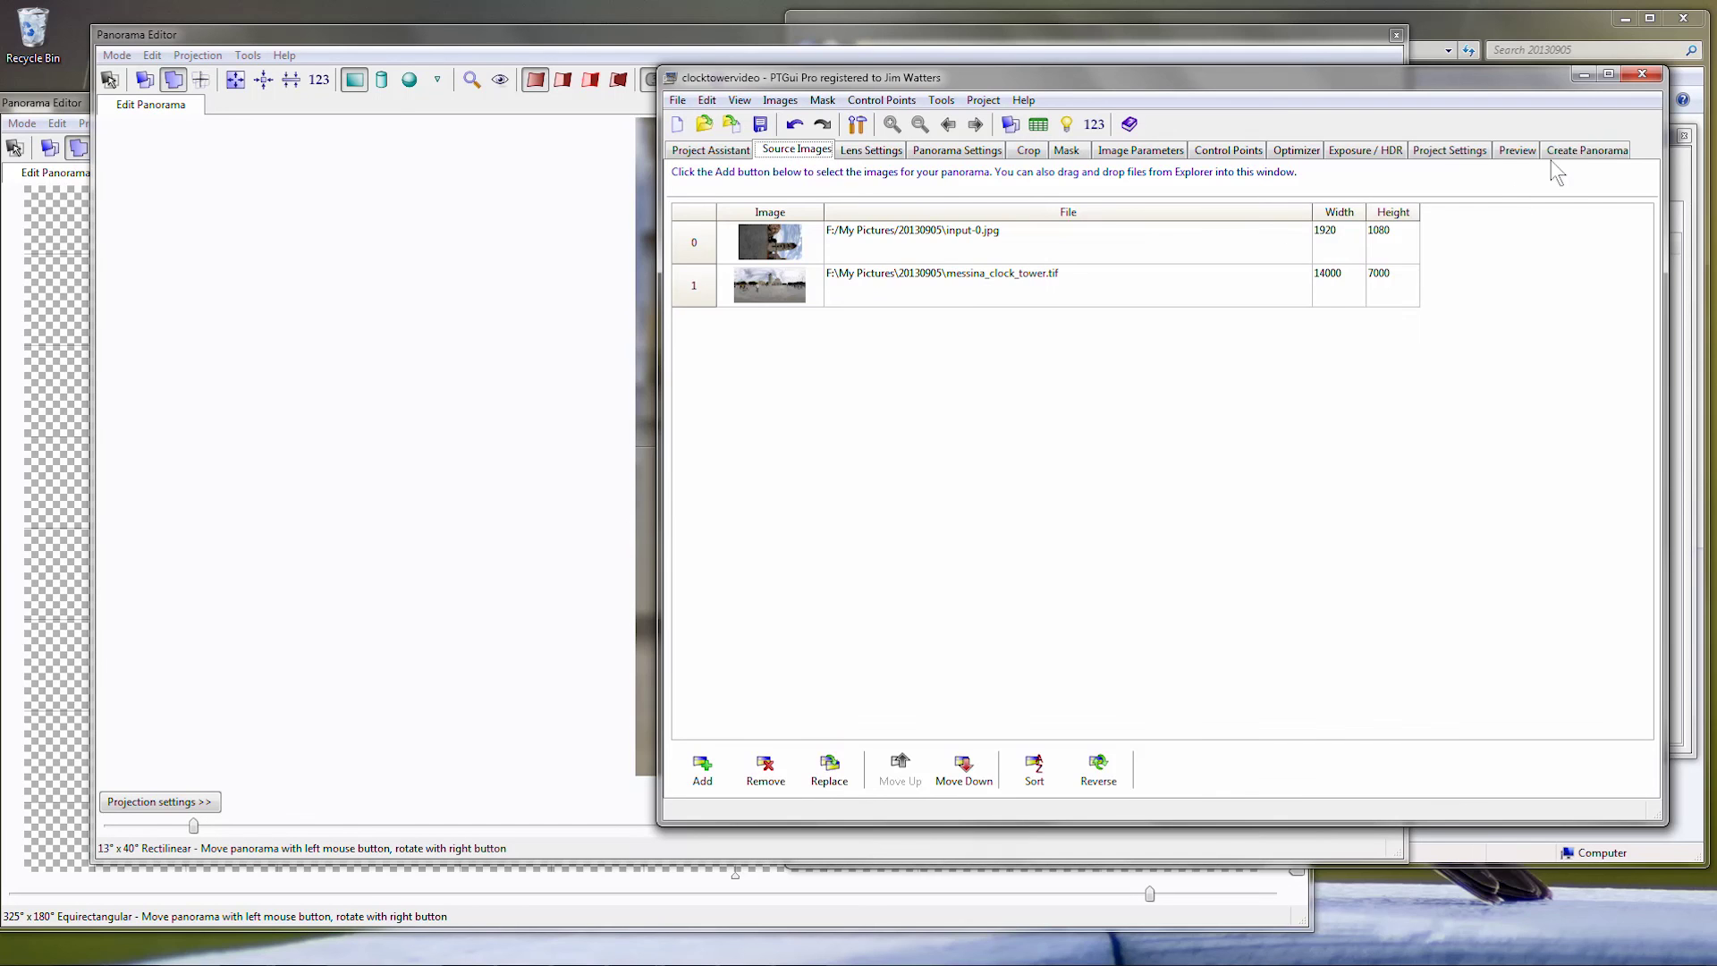
pyautogui.click(1584, 150)
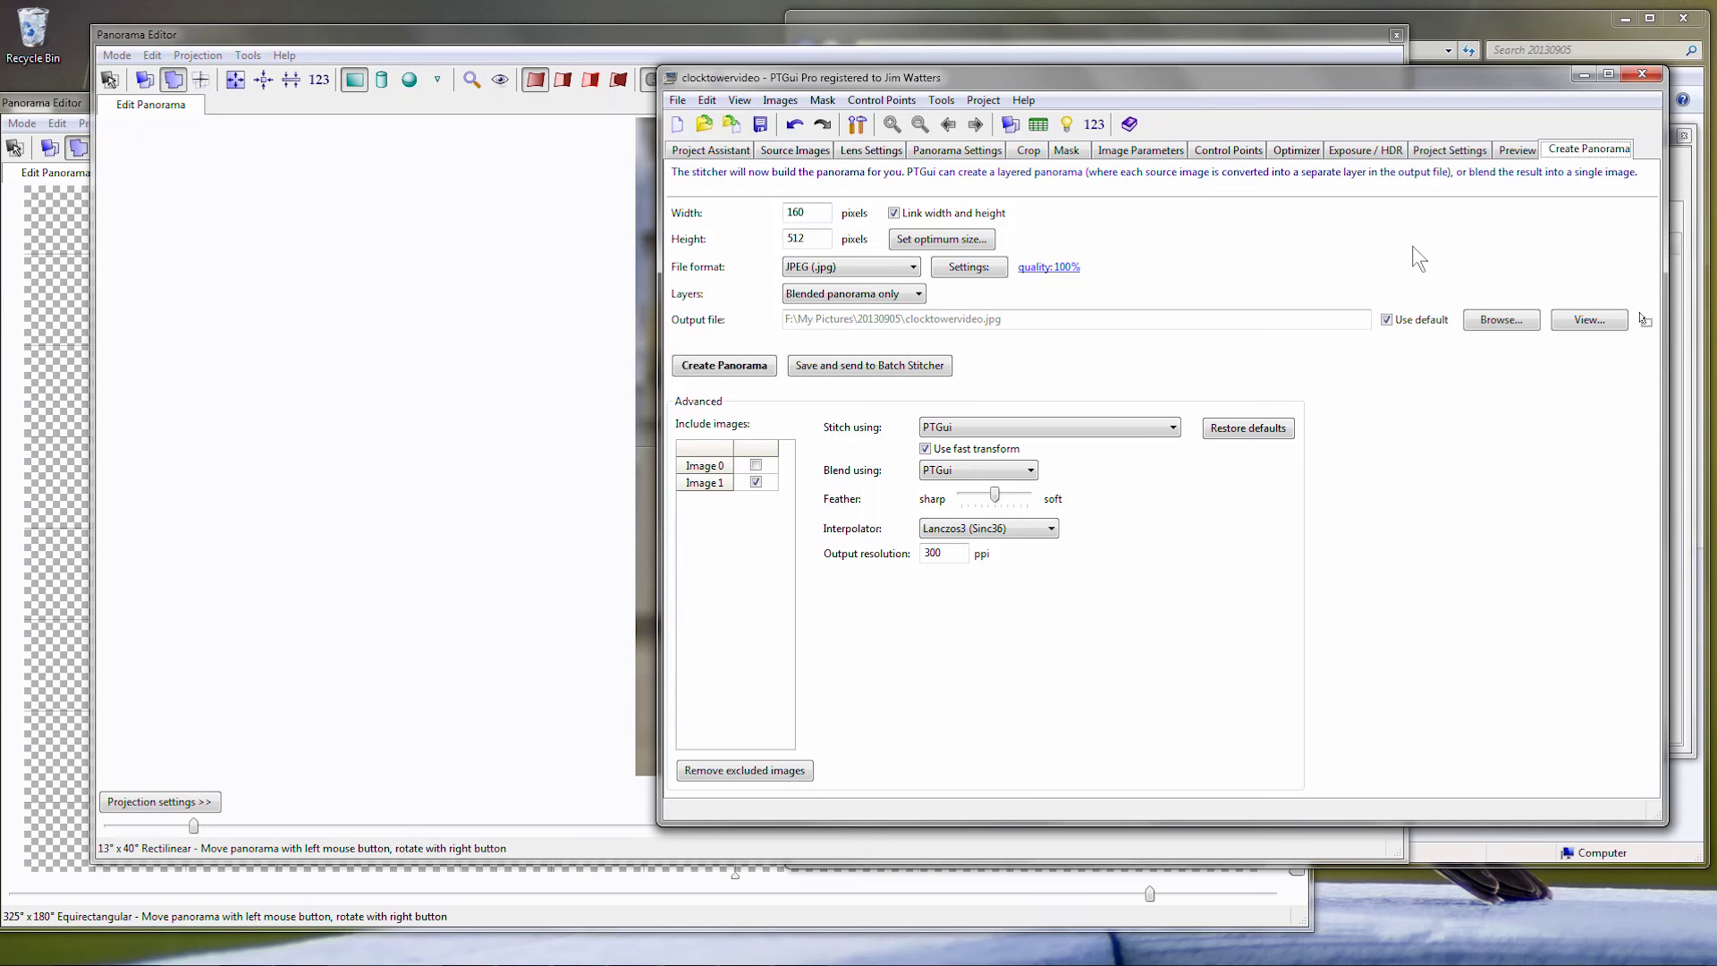
# - Close PTGui and view clocktowervideo-vs-out.mp4's details: 160x512, 68.5 MB, 00:11:47 long
pyautogui.click(1642, 73)
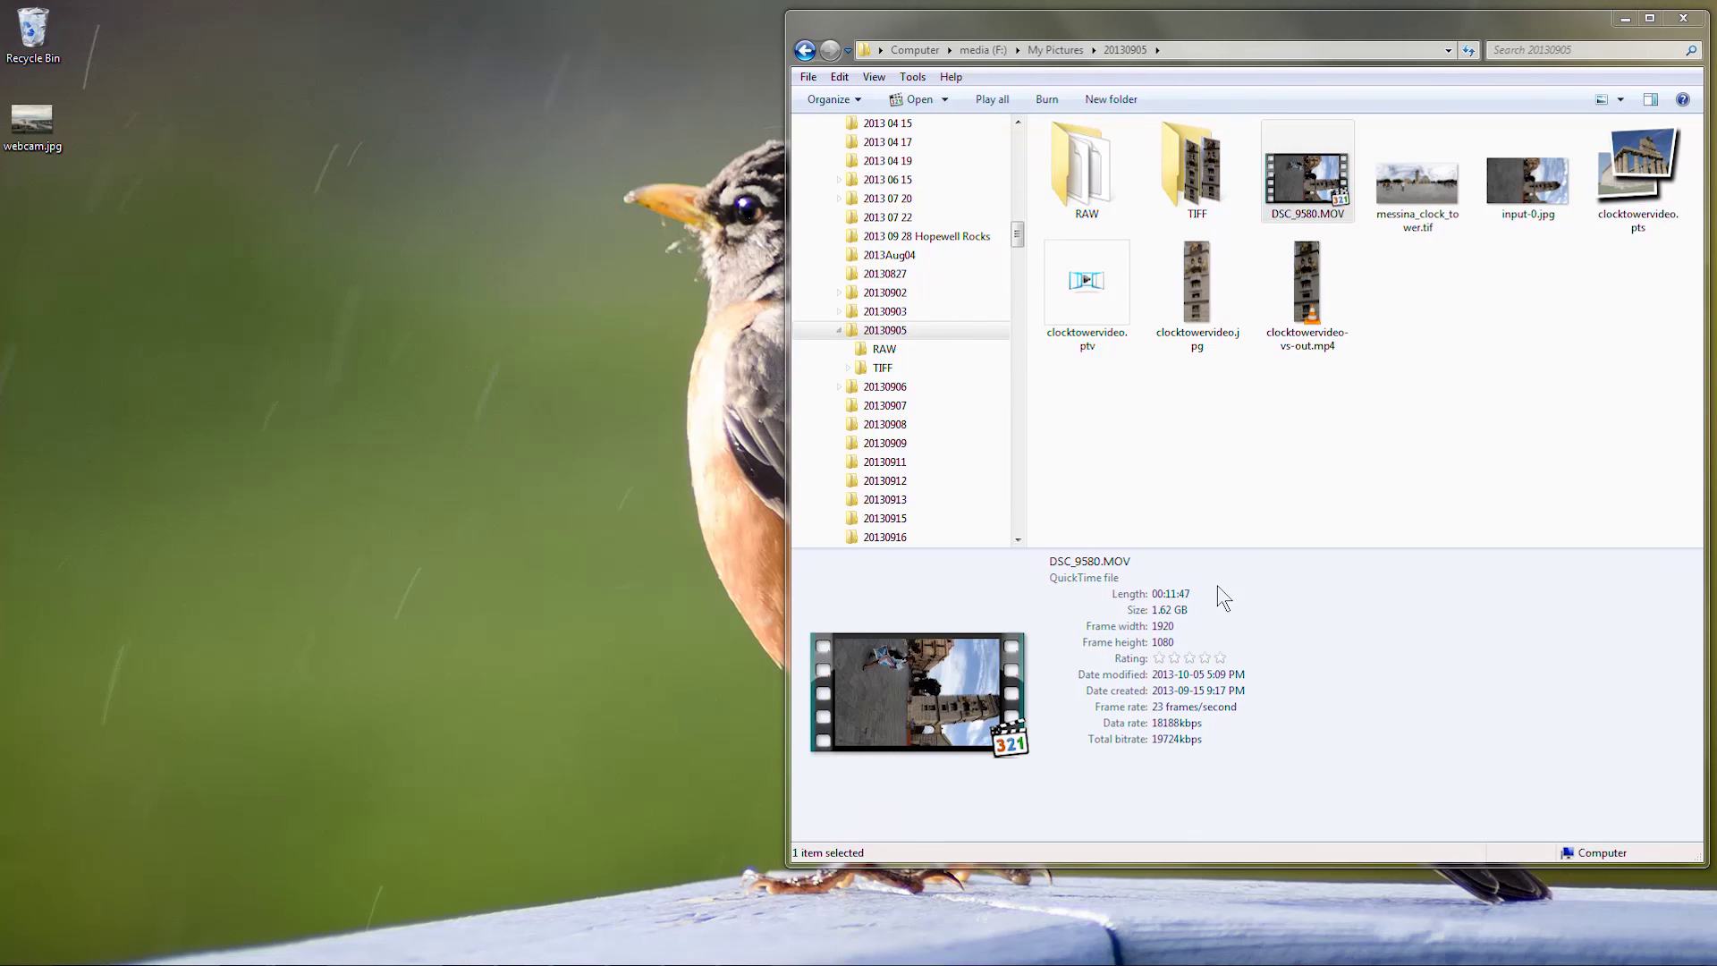
pyautogui.click(1366, 309)
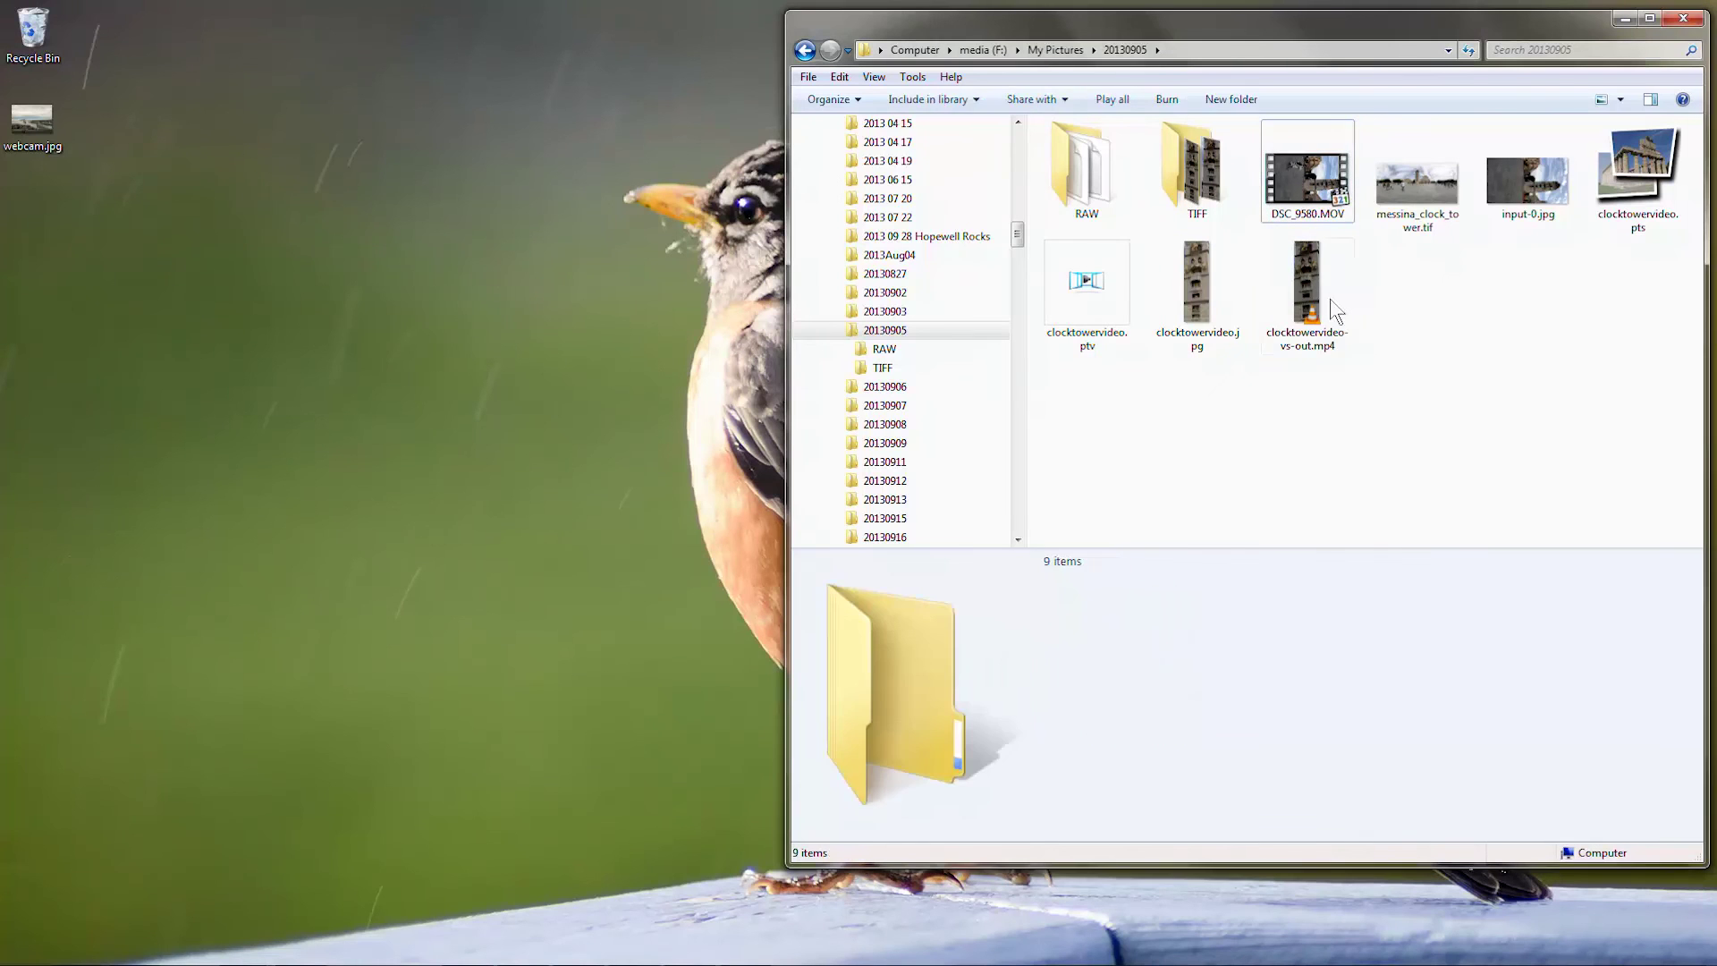
pyautogui.click(1299, 335)
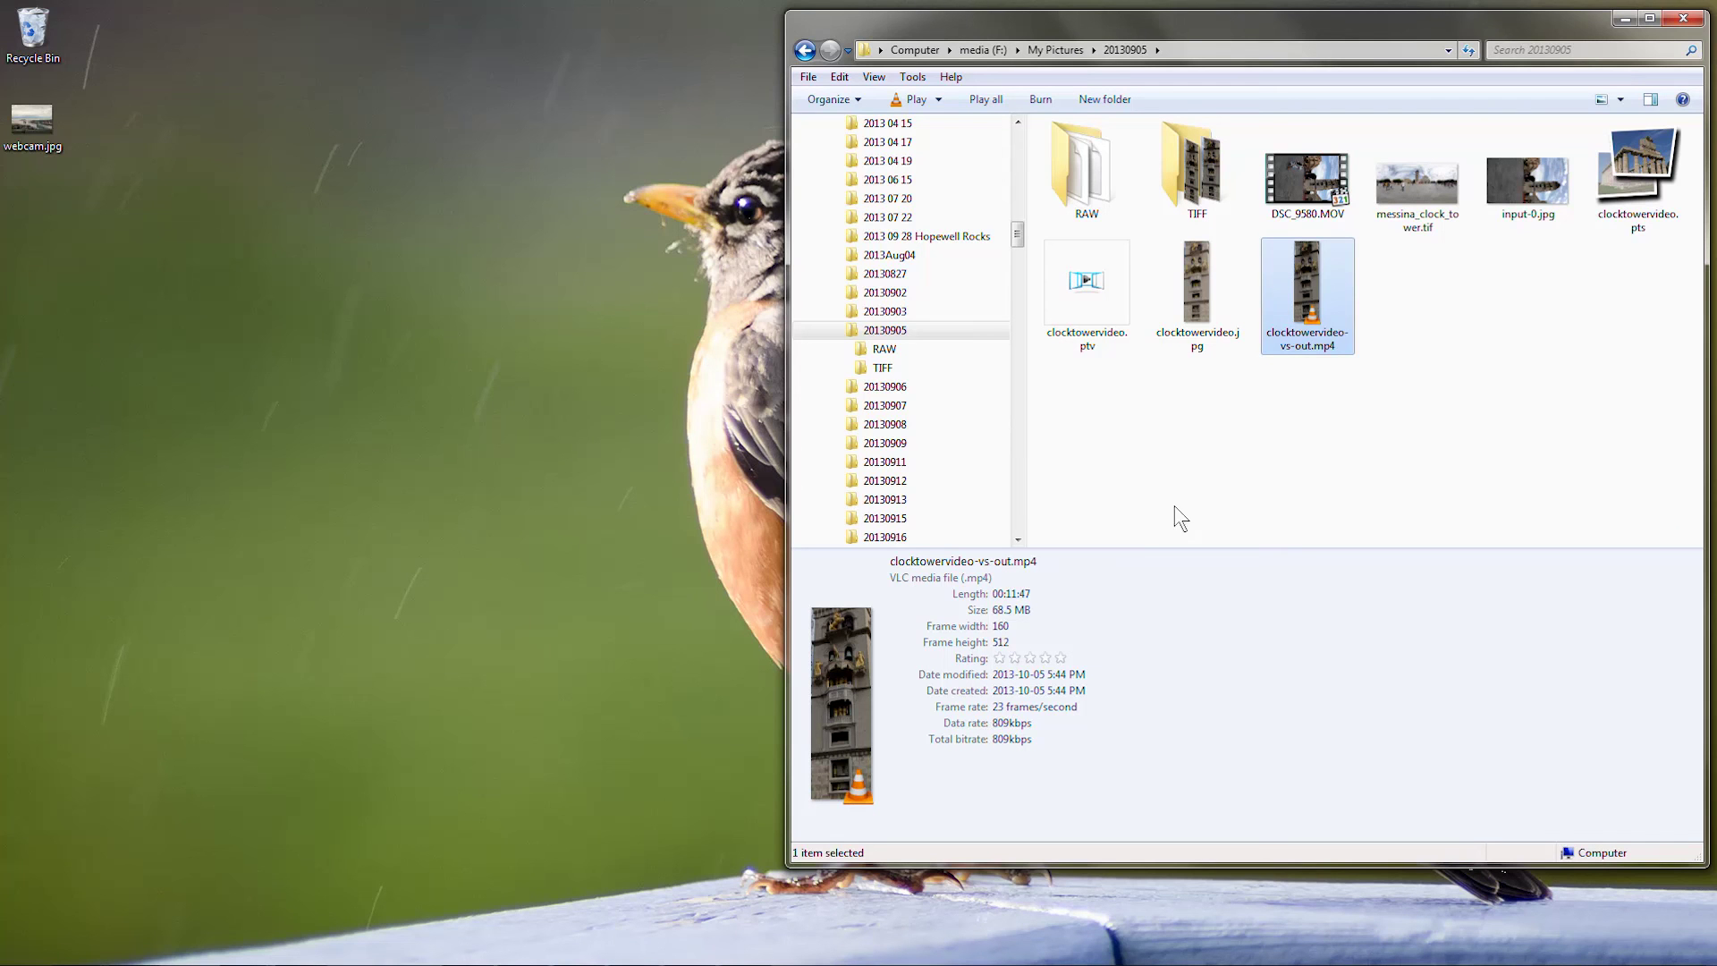
pyautogui.doubleClick(1311, 314)
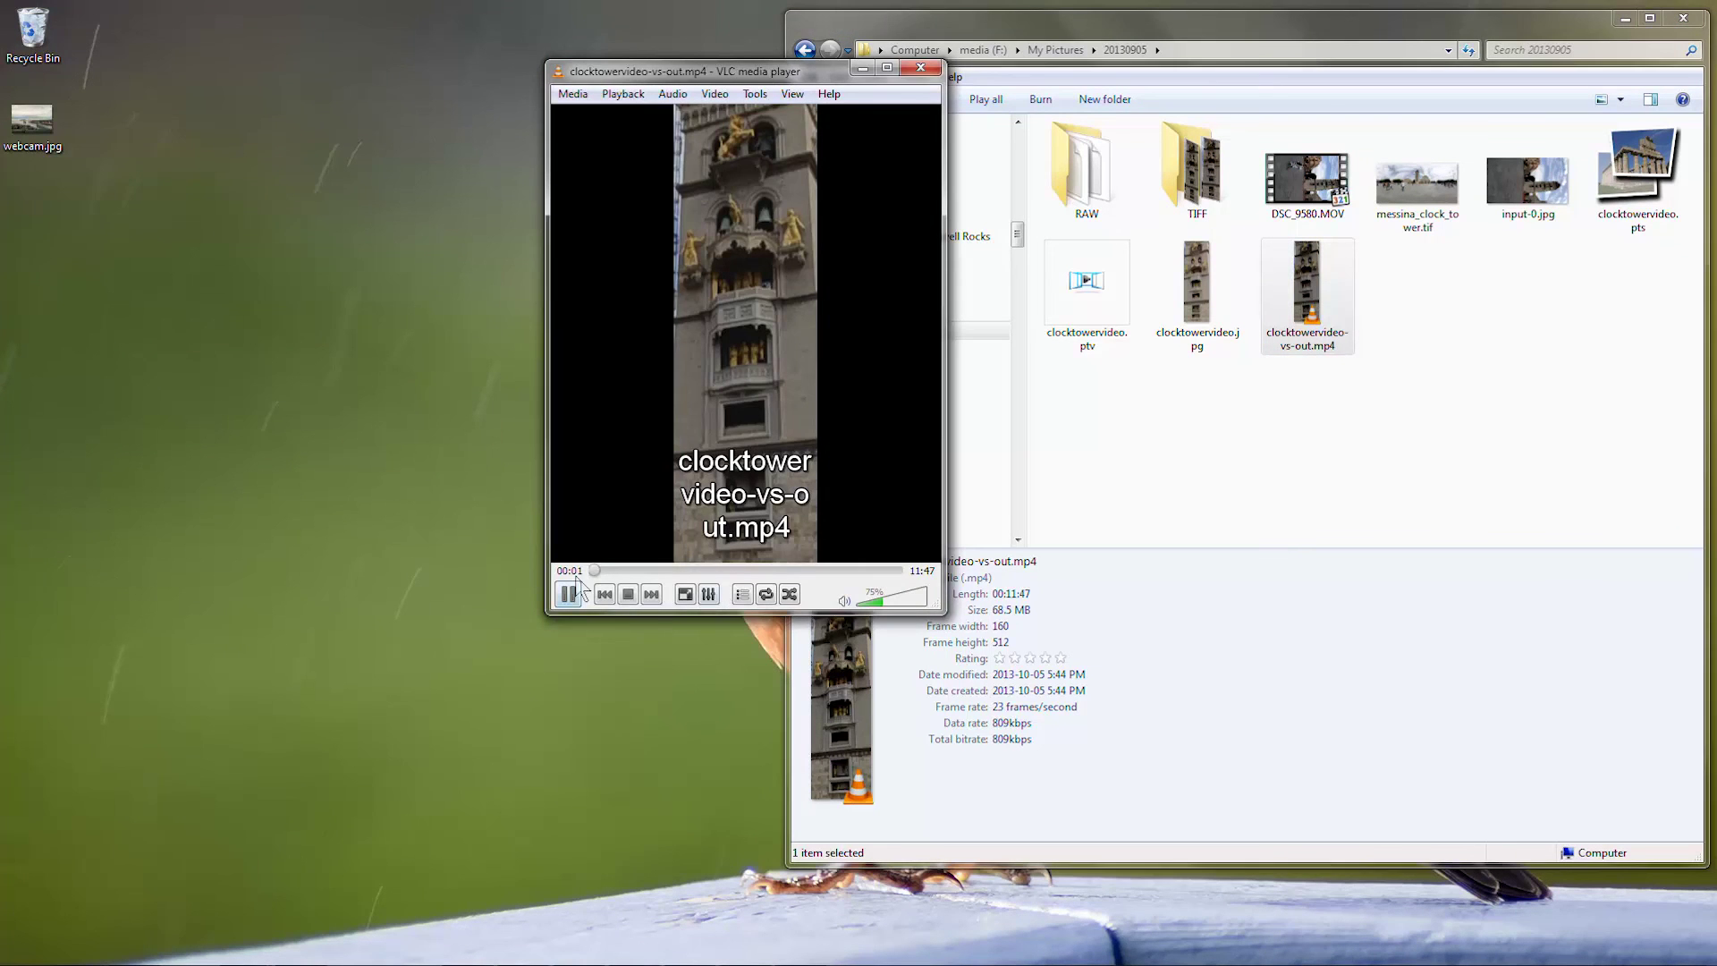
pyautogui.moveTo(594, 573)
pyautogui.mouseDown()
pyautogui.moveTo(863, 570)
pyautogui.moveTo(628, 570)
pyautogui.mouseUp()
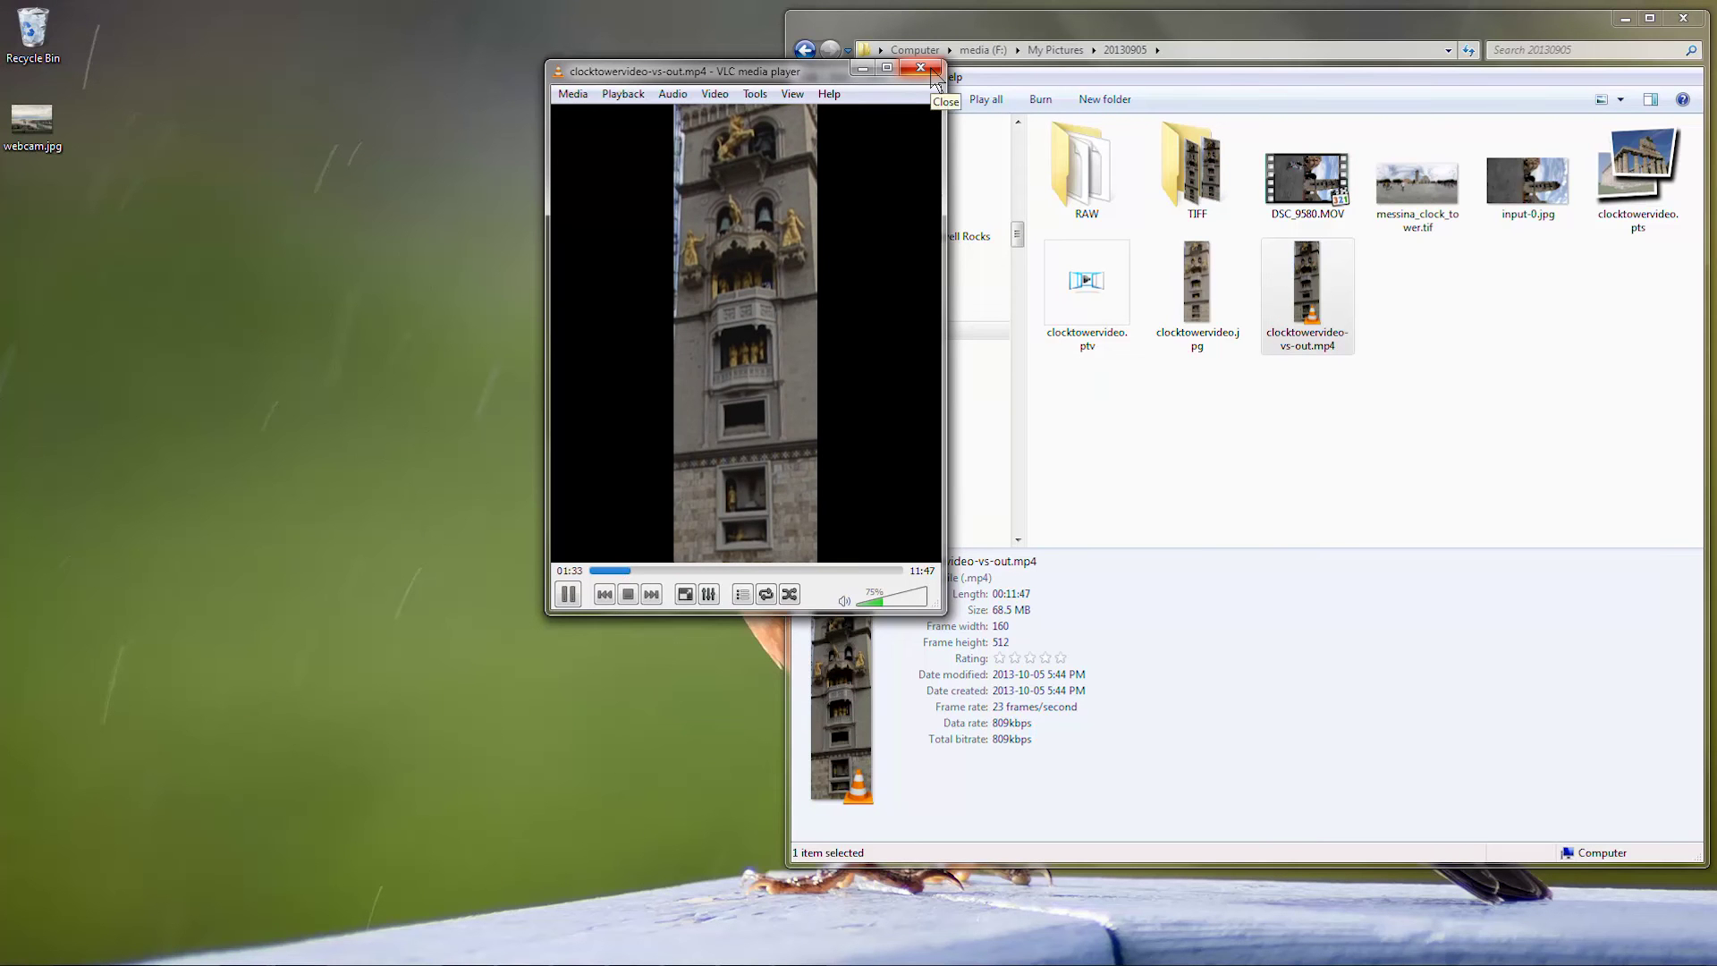
pyautogui.click(932, 74)
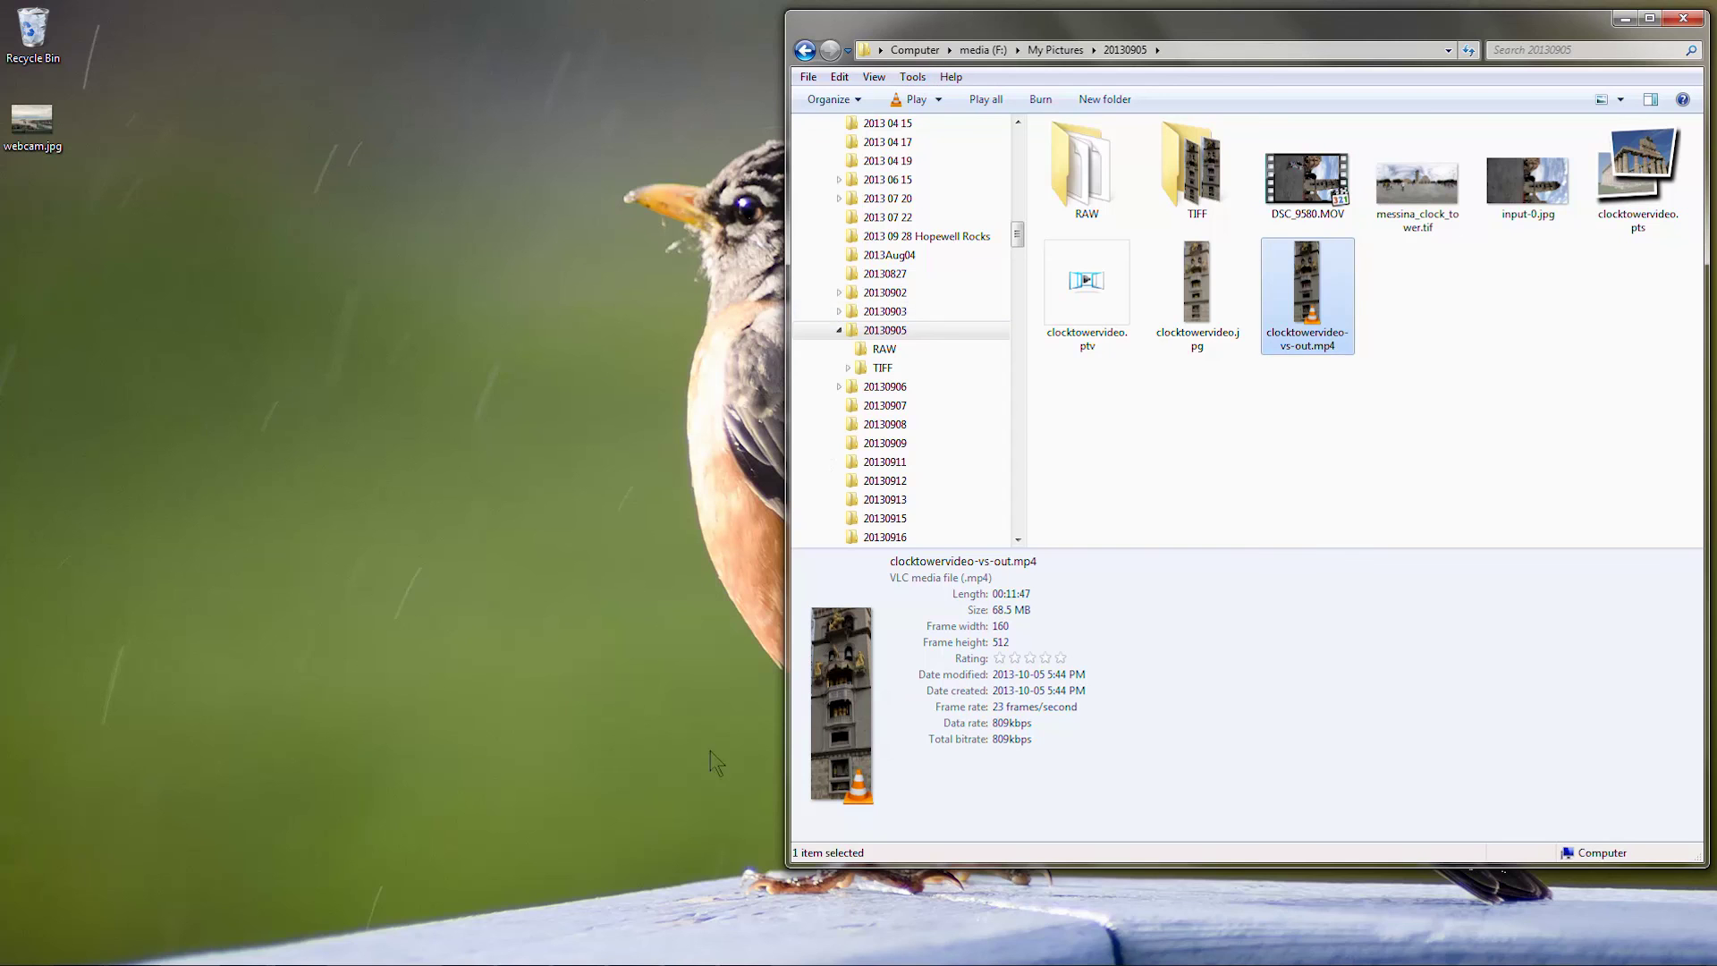
# - In Premiere Pro, check the project media and delete insert_video_1-vs-out.mp4 from track V1
pyautogui.moveTo(573, 959)
pyautogui.click(651, 950)
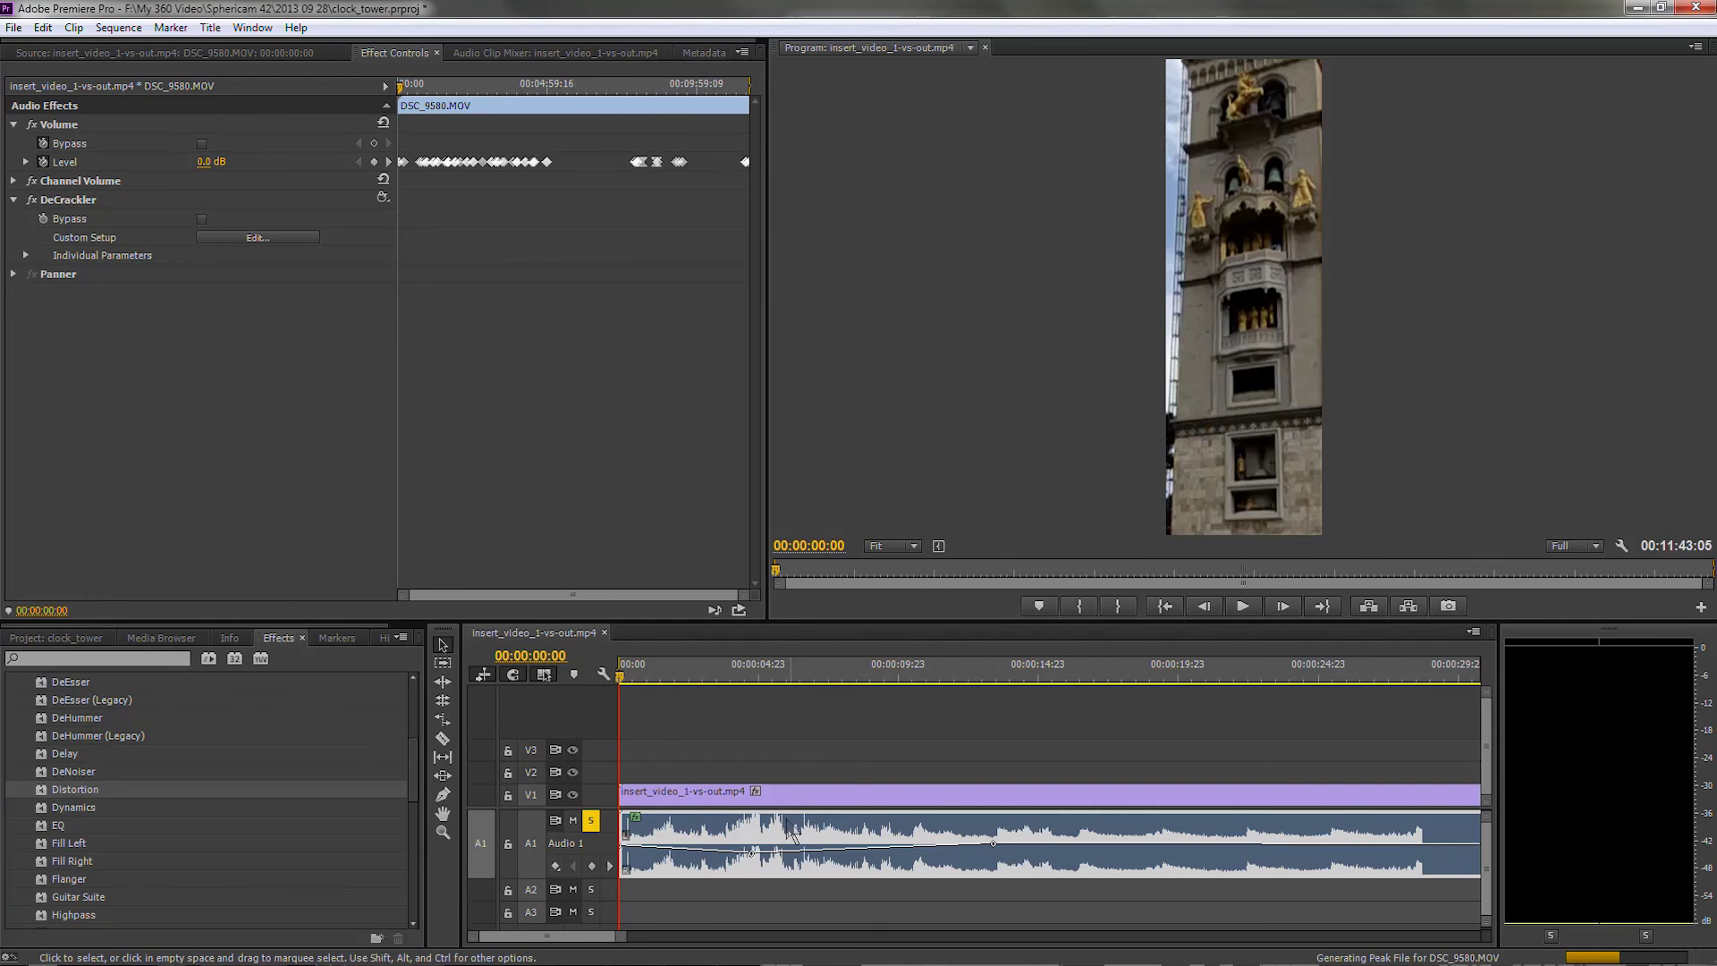
pyautogui.click(663, 794)
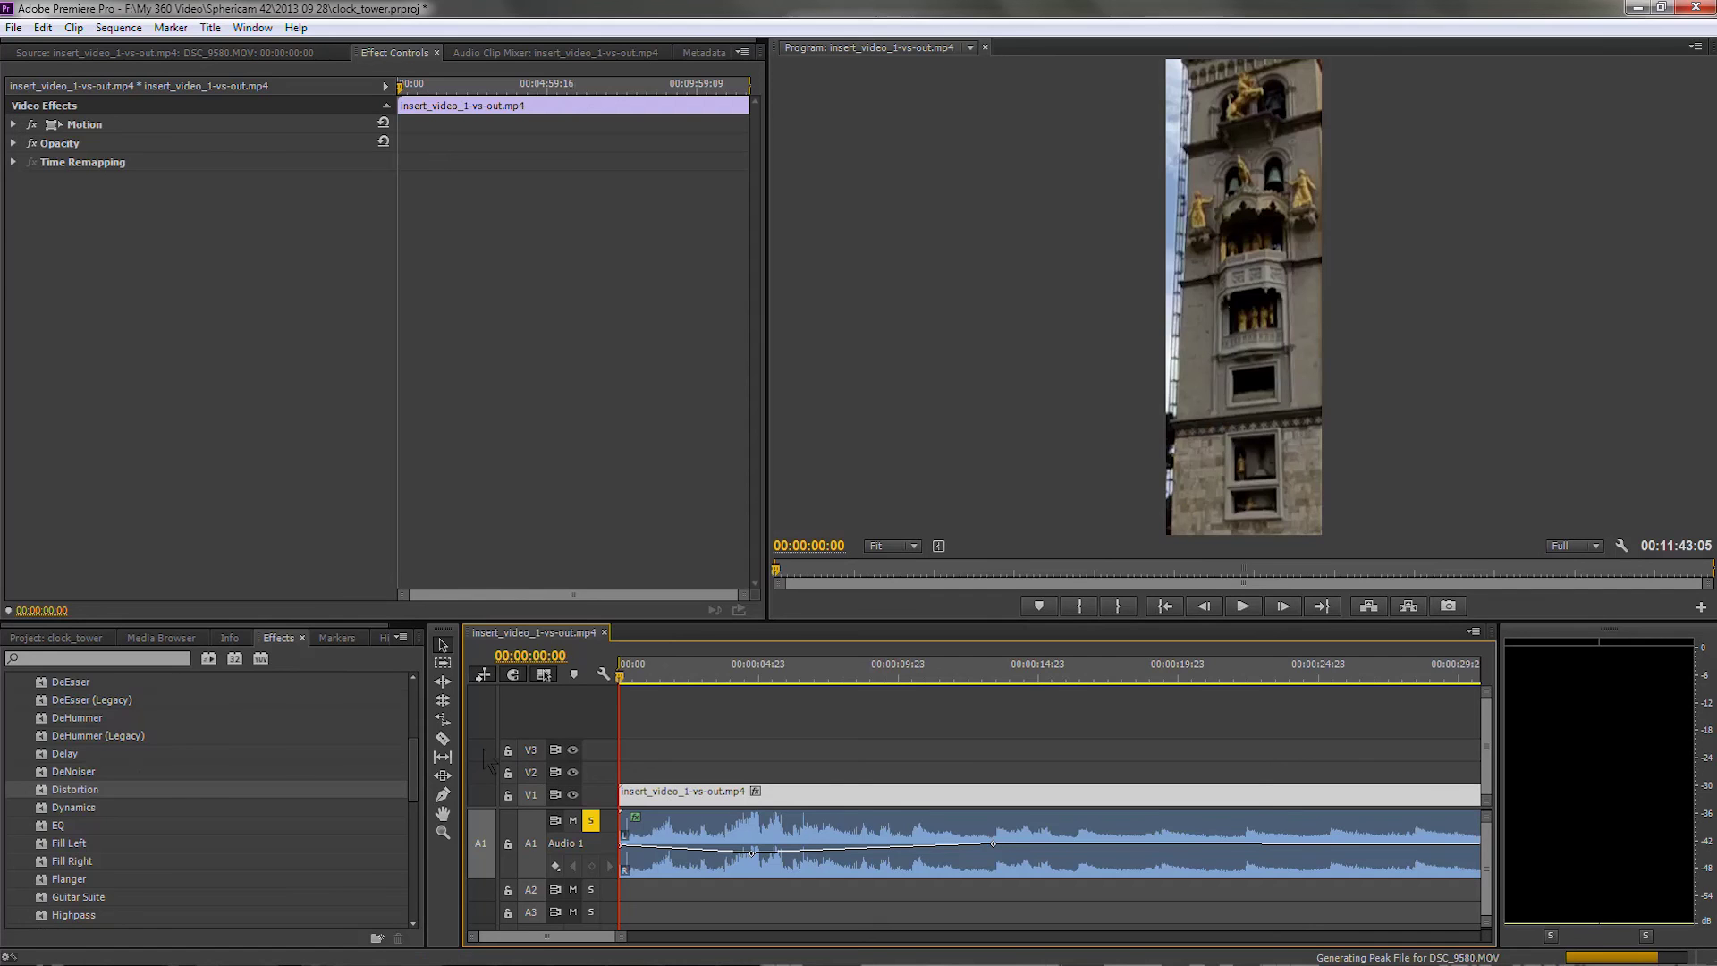
pyautogui.click(161, 639)
pyautogui.click(49, 638)
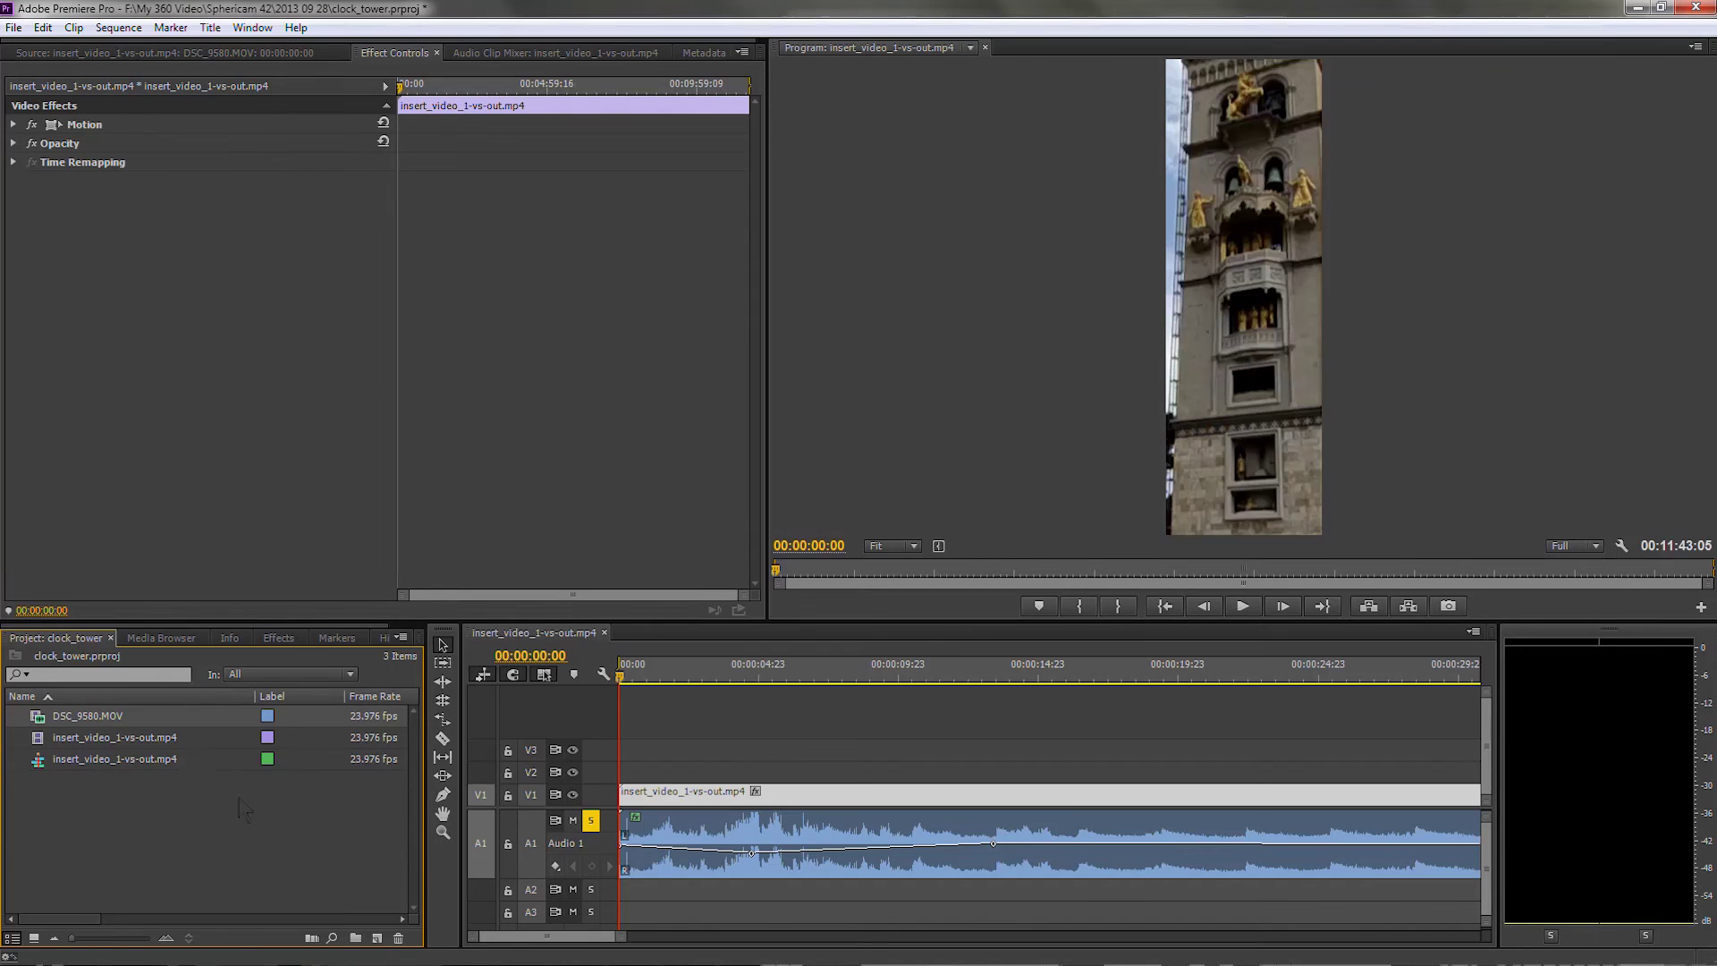
pyautogui.click(637, 801)
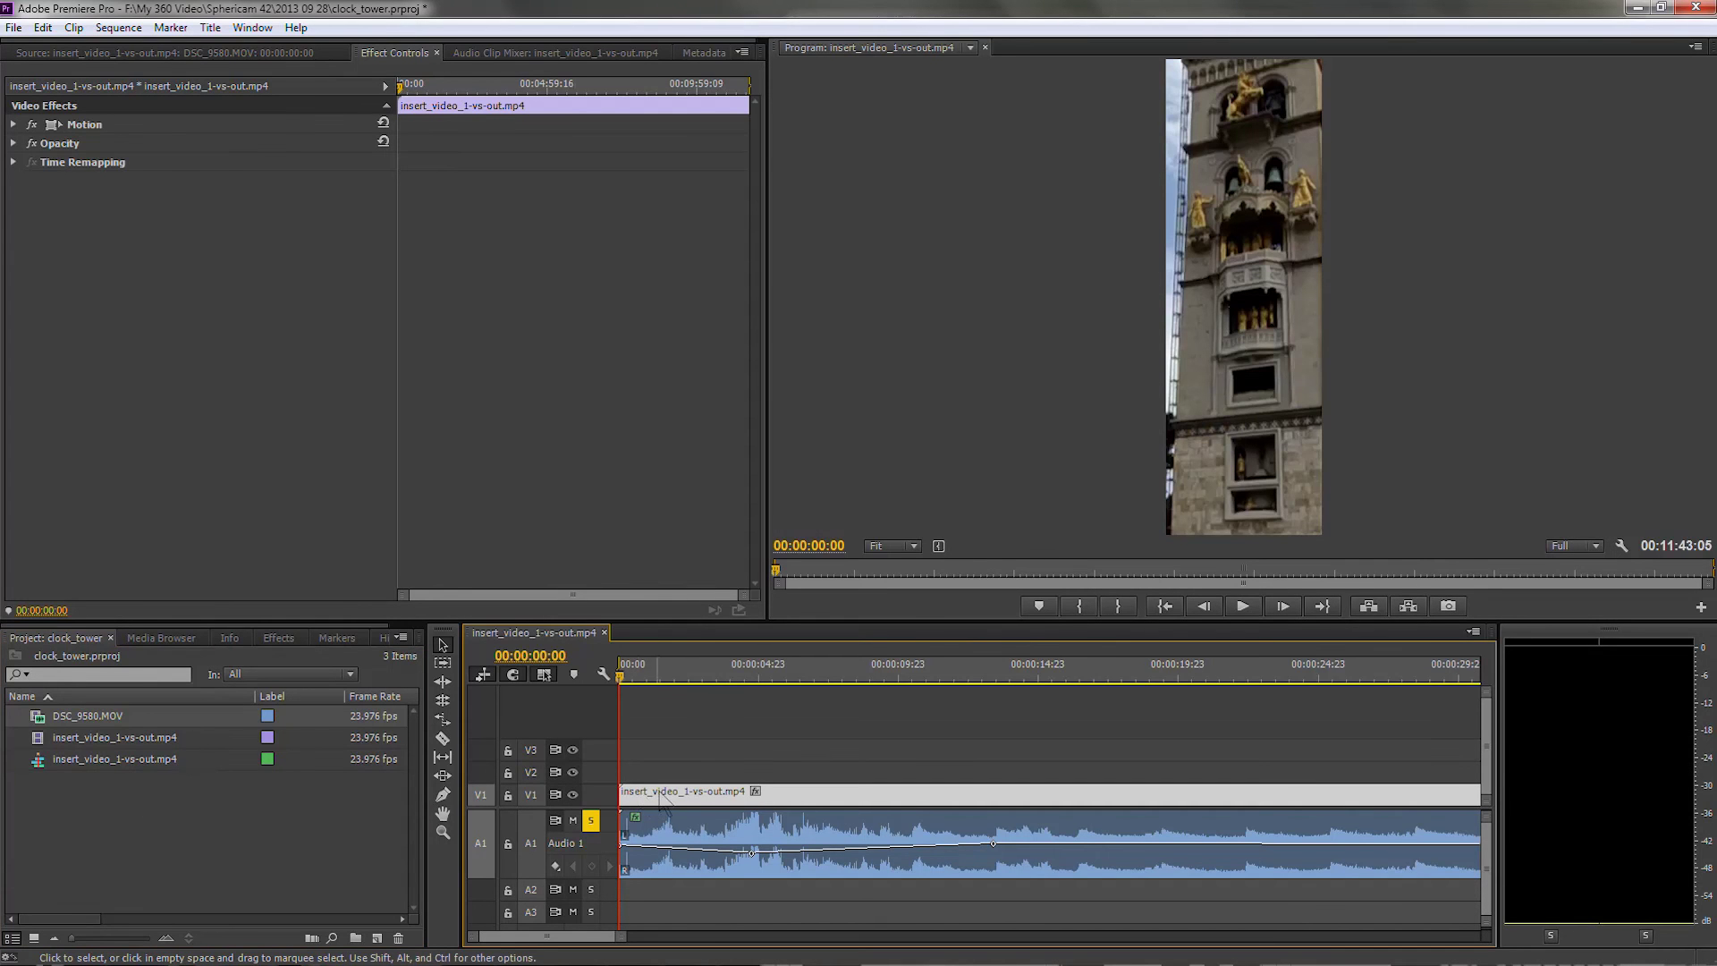
pyautogui.press('Delete')
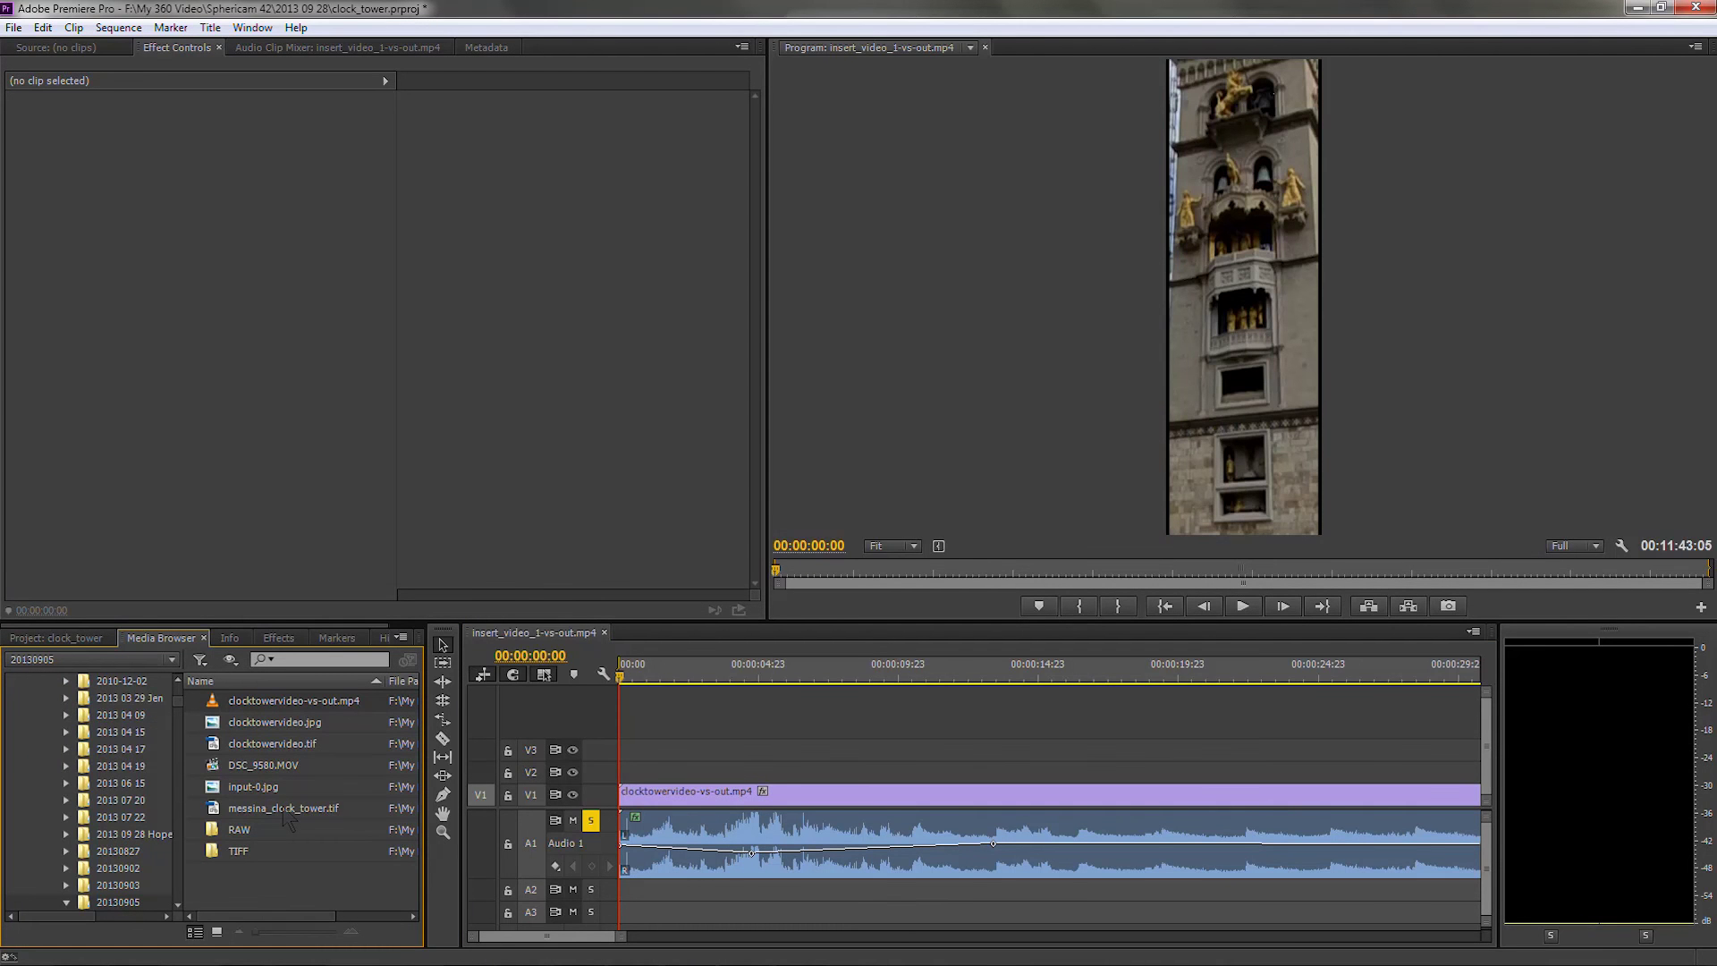
# - Import clocktowervideo.tif and place it at the start of track V2
pyautogui.click(272, 751)
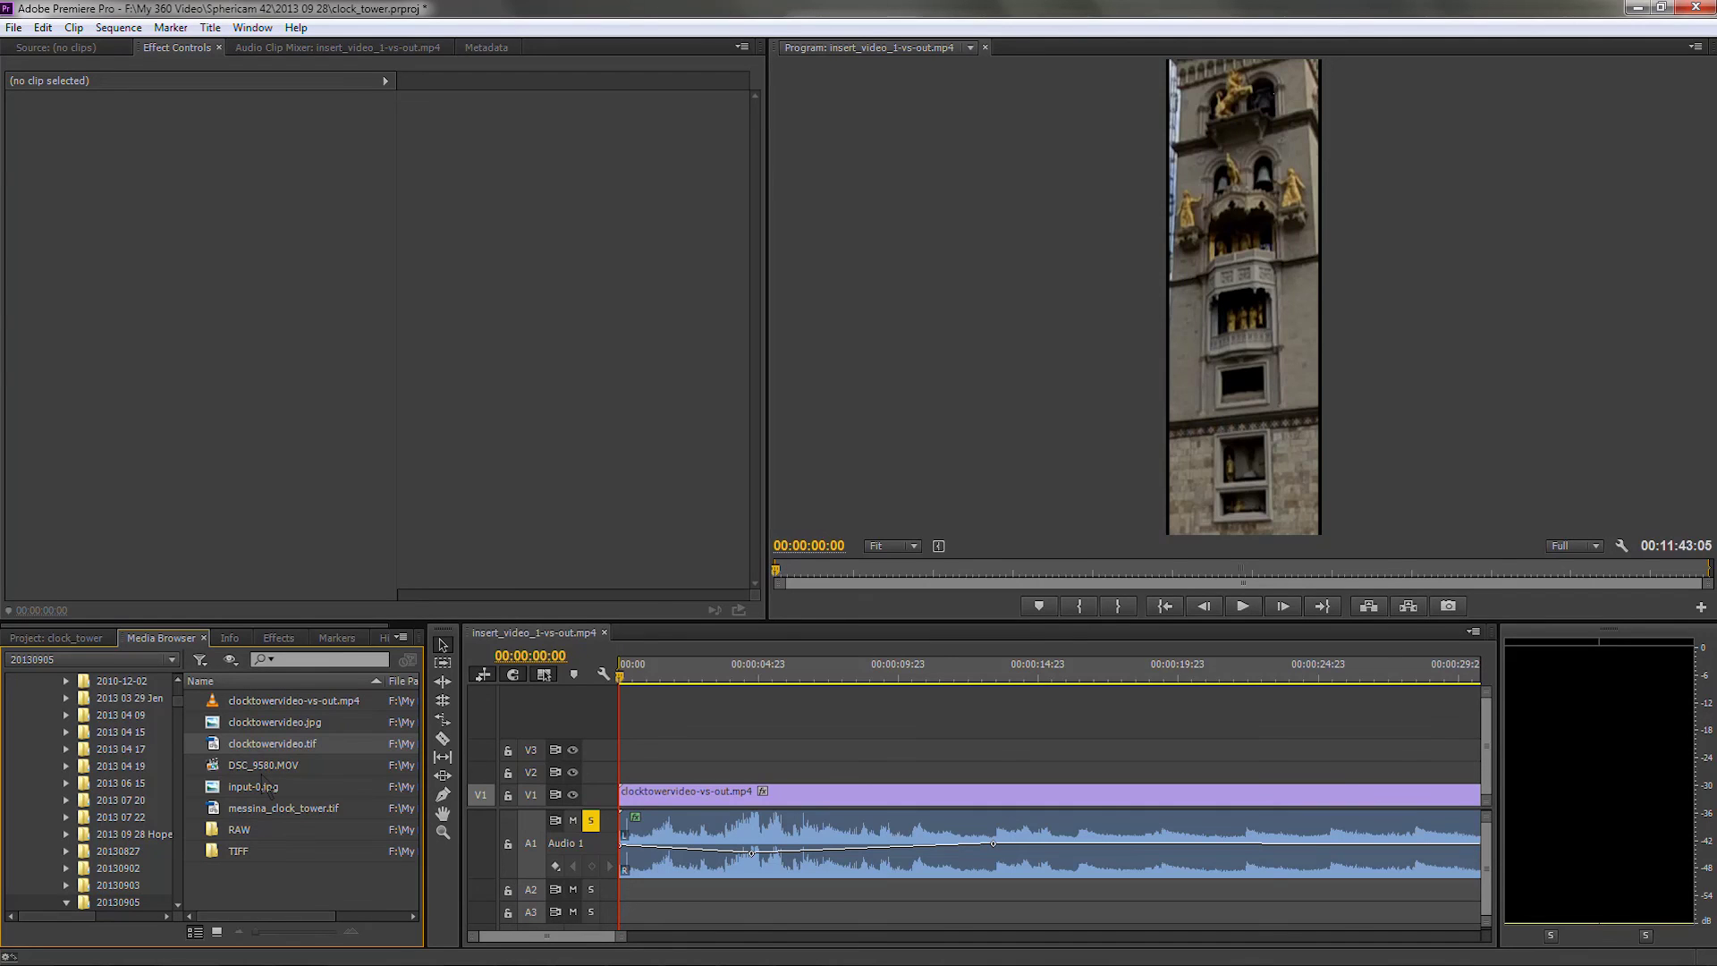
pyautogui.rightClick(256, 742)
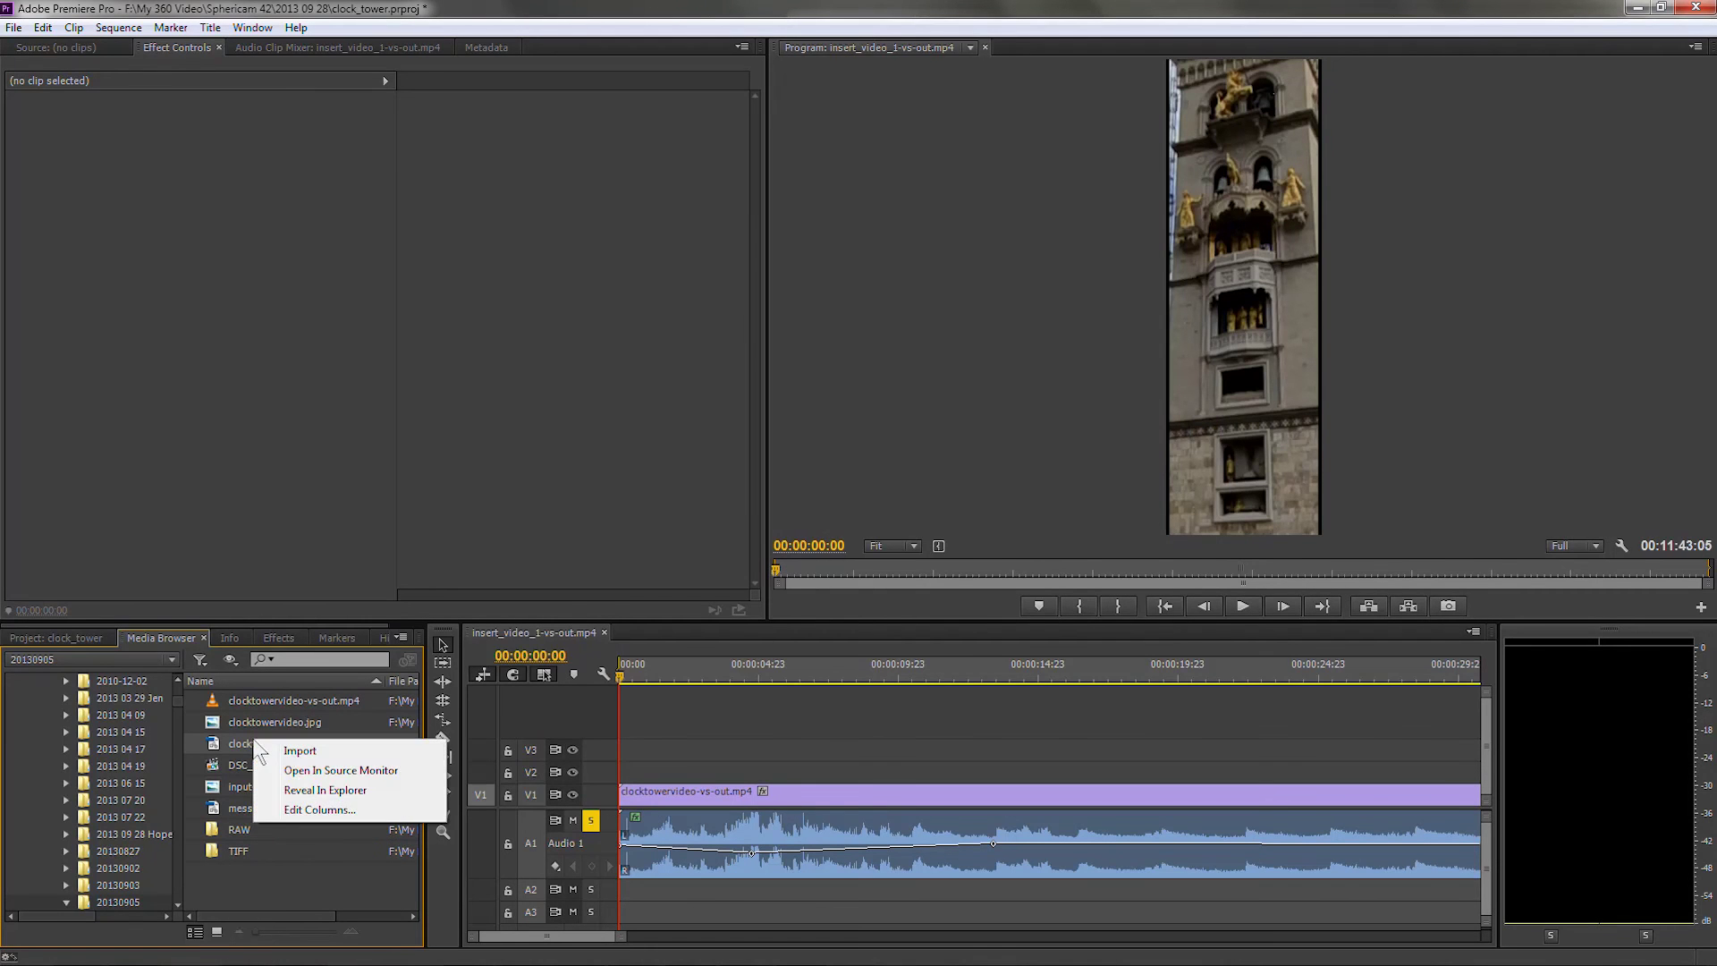
pyautogui.click(300, 751)
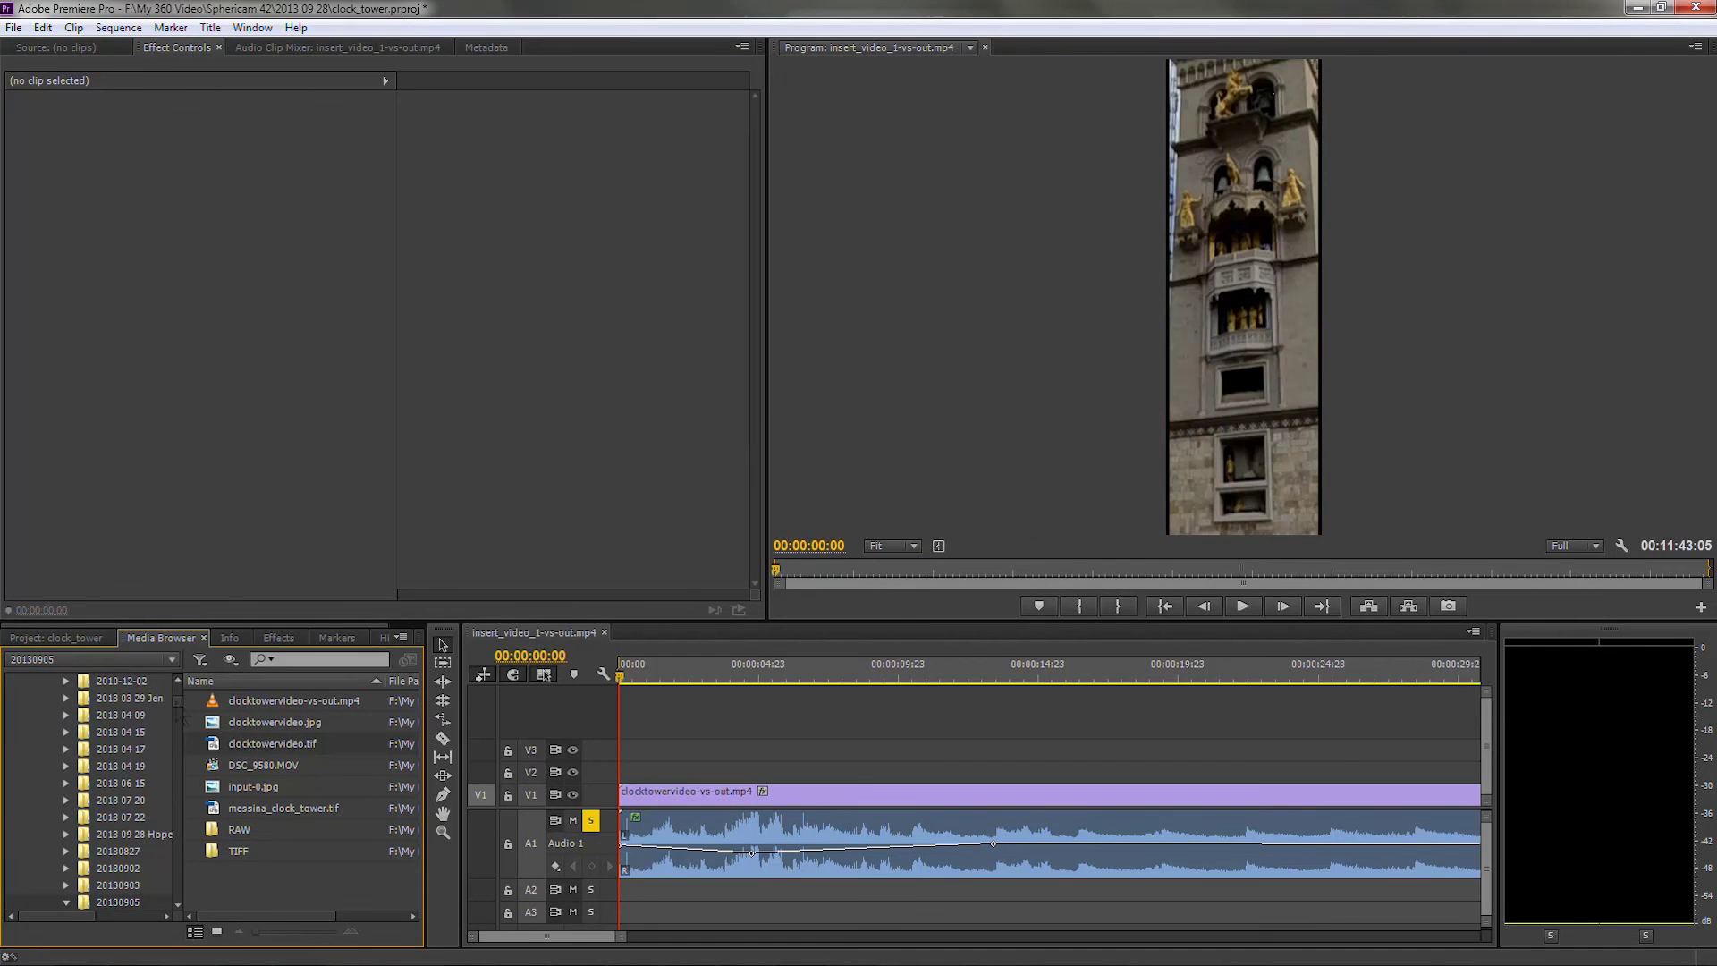
pyautogui.click(85, 640)
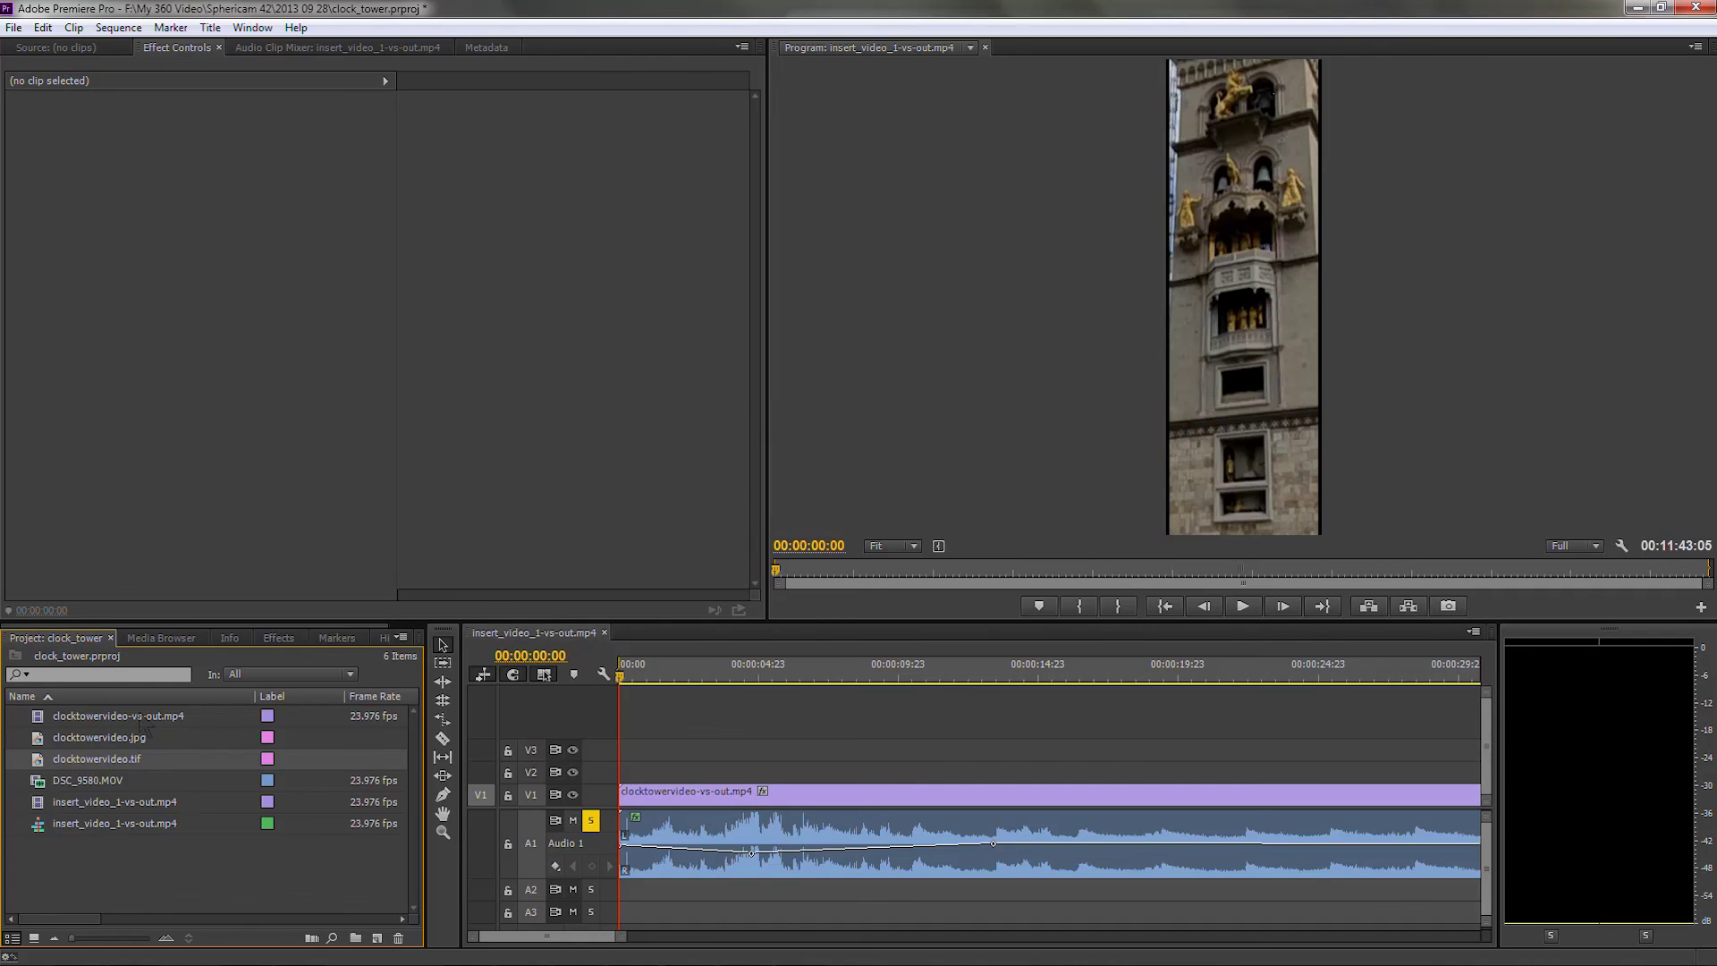
pyautogui.moveTo(82, 764); pyautogui.dragTo(620, 771)
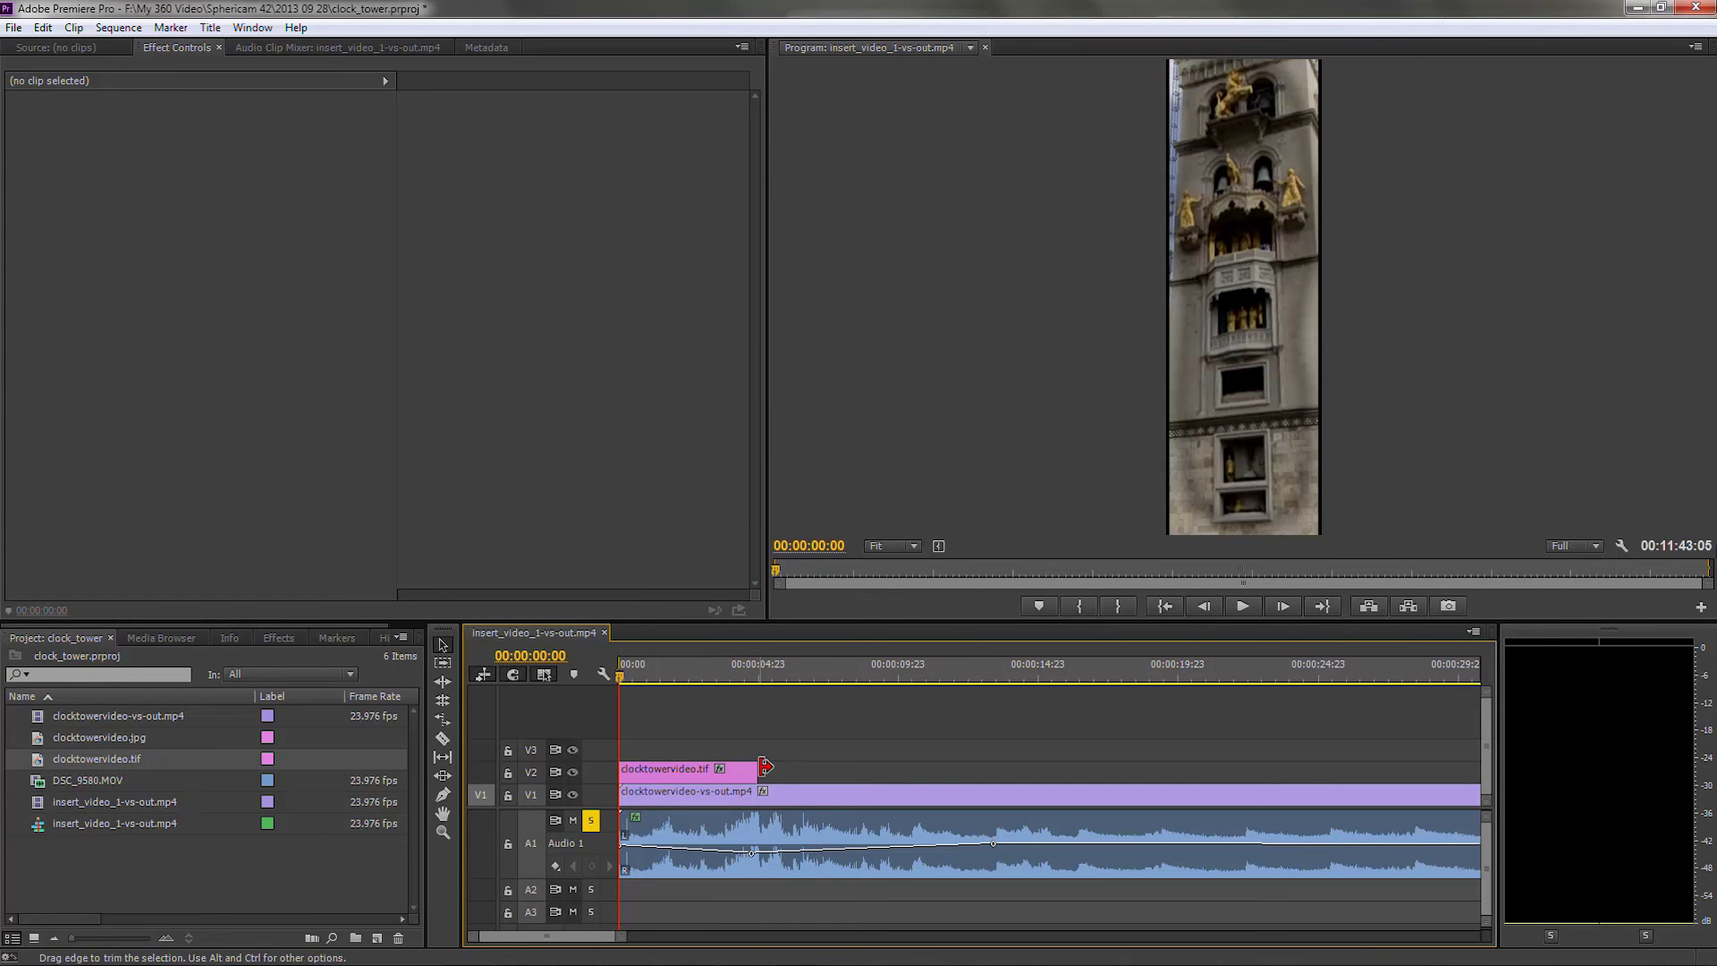
# - Toggle track V2's visibility repeatedly to compare the still with the tower video
pyautogui.click(573, 771)
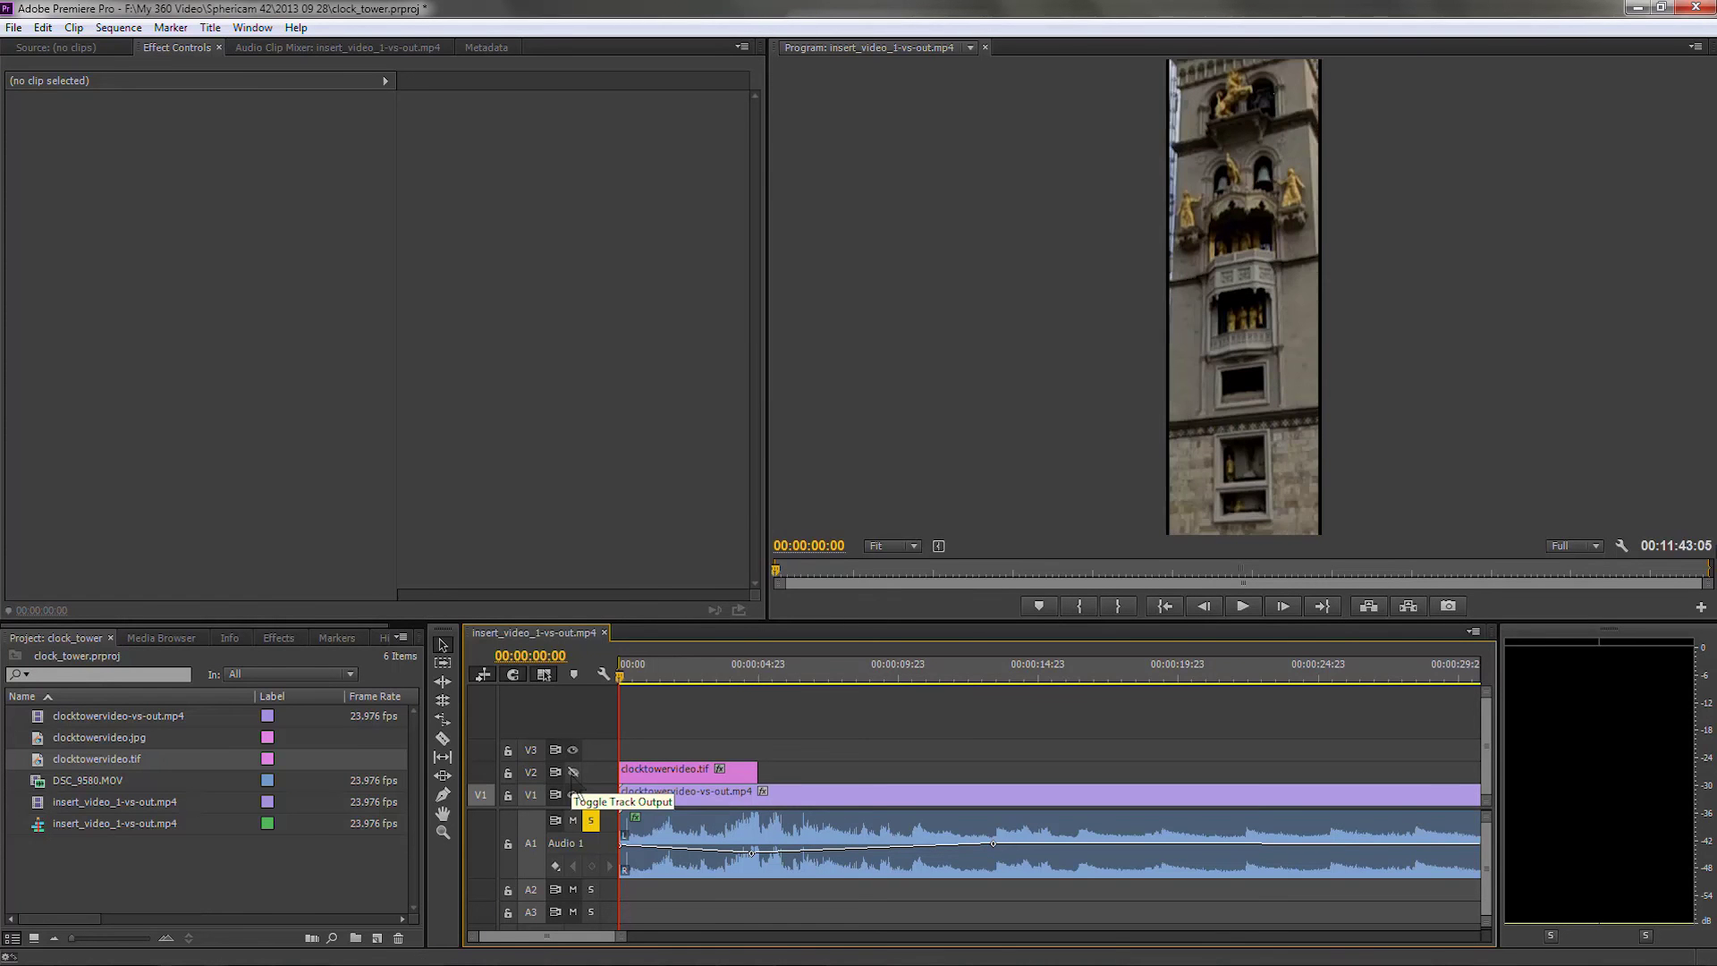
pyautogui.click(574, 772)
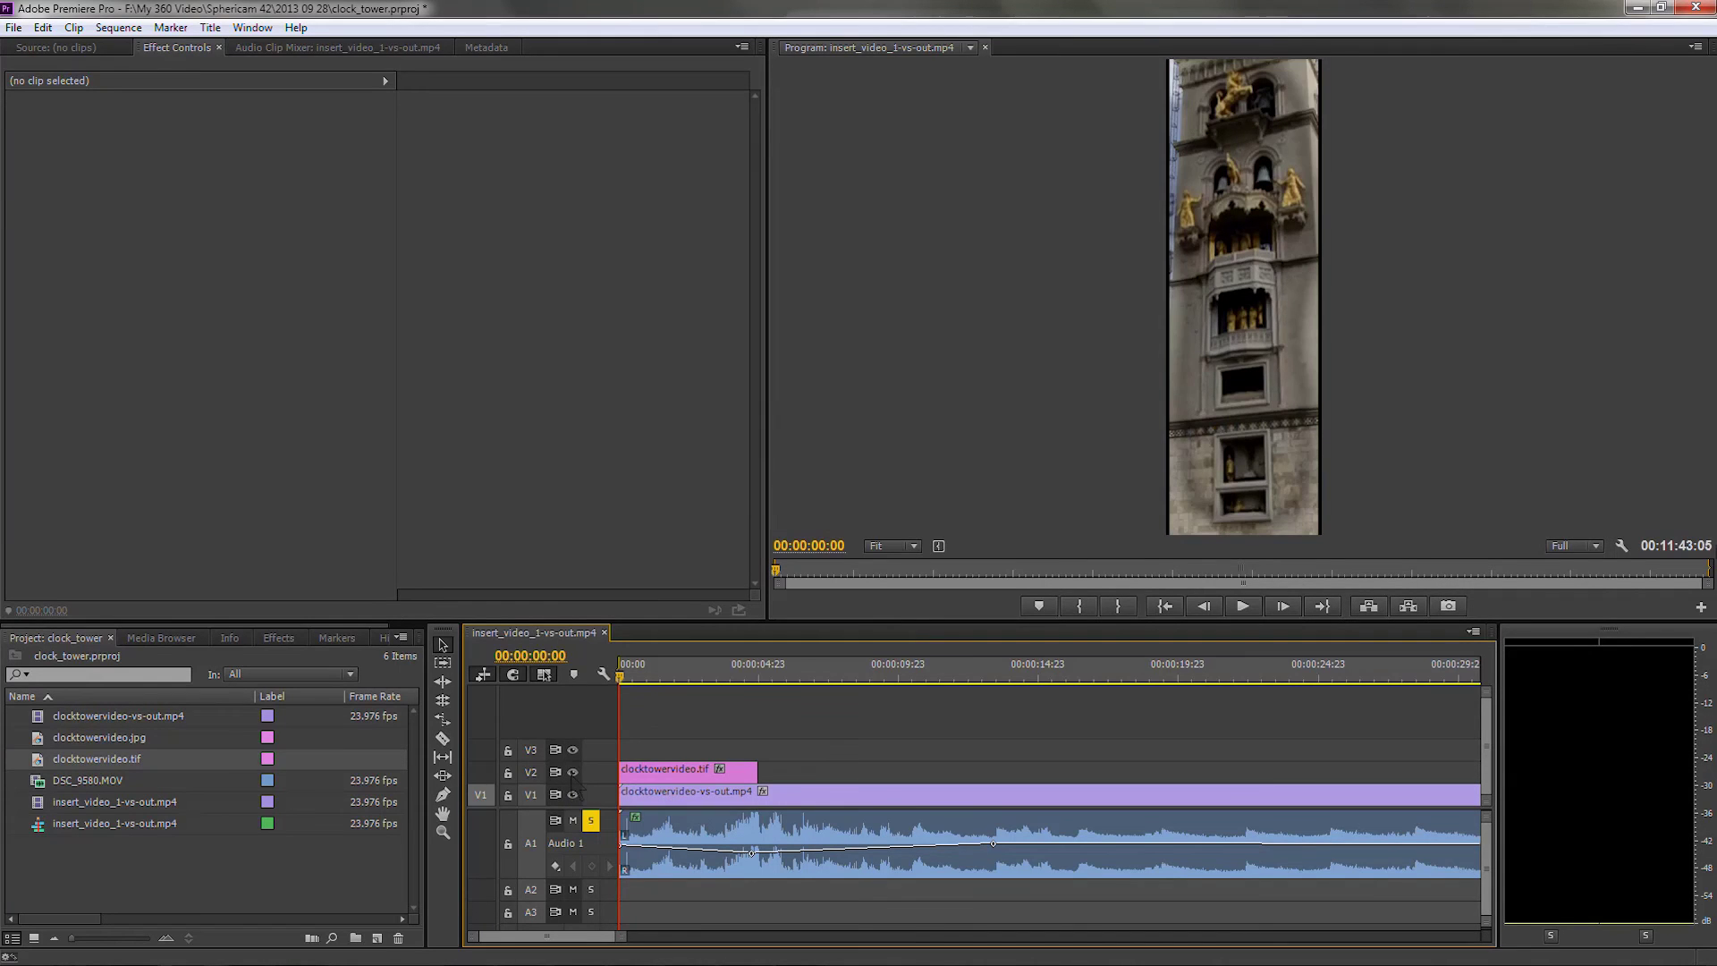
pyautogui.click(574, 772)
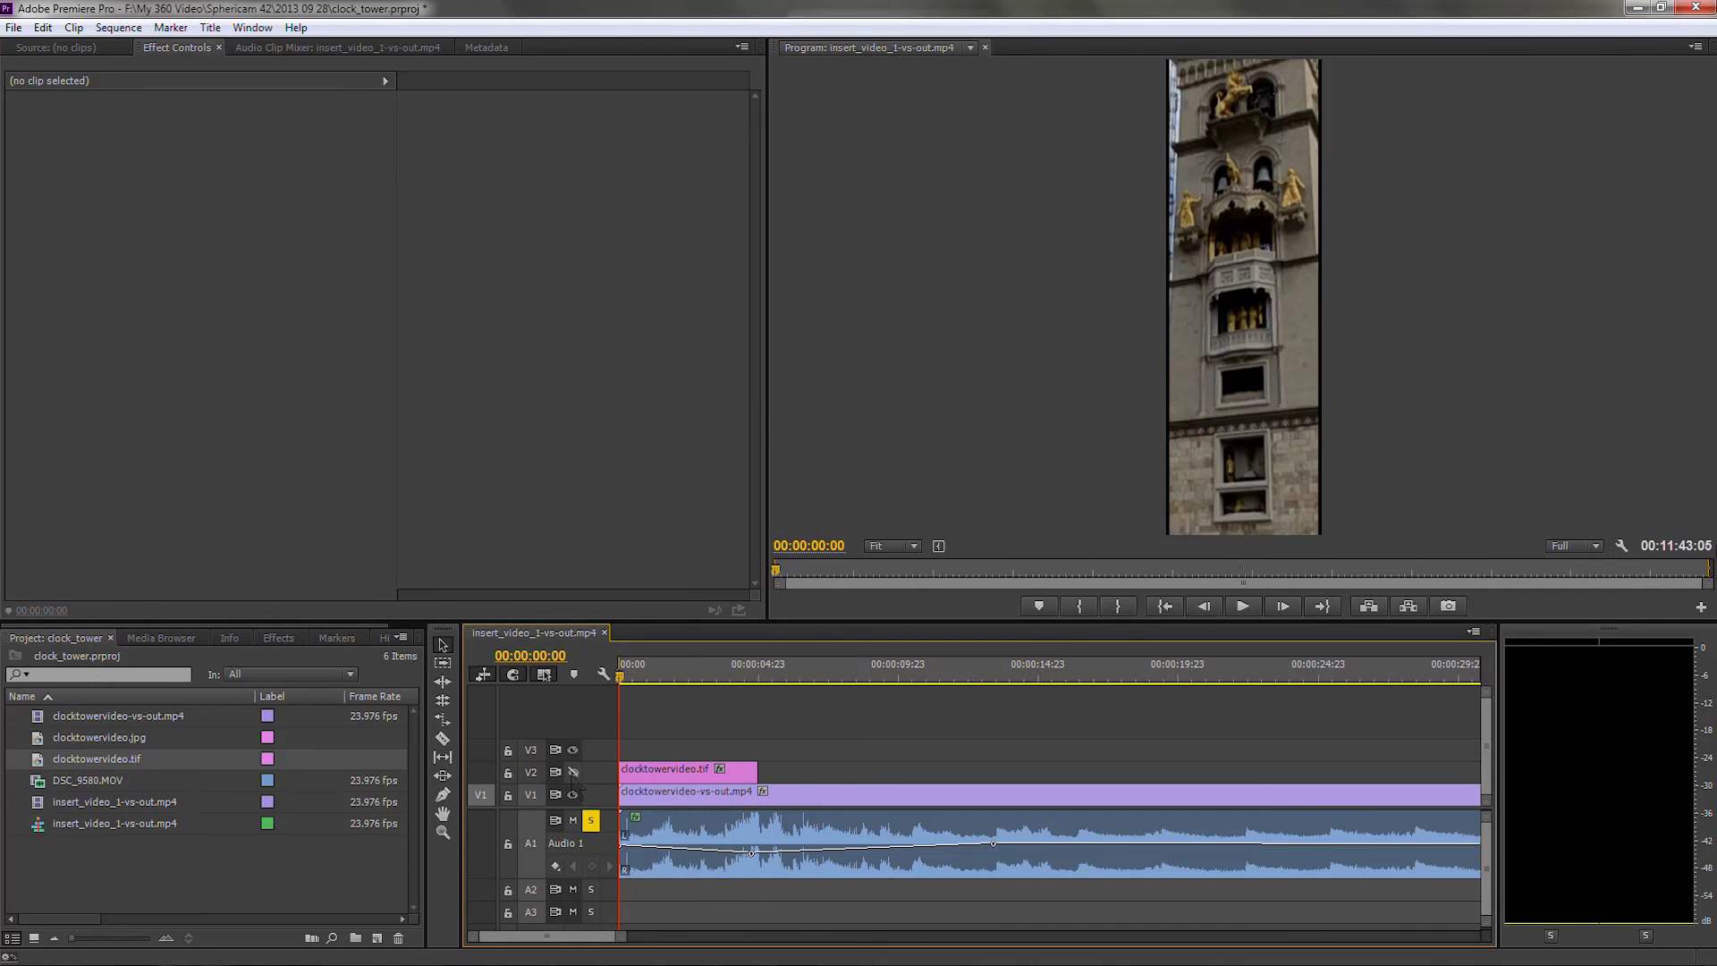
pyautogui.click(573, 773)
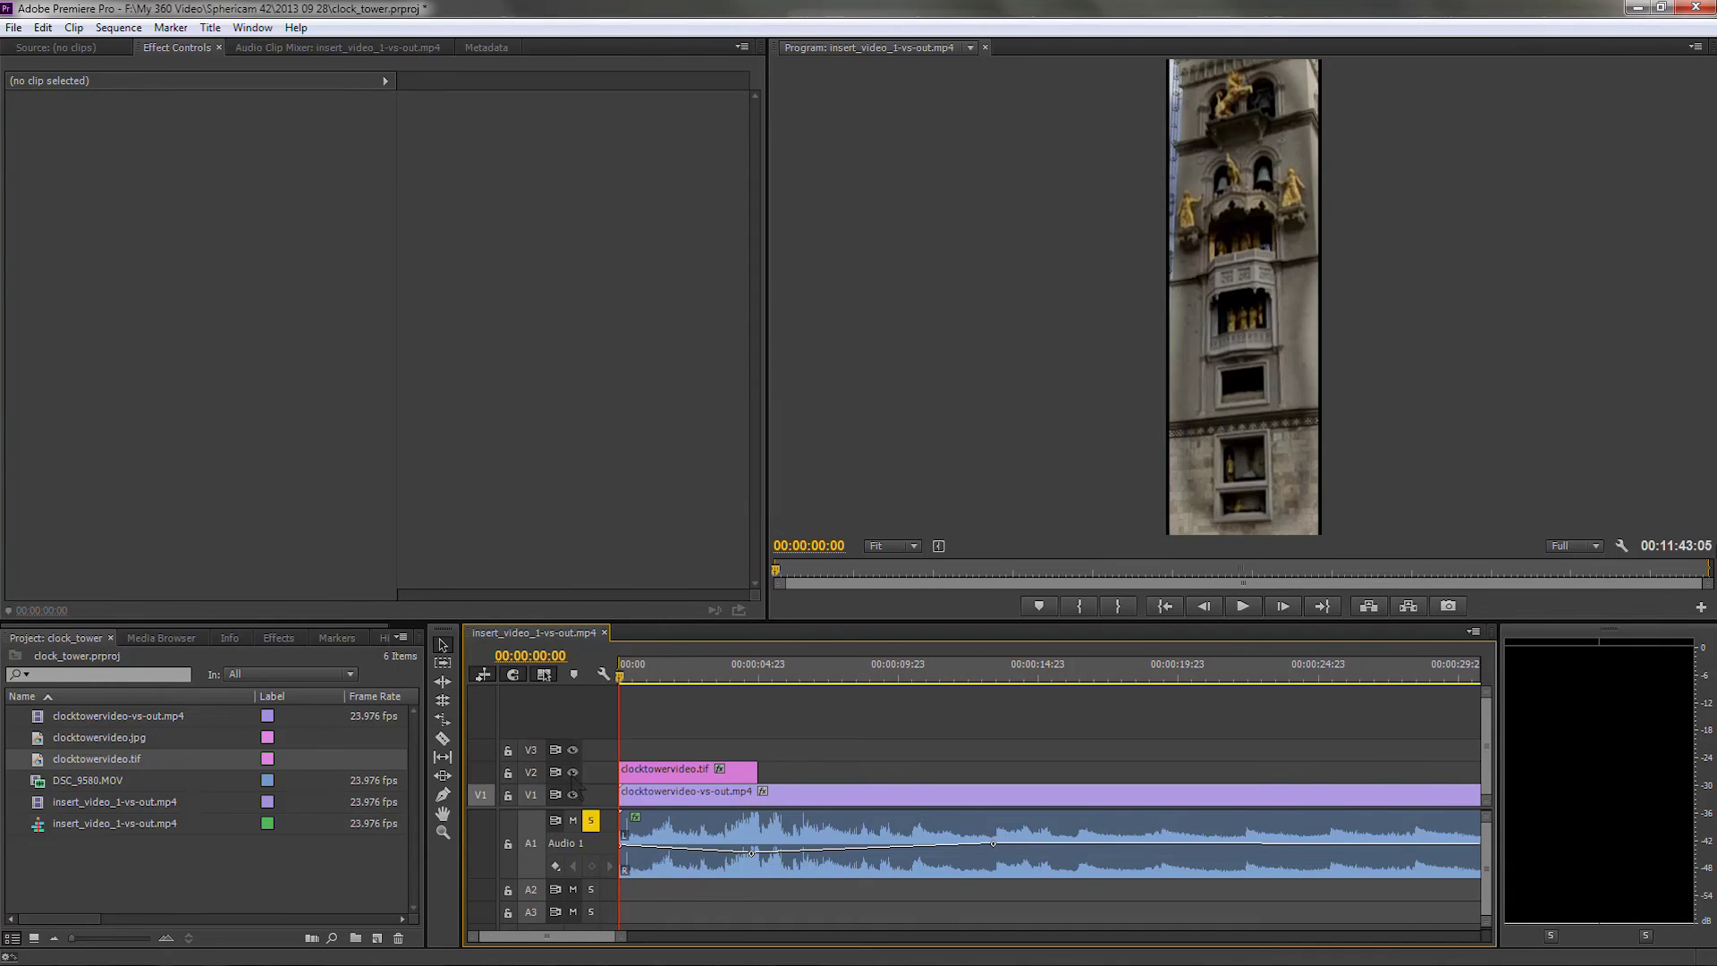
pyautogui.click(573, 772)
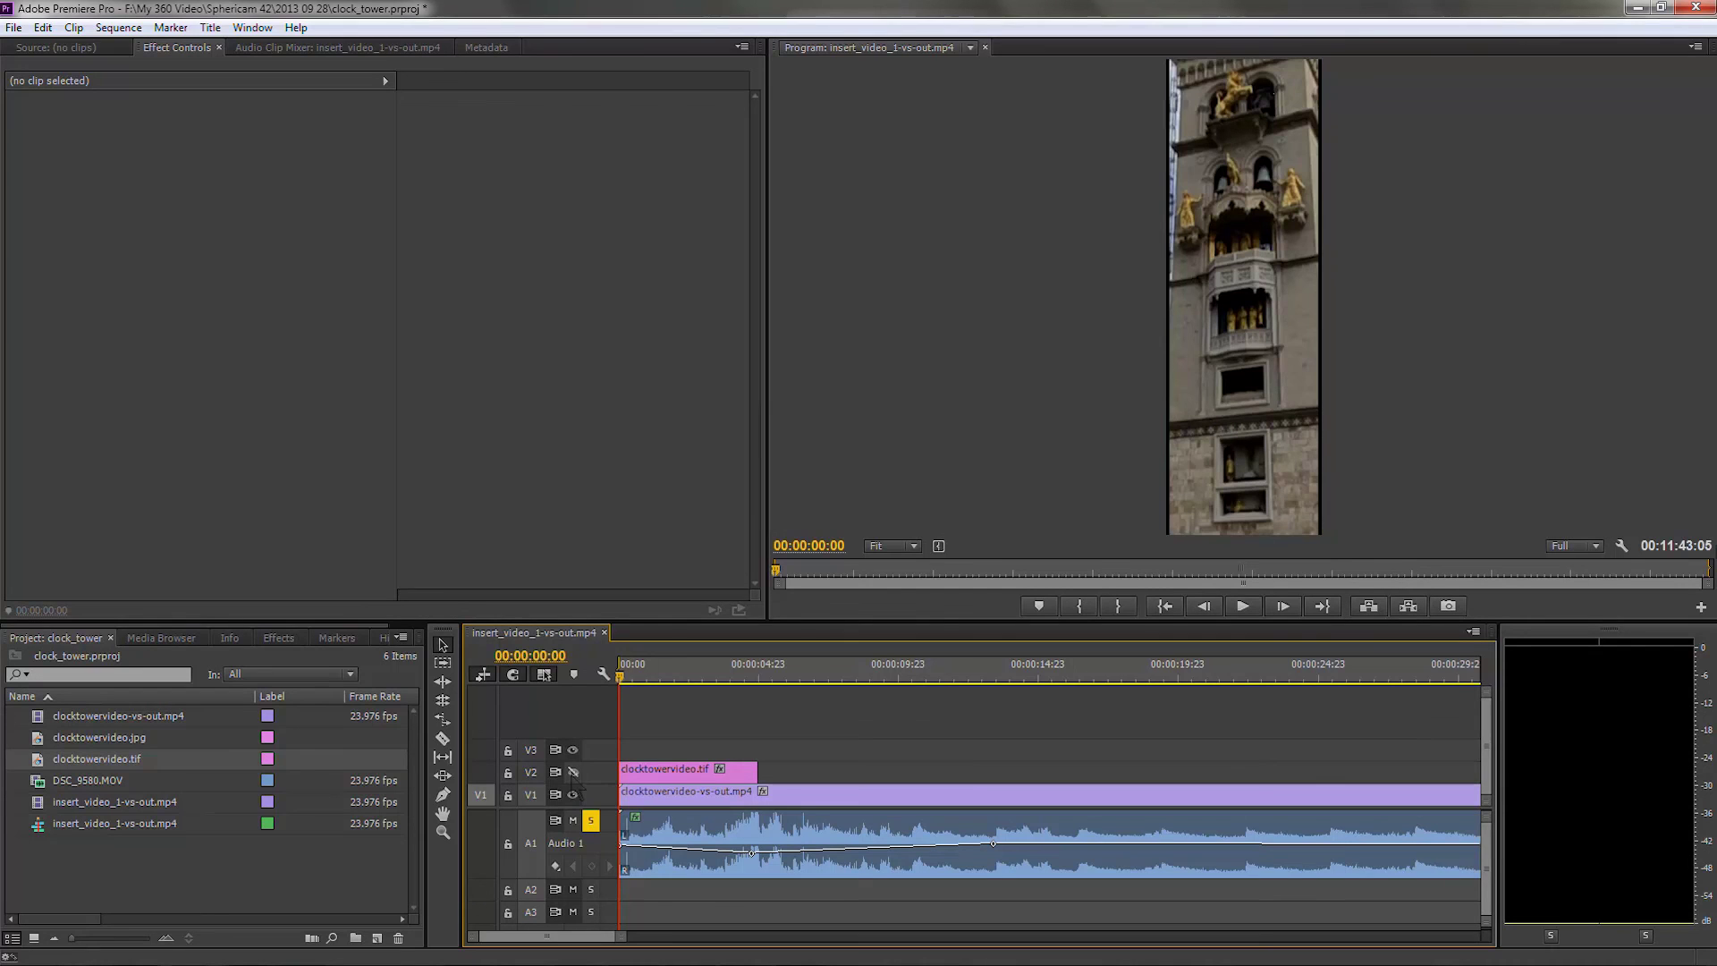
pyautogui.click(573, 773)
# - Zoom the timeline out and extend clocktowervideo.tif on V2 to the end of the V1 video
pyautogui.moveTo(615, 935); pyautogui.dragTo(1279, 936)
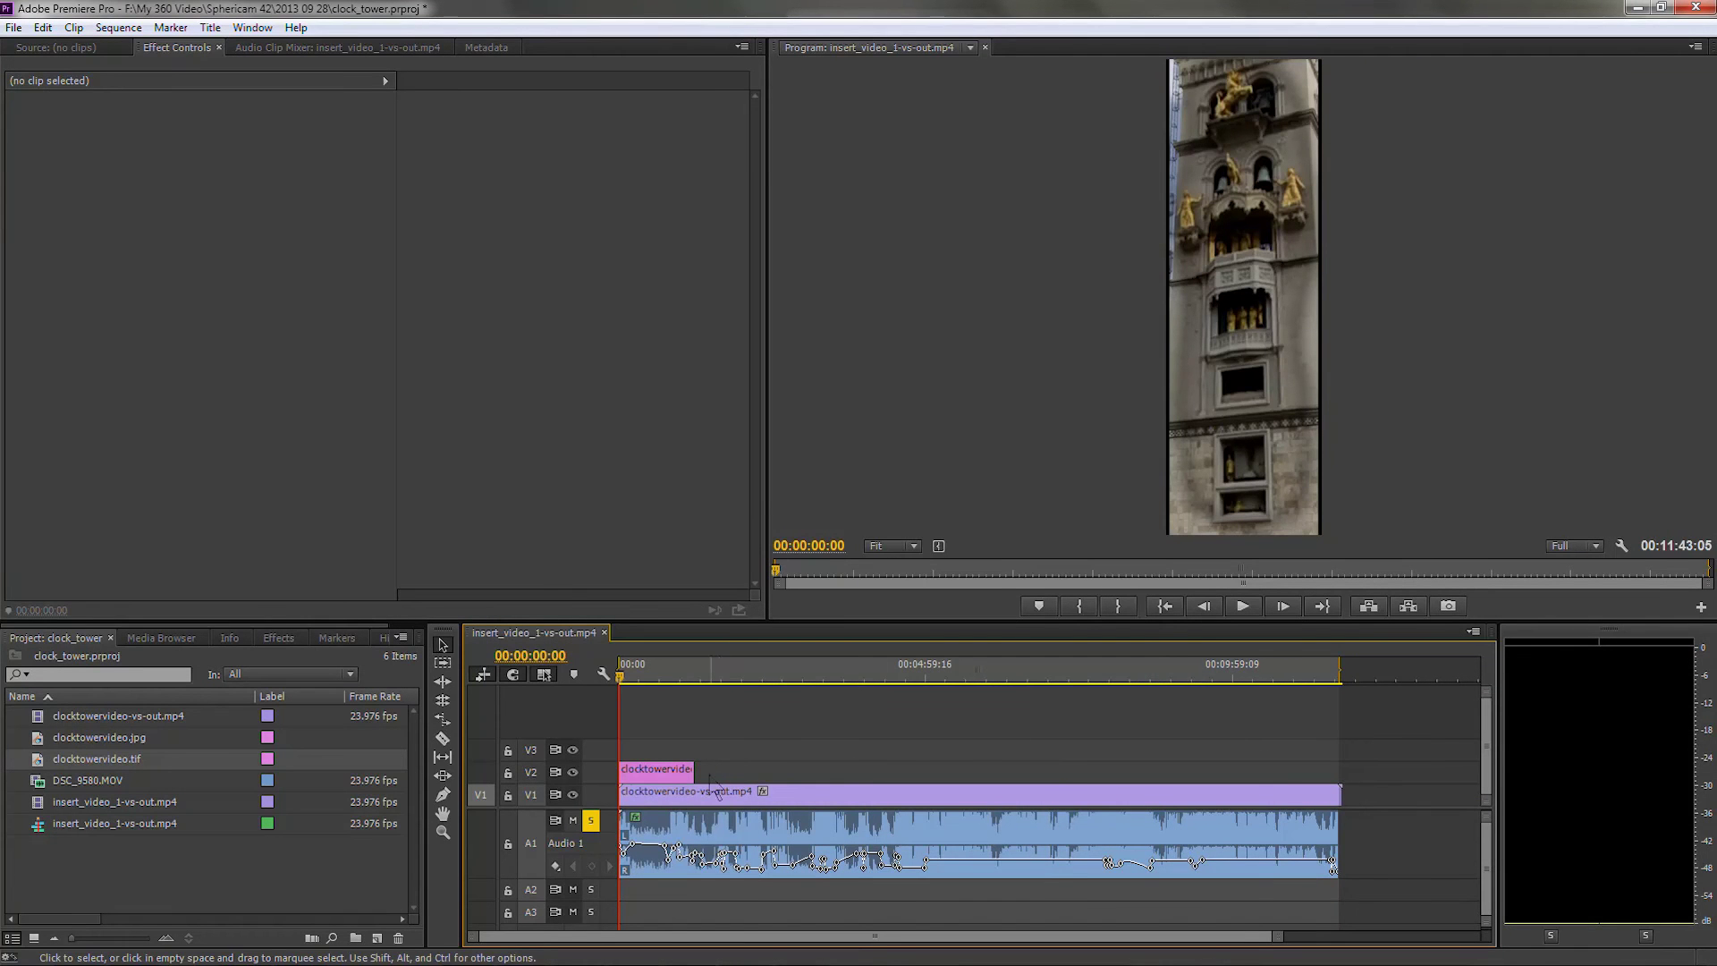
pyautogui.moveTo(686, 775); pyautogui.dragTo(1332, 807)
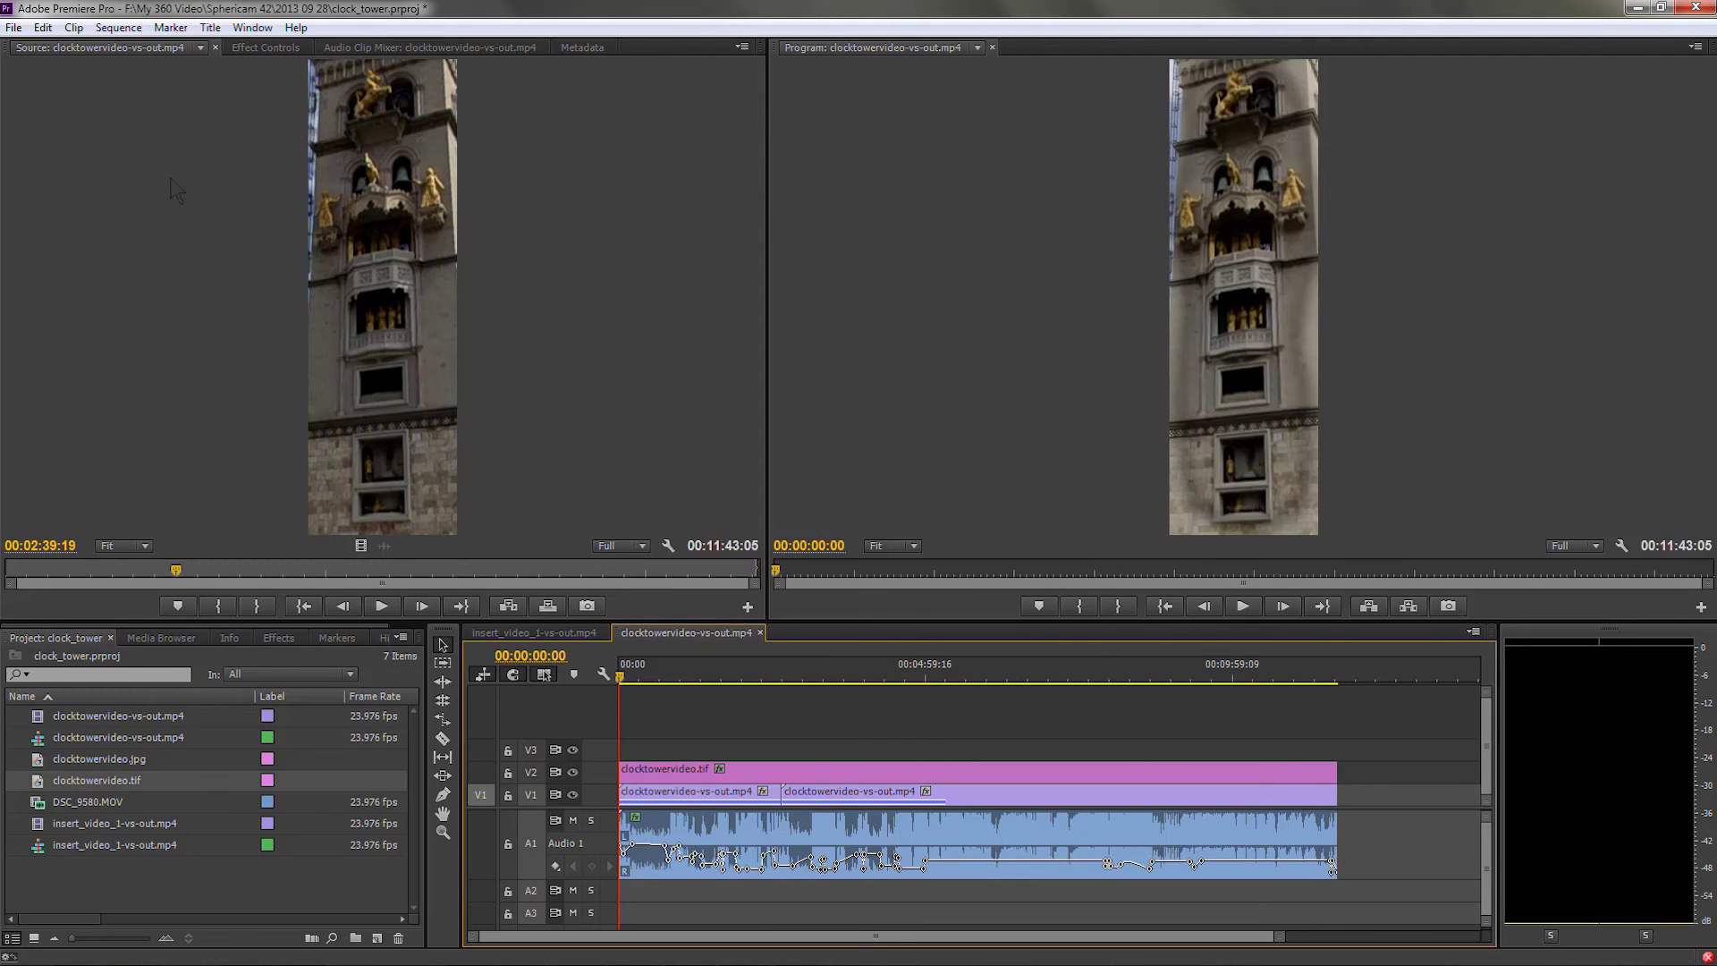
# - Open Export Media, match the 160x512 source, and set bitrates to 0.39 target, 0.99 maximum Mbps
pyautogui.click(13, 28)
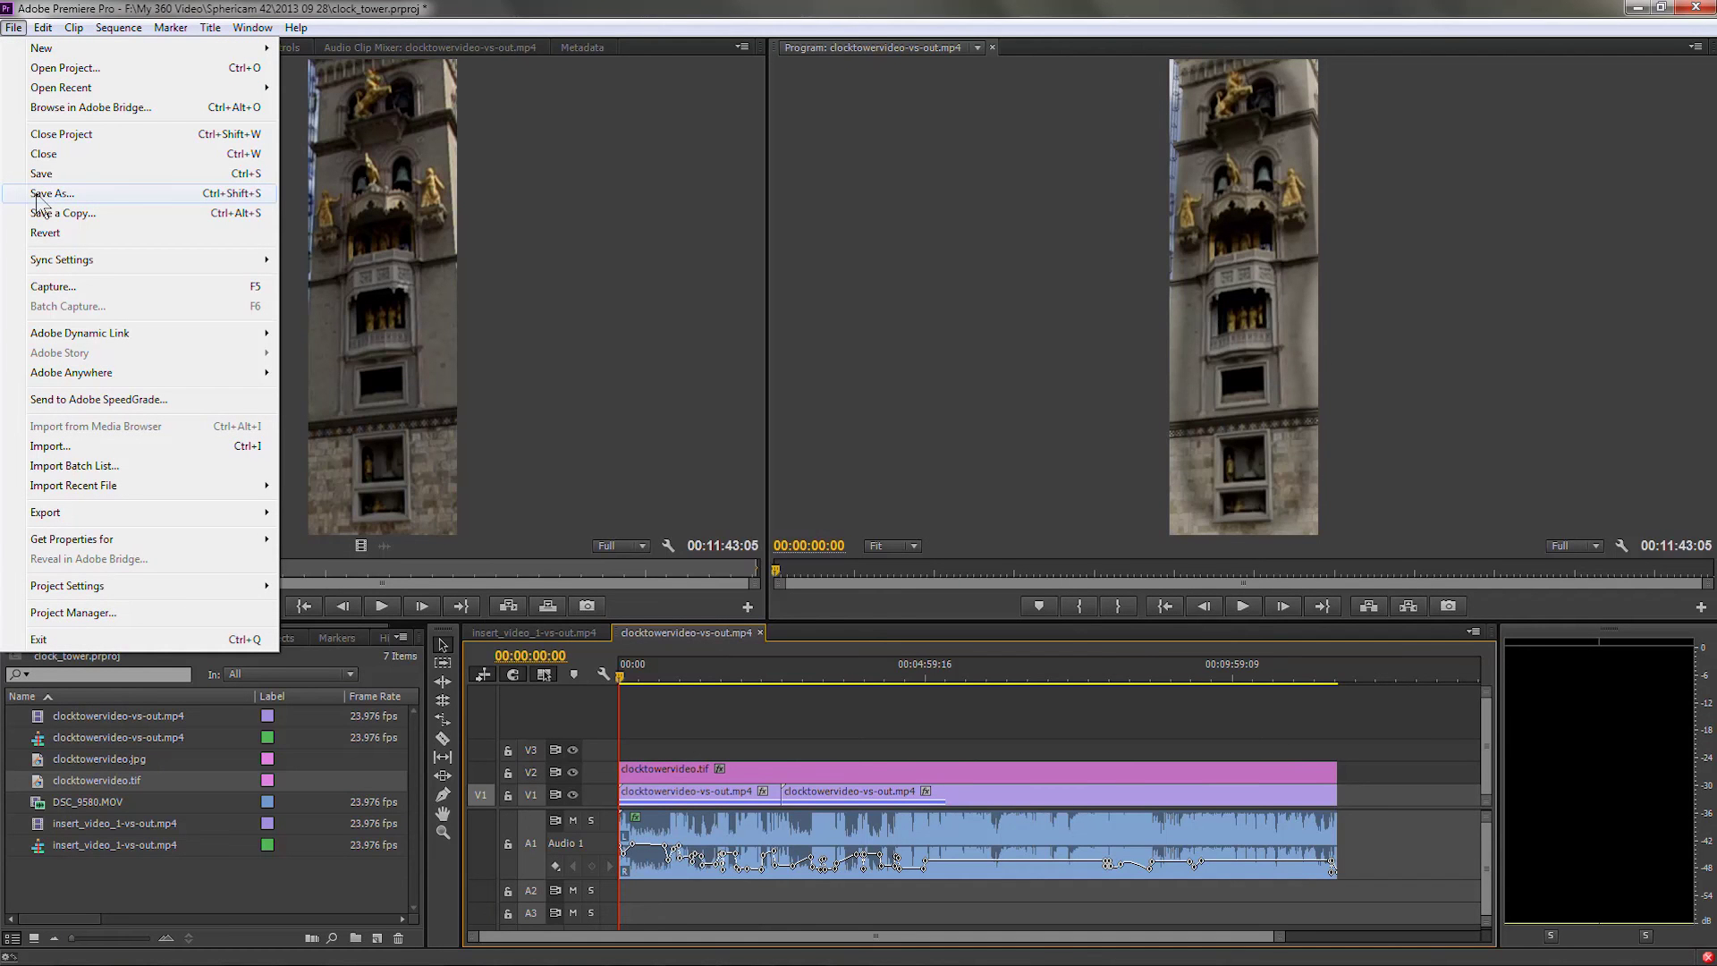
pyautogui.moveTo(68, 517)
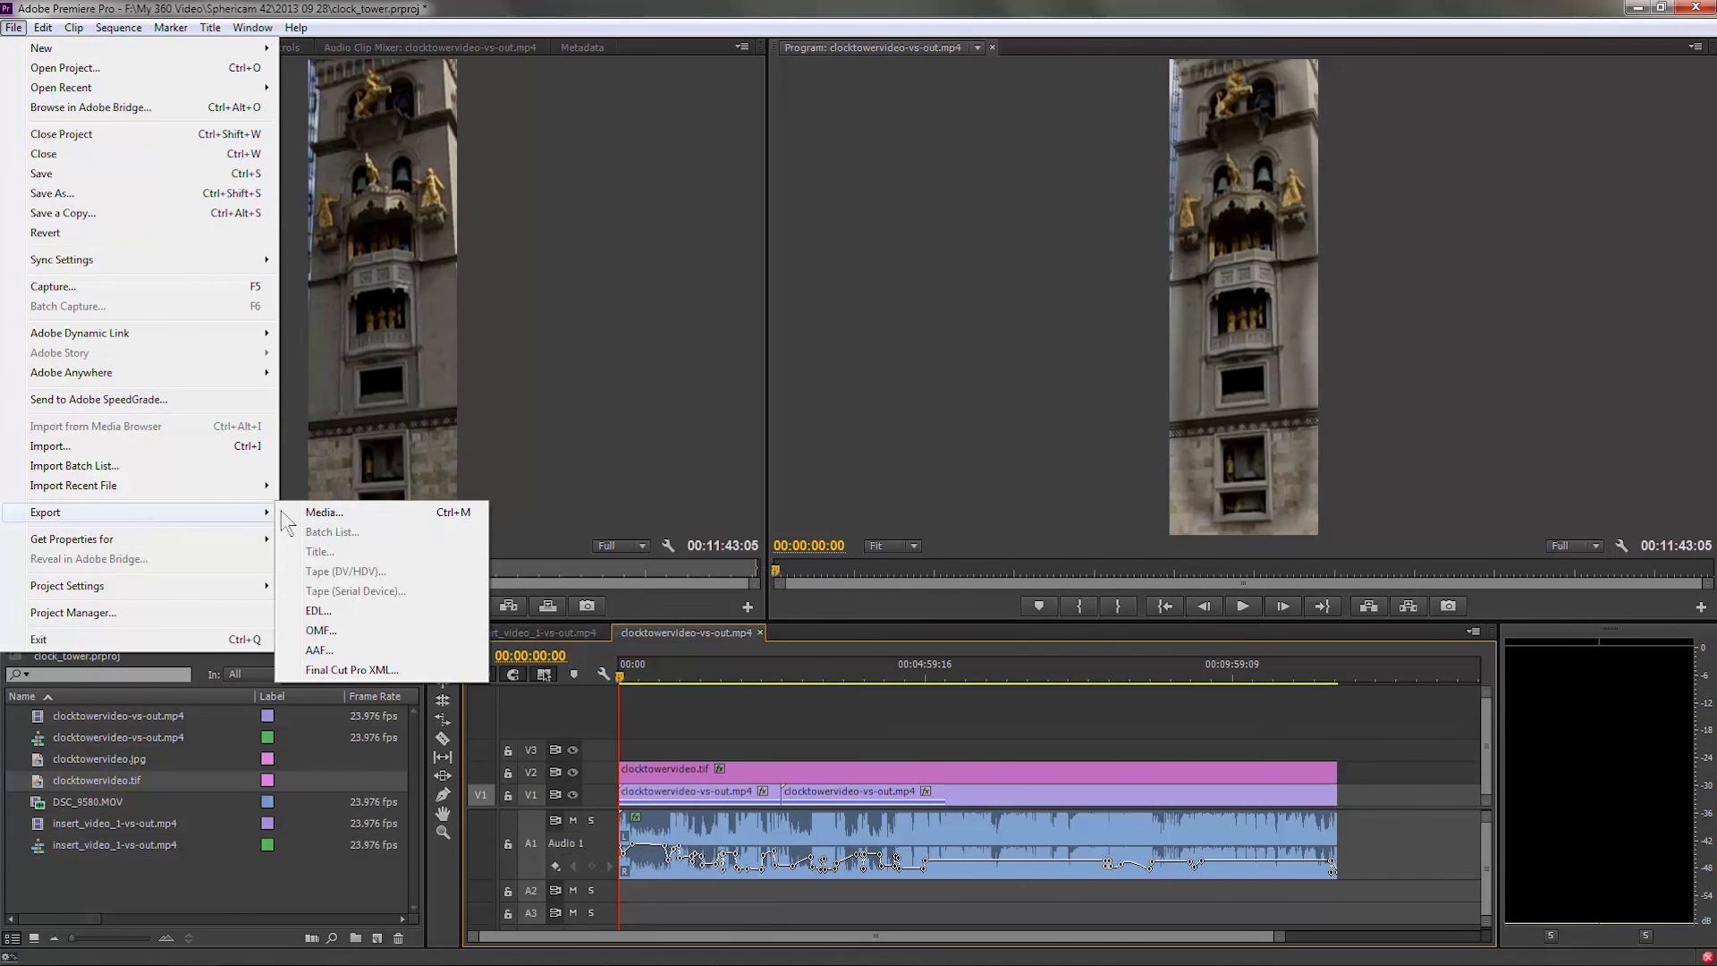
pyautogui.click(324, 512)
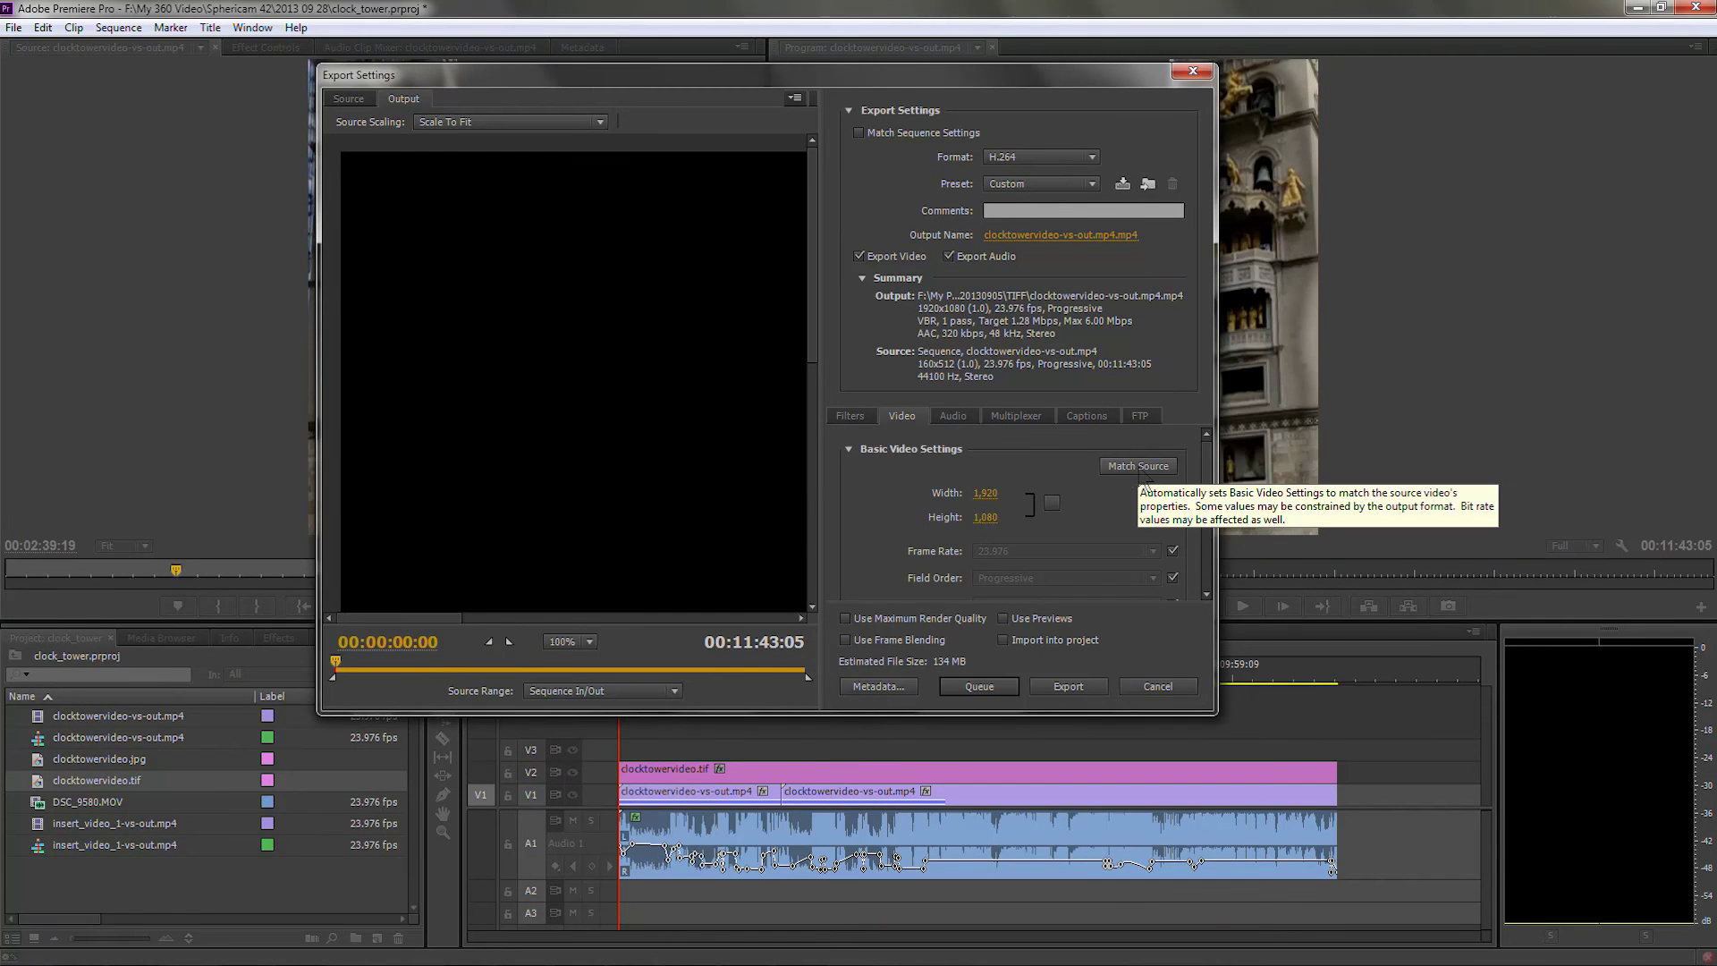
pyautogui.click(1141, 470)
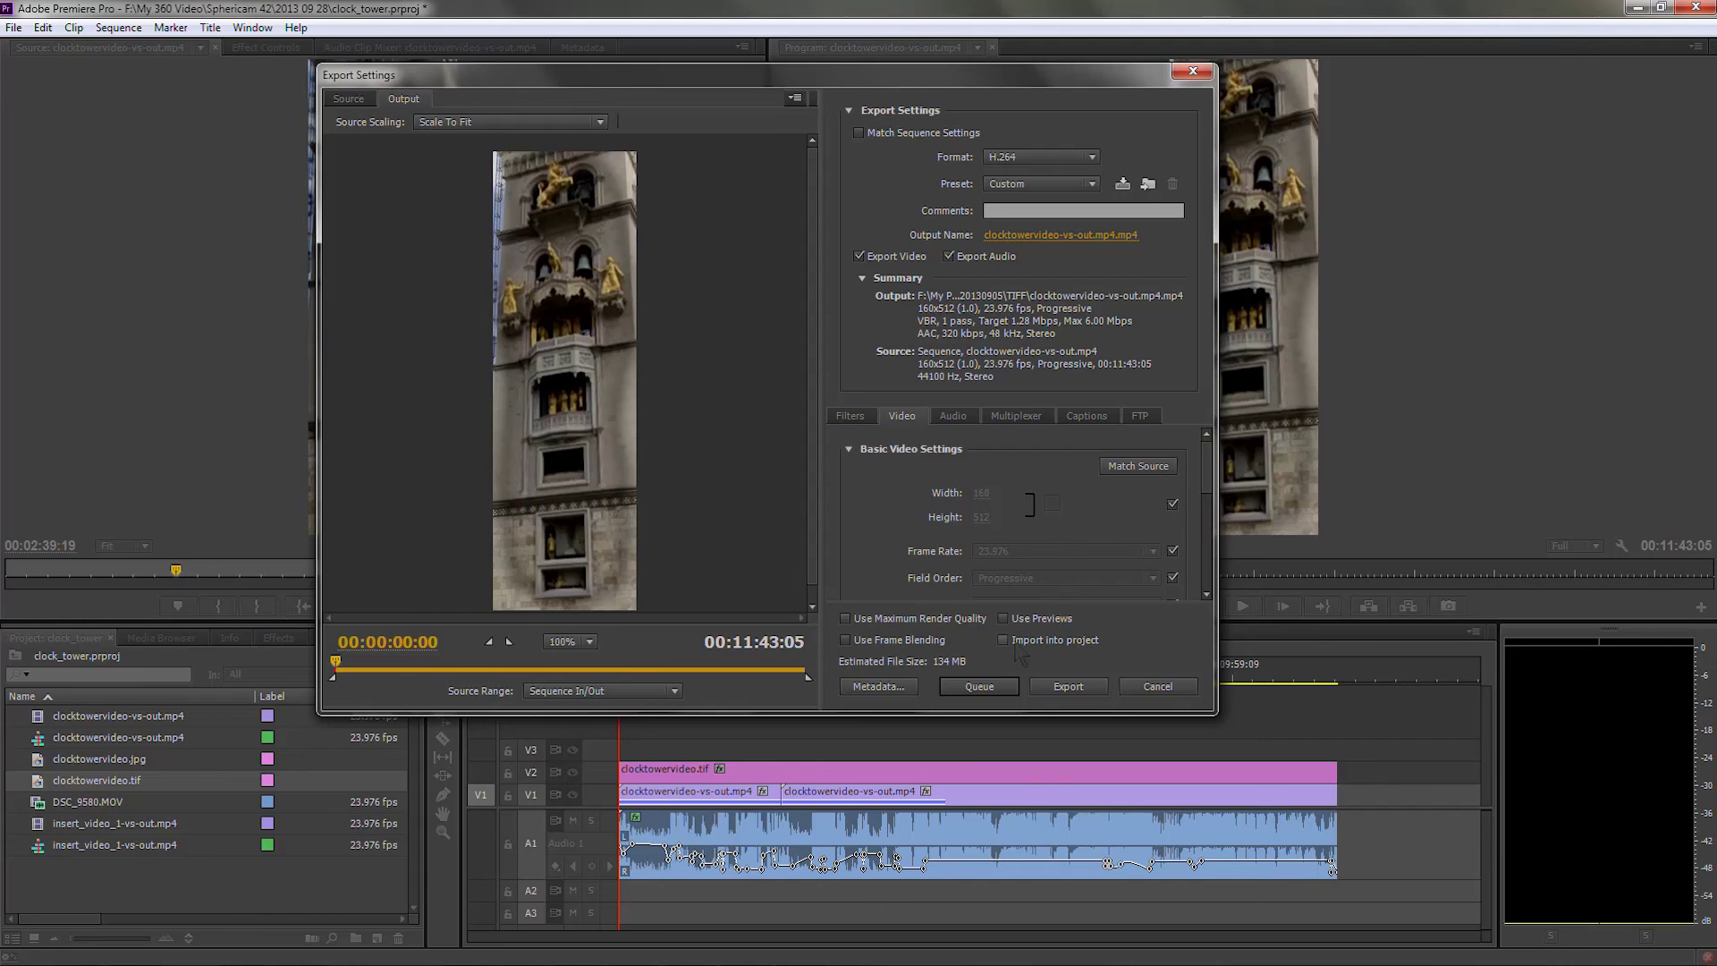
pyautogui.moveTo(1213, 486); pyautogui.dragTo(1210, 590)
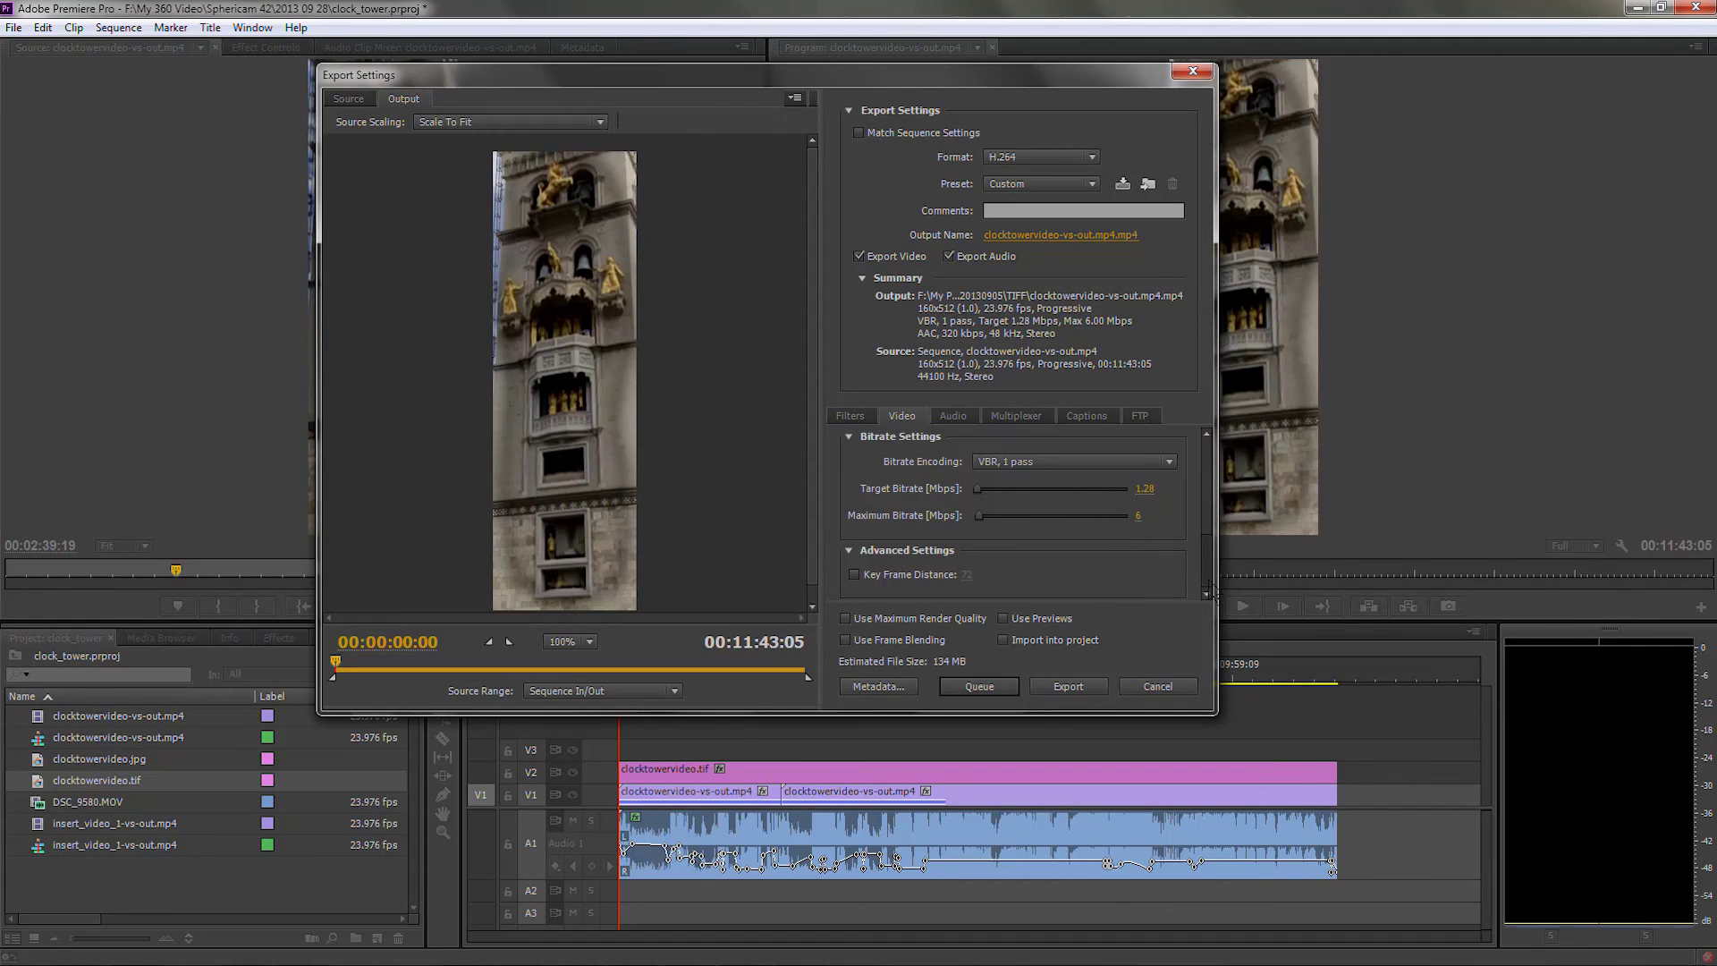
pyautogui.moveTo(1144, 490); pyautogui.dragTo(1075, 502)
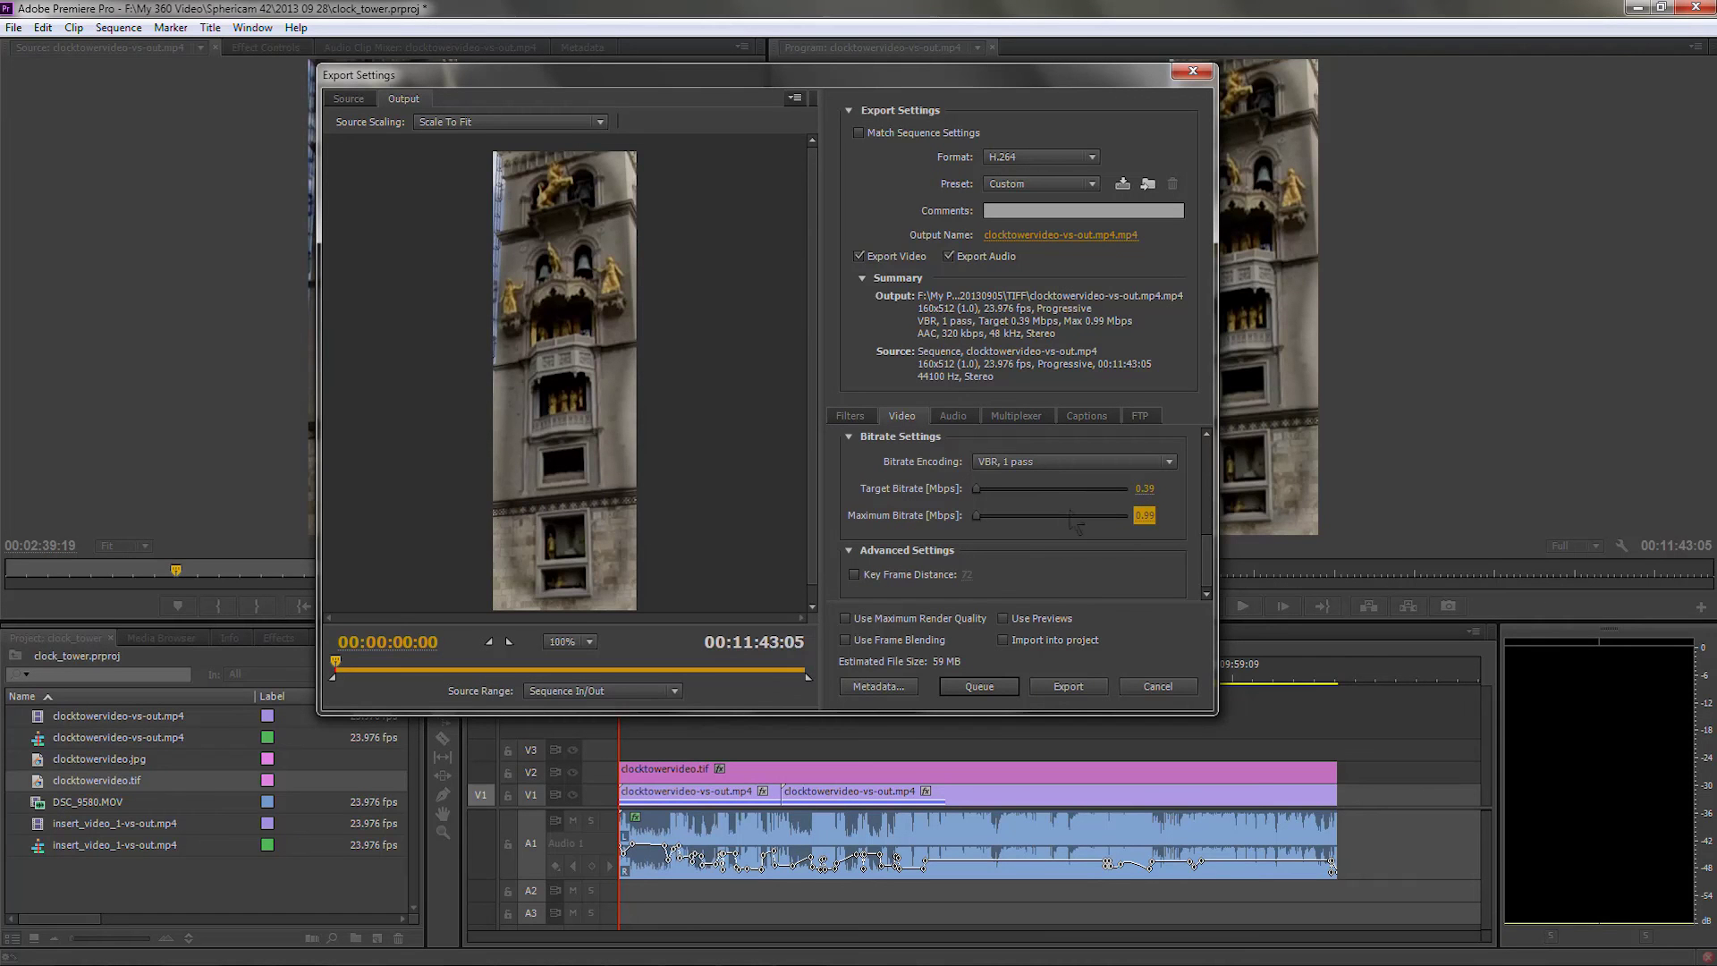
# - Set the target bitrate to 0.19 Mbps and the audio channels to Mono
pyautogui.click(1145, 489)
pyautogui.press('Return')
pyautogui.click(956, 416)
pyautogui.scroll(-3, 1020, 488)
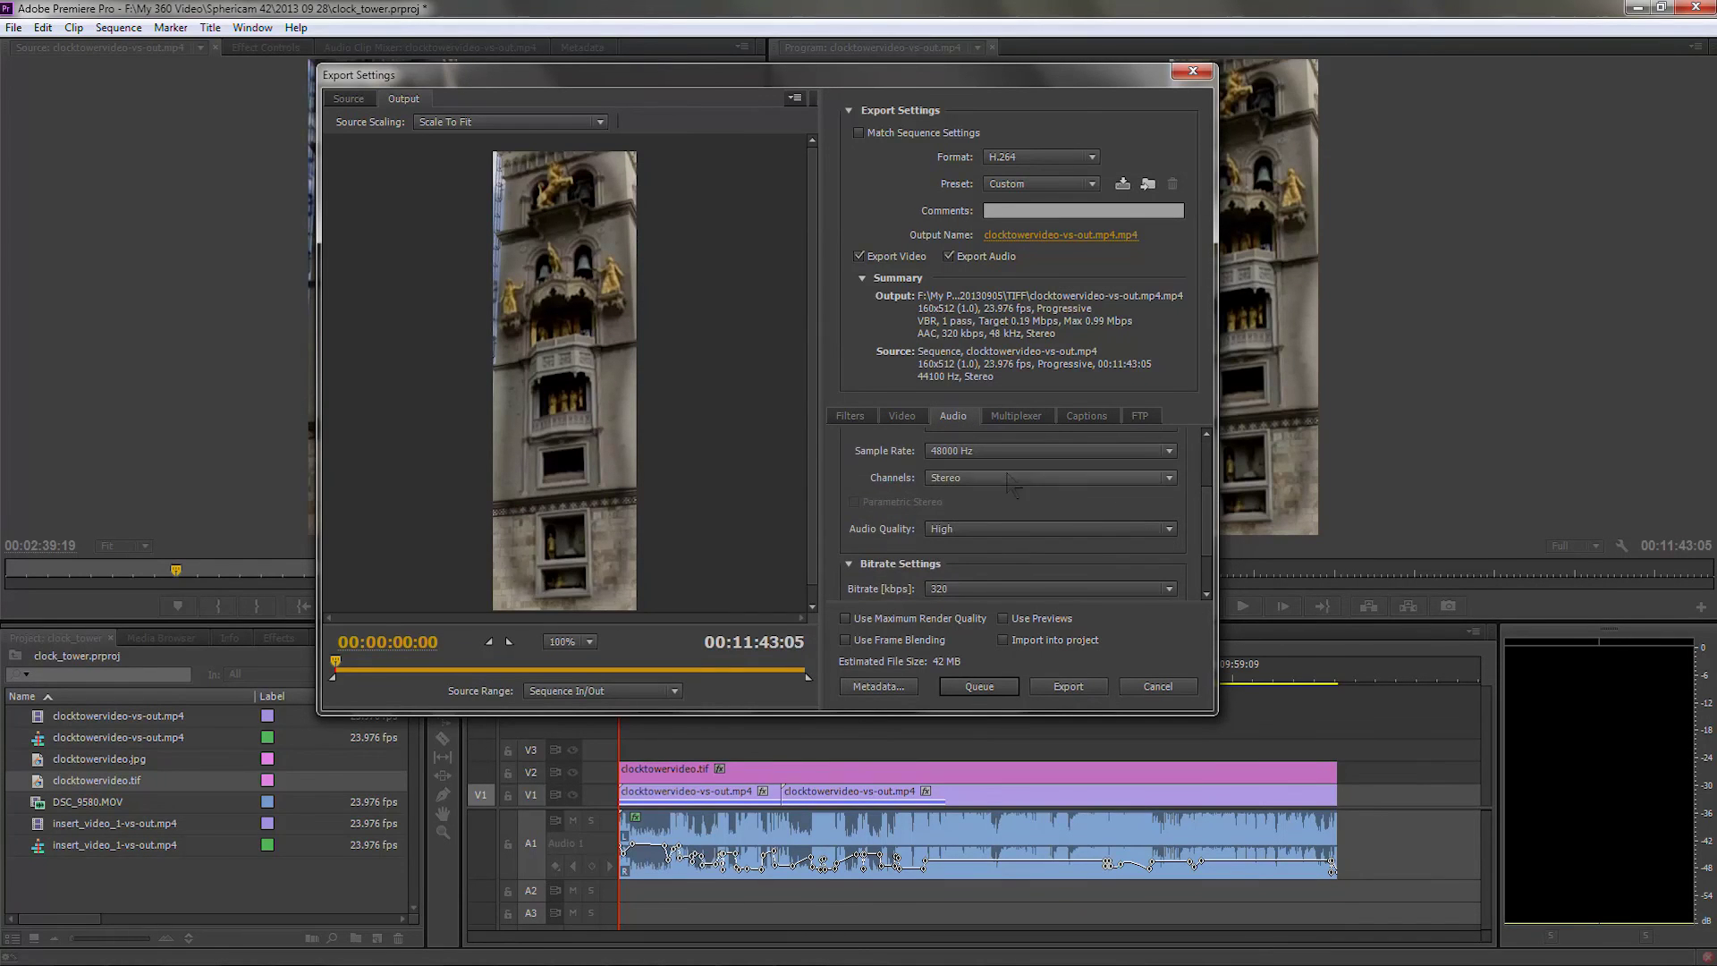
pyautogui.click(957, 481)
pyautogui.click(975, 499)
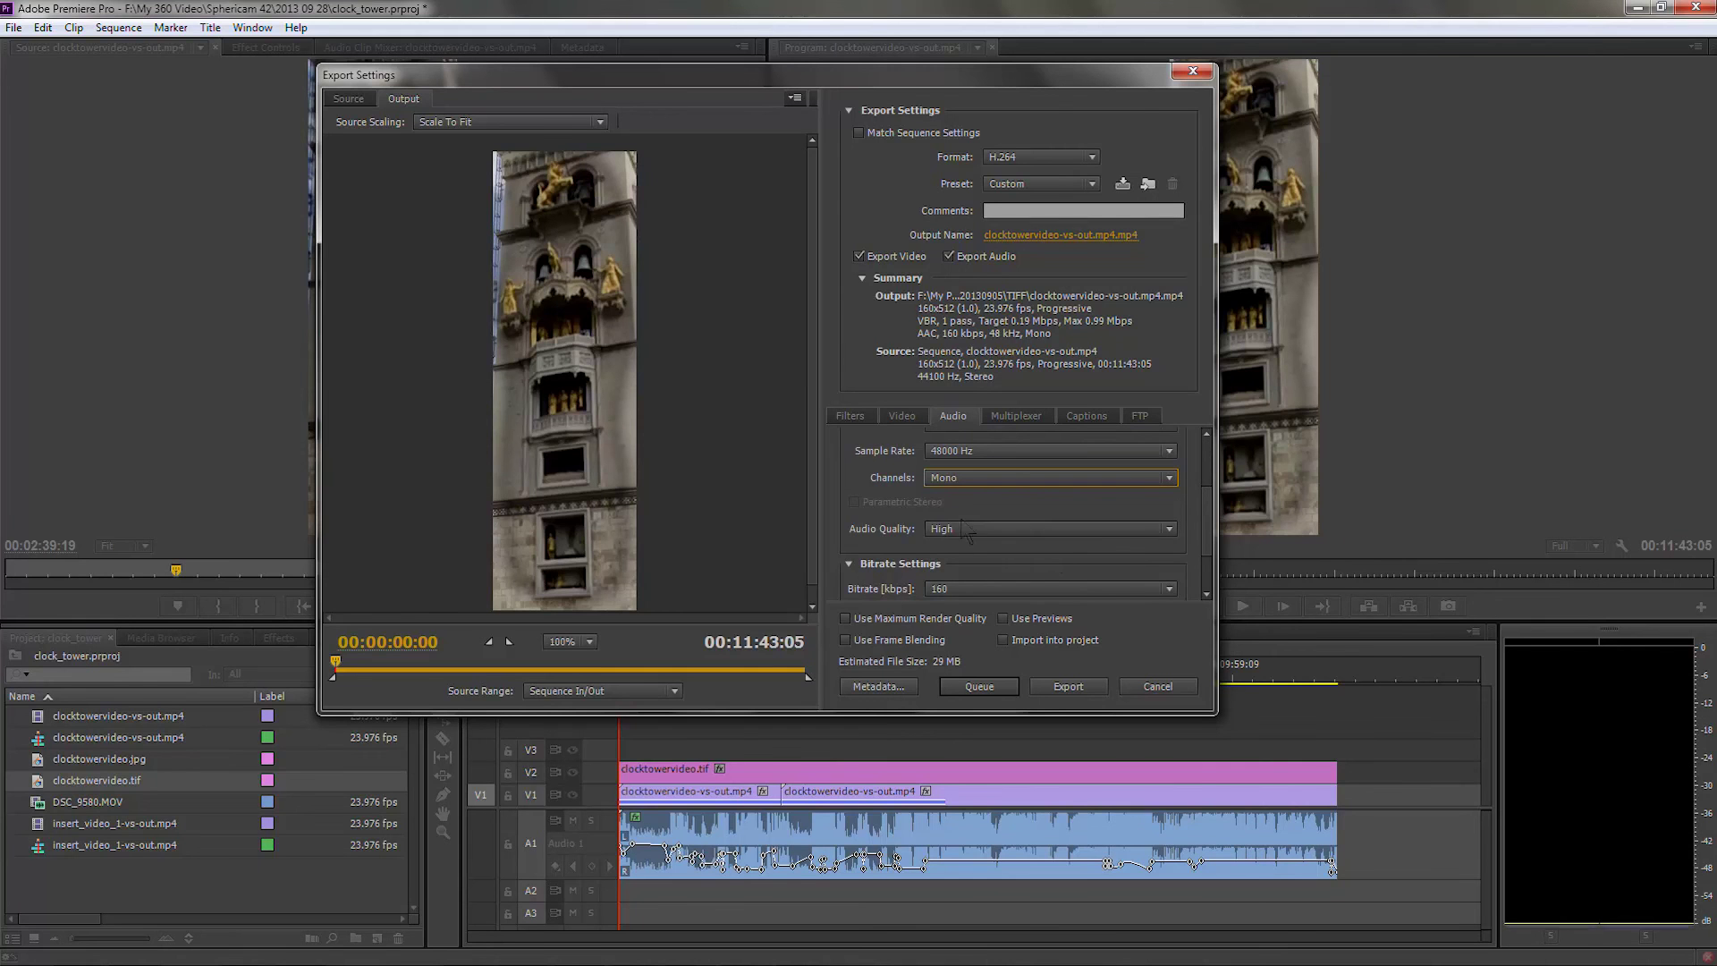
pyautogui.scroll(-2, 1211, 520)
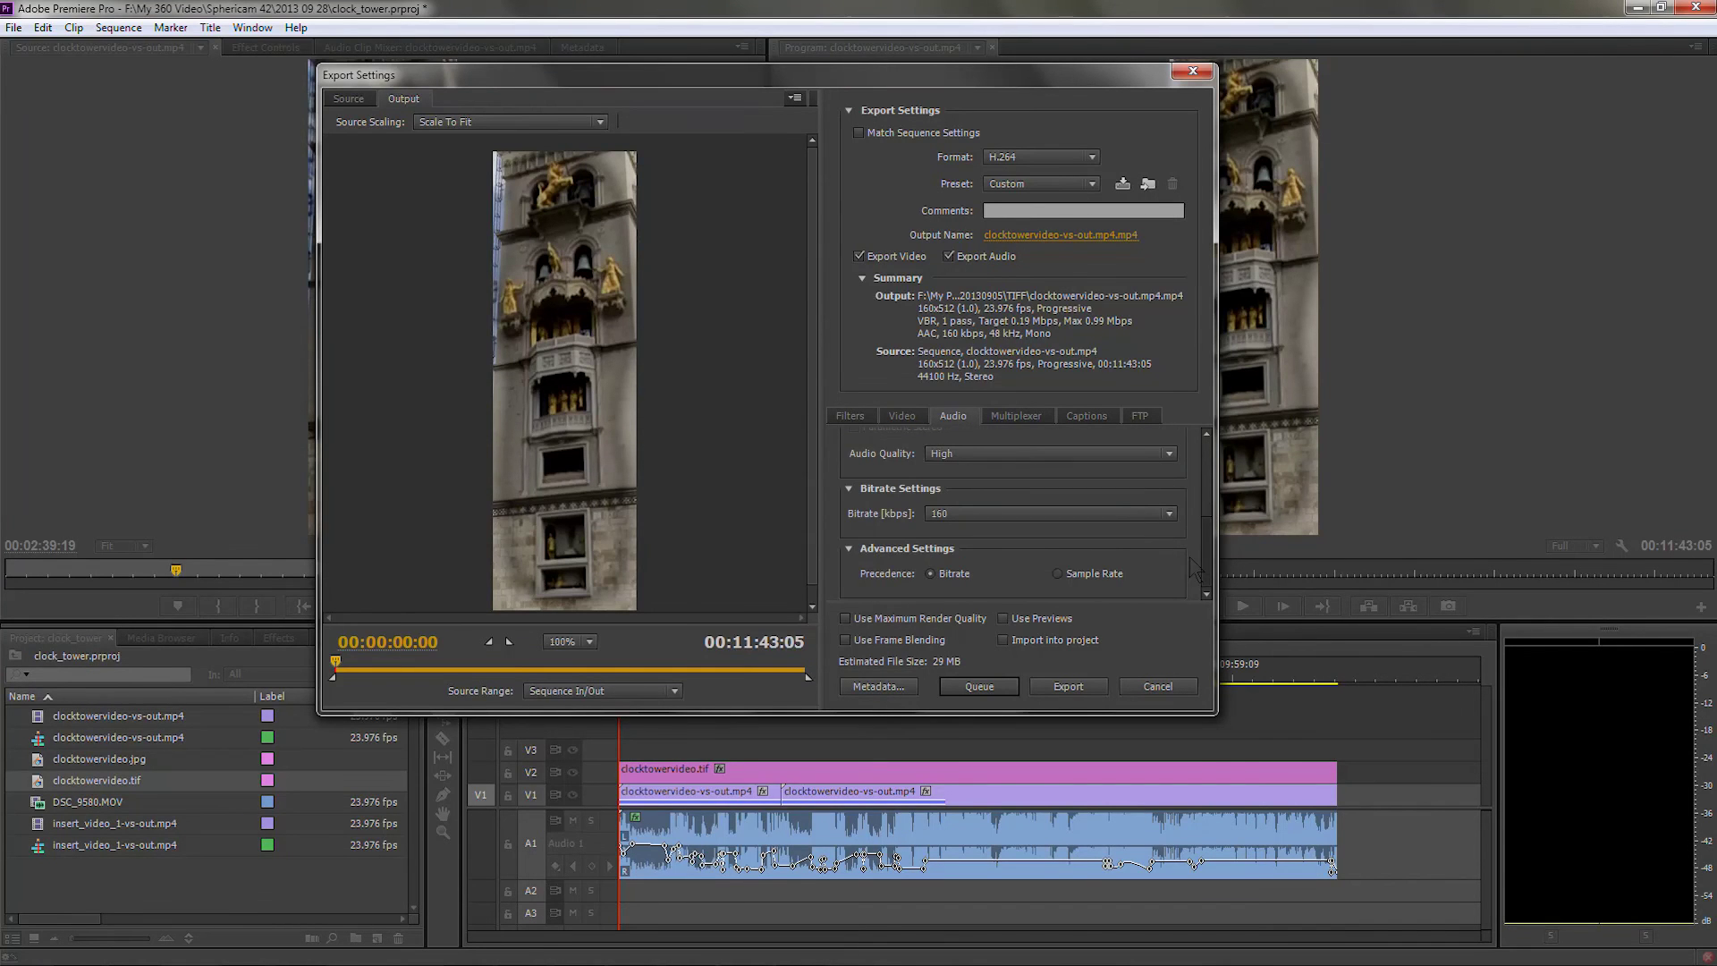
pyautogui.scroll(2, 1197, 511)
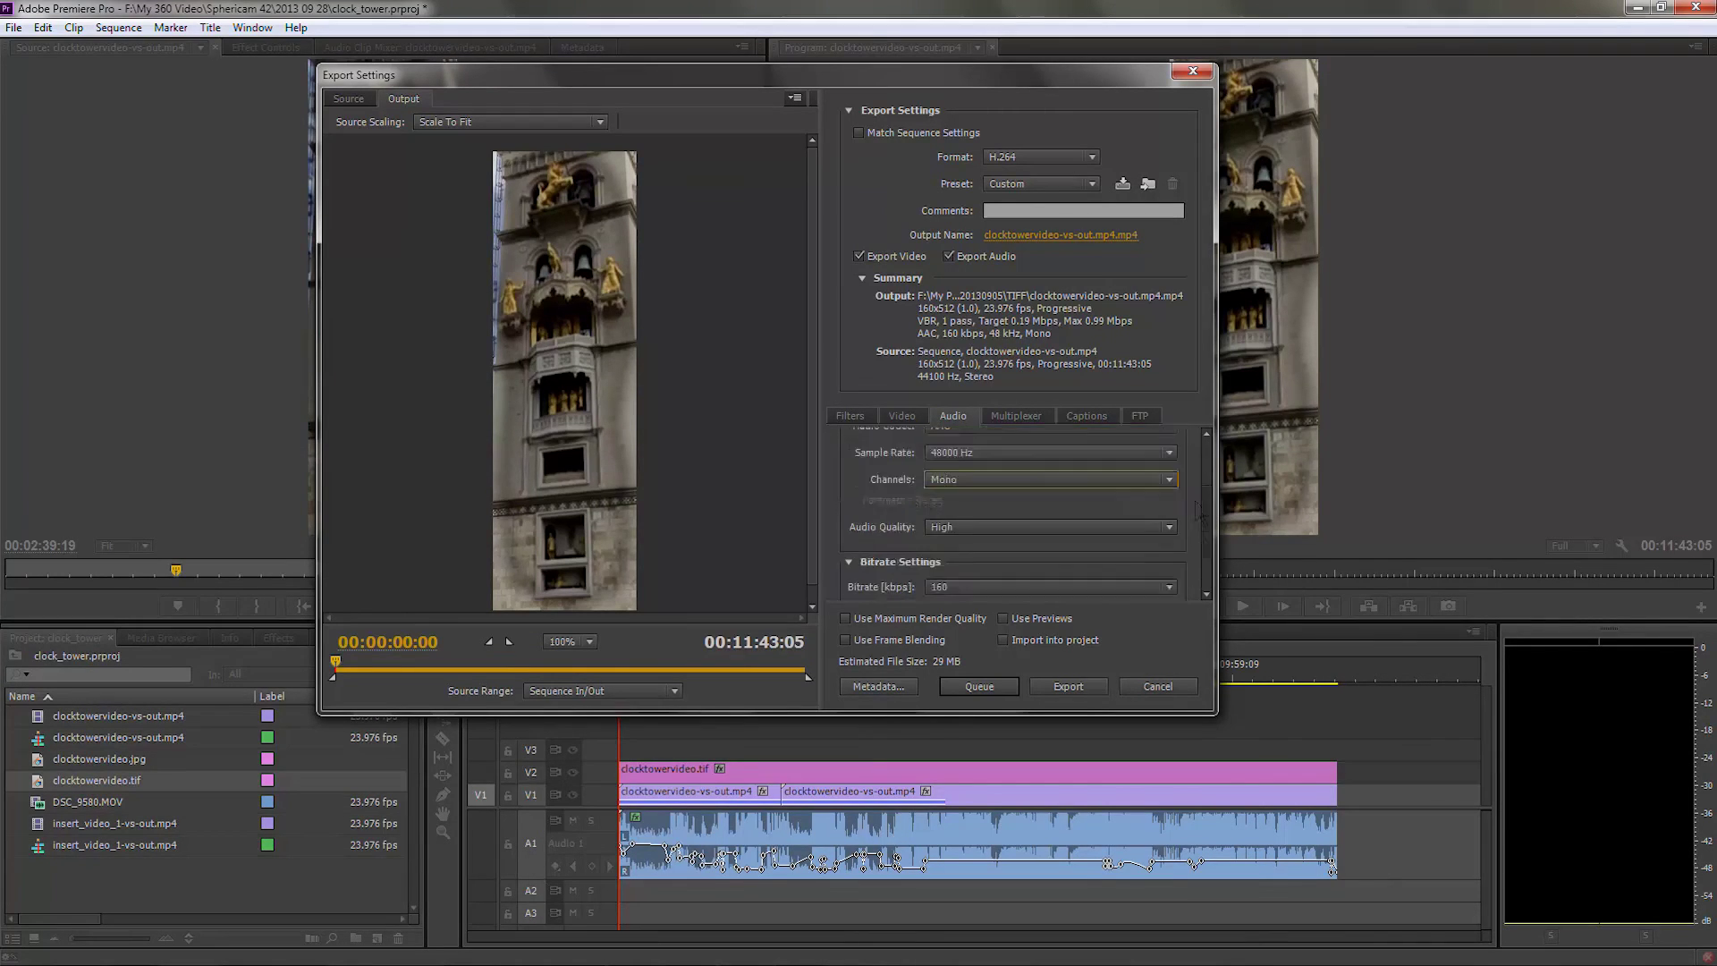
pyautogui.click(904, 417)
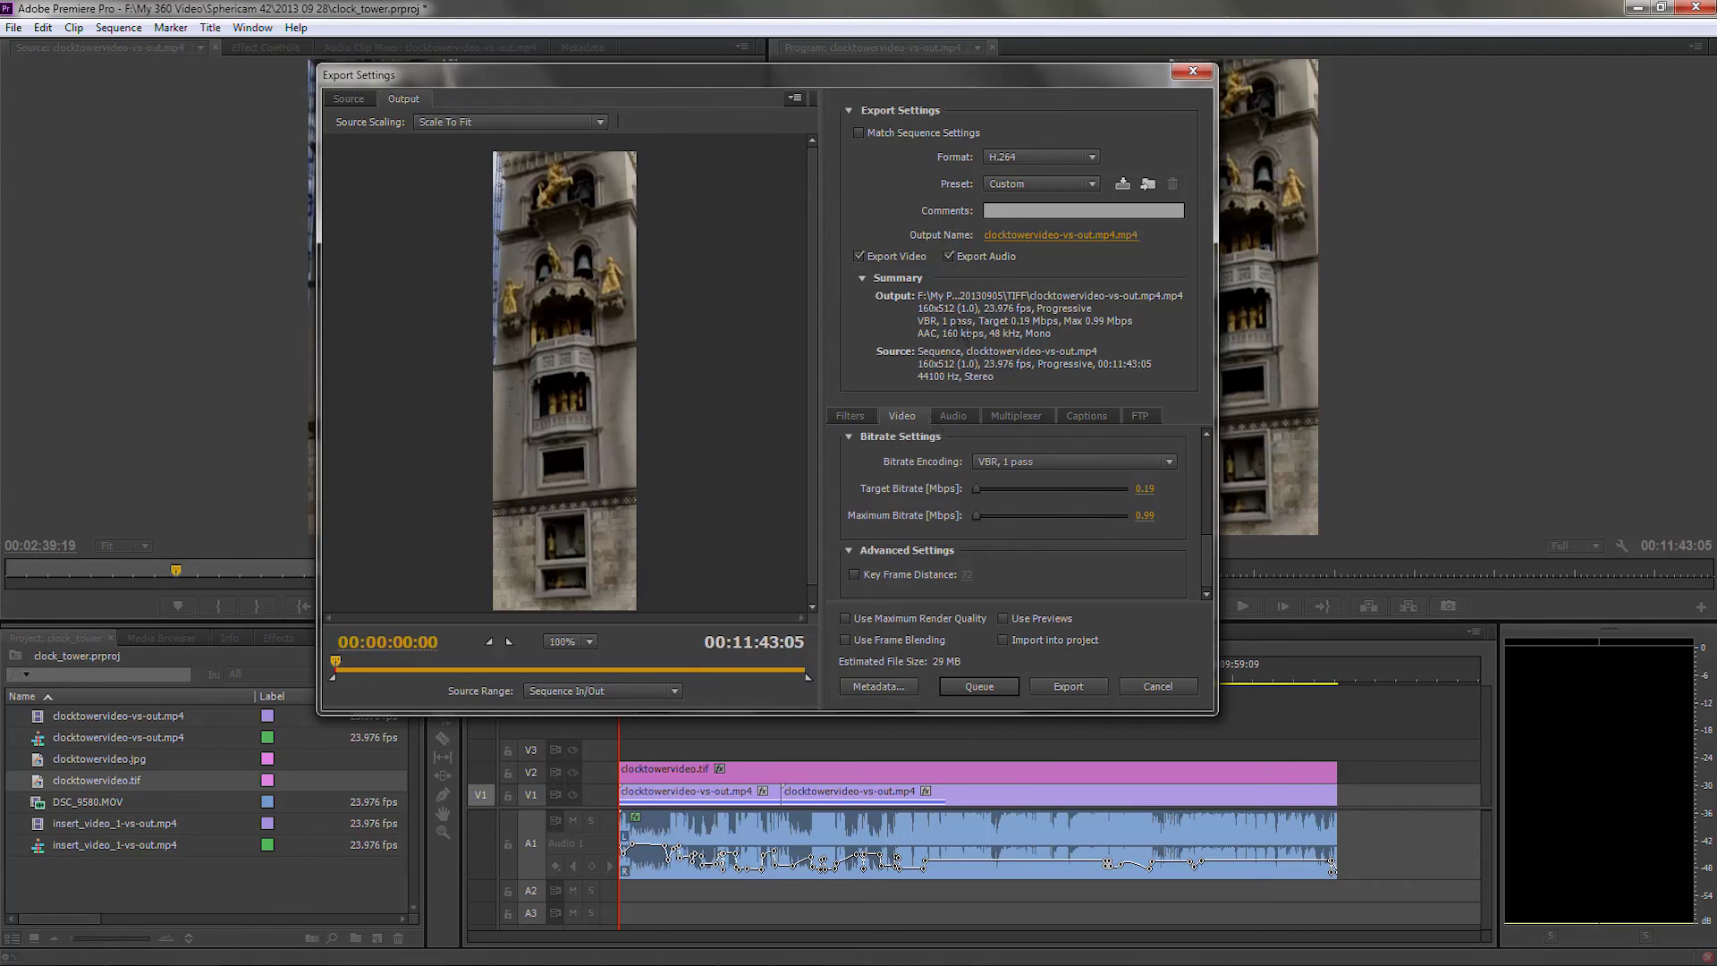
# - Set the output file name to Clock_Tower_Audio2.mp4 and start the export
pyautogui.click(1021, 236)
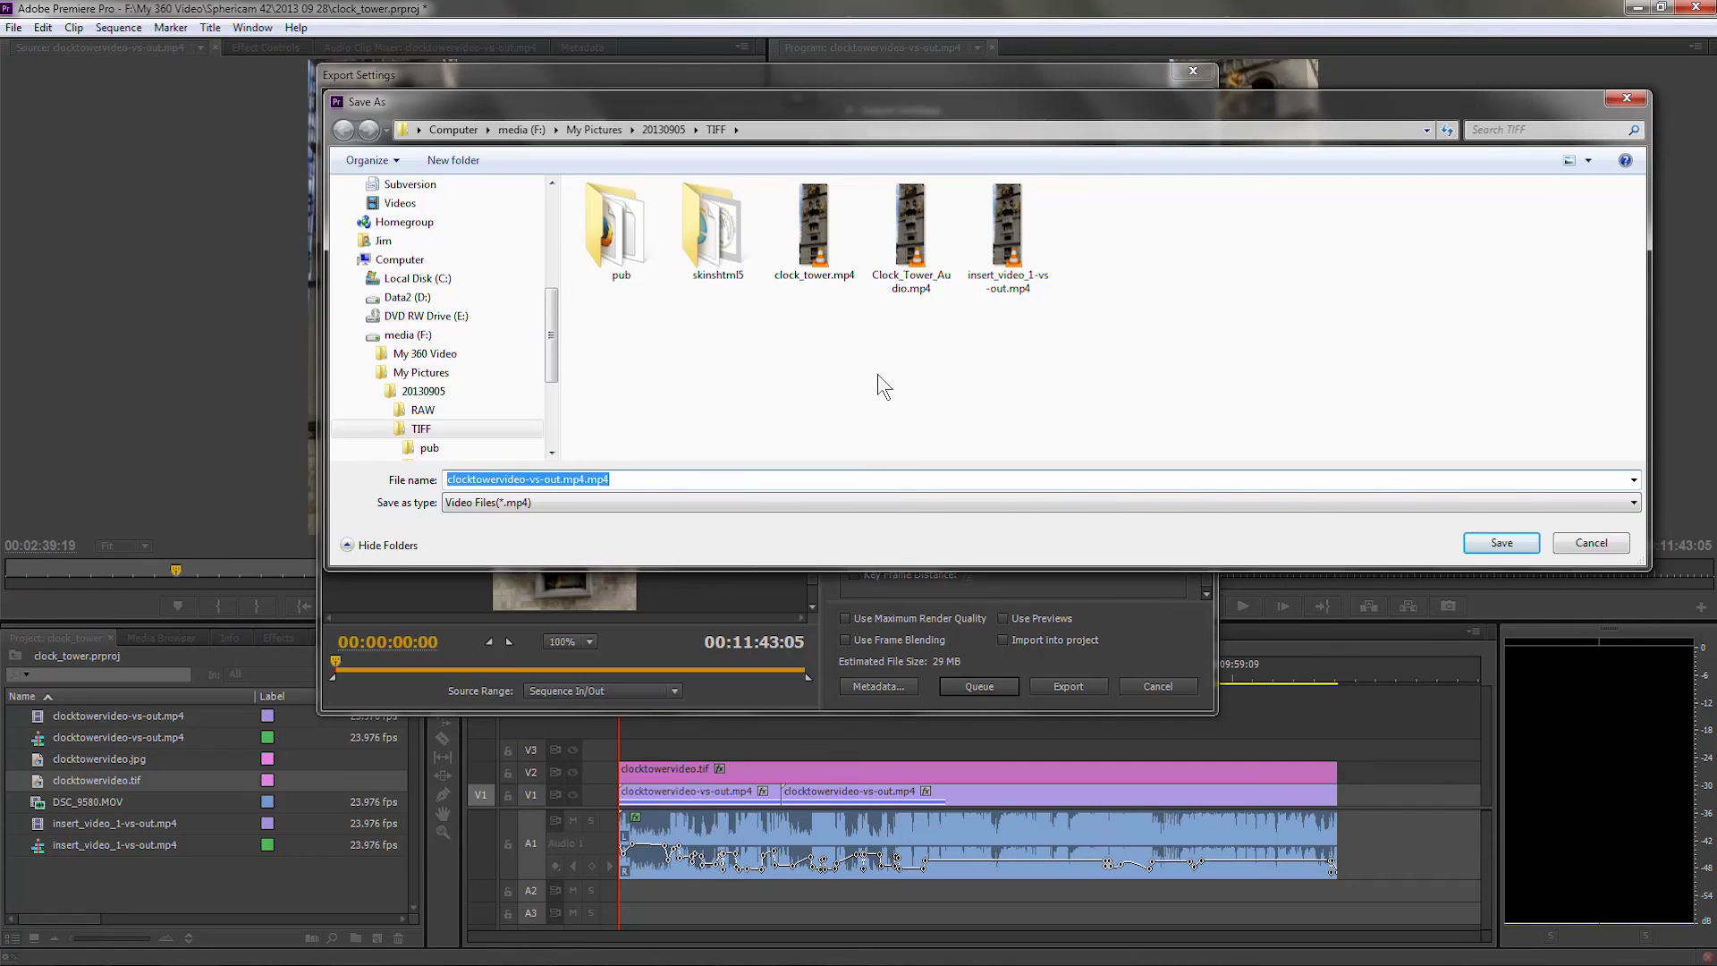
pyautogui.write('Clock_Tower_Audio.mp4')
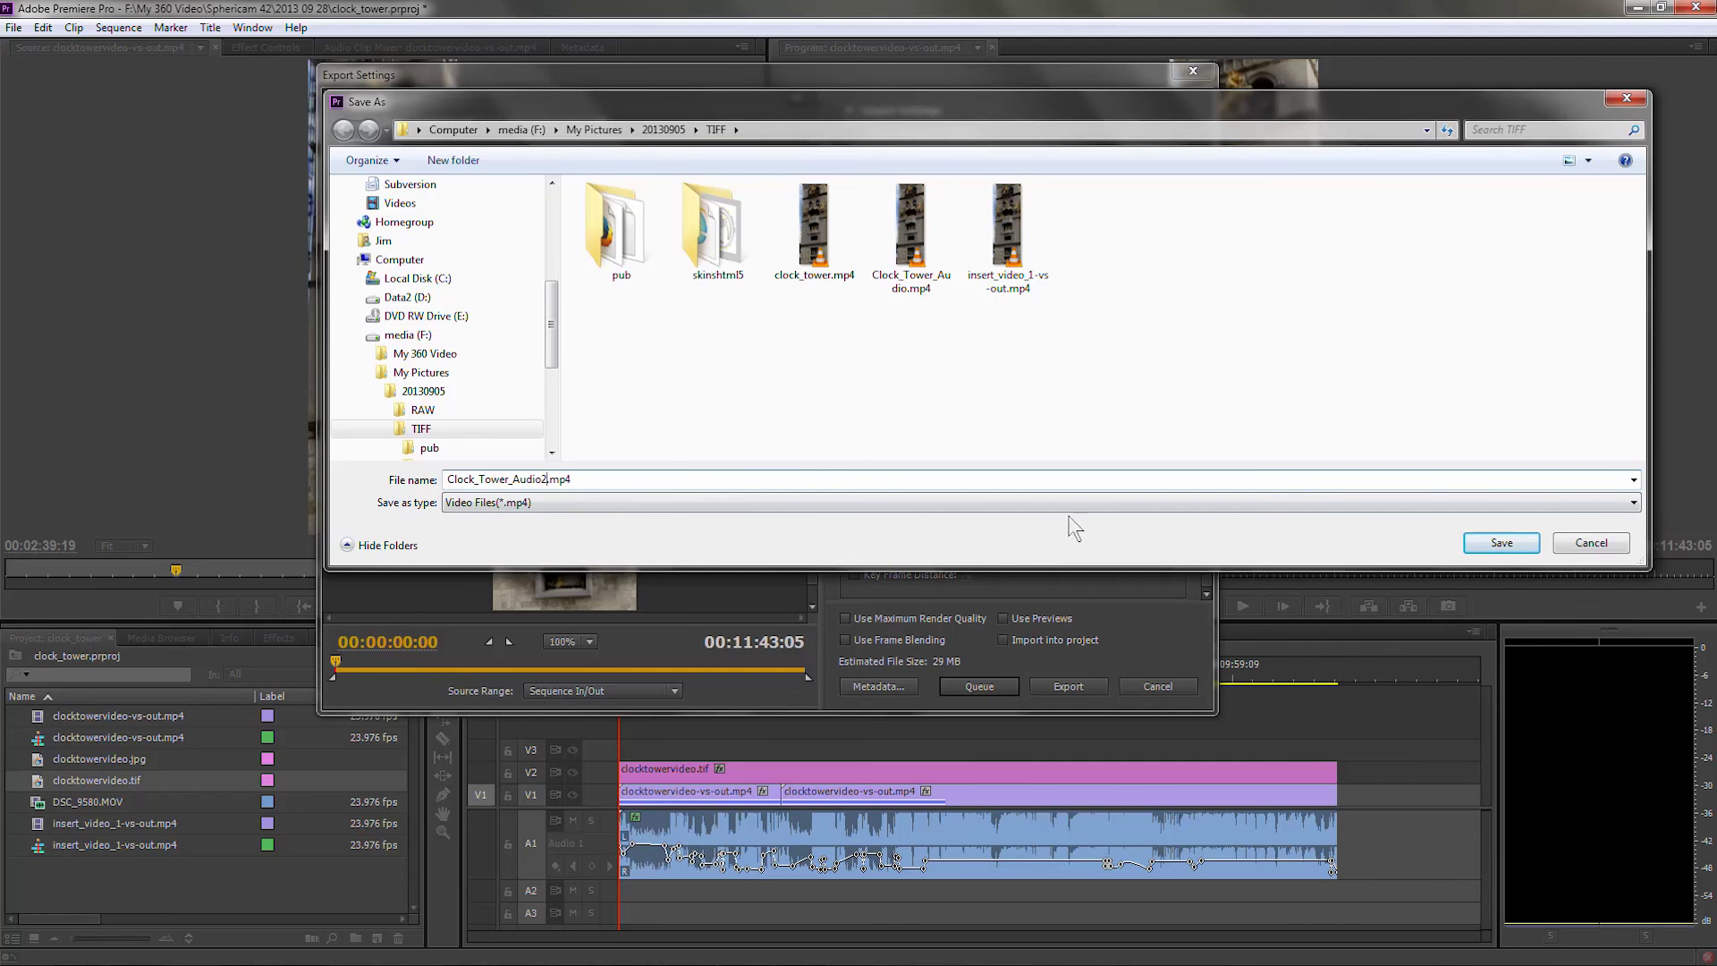
pyautogui.click(1491, 546)
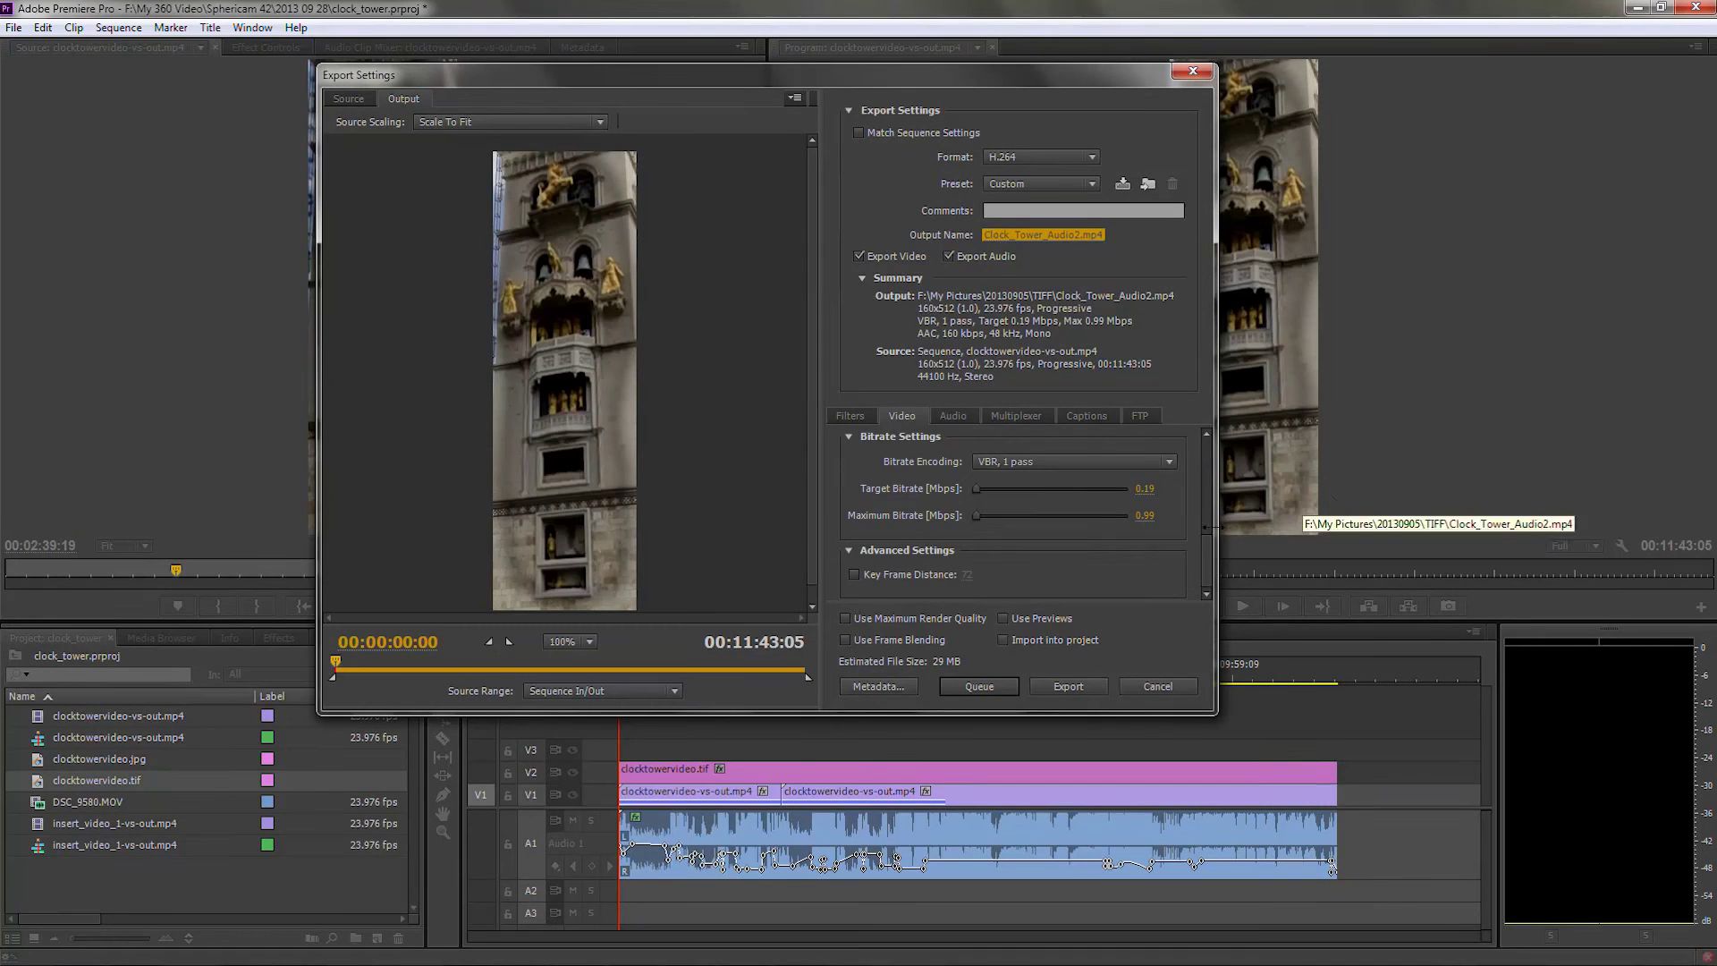
pyautogui.click(1084, 698)
# - Move the rendering progress dialog aside, wait for the export, then close Premiere Pro
pyautogui.moveTo(837, 319); pyautogui.dragTo(789, 367)
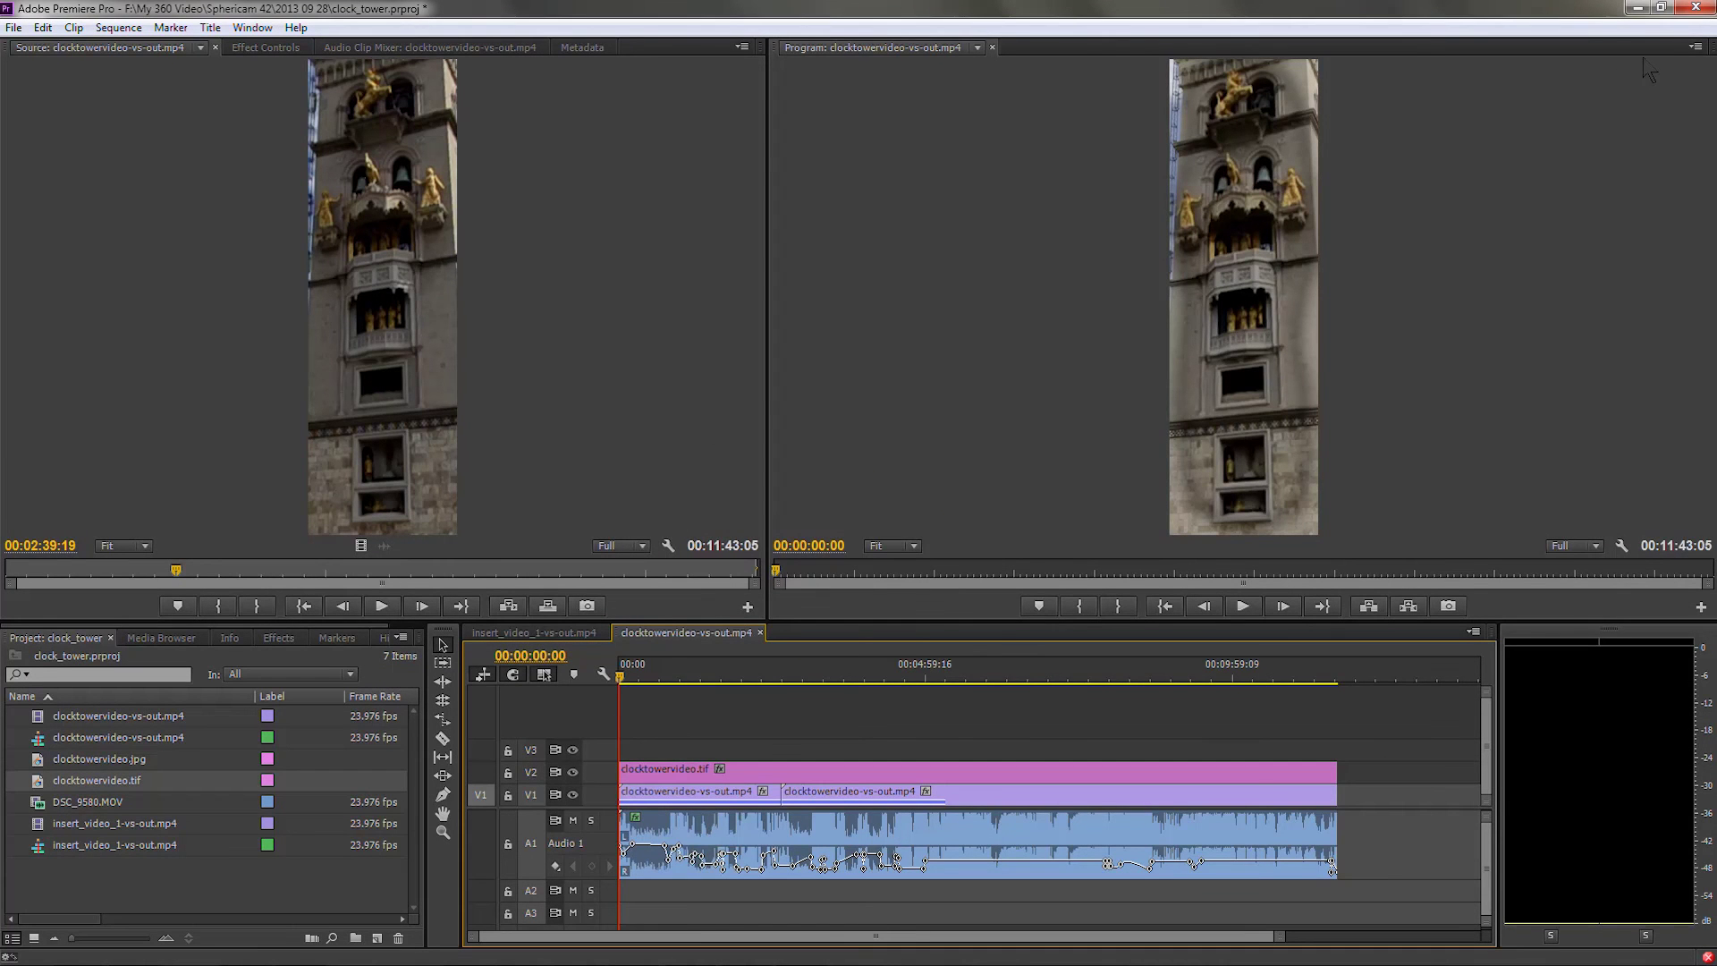
pyautogui.click(1698, 9)
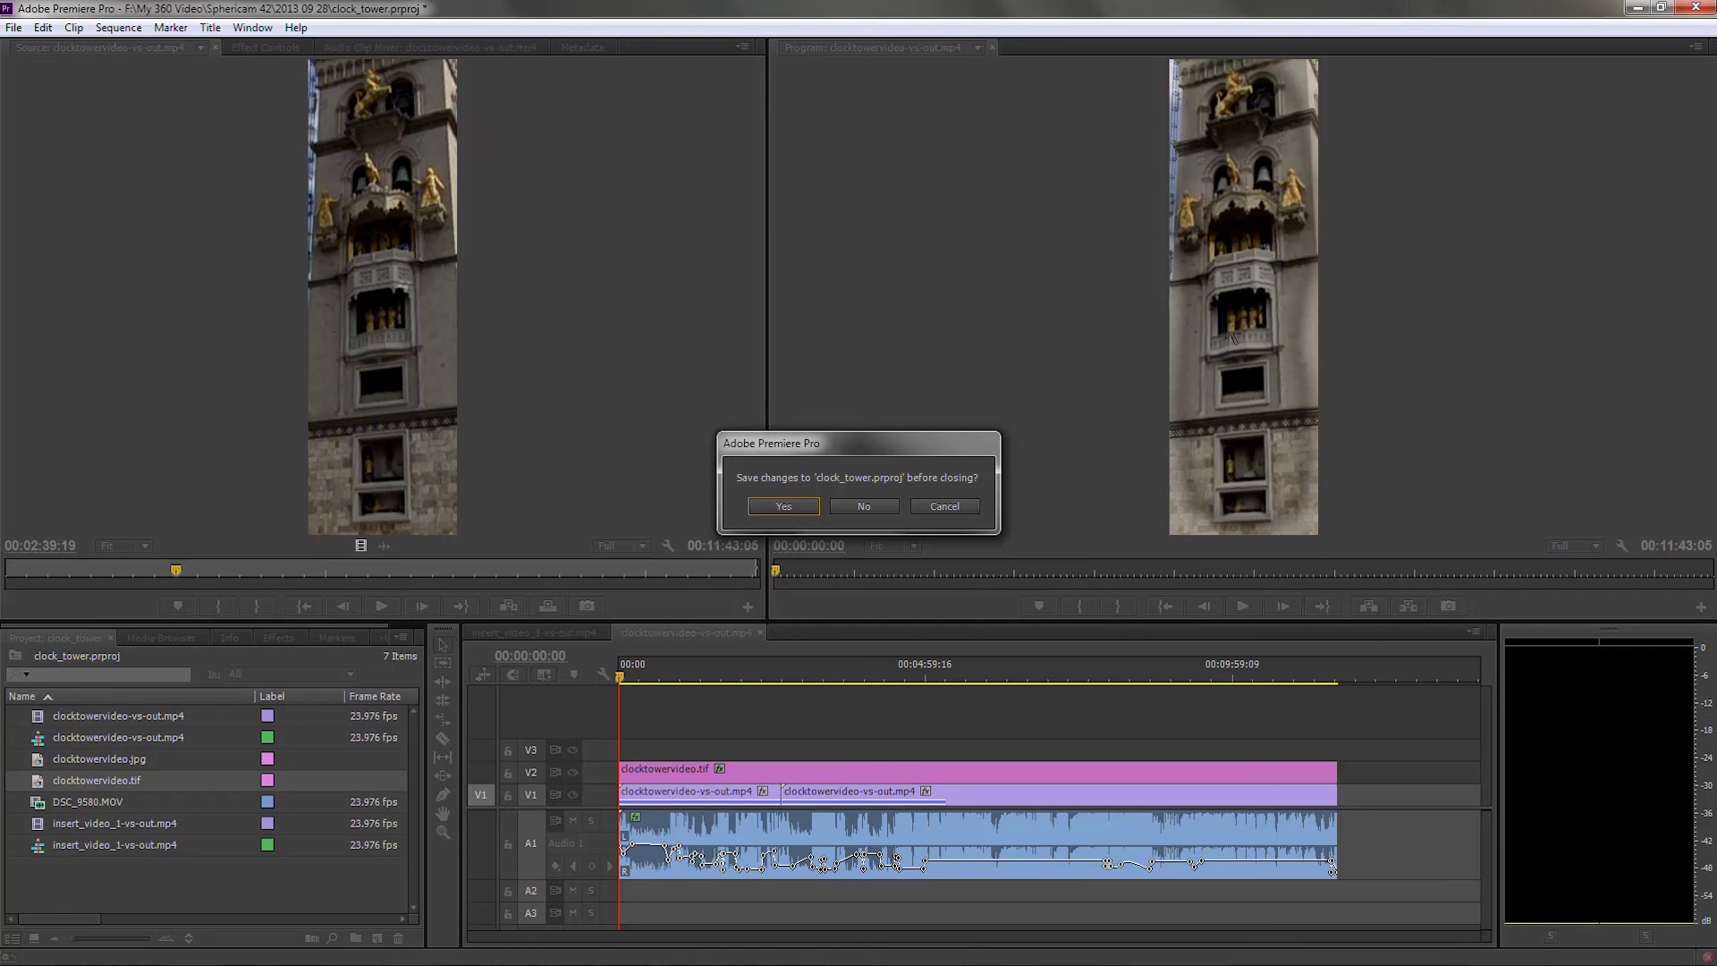
# - Save clock_tower.prproj at the prompt and let Premiere Pro close
pyautogui.click(784, 506)
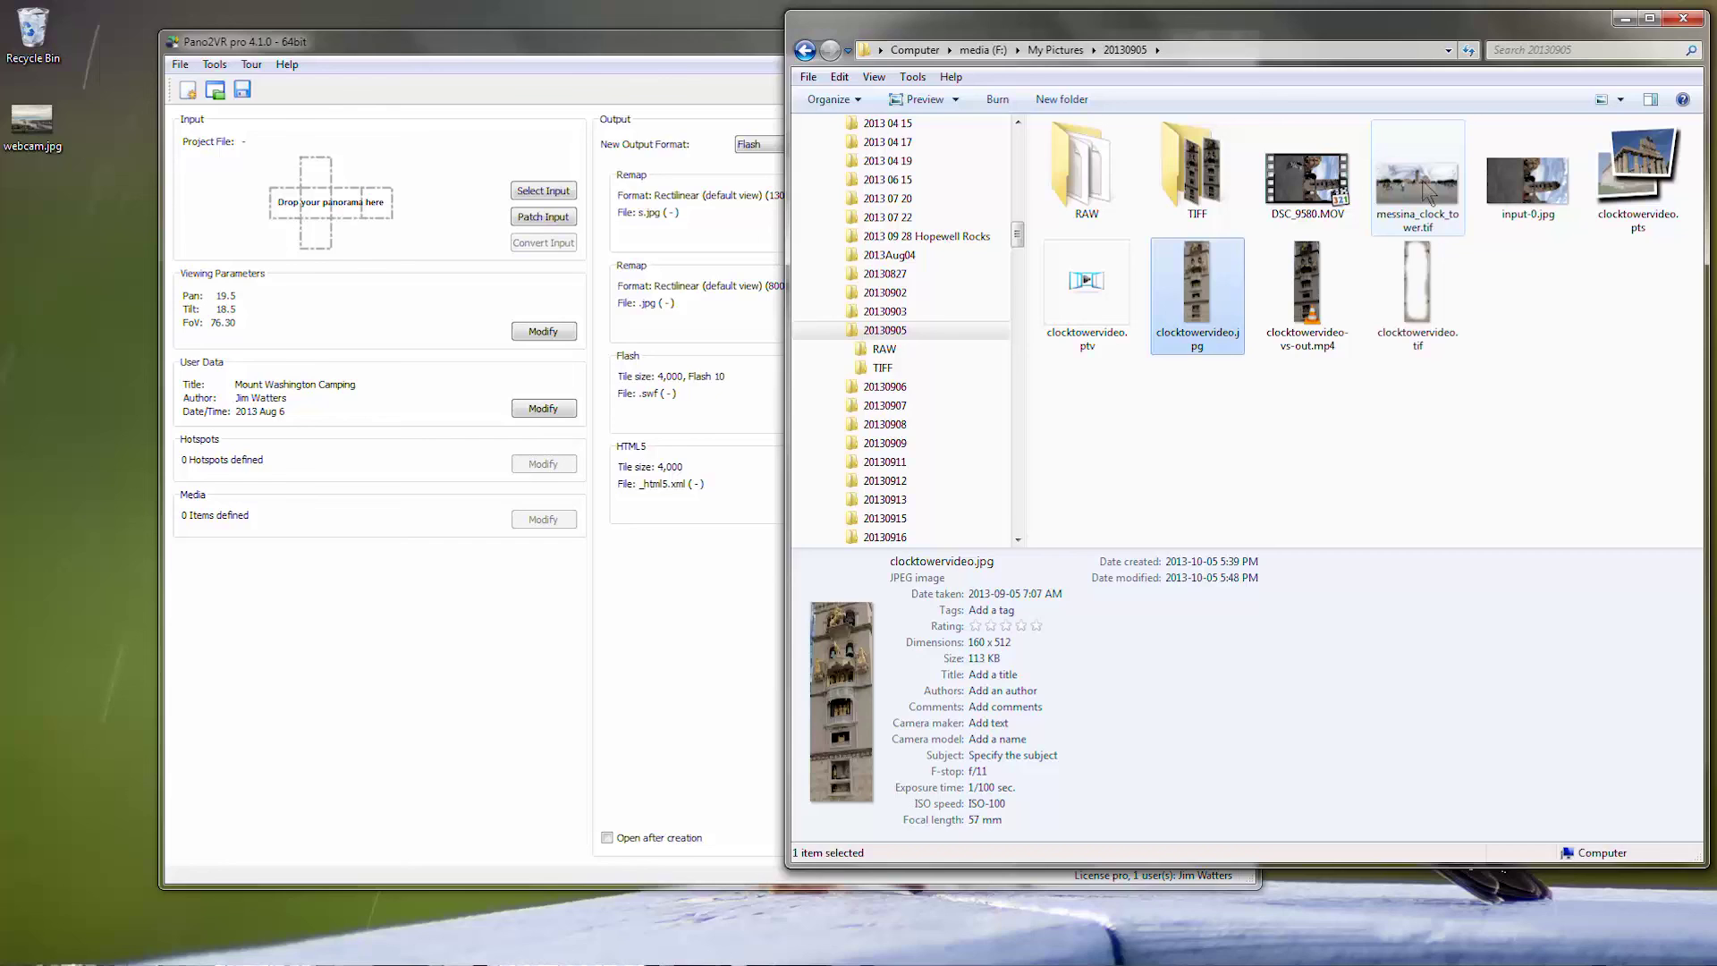
pyautogui.moveTo(1418, 179); pyautogui.dragTo(396, 204)
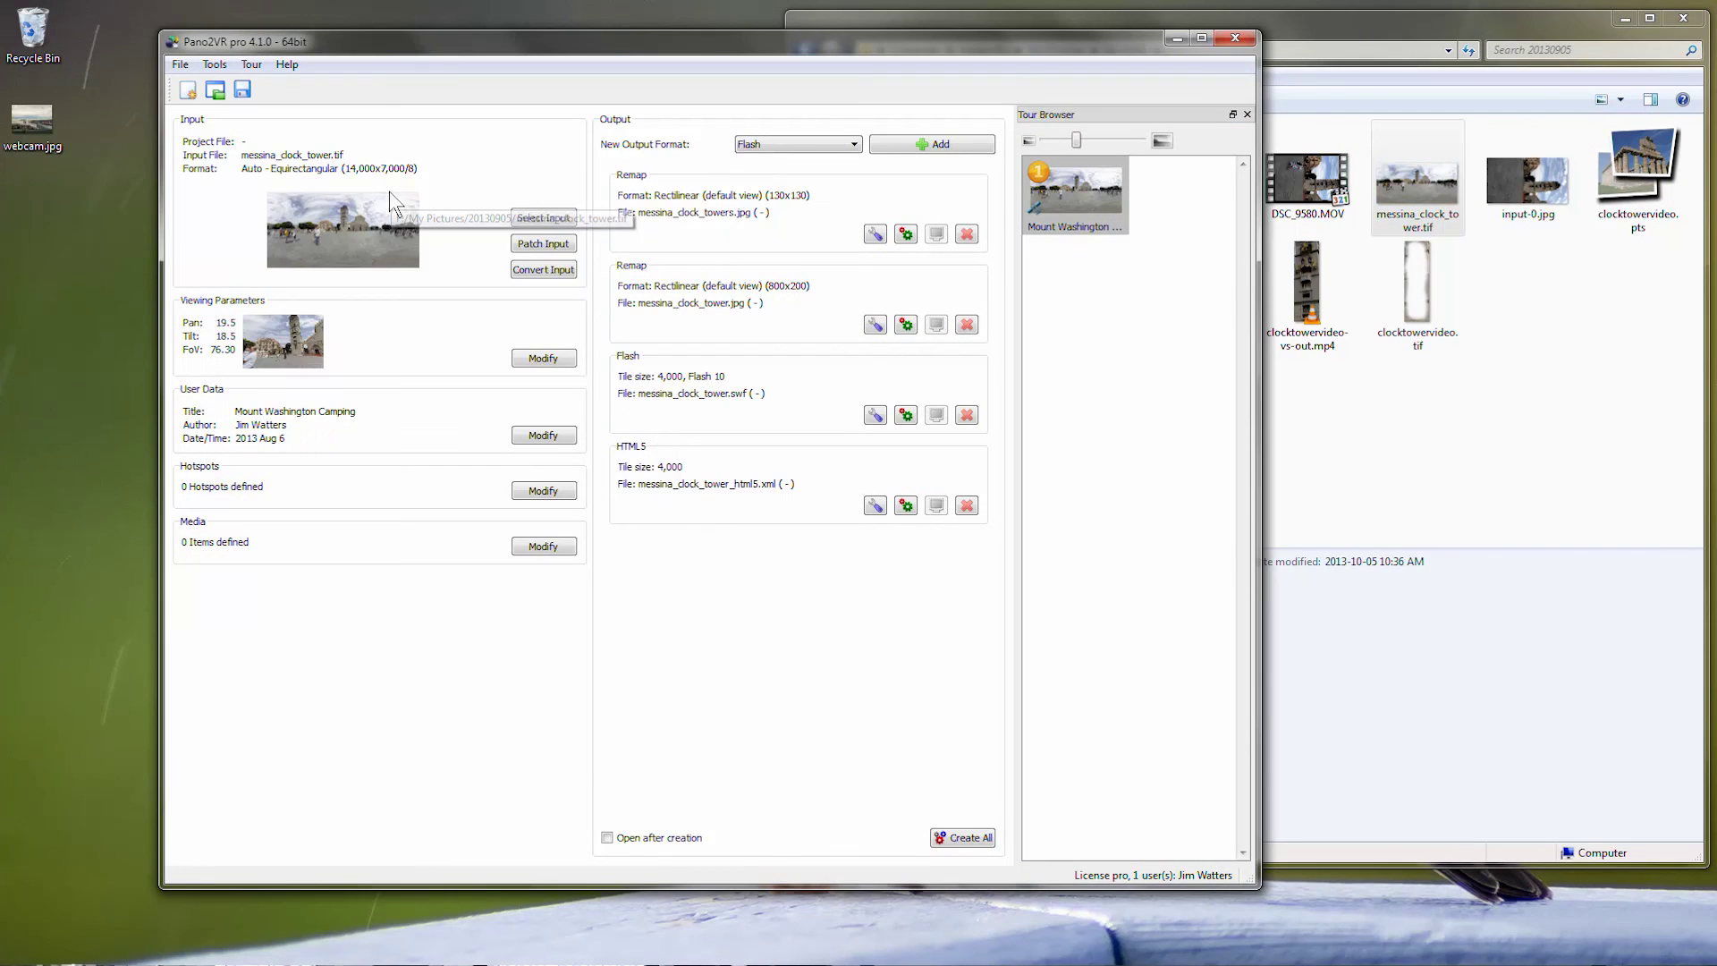
# - Add a video element on the clock tower using Clock_Tower_Audio2.mp4 in the Panorama Media Editor
pyautogui.click(543, 547)
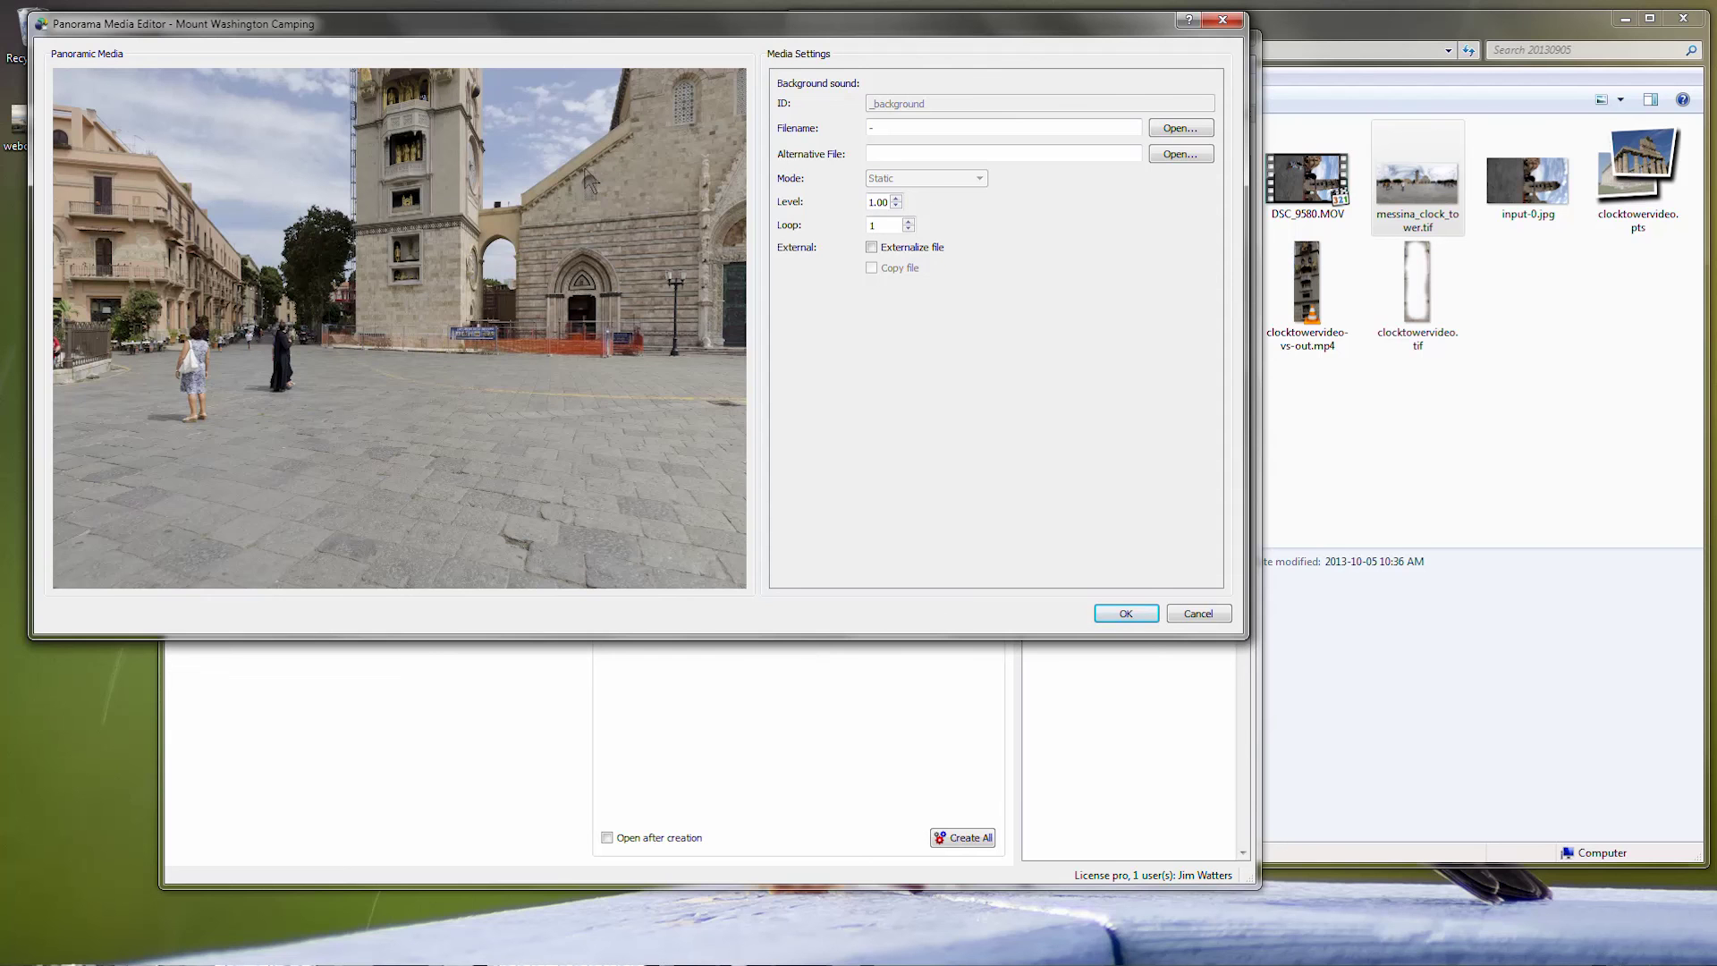
pyautogui.doubleClick(412, 161)
pyautogui.click(865, 590)
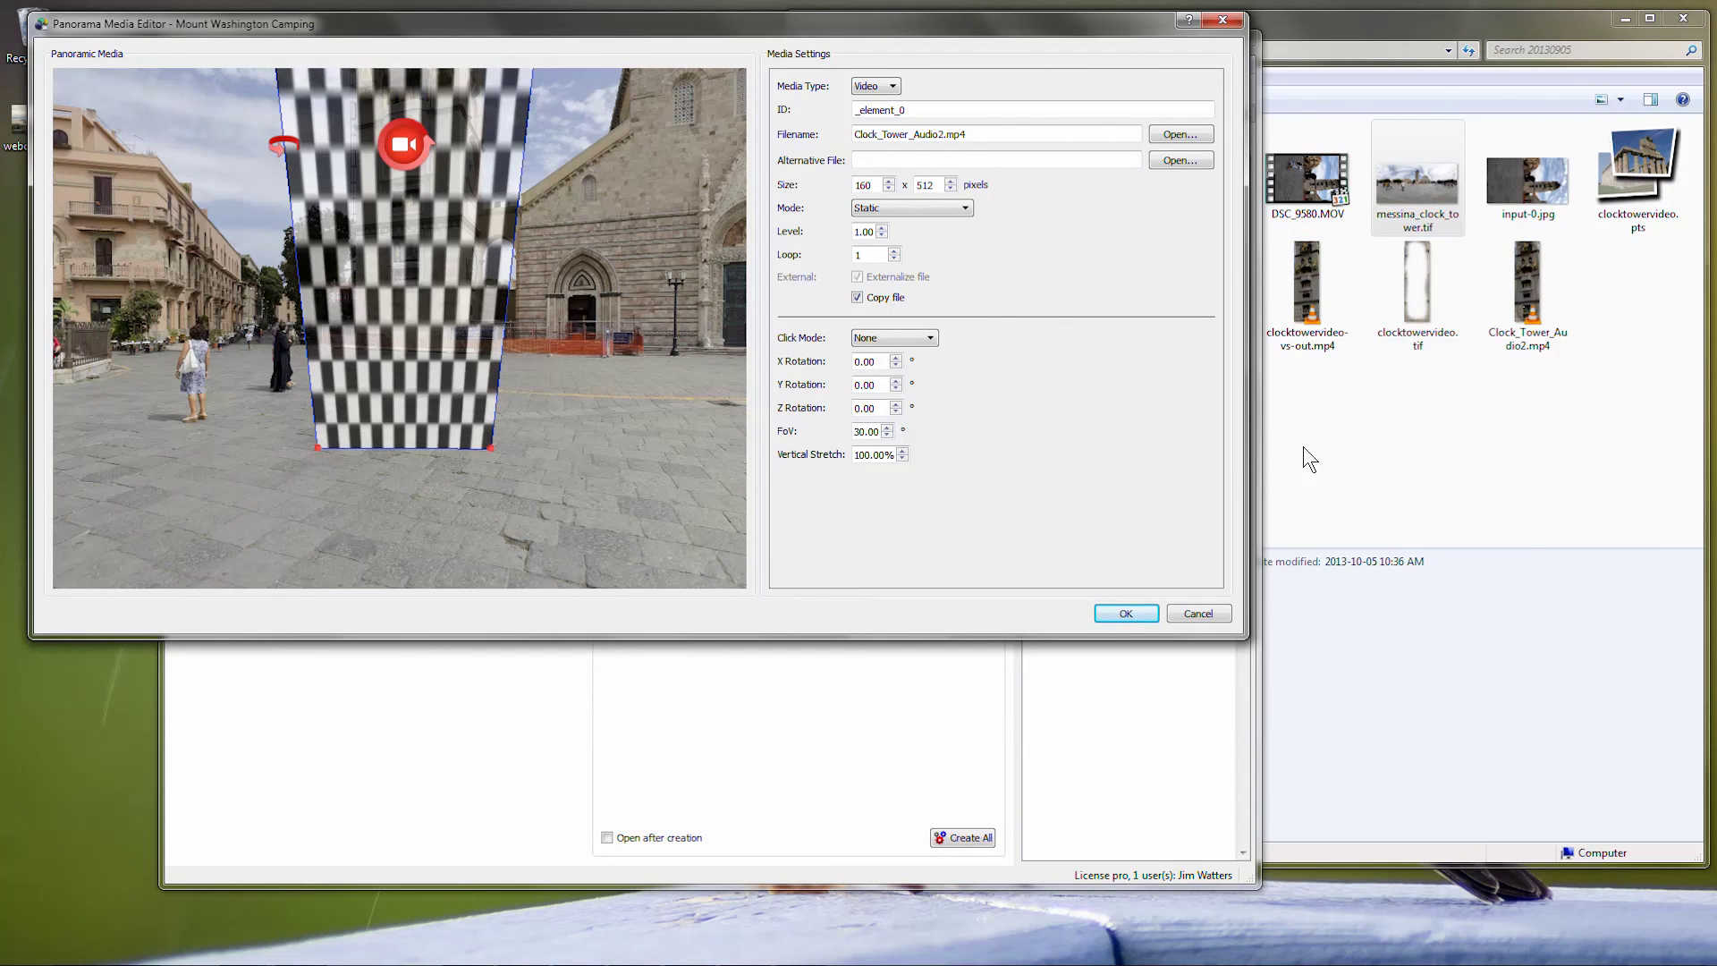
pyautogui.moveTo(805, 961)
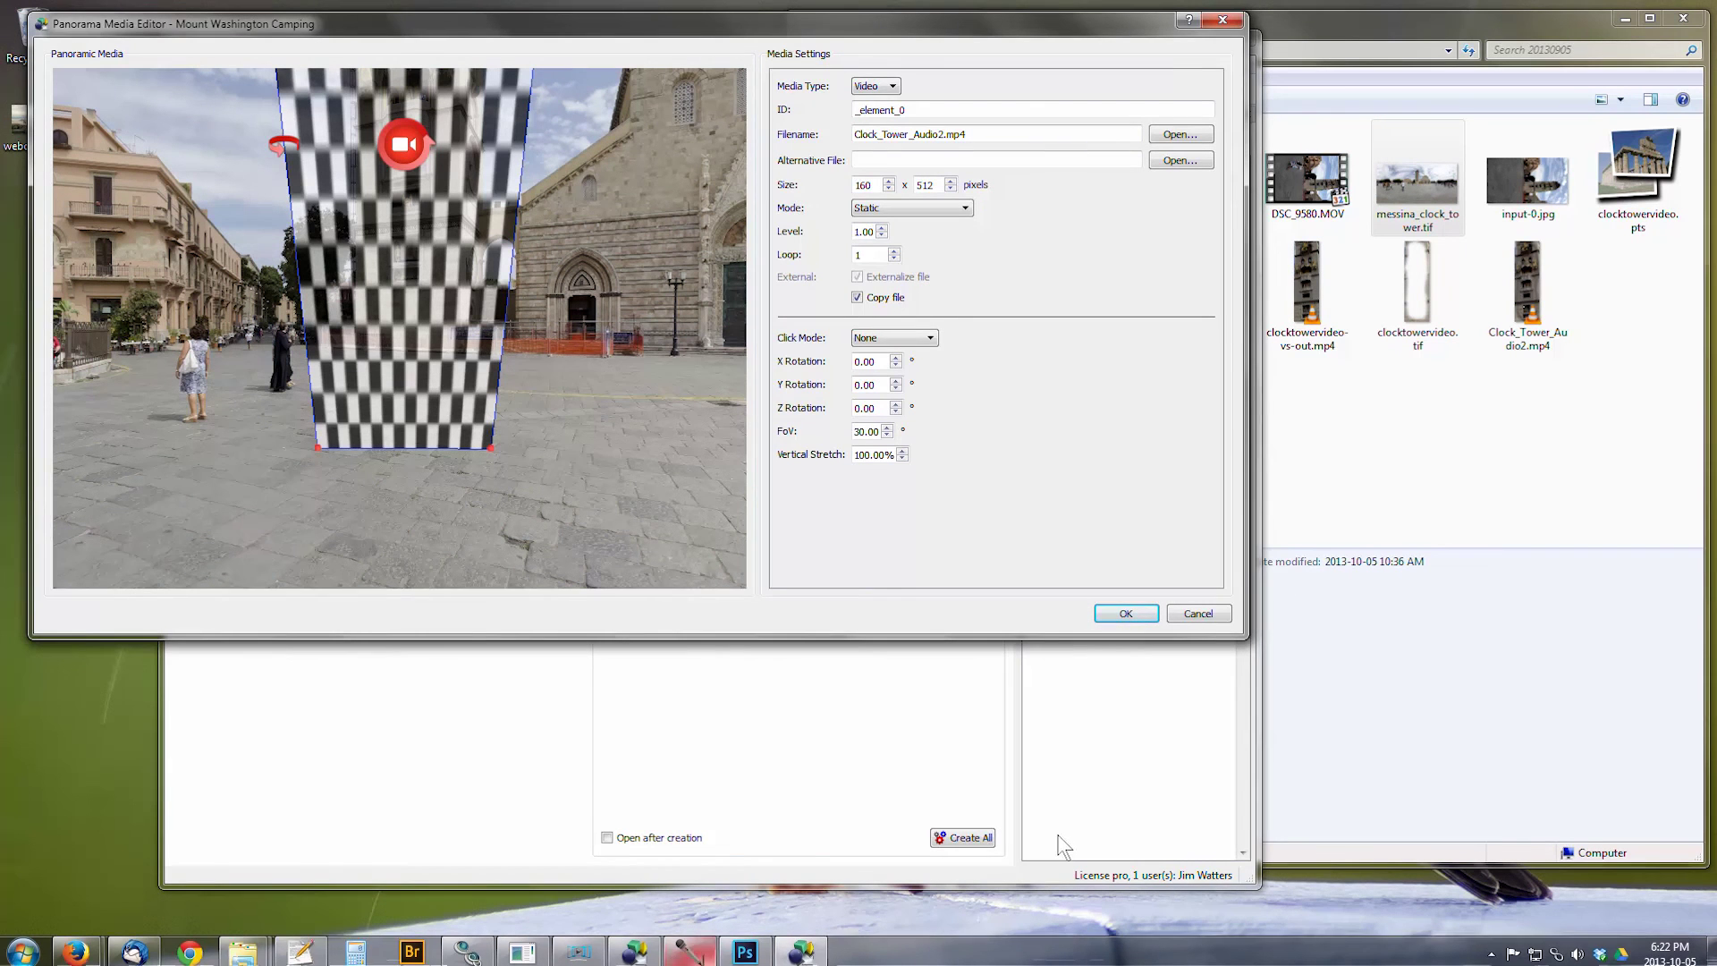
# - Open clocktowervideo.pts in Notepad++, select its field of view value 13, and return to Pano2VR
pyautogui.click(1626, 203)
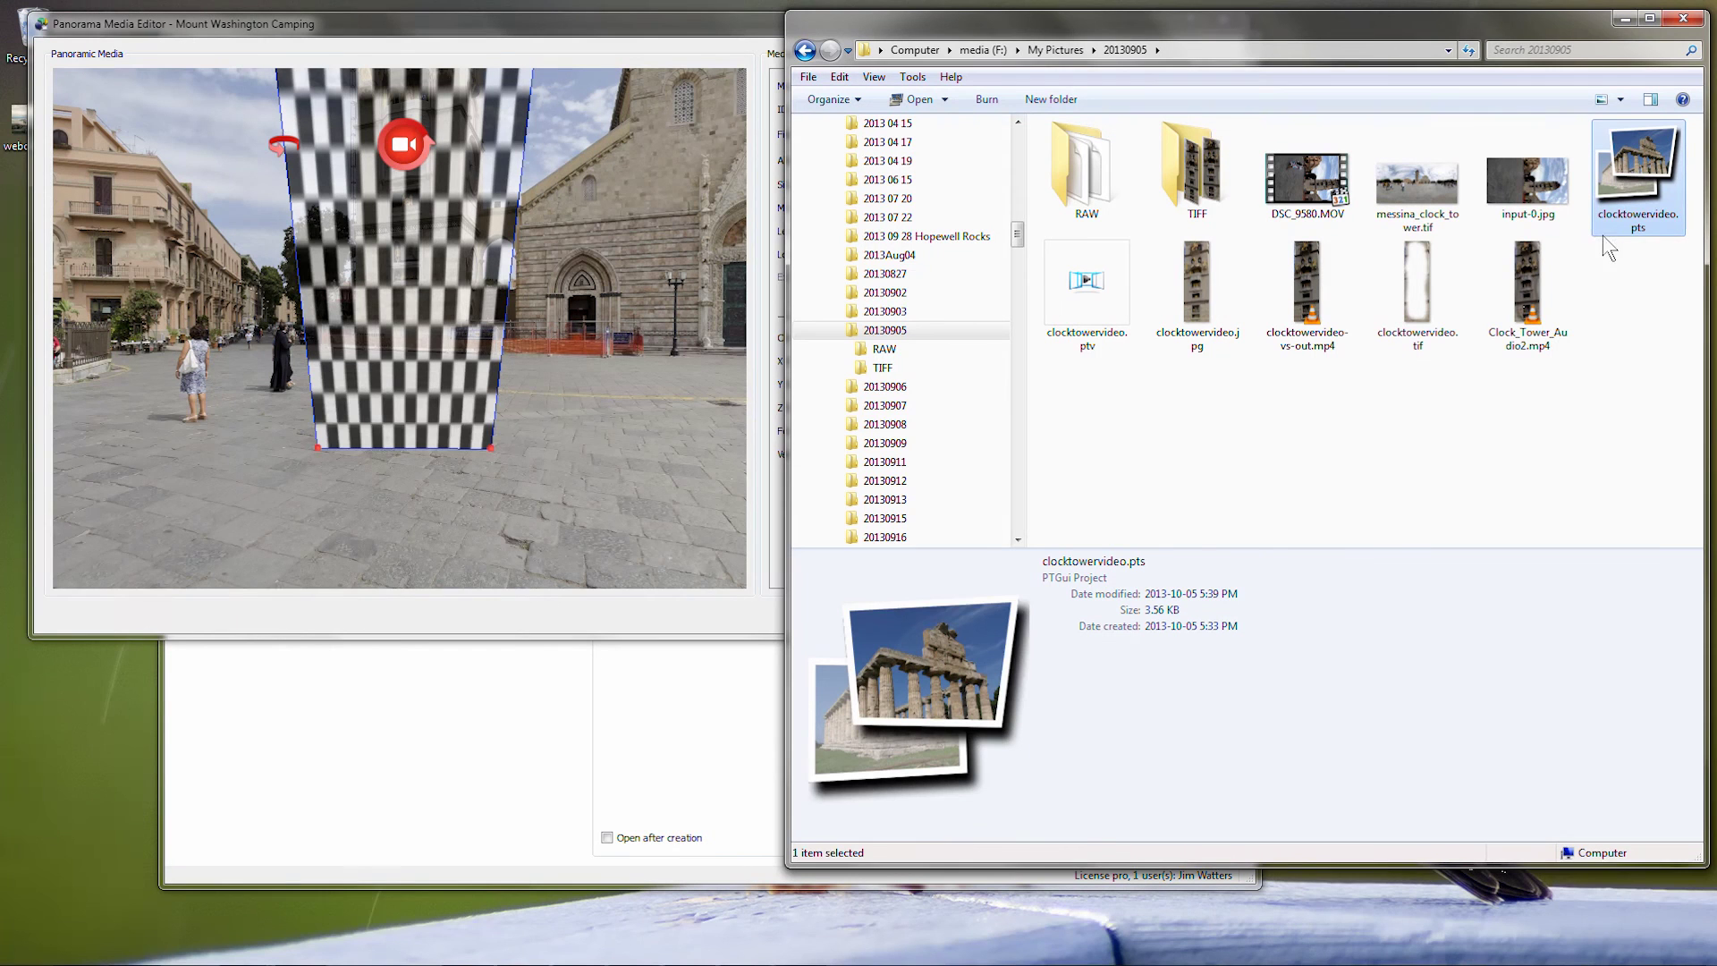
pyautogui.rightClick(1634, 176)
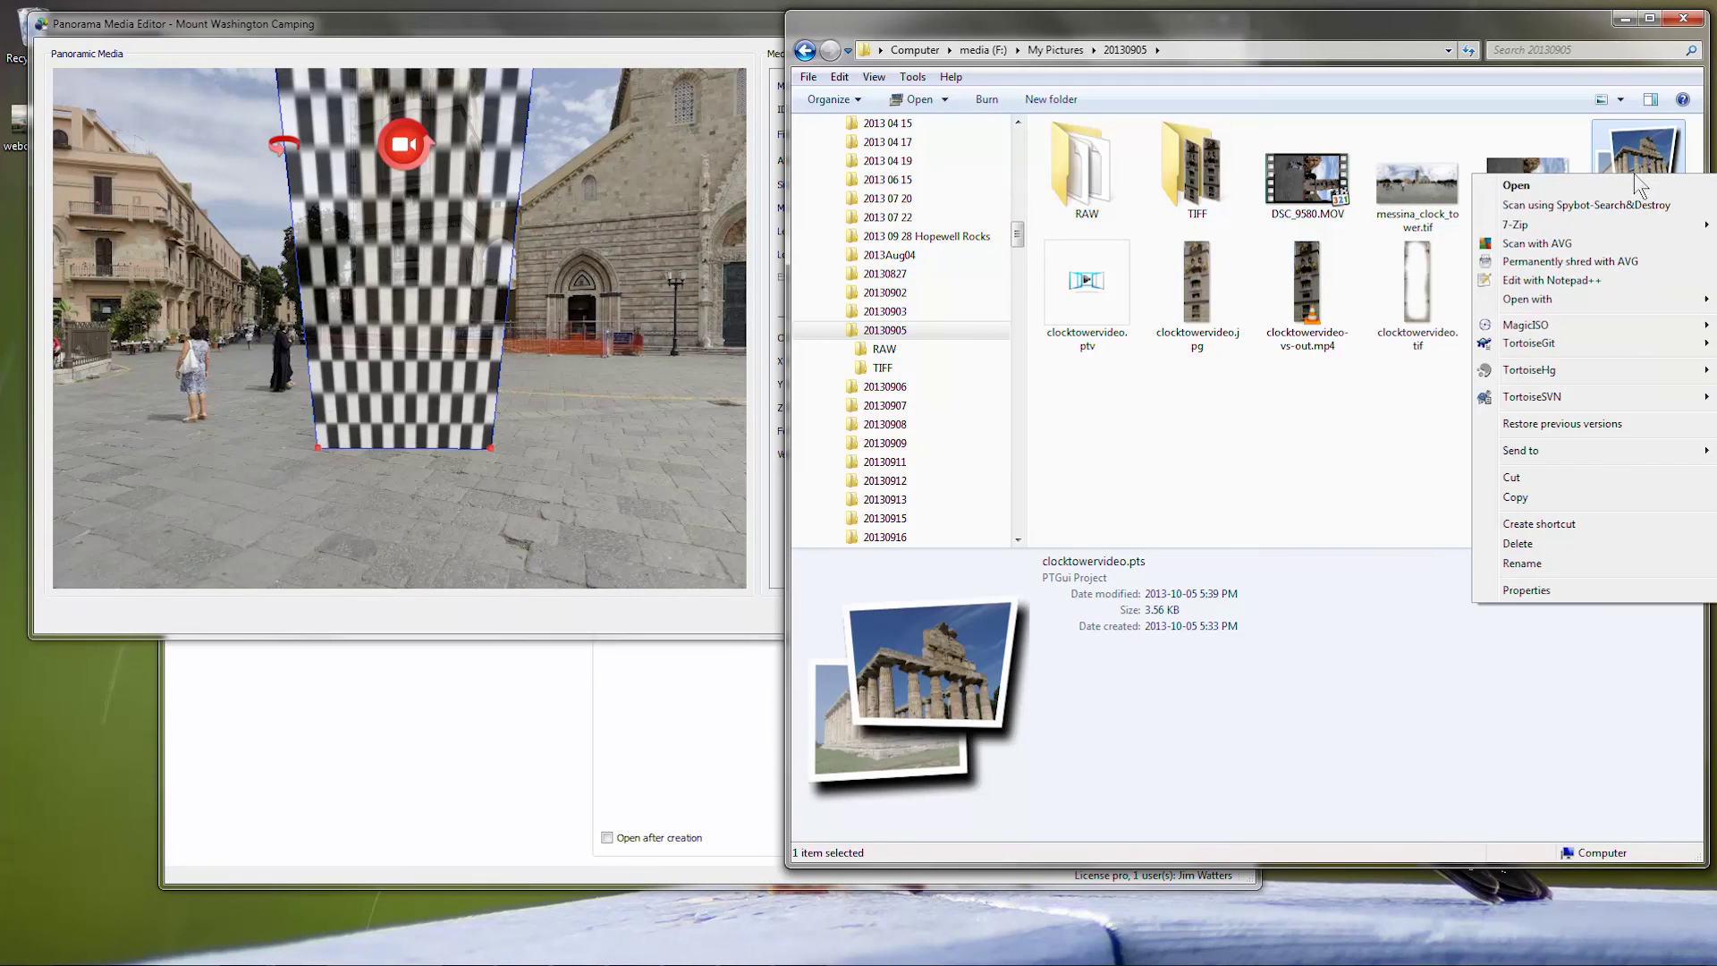
pyautogui.click(1549, 283)
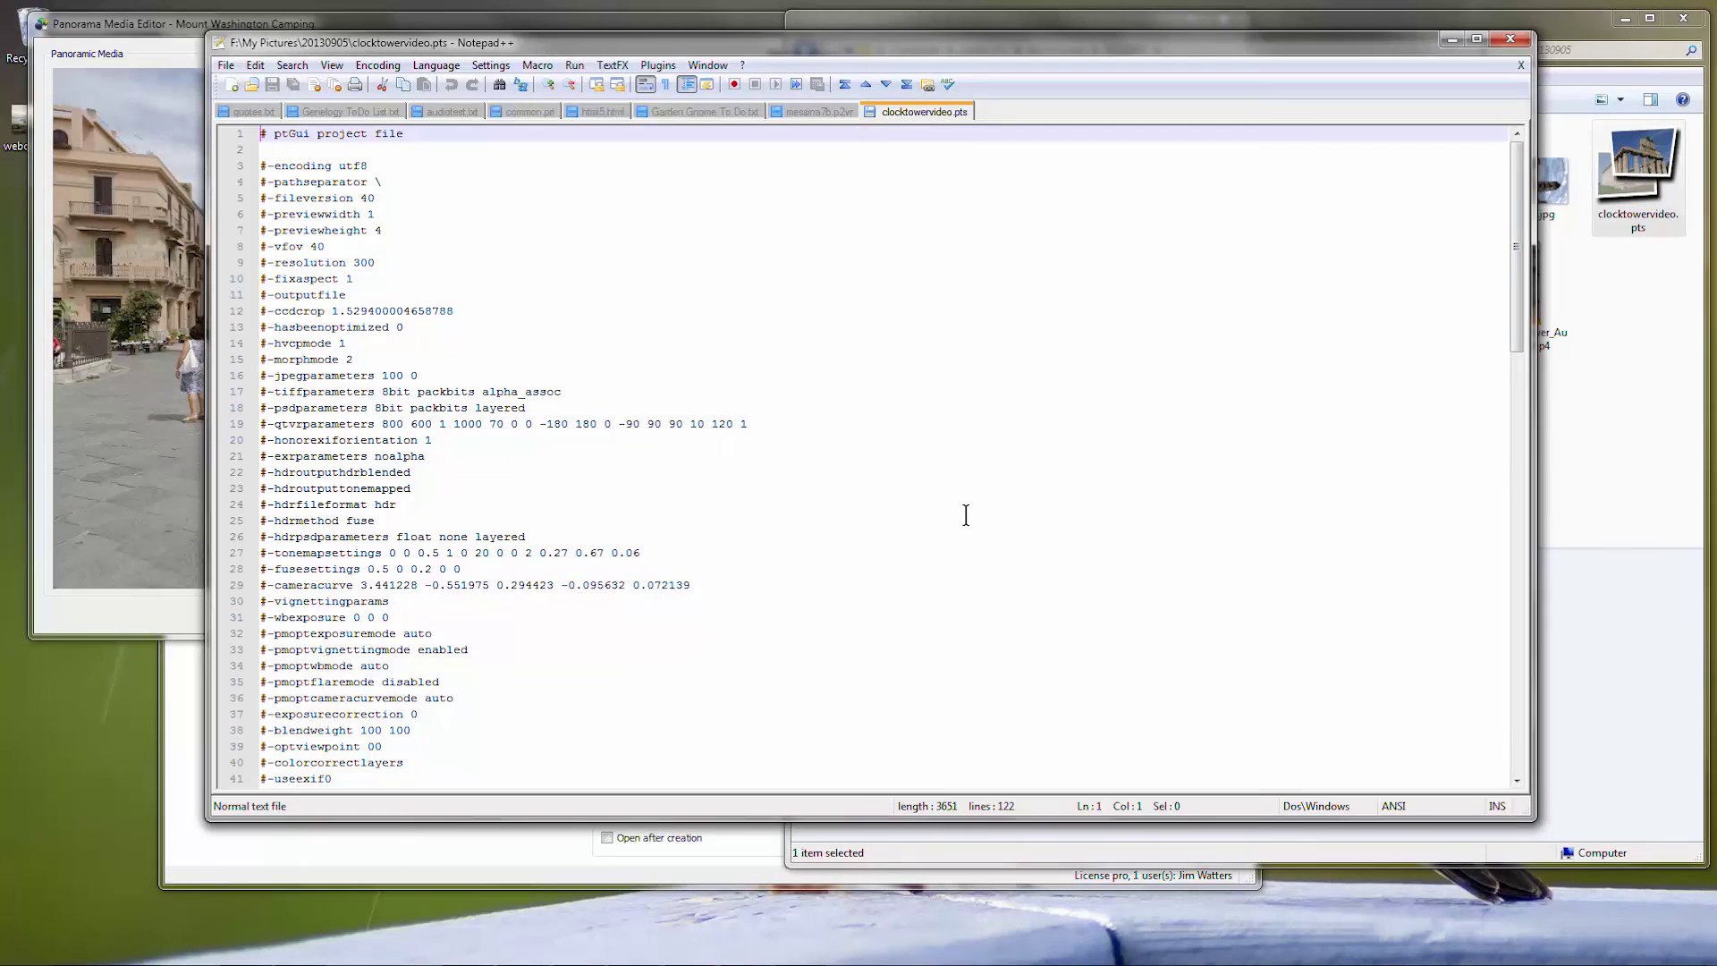
pyautogui.scroll(-20, 949, 523)
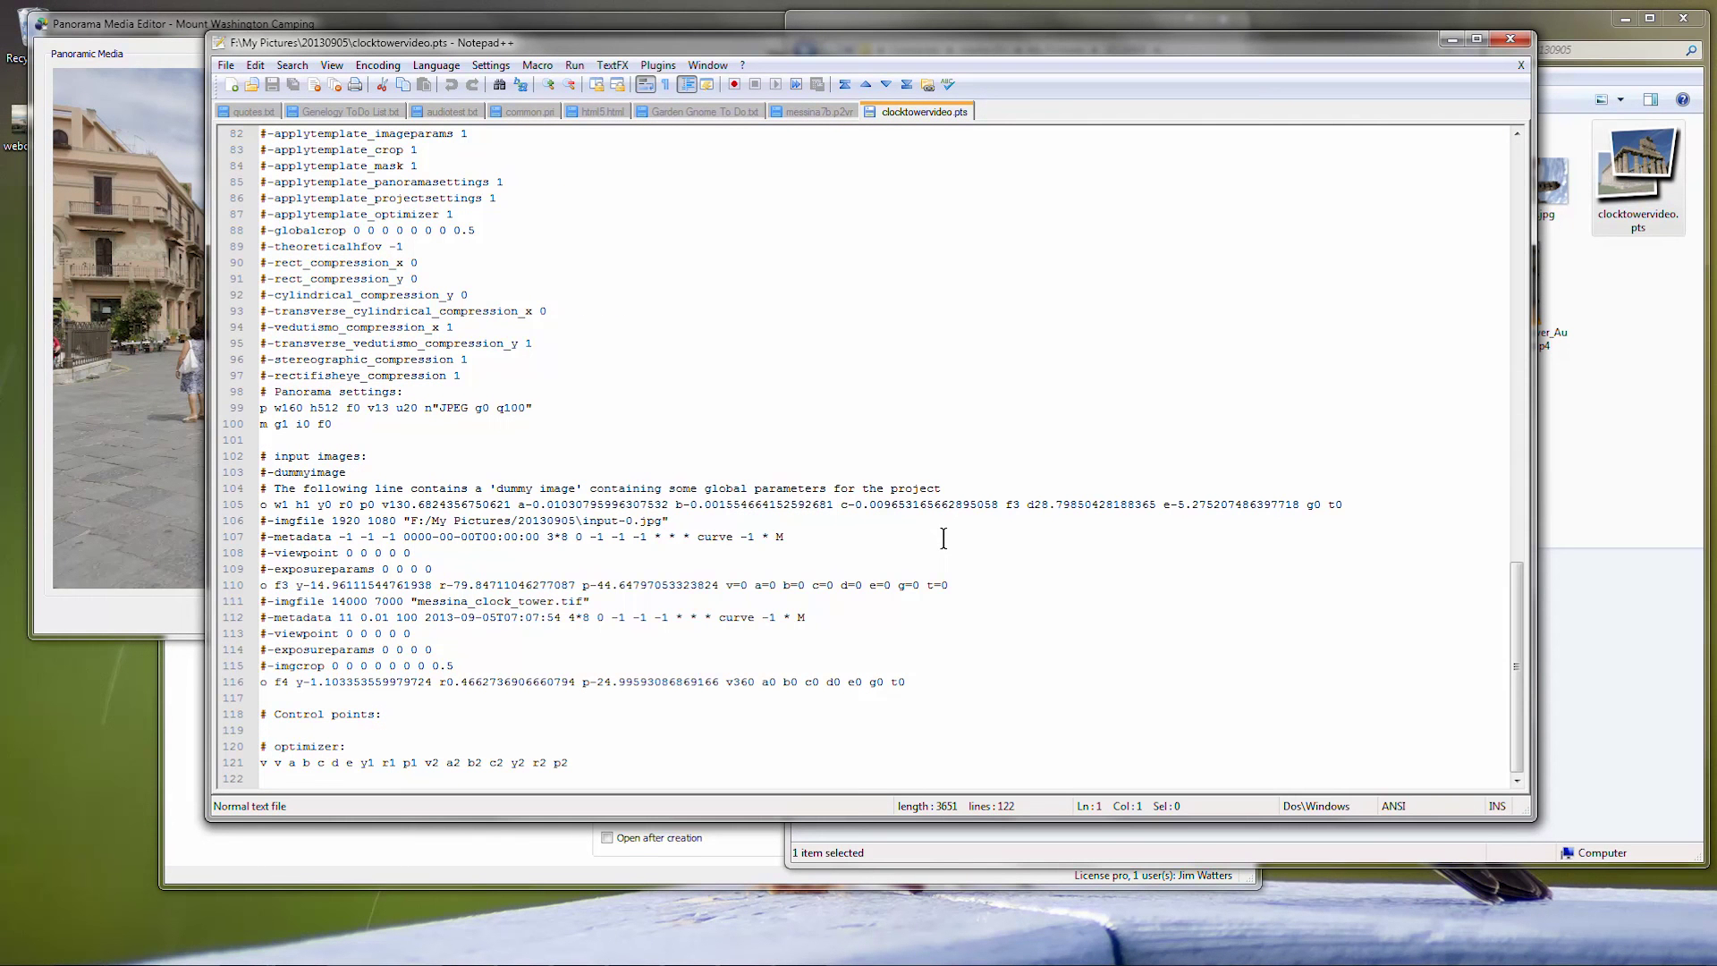
pyautogui.moveTo(375, 408); pyautogui.dragTo(390, 408)
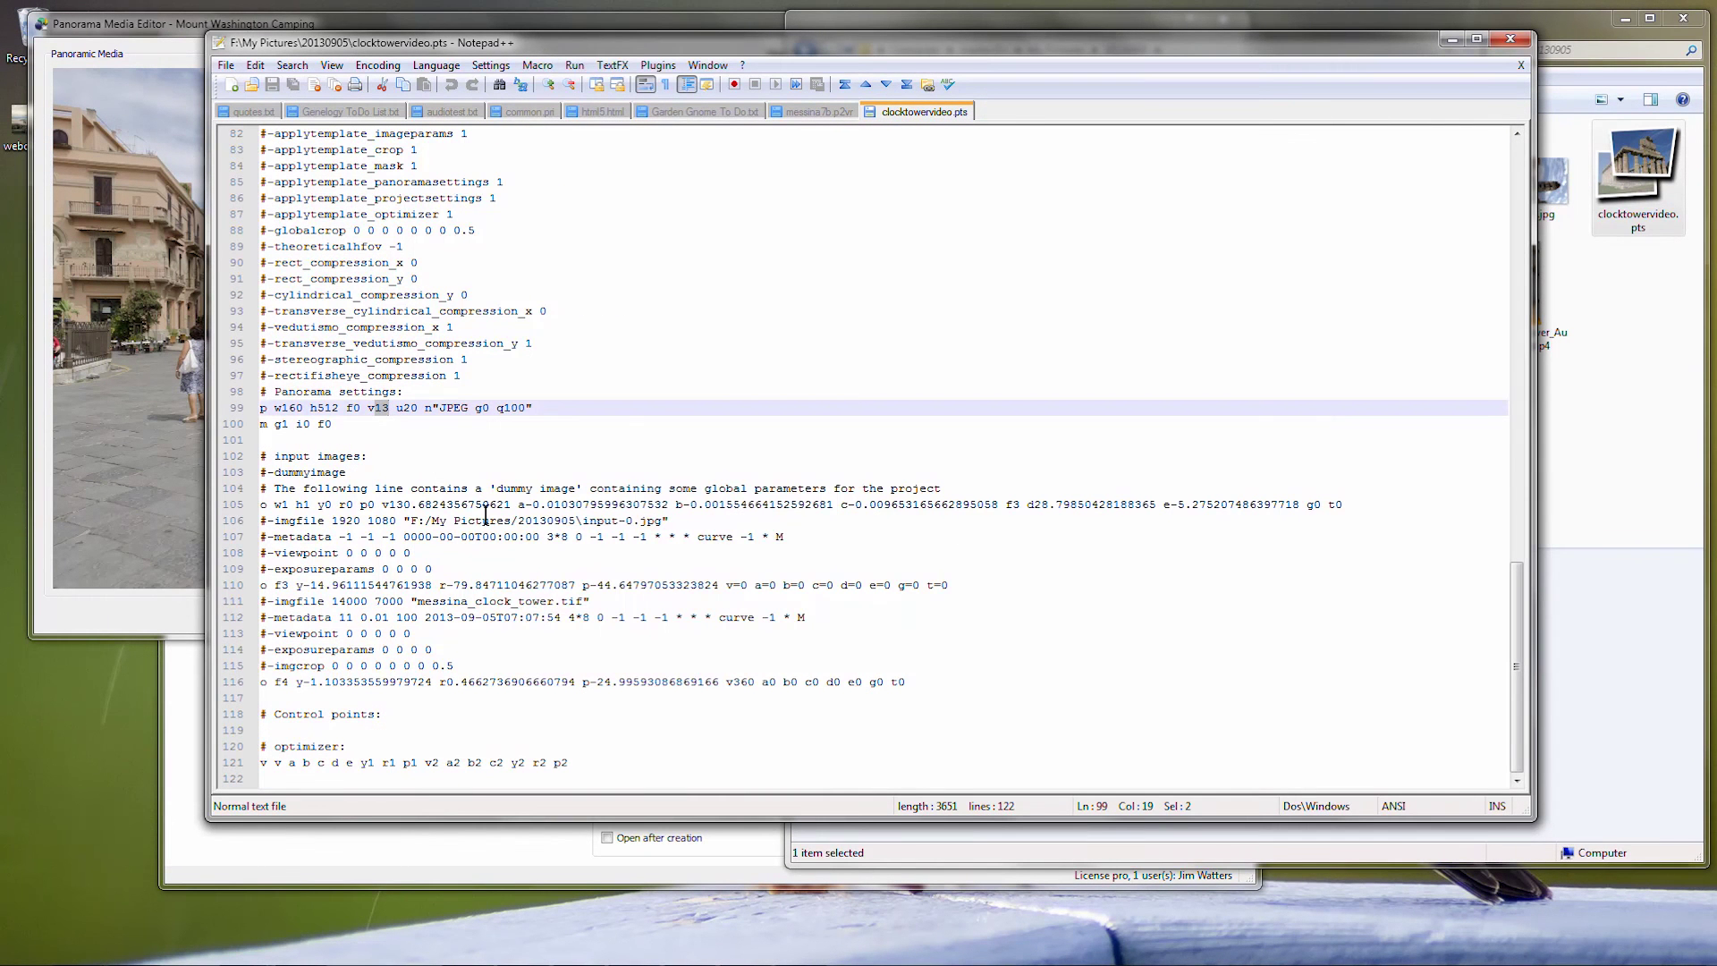
pyautogui.click(382, 25)
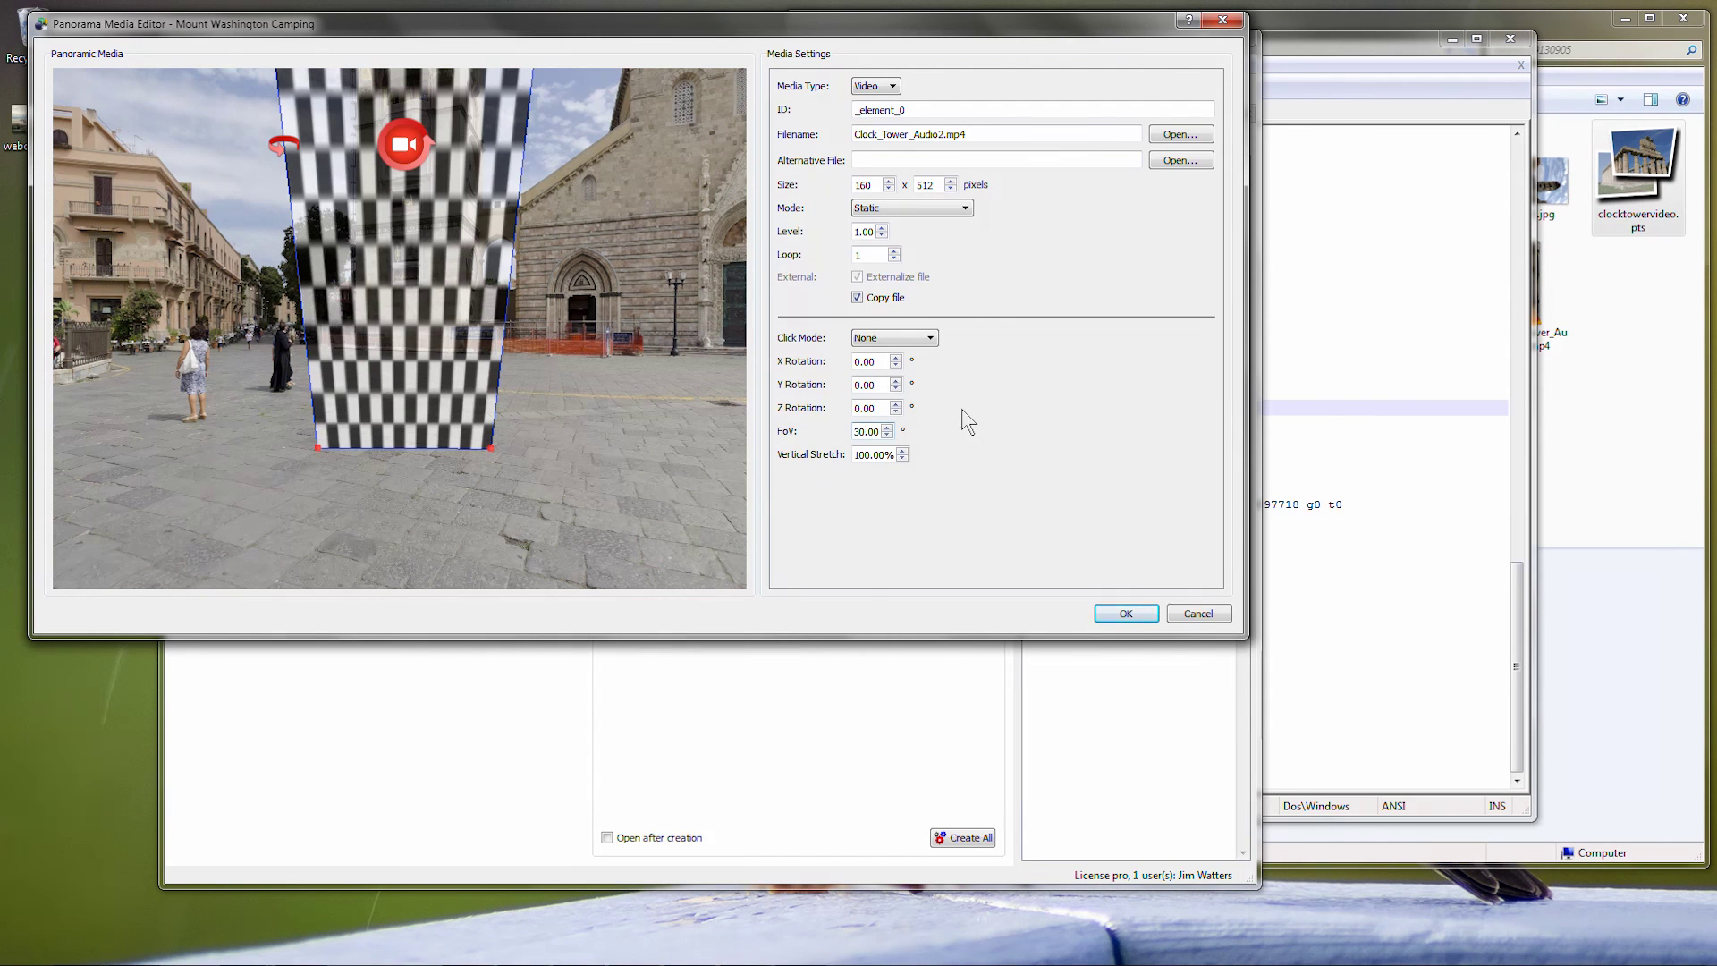
# - Set the video element's field of view to 13 and accept its settings
pyautogui.hotkey('ctrl', 'a')
pyautogui.write('13')
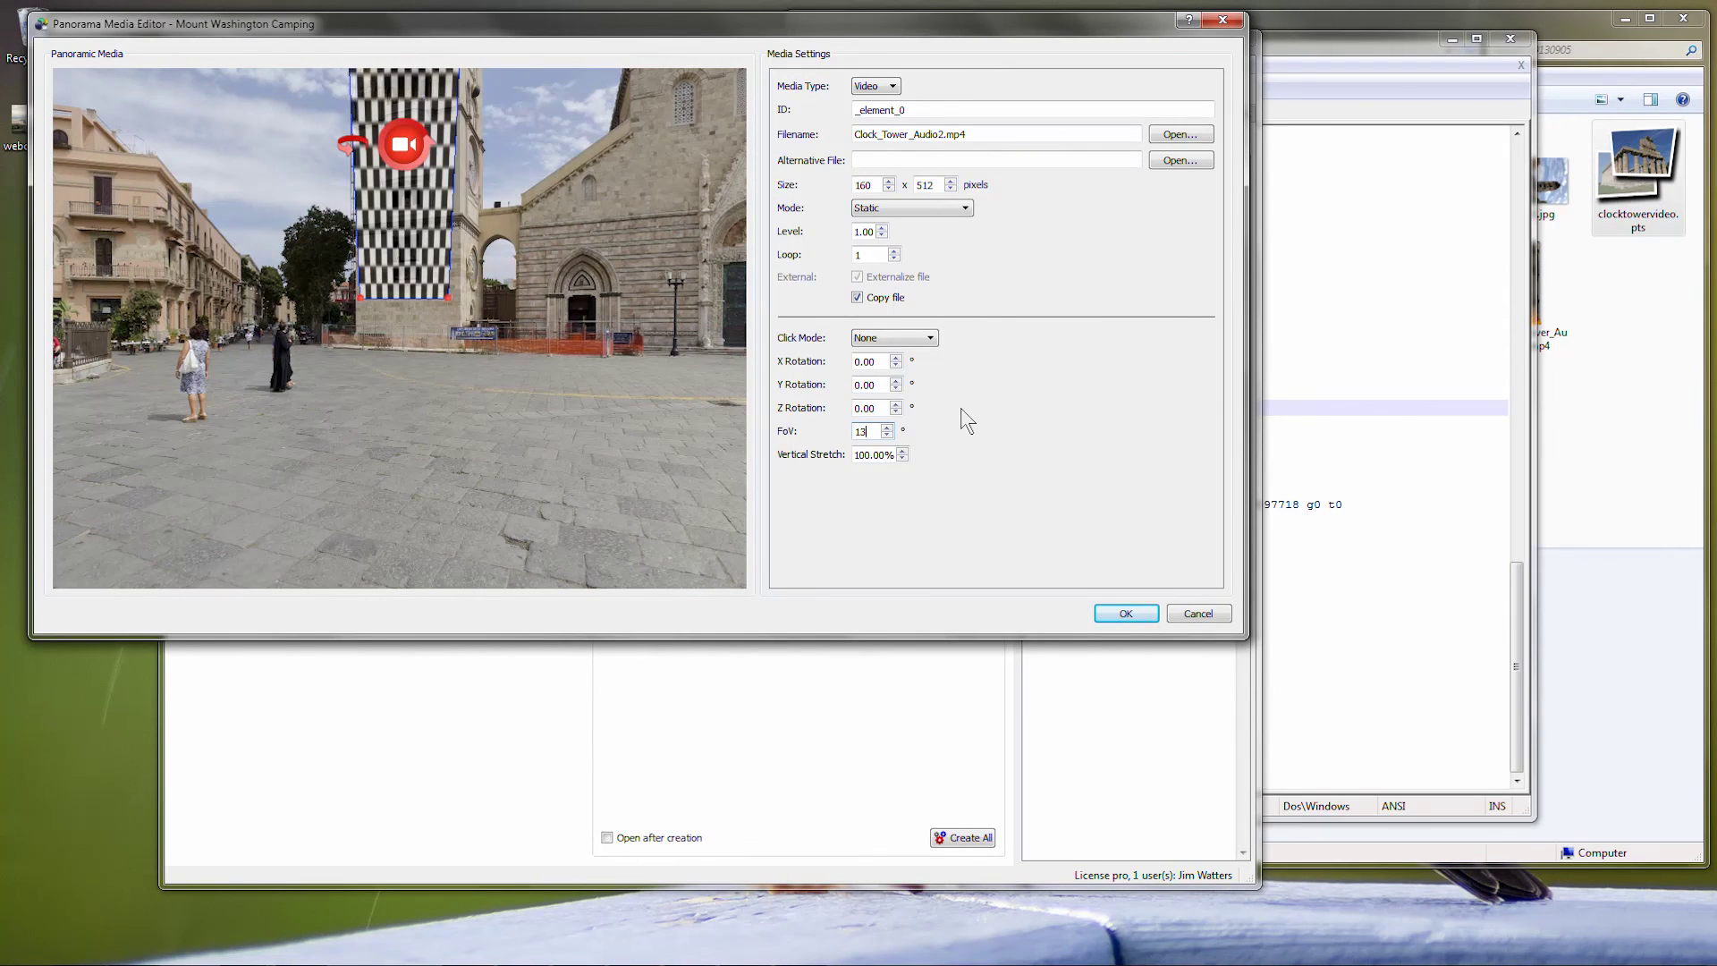
pyautogui.press('Tab')
pyautogui.moveTo(564, 24)
pyautogui.mouseDown()
pyautogui.moveTo(563, 49)
pyautogui.moveTo(564, 7)
pyautogui.mouseUp()
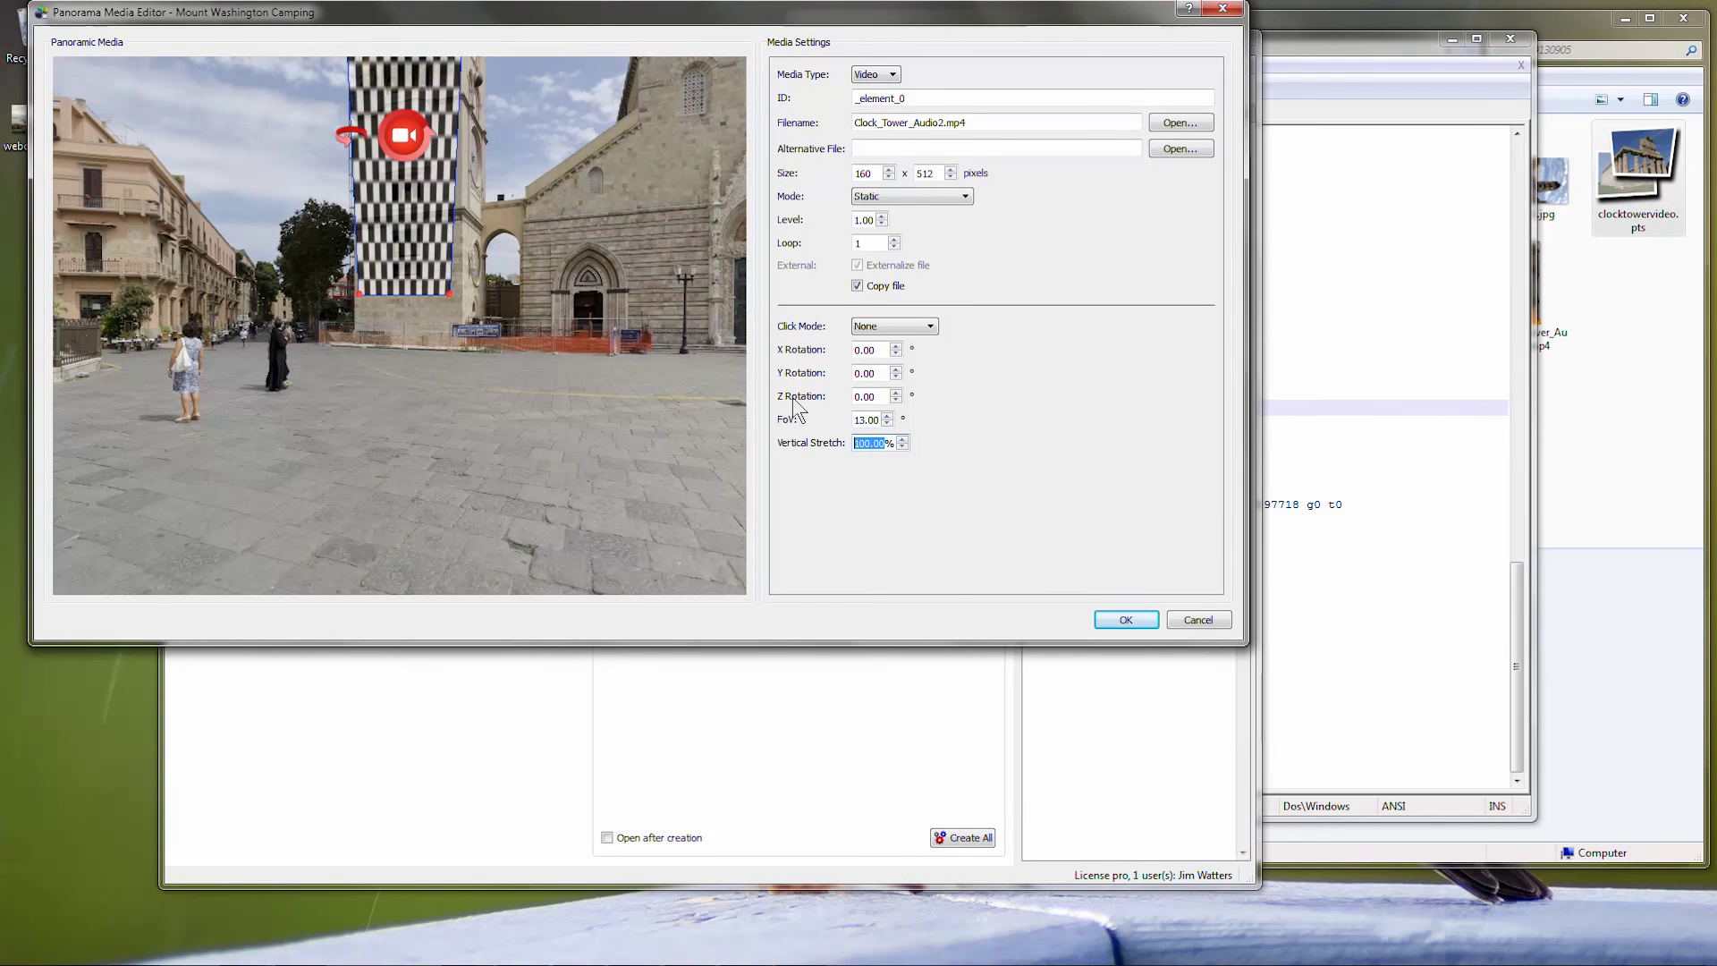
pyautogui.click(1126, 619)
# - Save the Pano2VR project as messina_clock_tower.p2vr
pyautogui.click(179, 64)
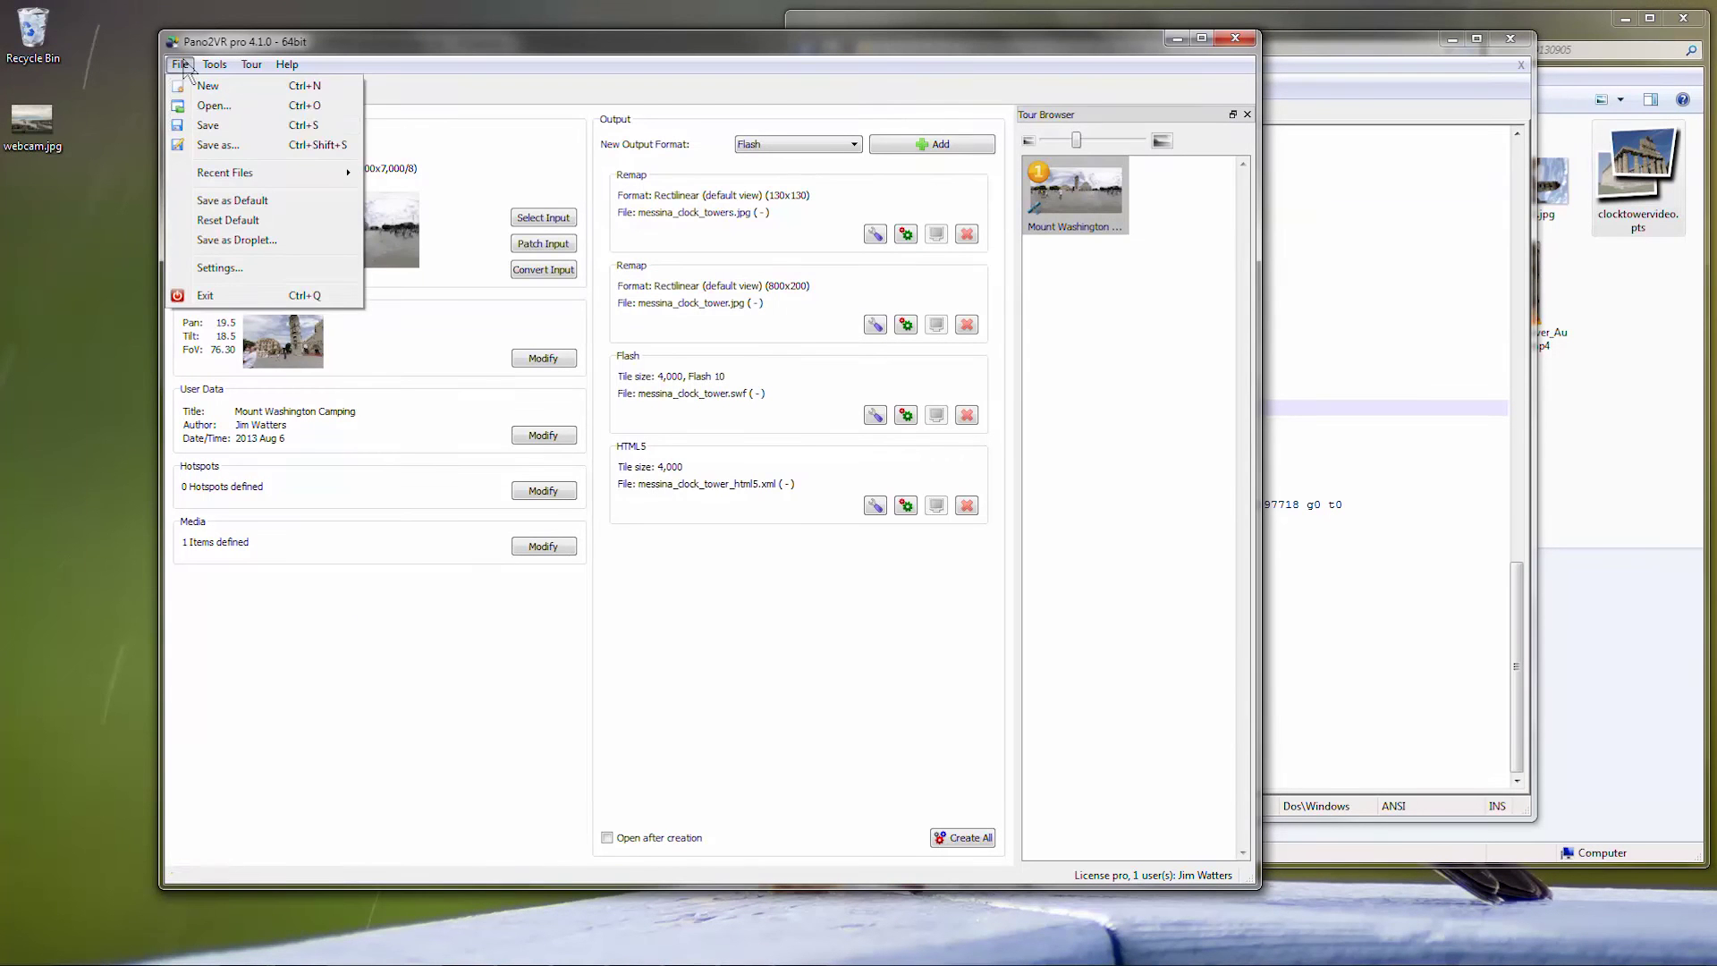
pyautogui.click(220, 127)
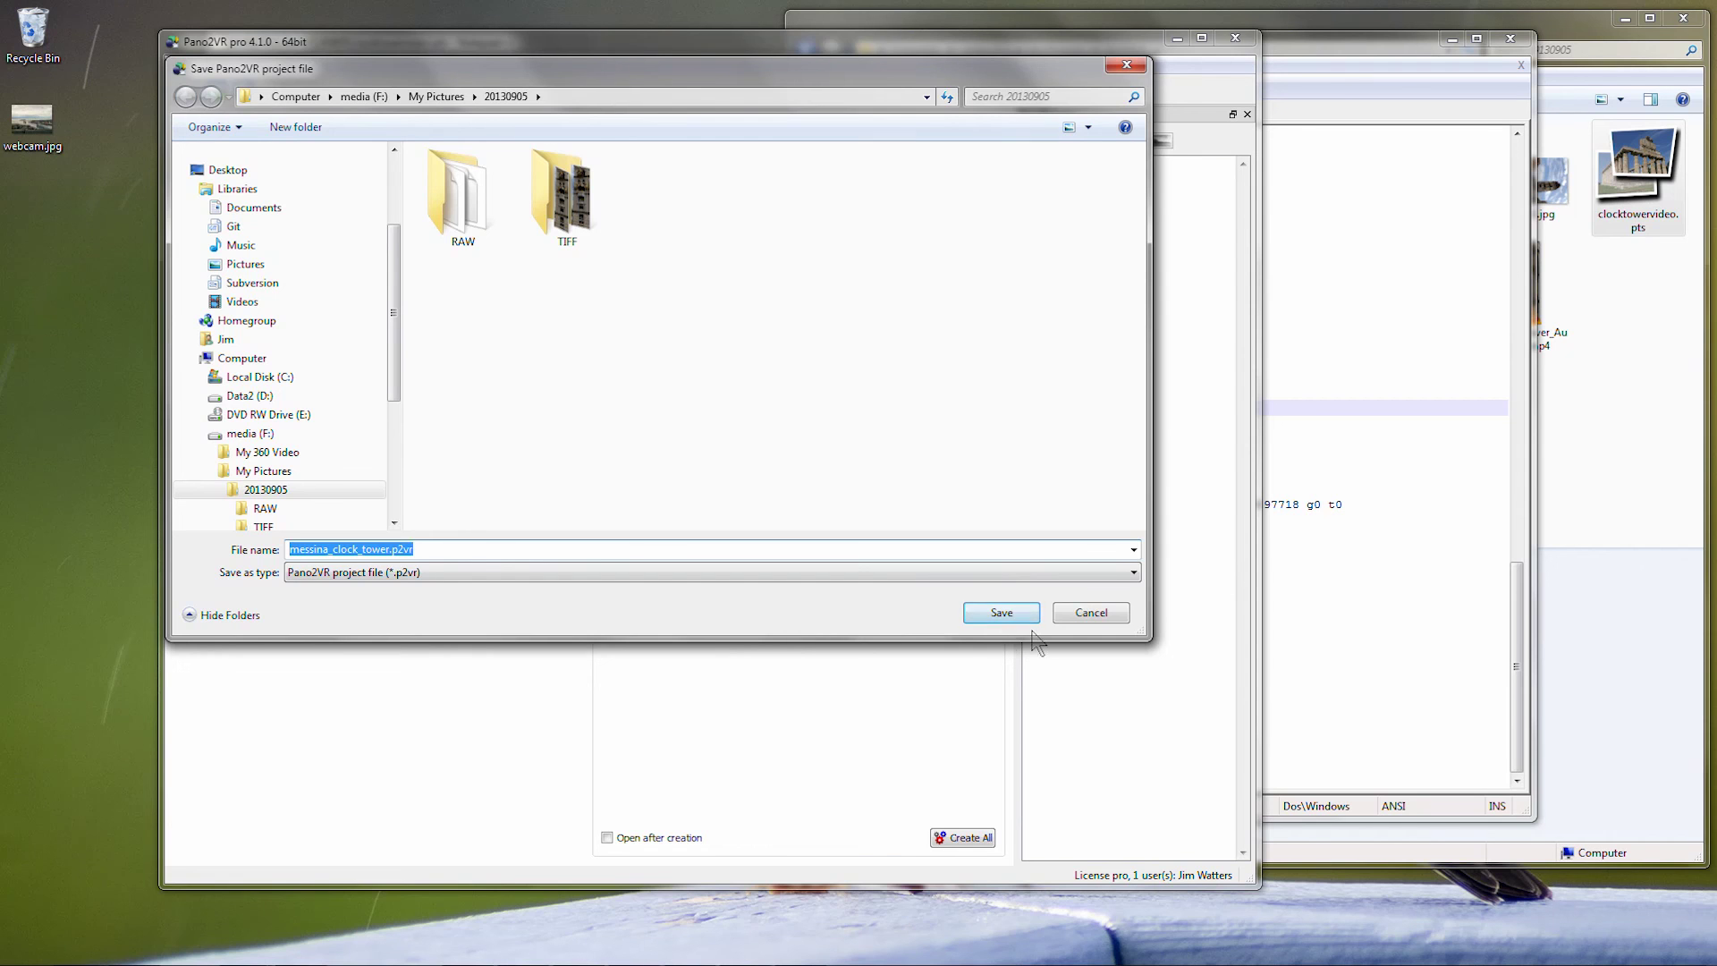
pyautogui.click(1002, 612)
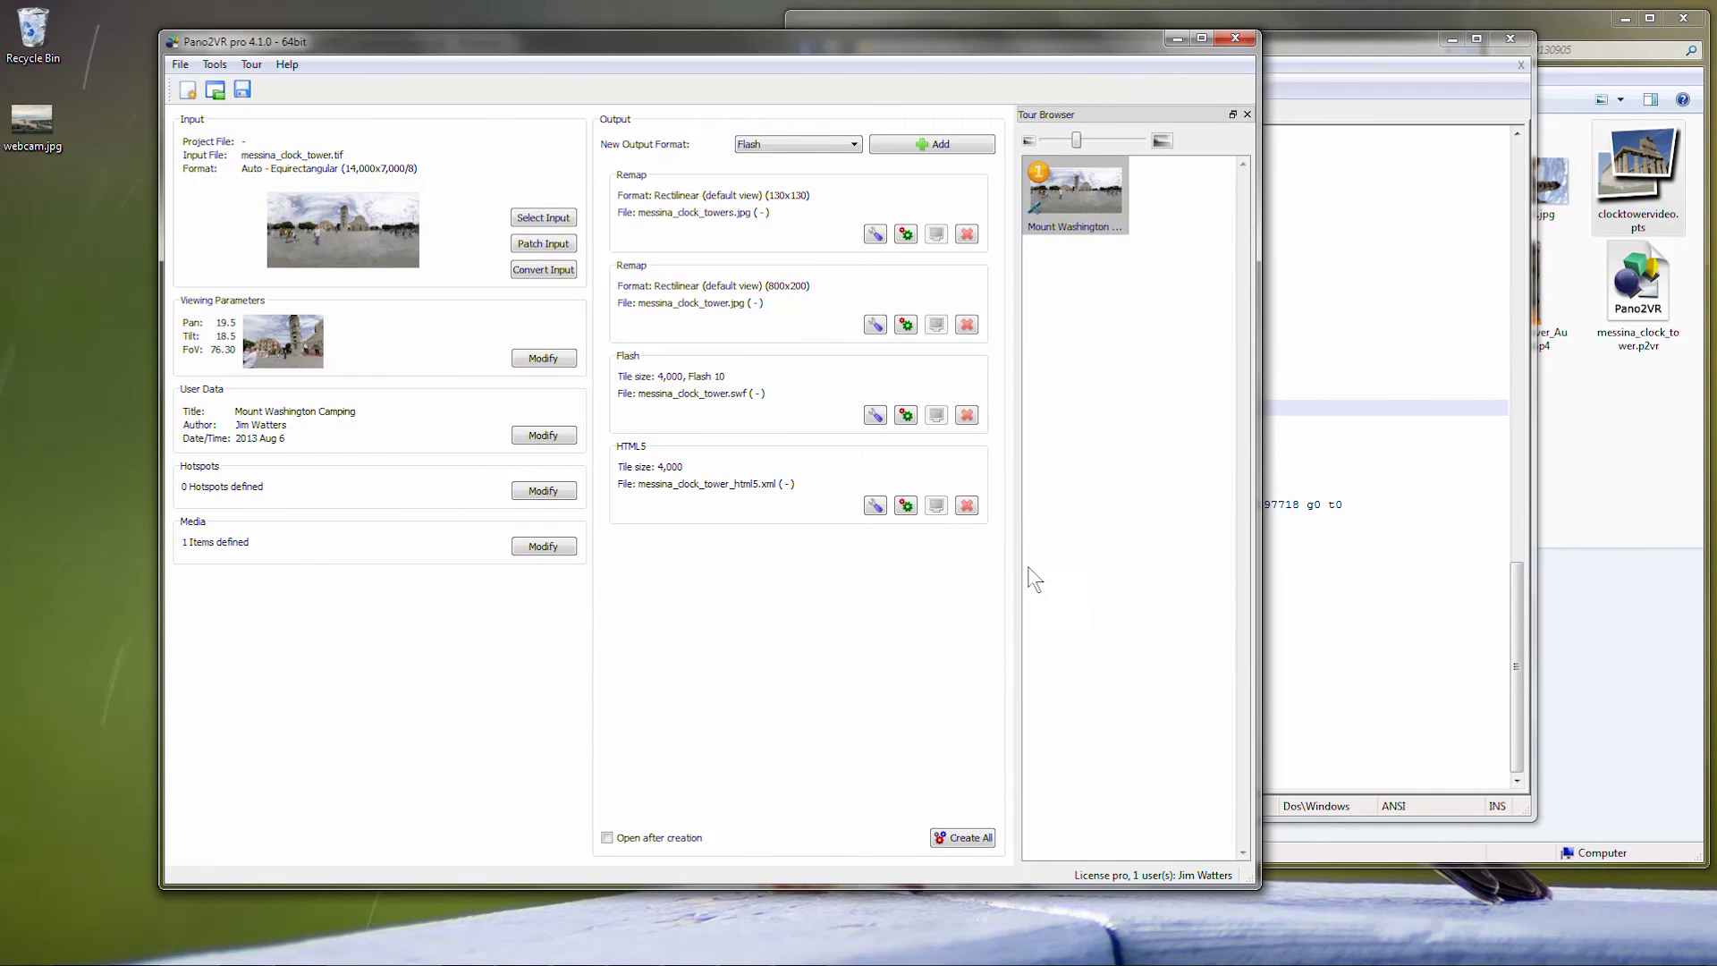
# - Start a new empty project and bring the project's folder to the front
pyautogui.click(180, 65)
pyautogui.click(202, 85)
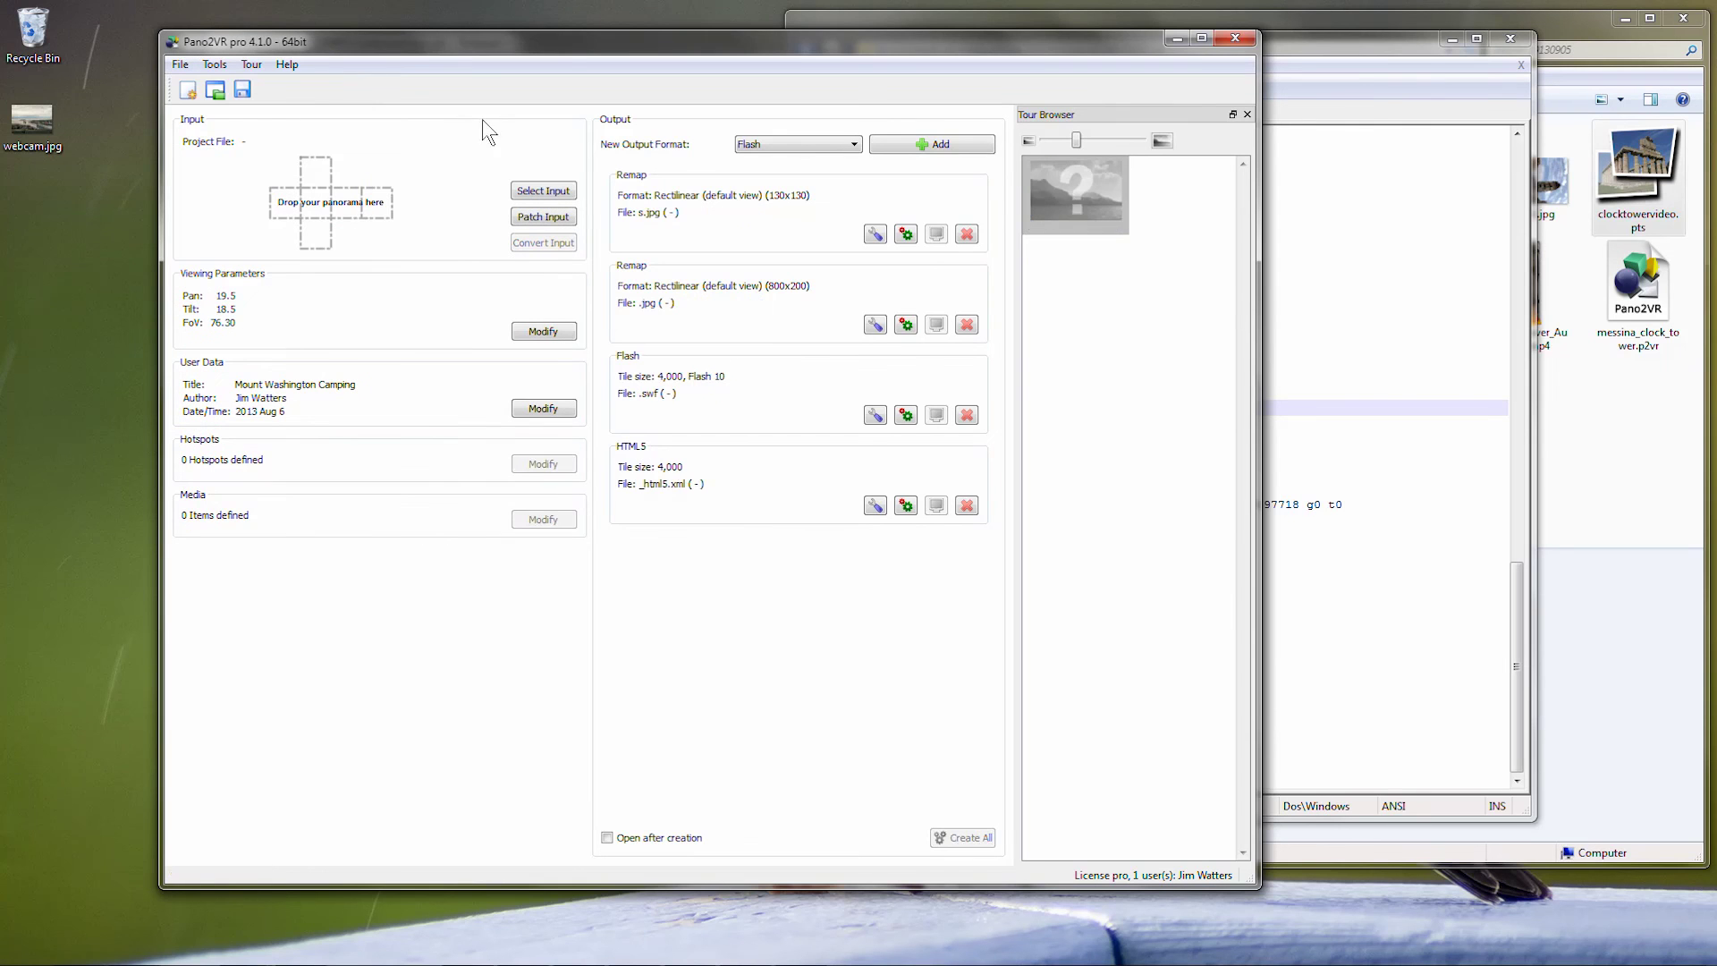
pyautogui.click(1610, 427)
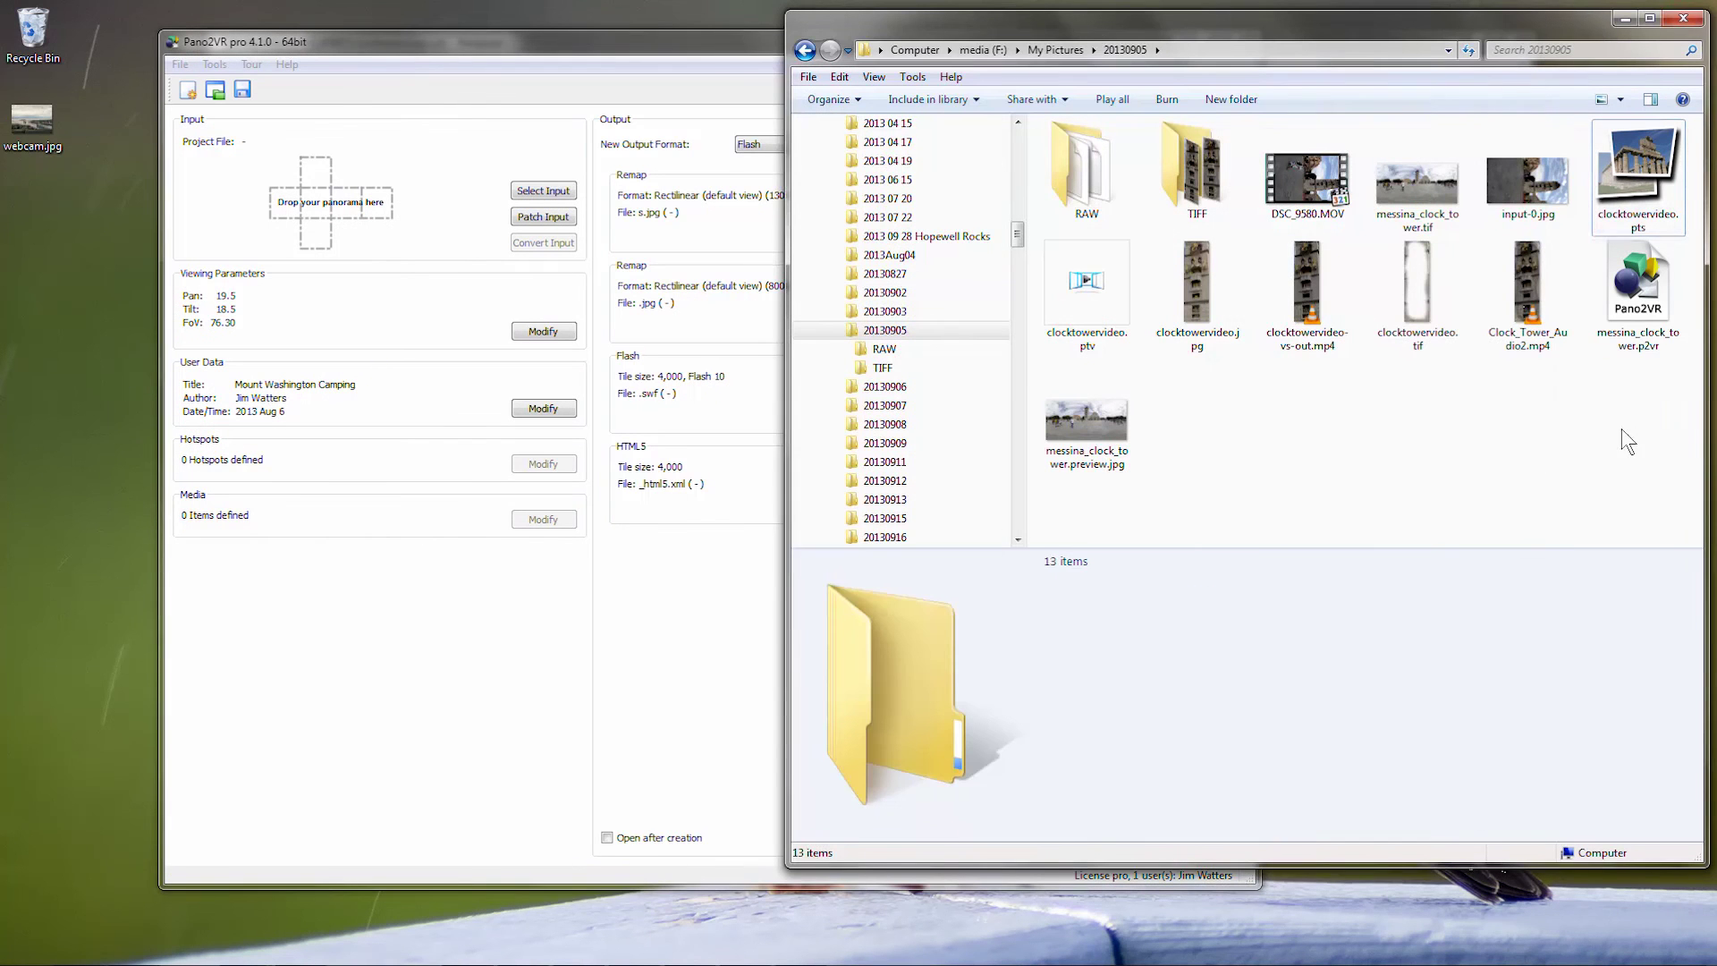
# - Open messina_clock_tower.p2vr in Notepad++ and find the mp4 video entry
pyautogui.click(1628, 333)
pyautogui.rightClick(1627, 335)
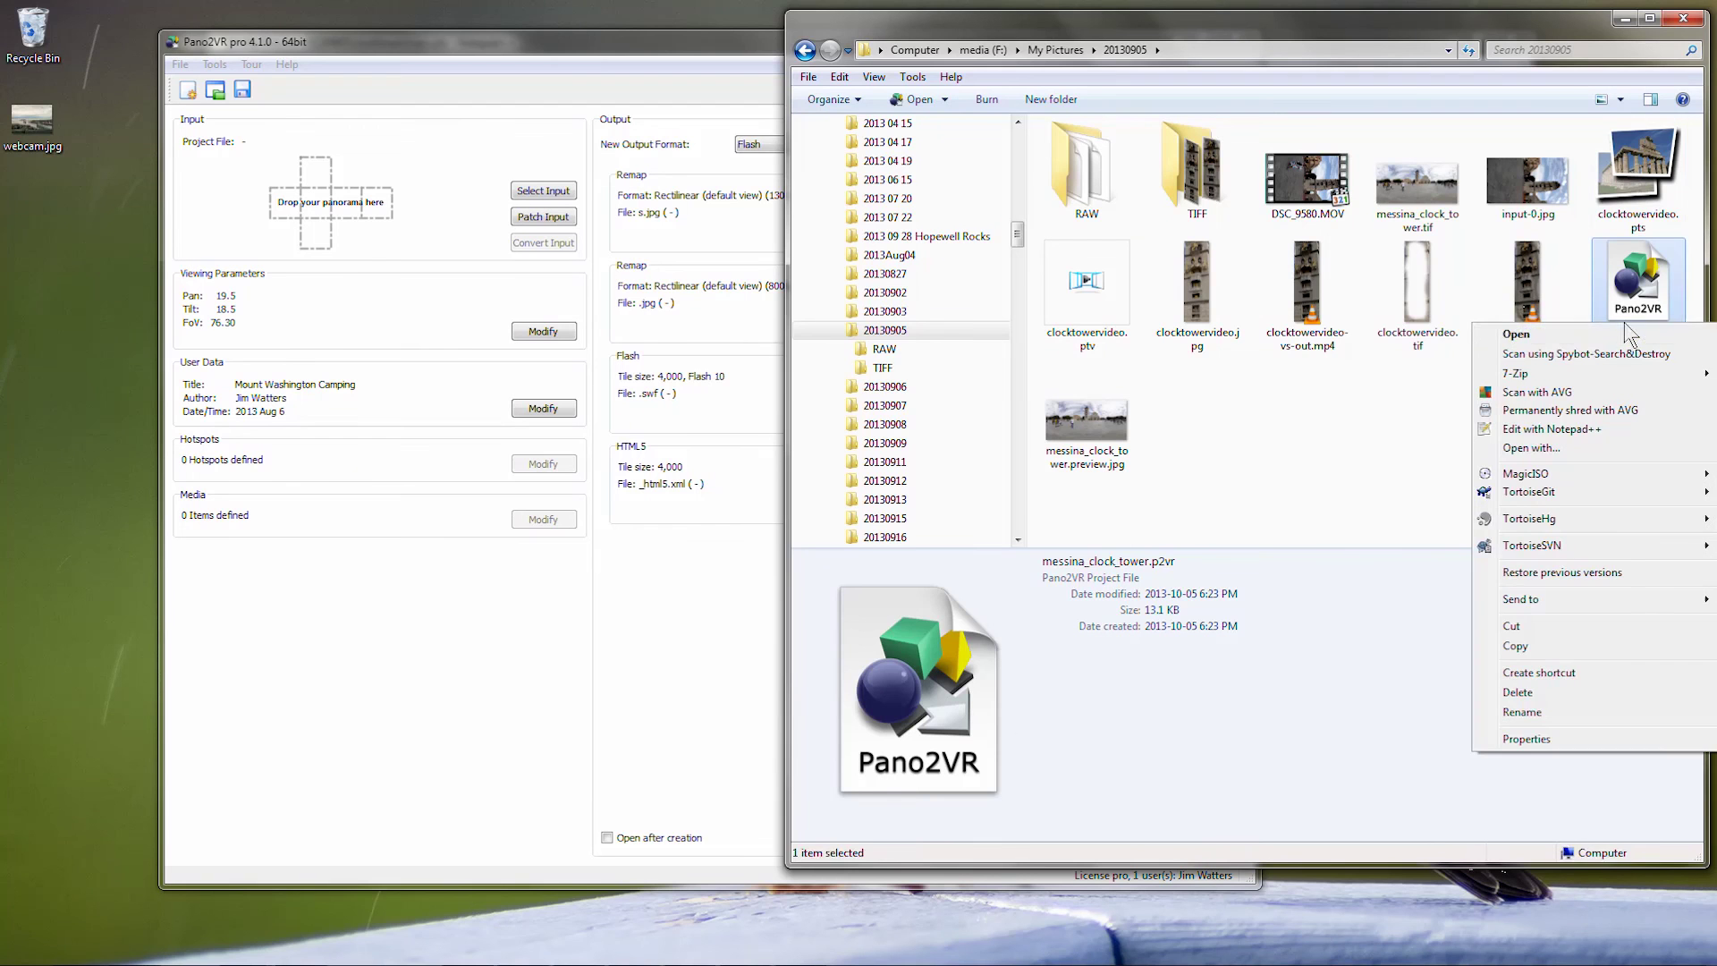
pyautogui.click(1552, 429)
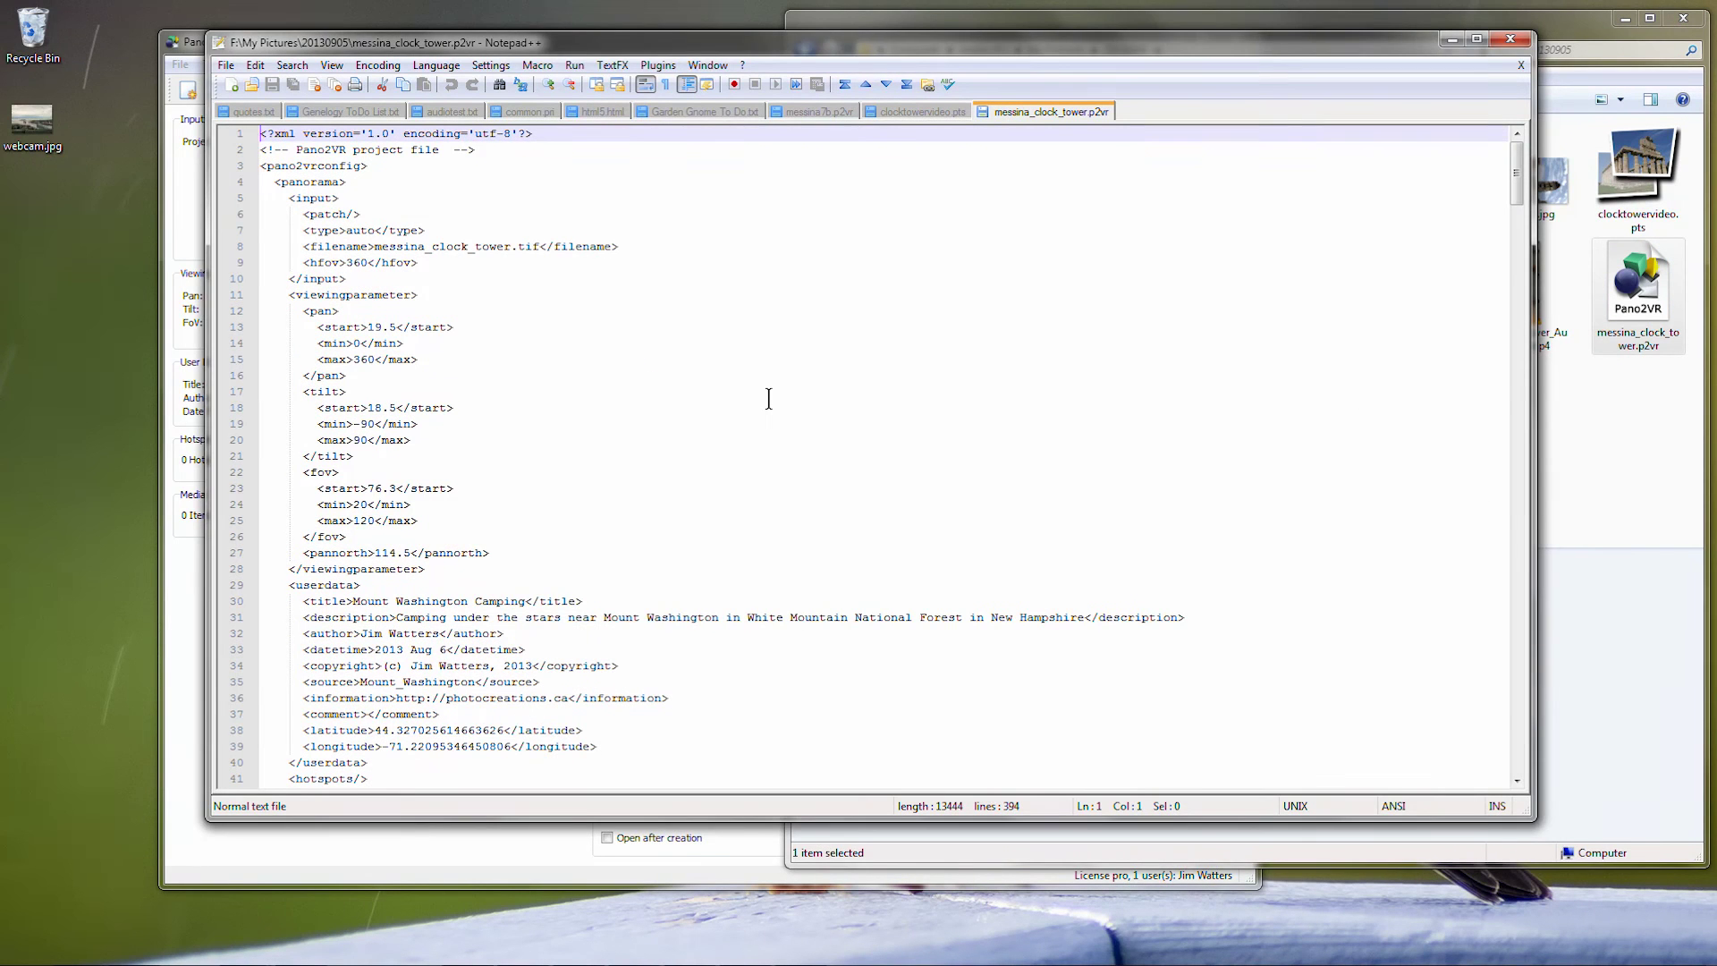
pyautogui.hotkey('ctrl', 'f')
pyautogui.write('mp')
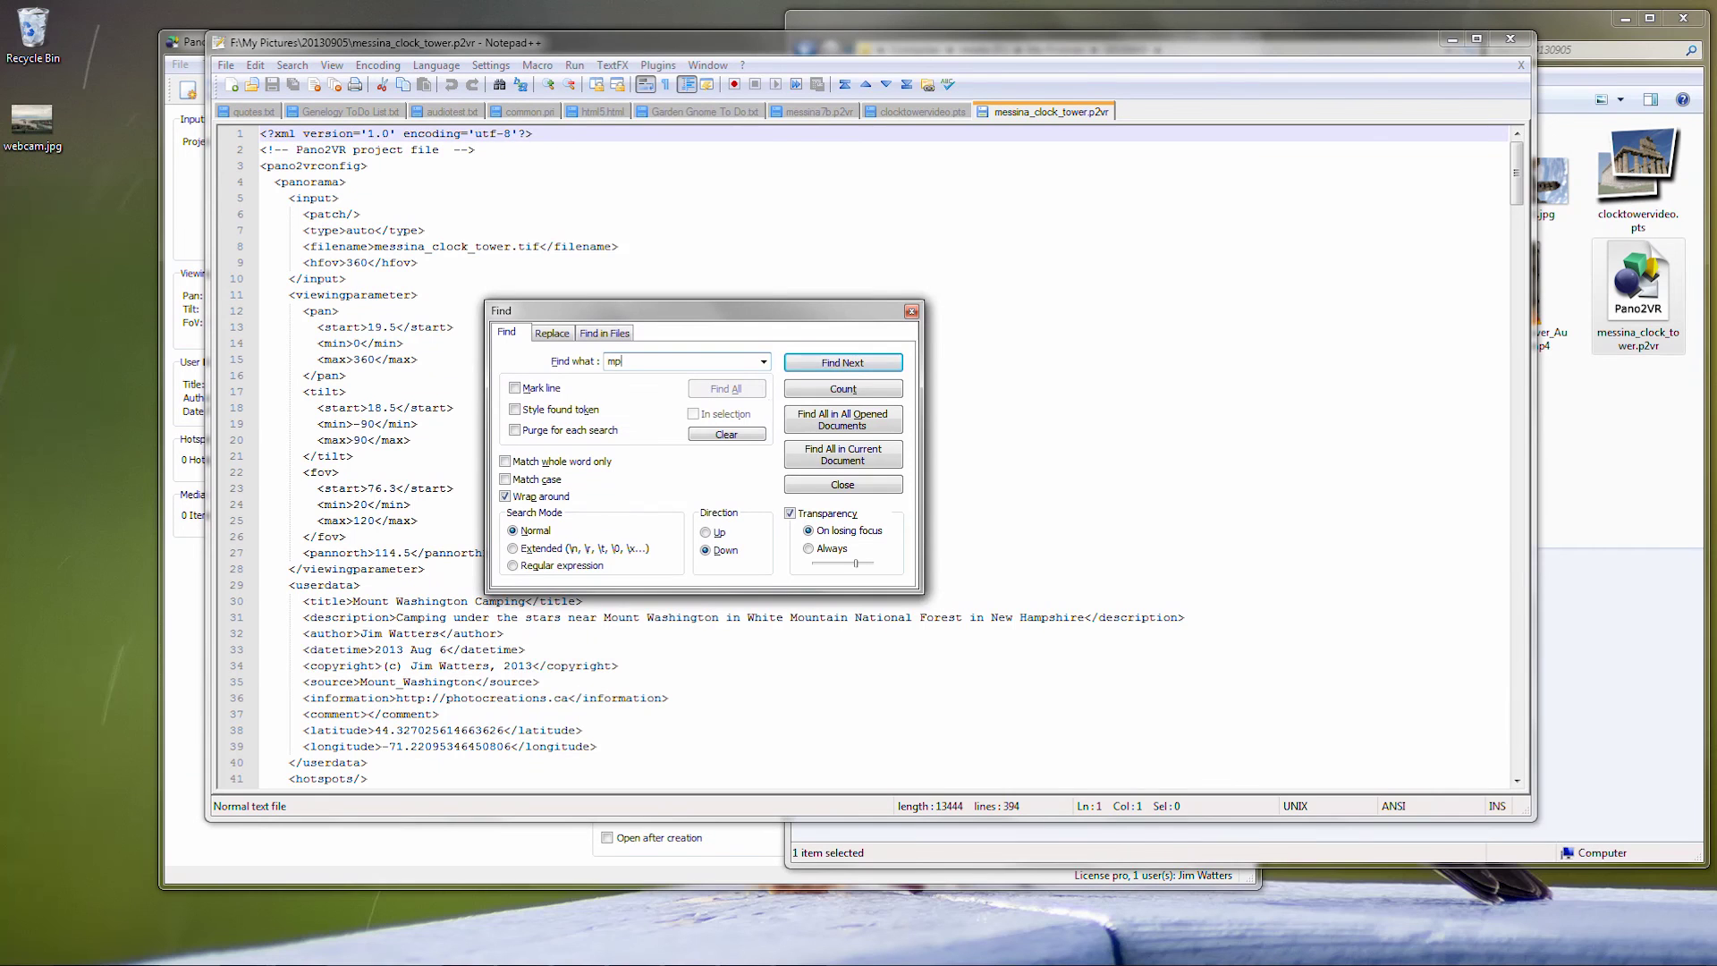
pyautogui.write('4')
pyautogui.press('Return')
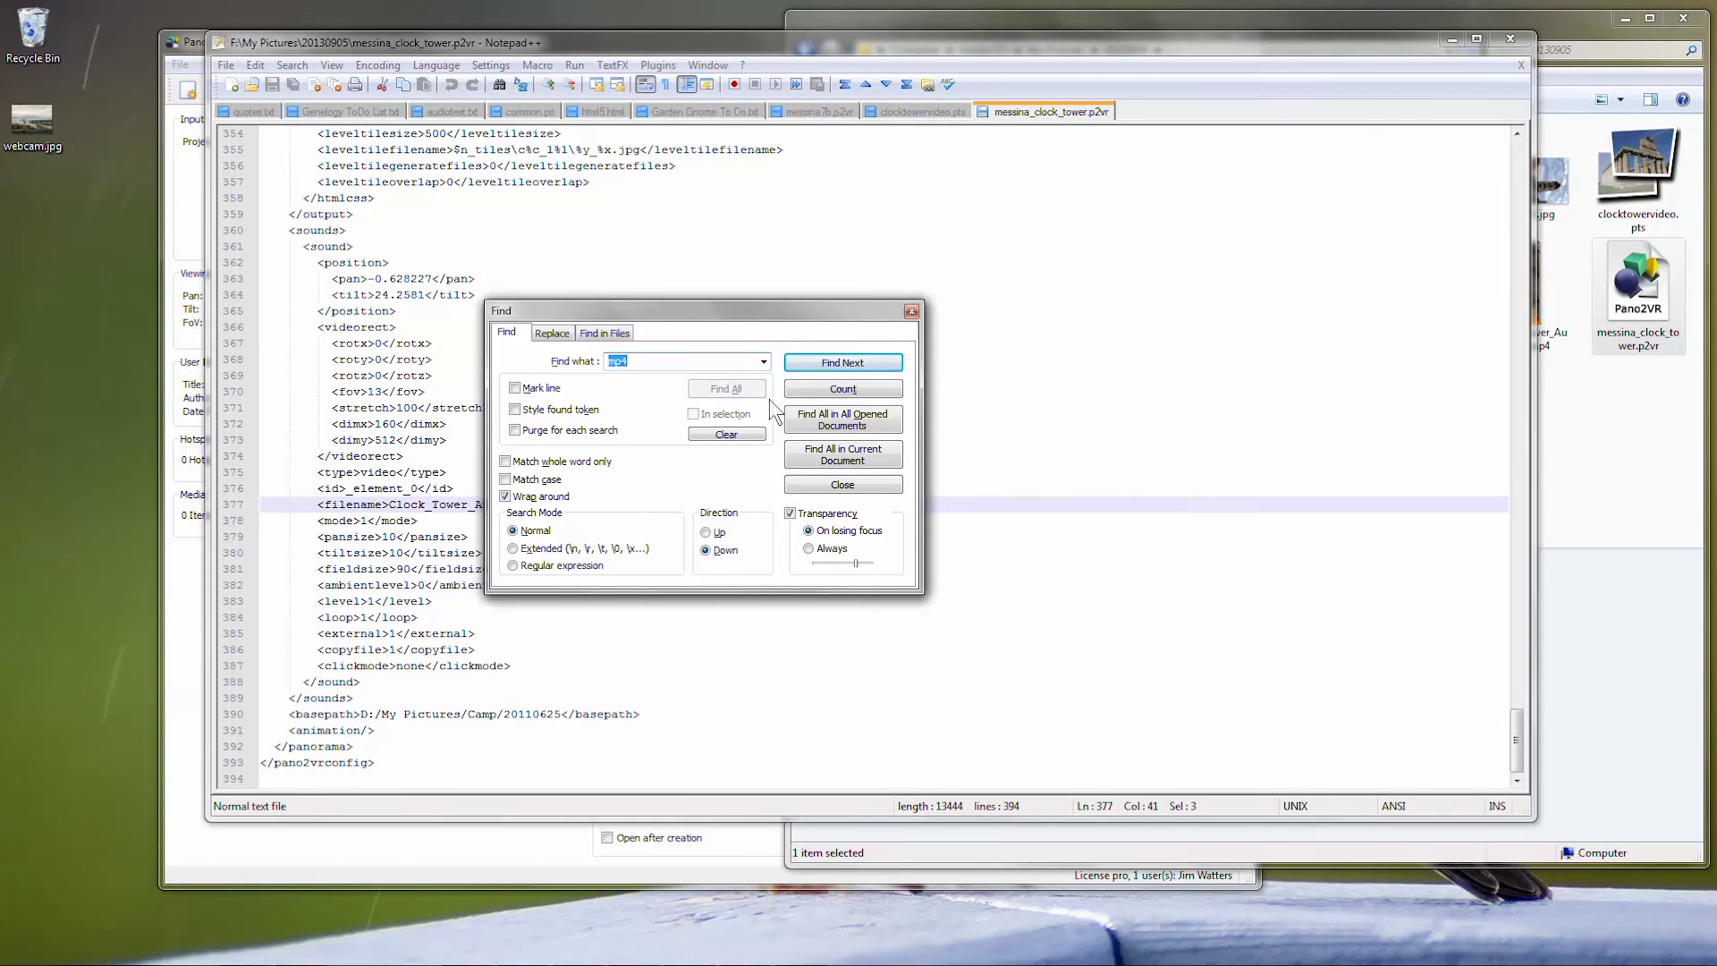
pyautogui.press('Escape')
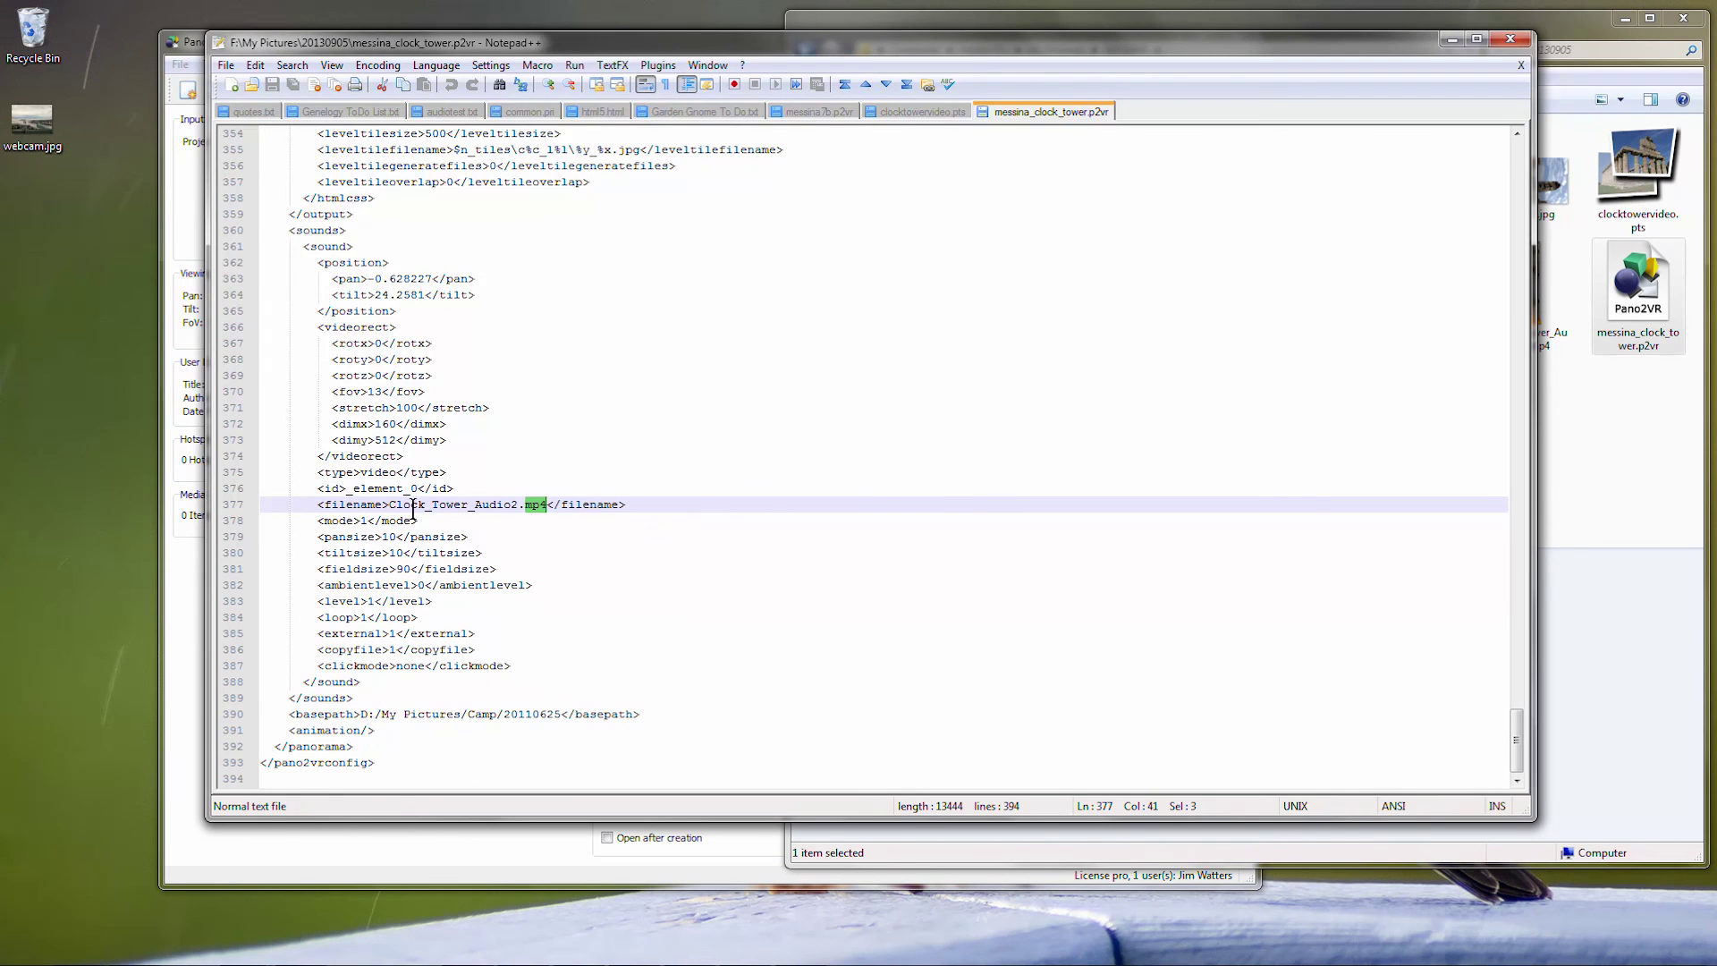
# - Change the video's pan to -1 and tilt to 25, and save the file
pyautogui.moveTo(388, 504); pyautogui.dragTo(517, 508)
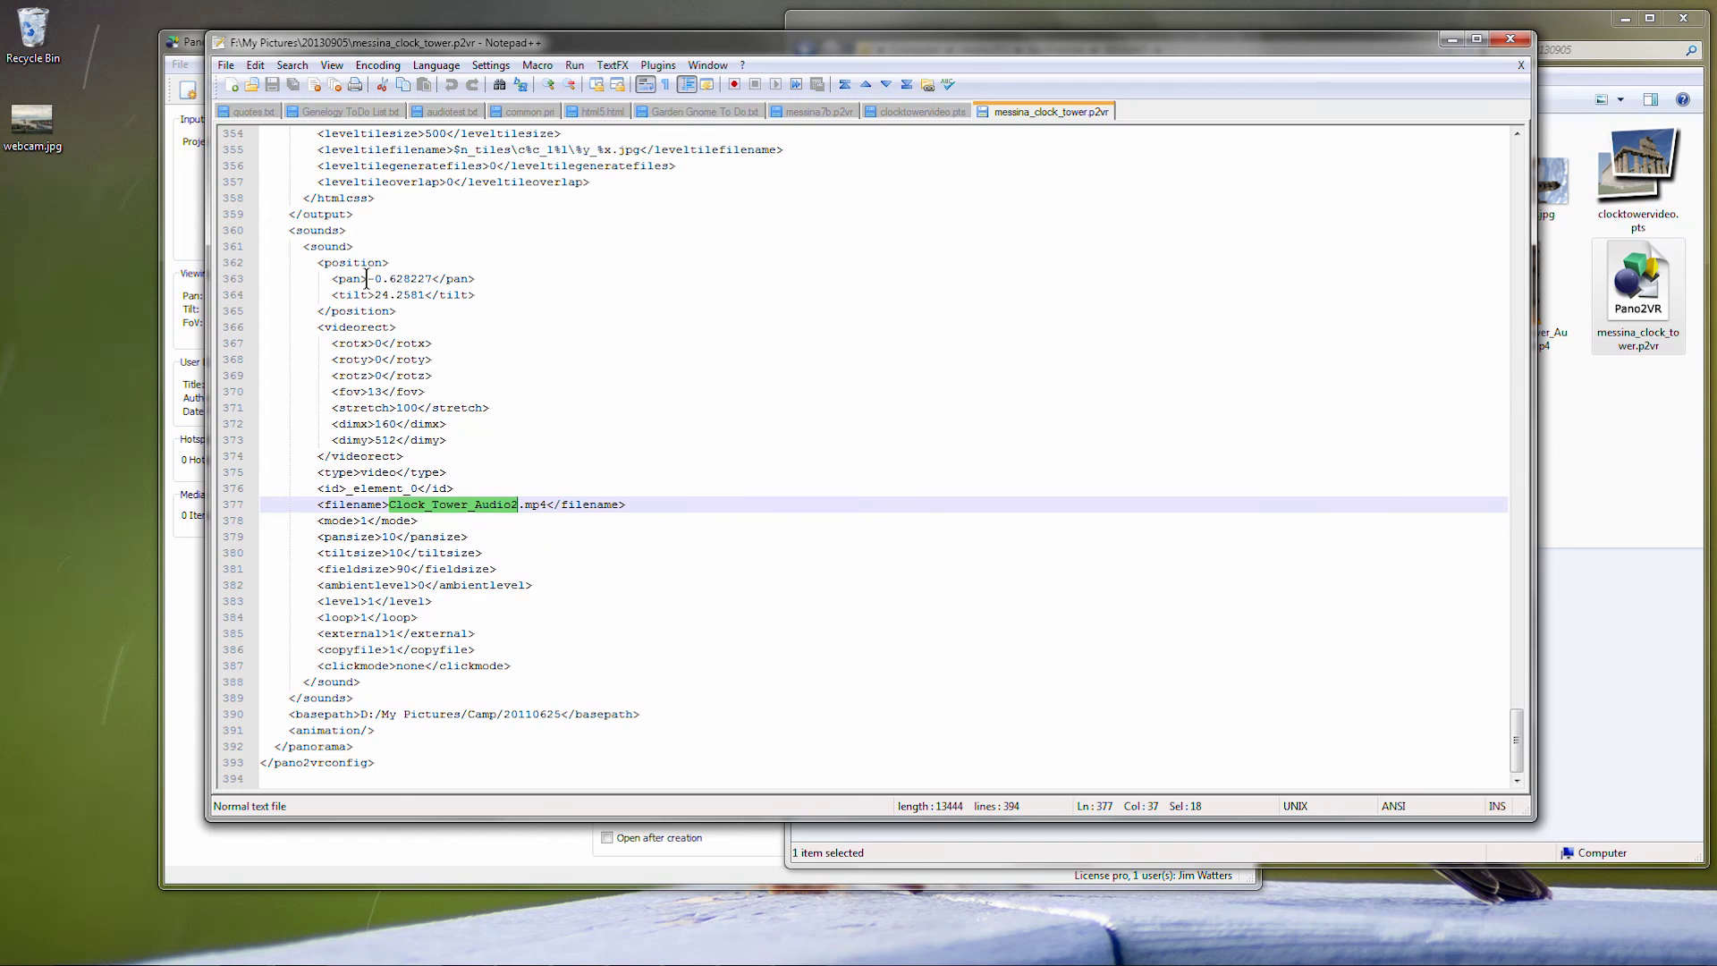
pyautogui.moveTo(365, 278); pyautogui.dragTo(430, 275)
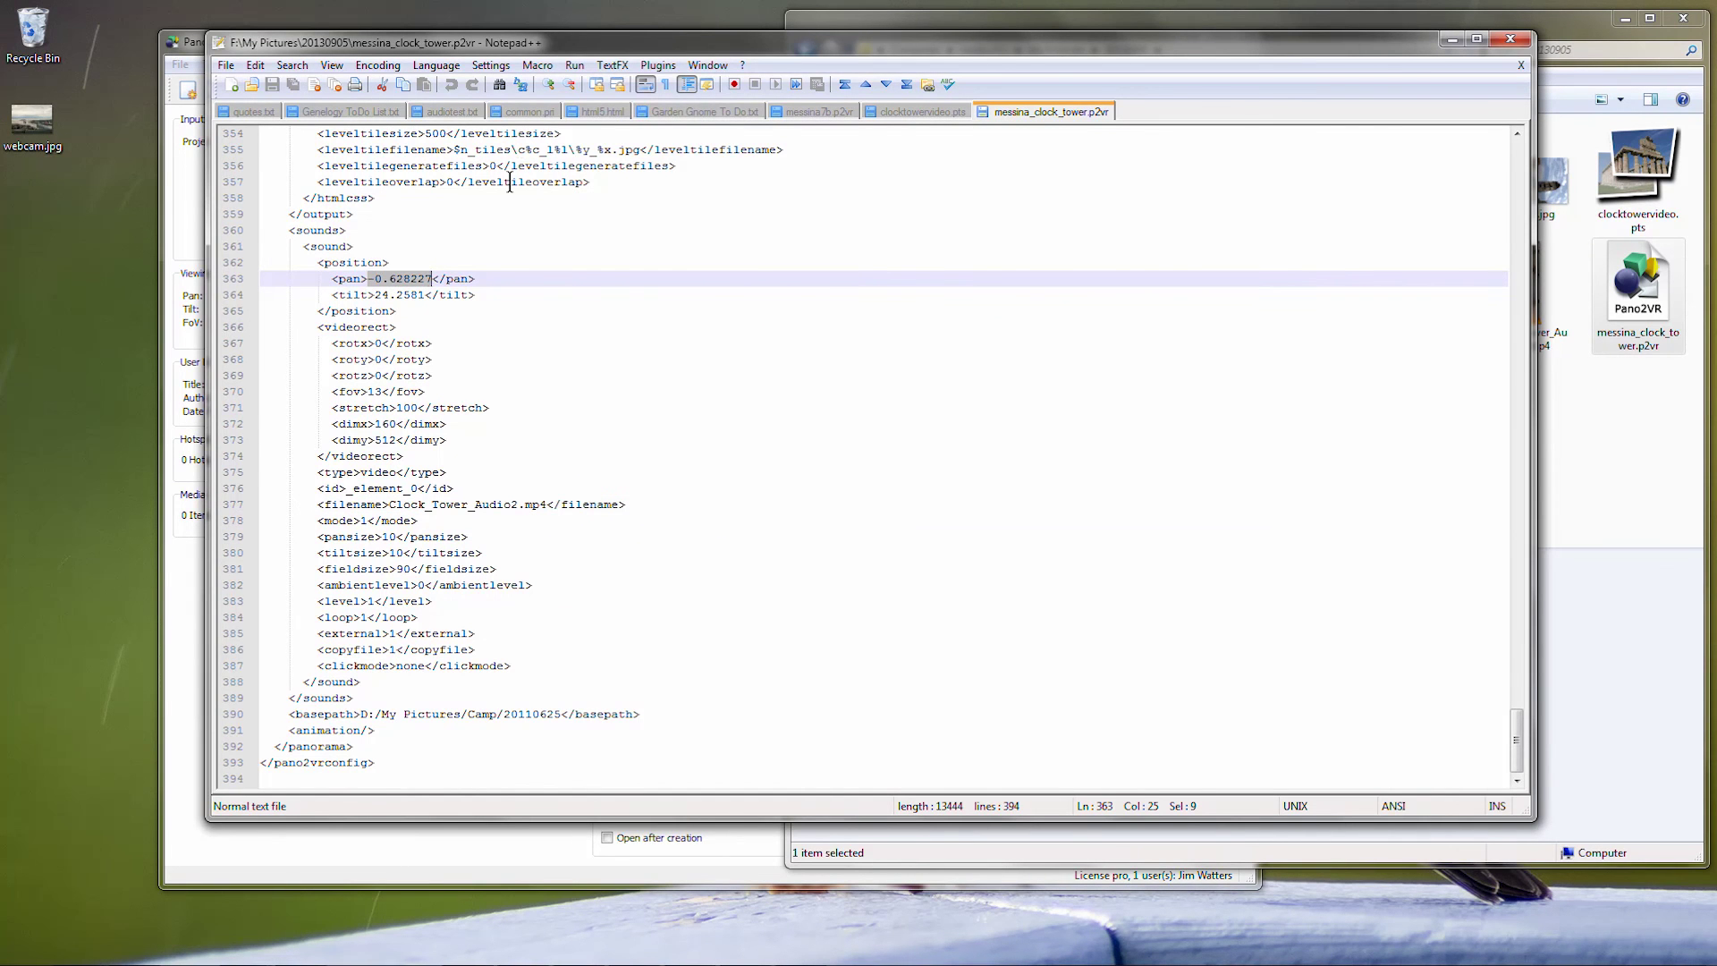
pyautogui.write('-1')
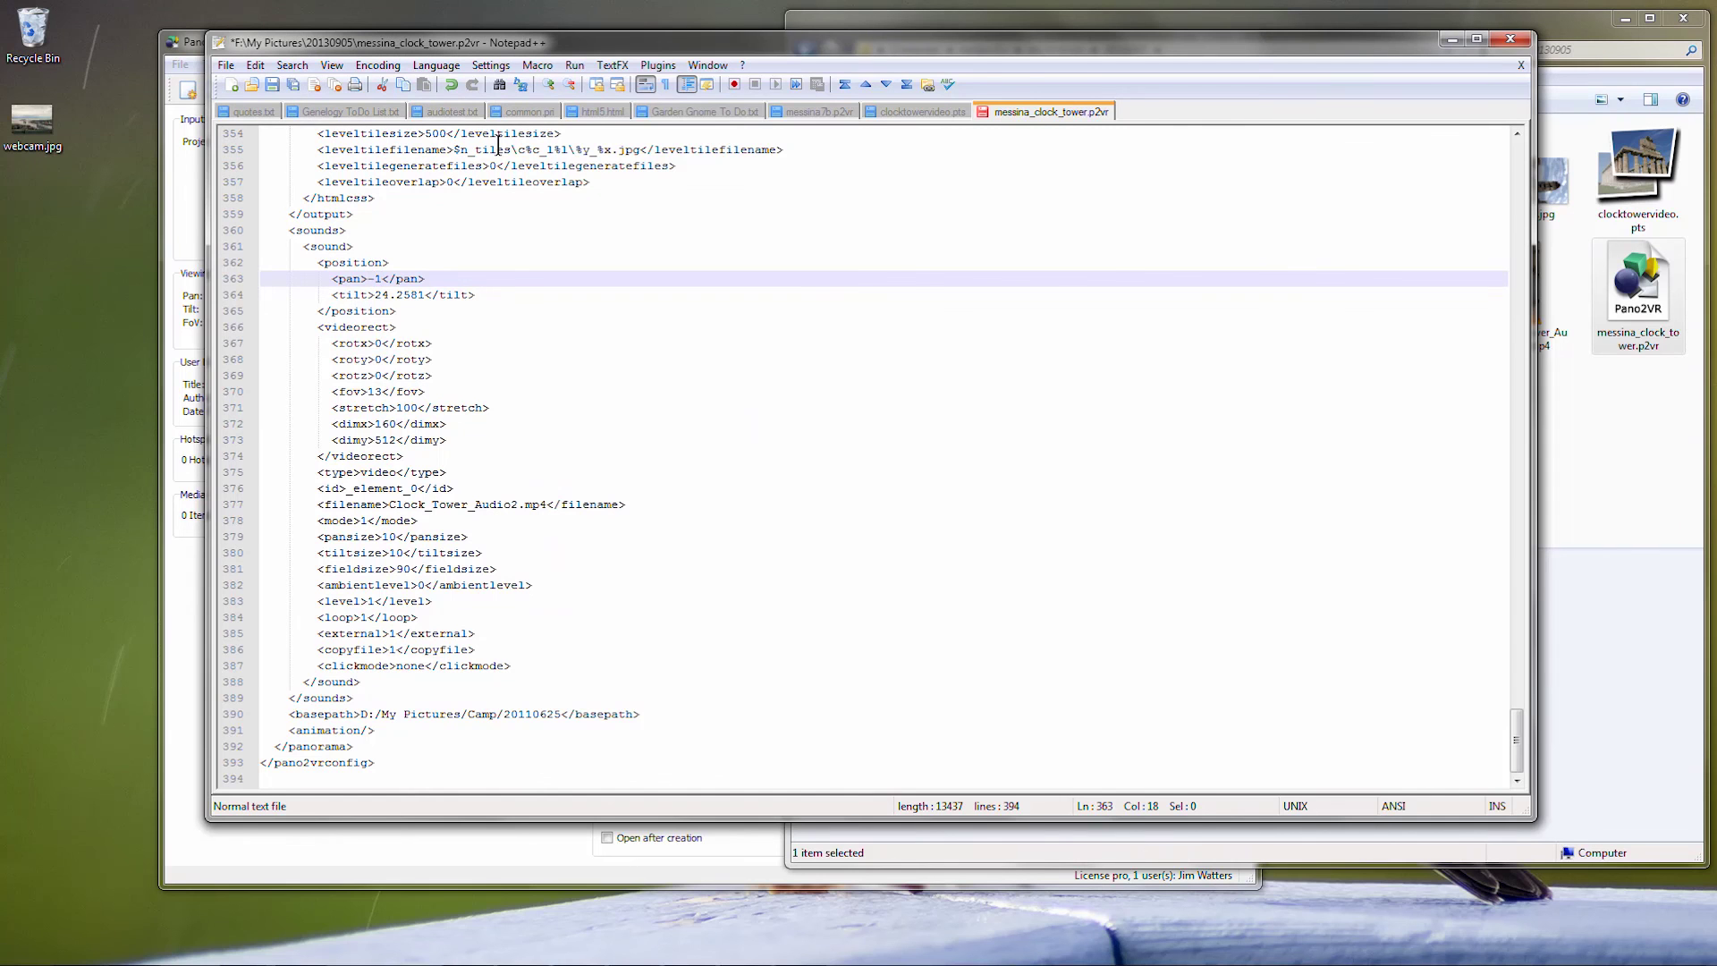
pyautogui.click(394, 295)
pyautogui.write('25')
pyautogui.press('Up')
pyautogui.press('BackSpace')
pyautogui.hotkey('ctrl', 's')
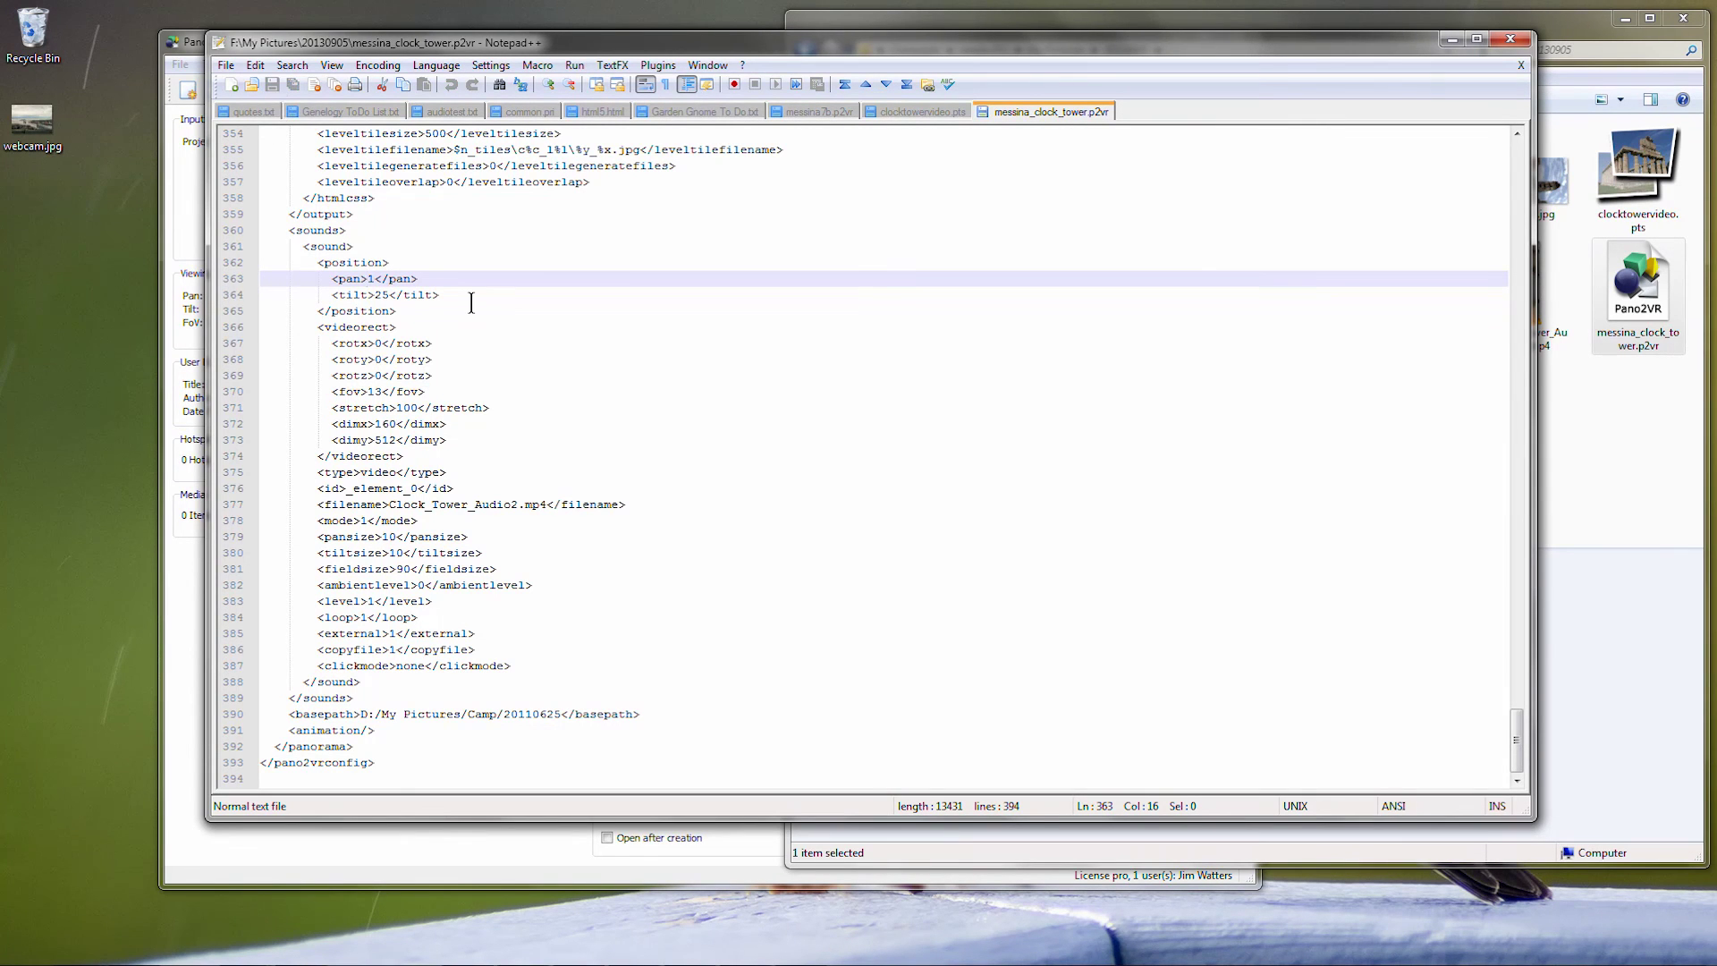
pyautogui.write('-')
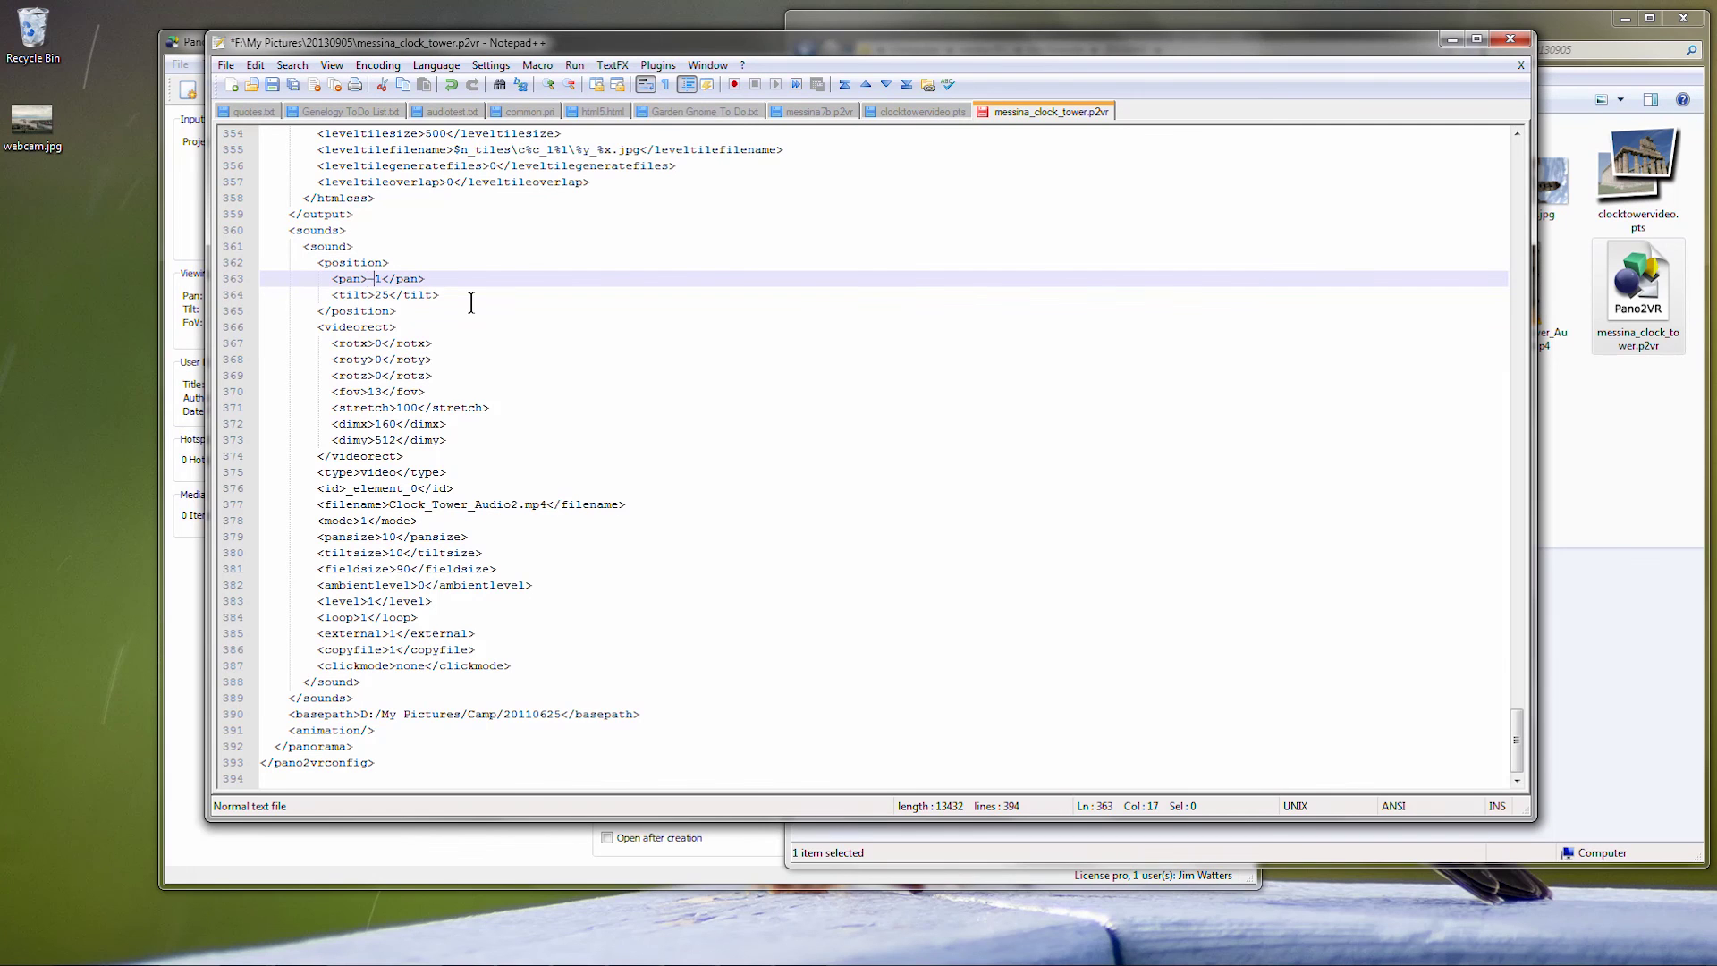
pyautogui.click(276, 85)
# - Reload messina_clock_tower.p2vr in Pano2VR from the recent files list
pyautogui.click(191, 41)
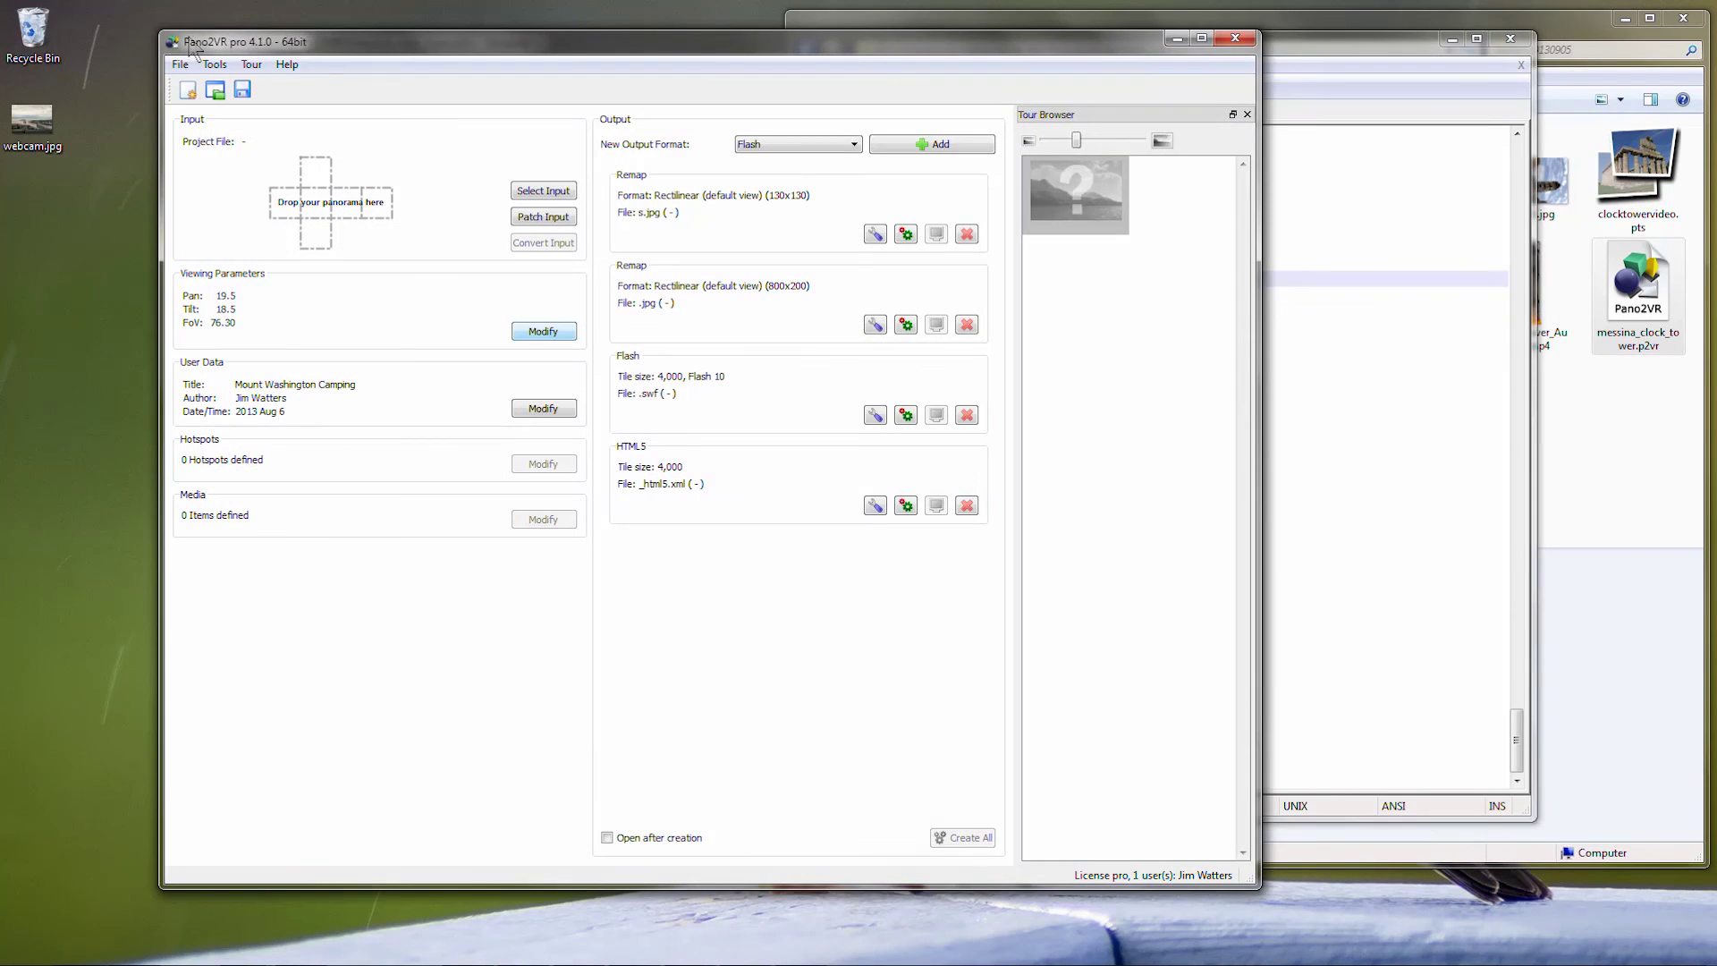
pyautogui.click(179, 64)
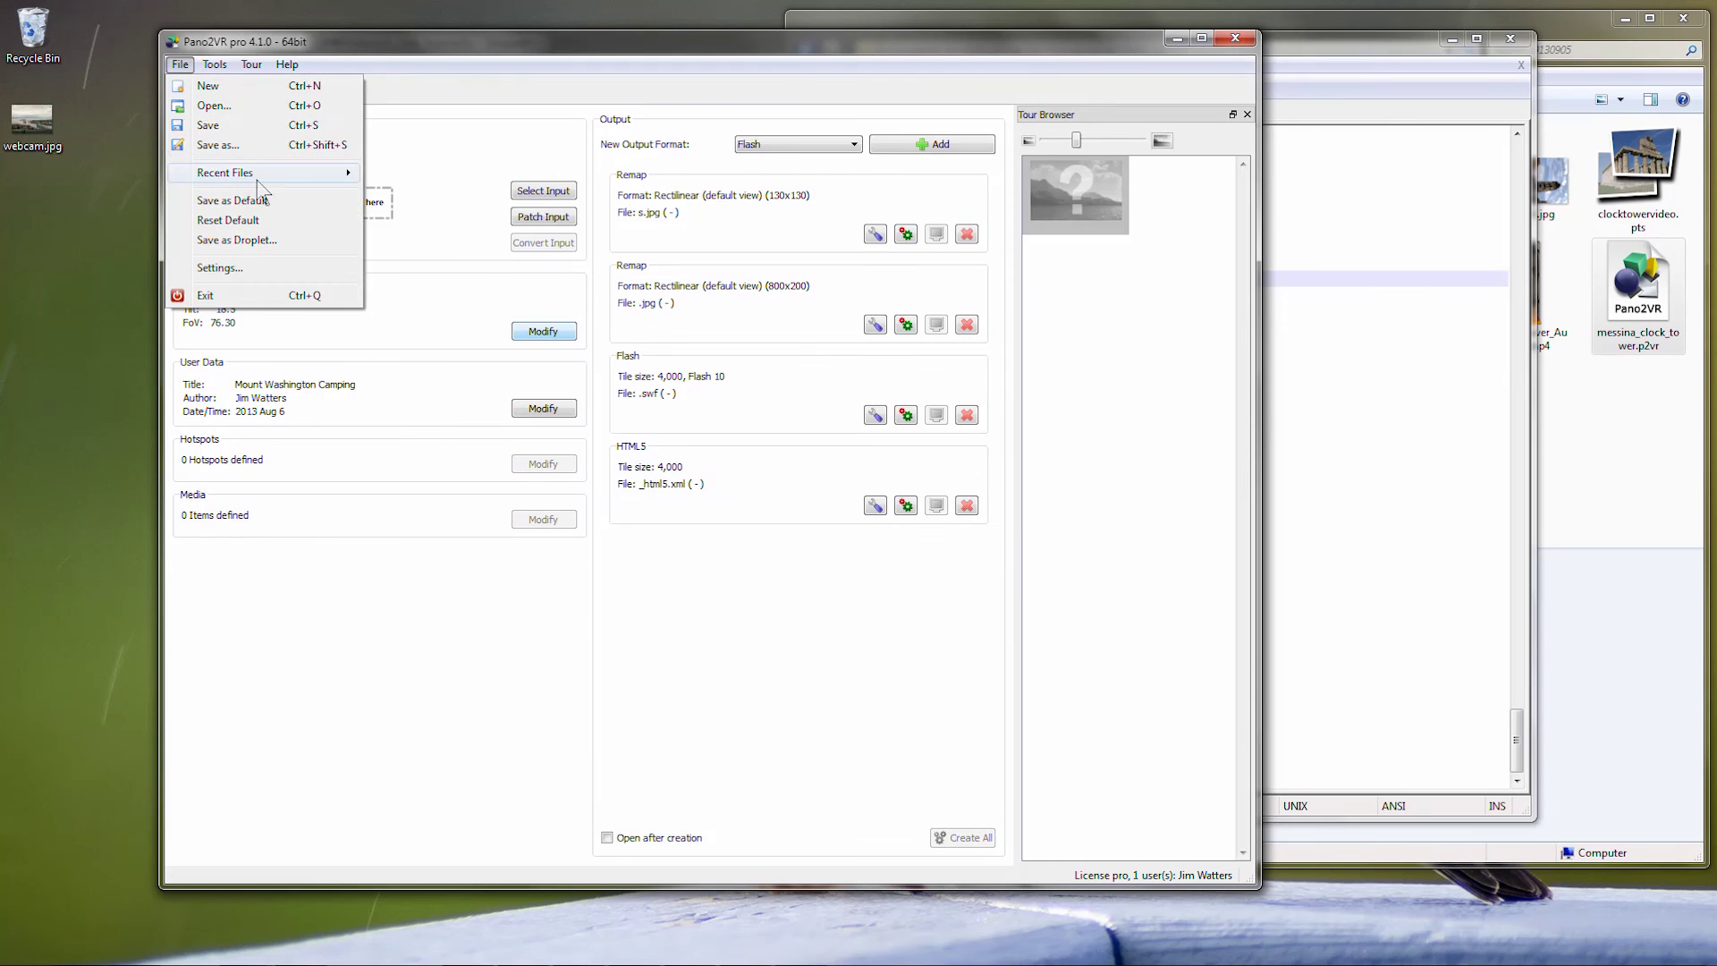
pyautogui.moveTo(275, 179)
pyautogui.click(449, 177)
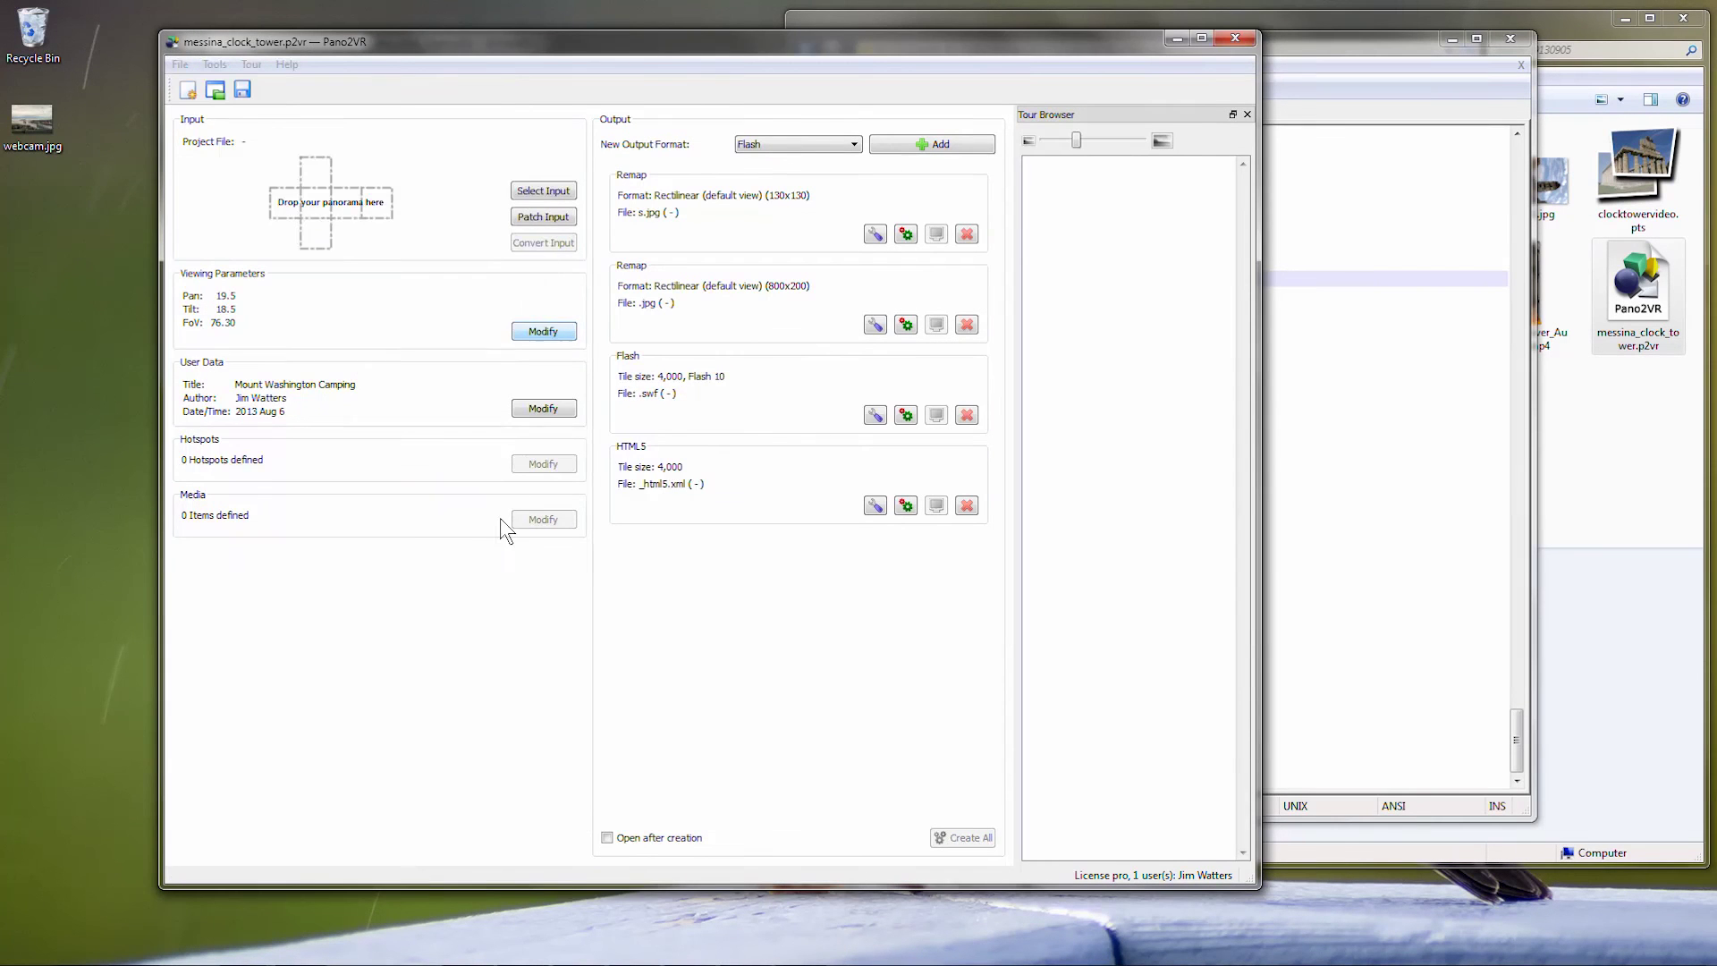
# - Inspect the video hotspot in the media editor to confirm it covers the clock tower, then cancel
pyautogui.click(544, 547)
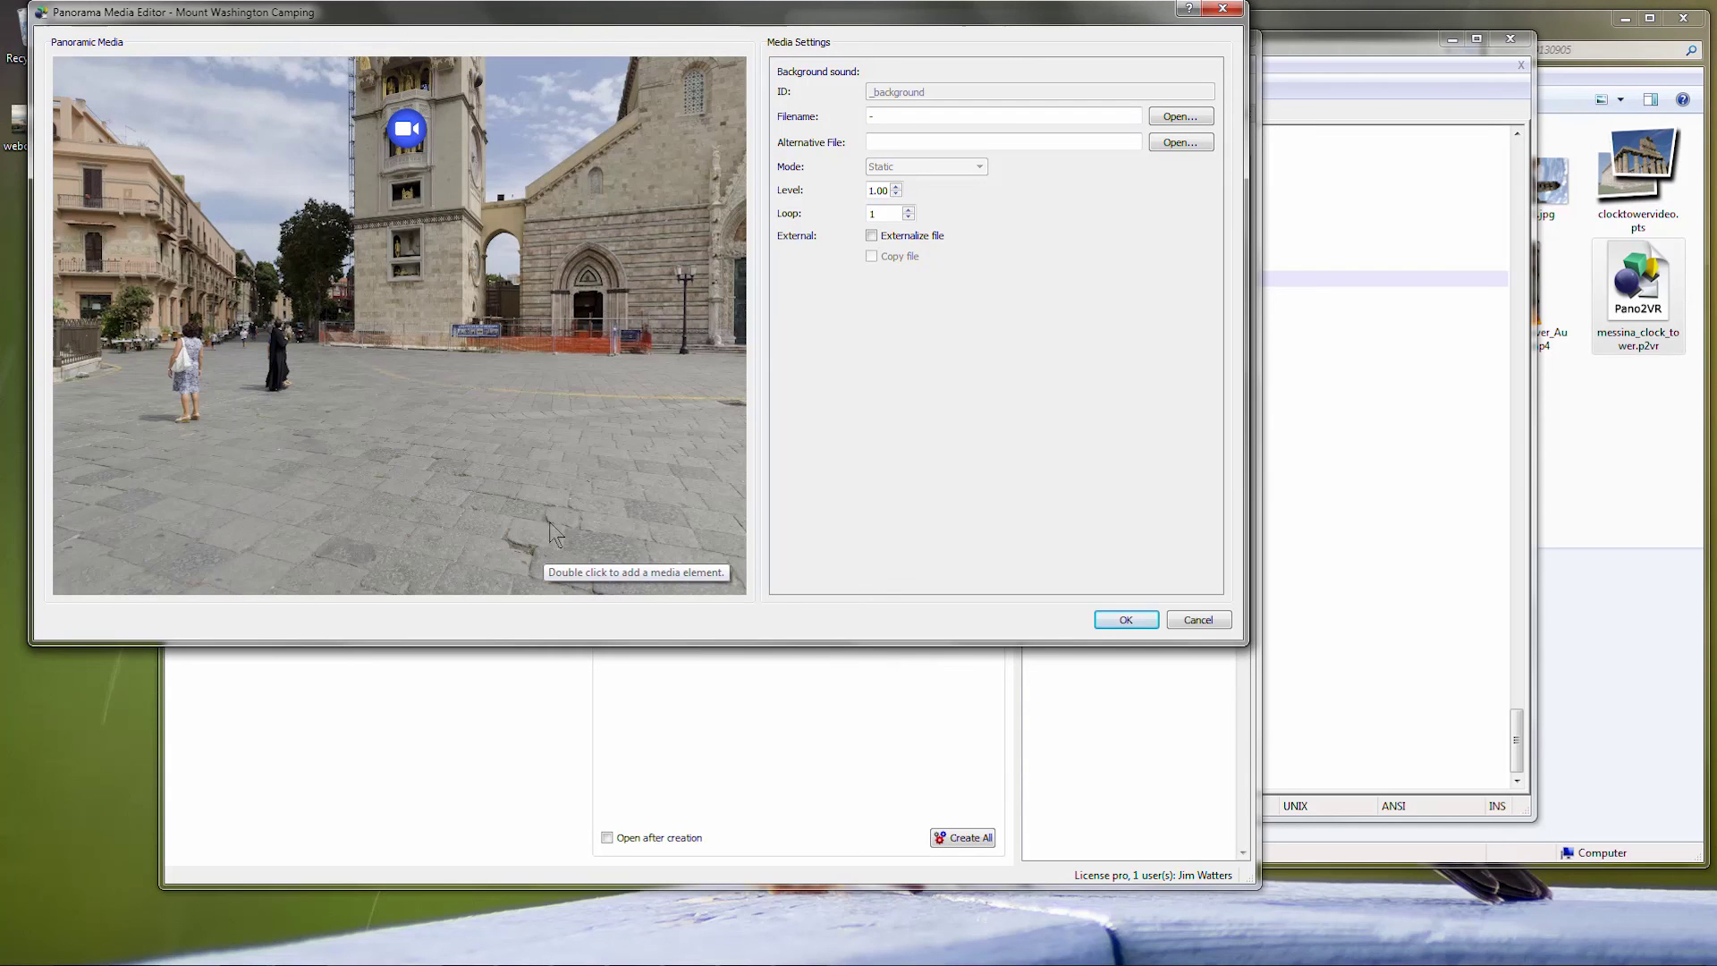
pyautogui.click(406, 129)
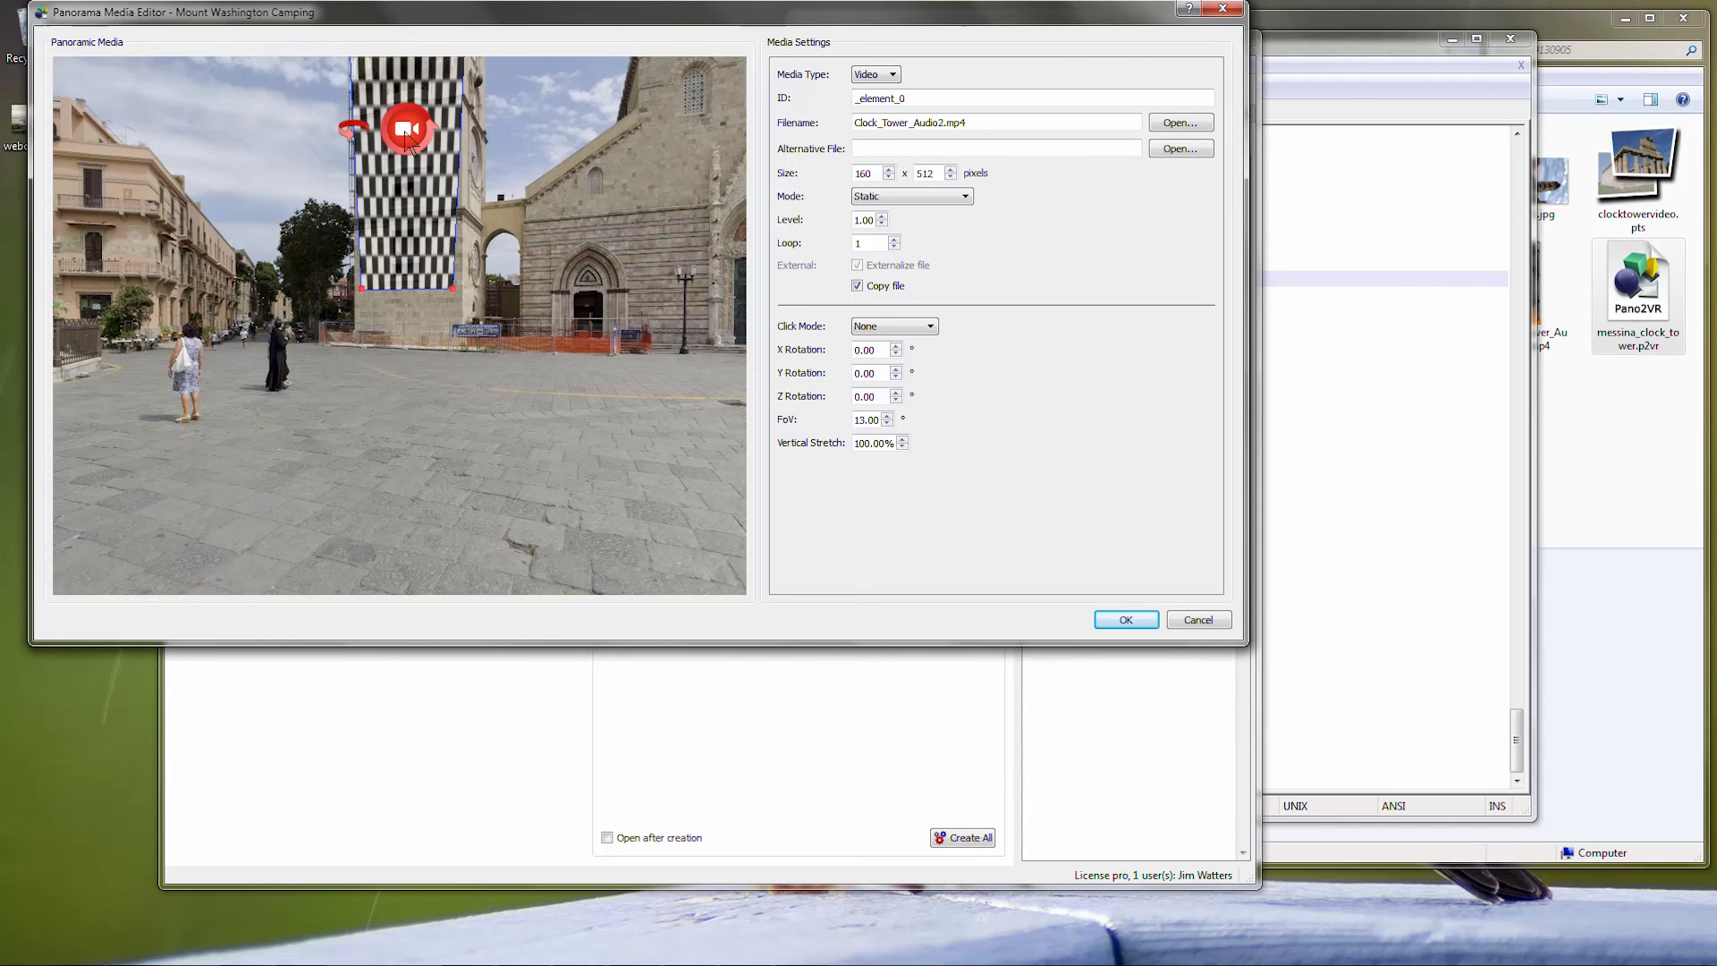
pyautogui.moveTo(408, 134); pyautogui.dragTo(554, 322)
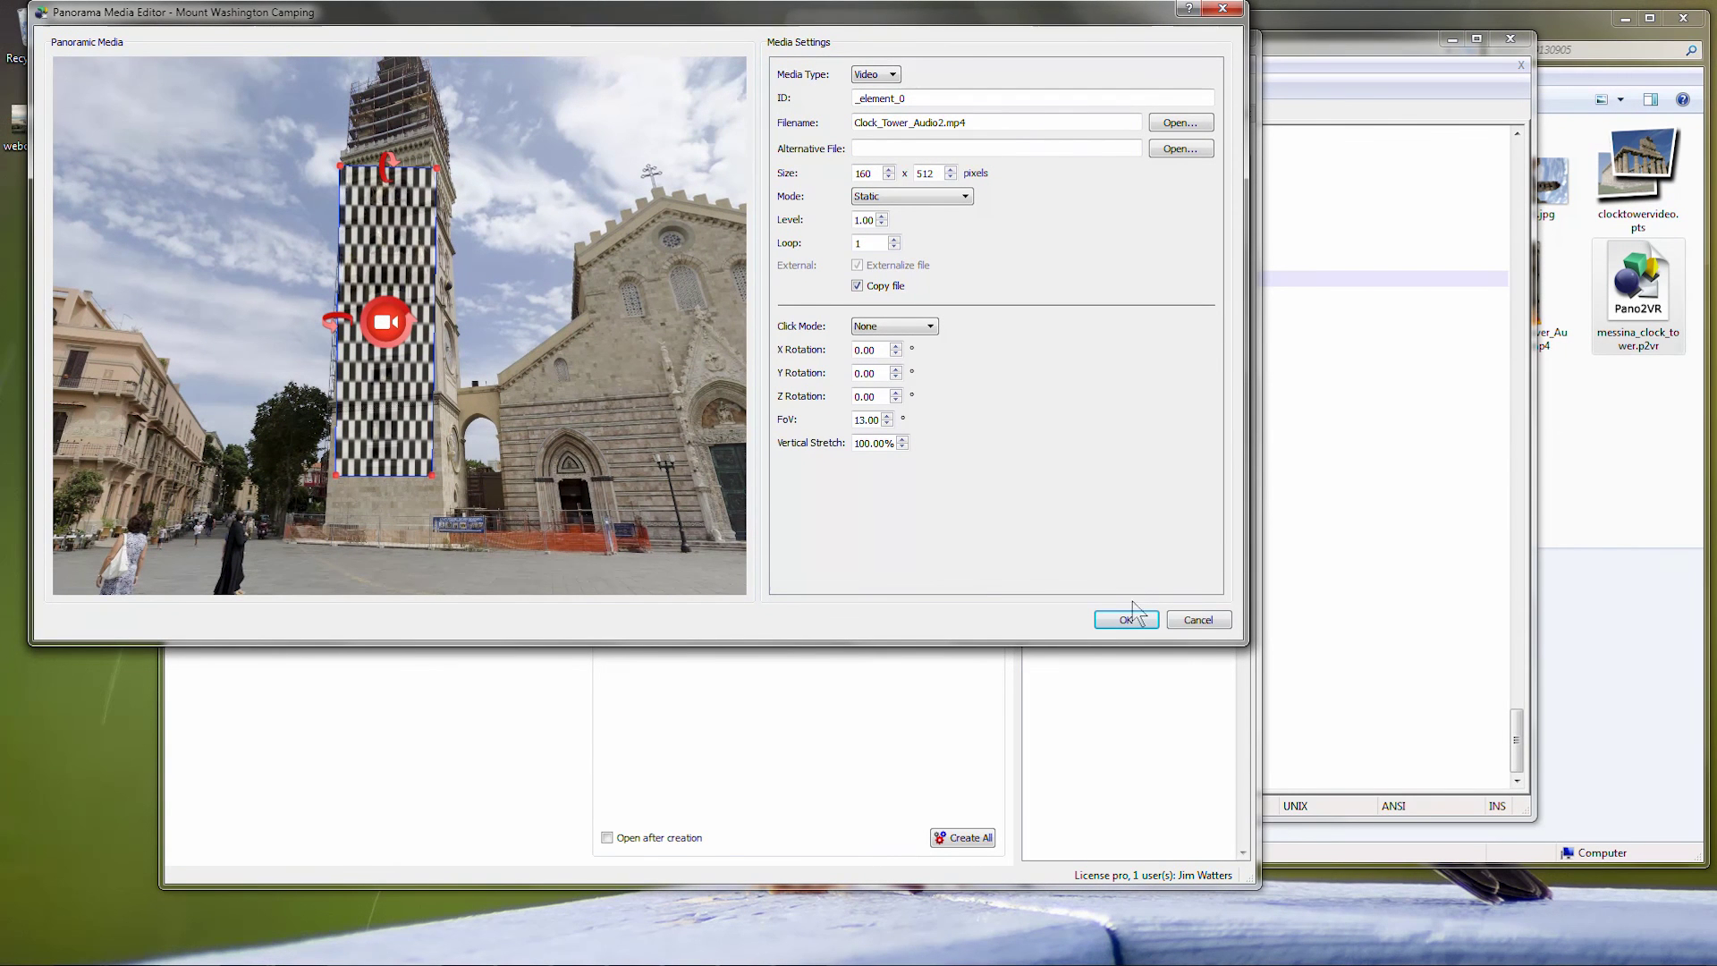
pyautogui.click(1197, 621)
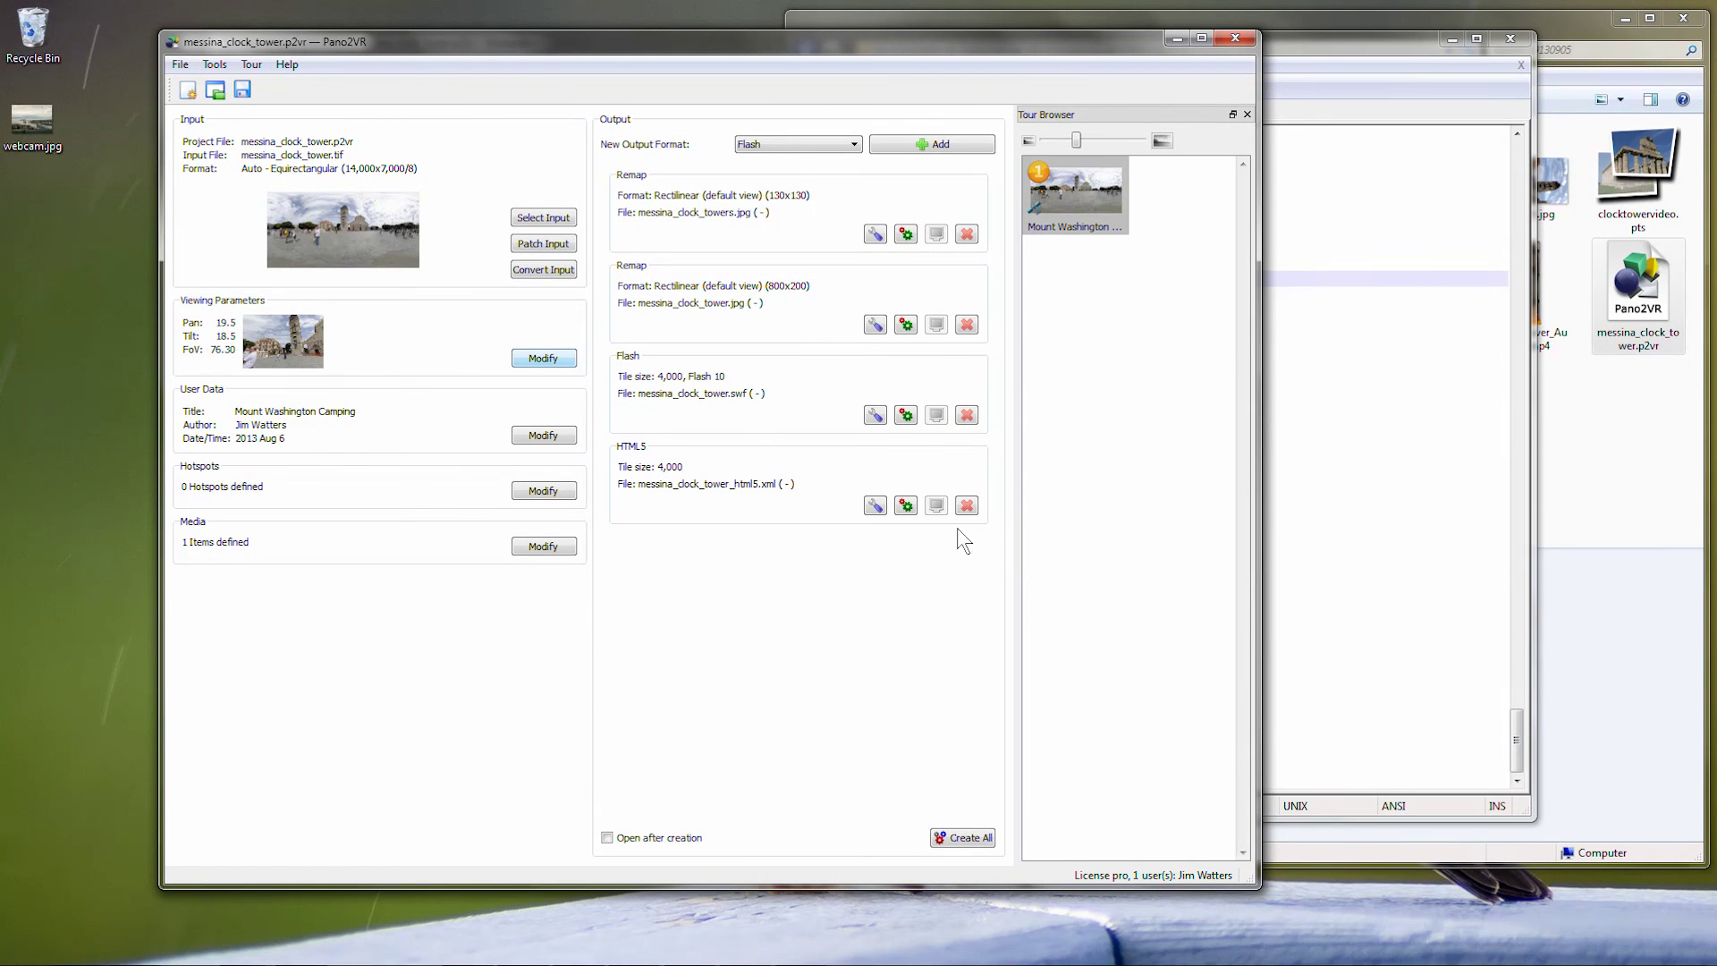
# - Build the Flash output messina_clock_tower.swf with the current settings and preview it in the browser
pyautogui.click(875, 415)
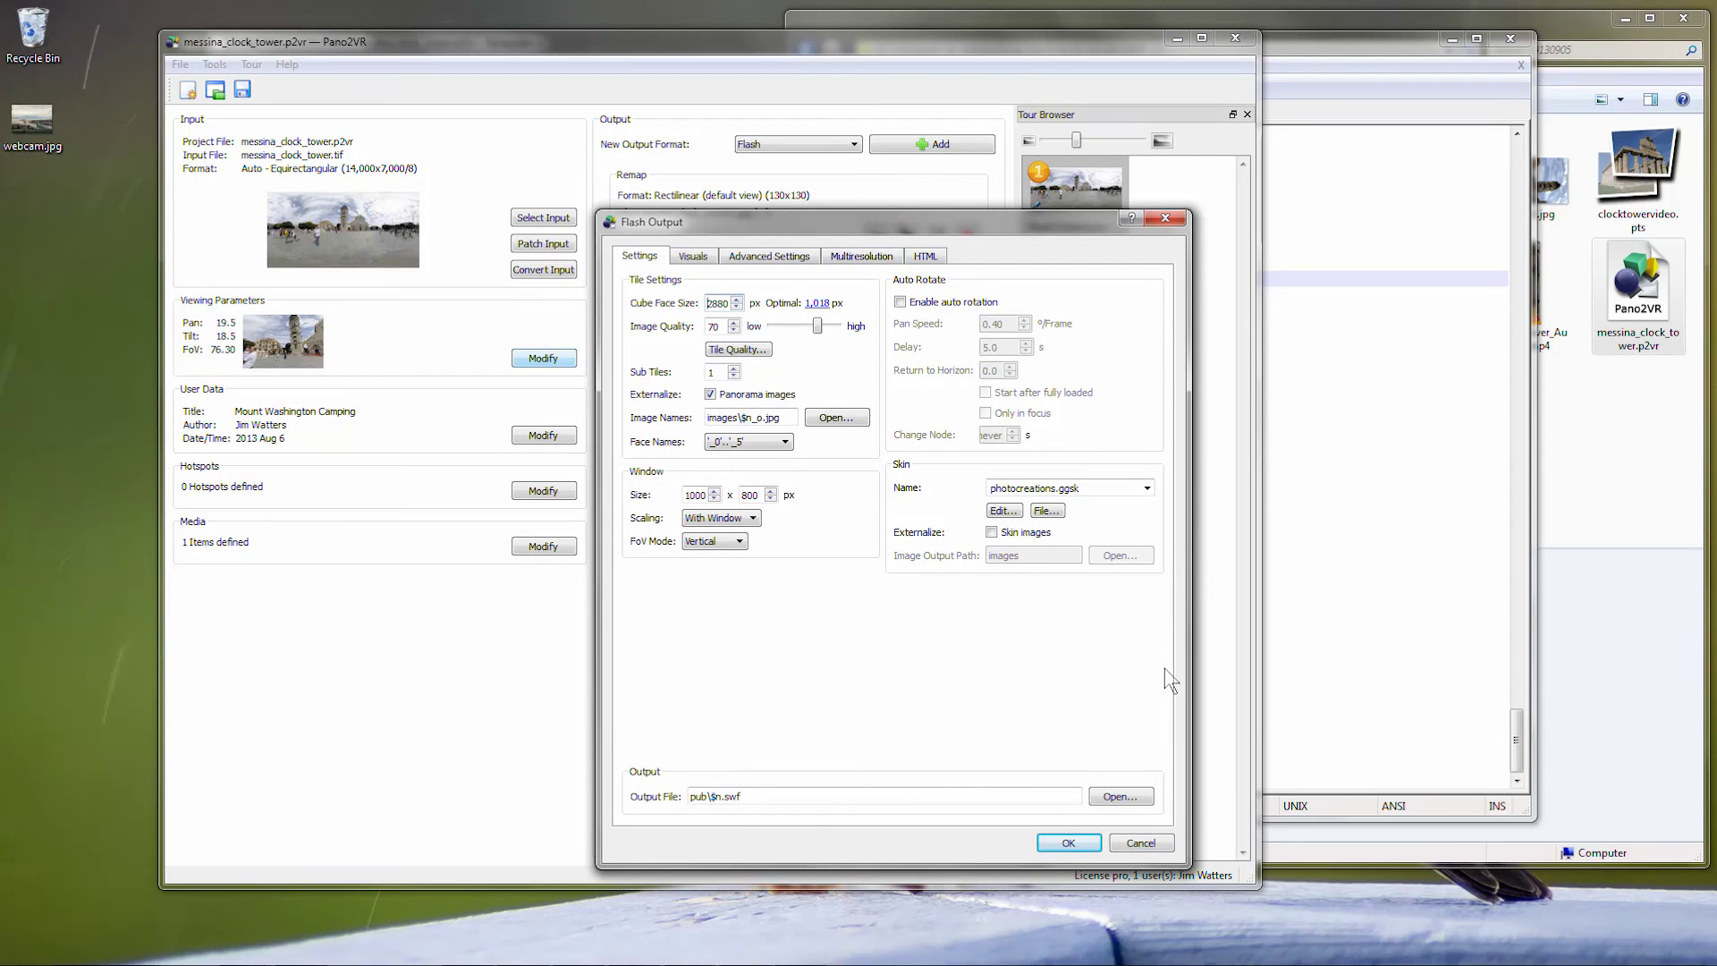
pyautogui.click(1068, 843)
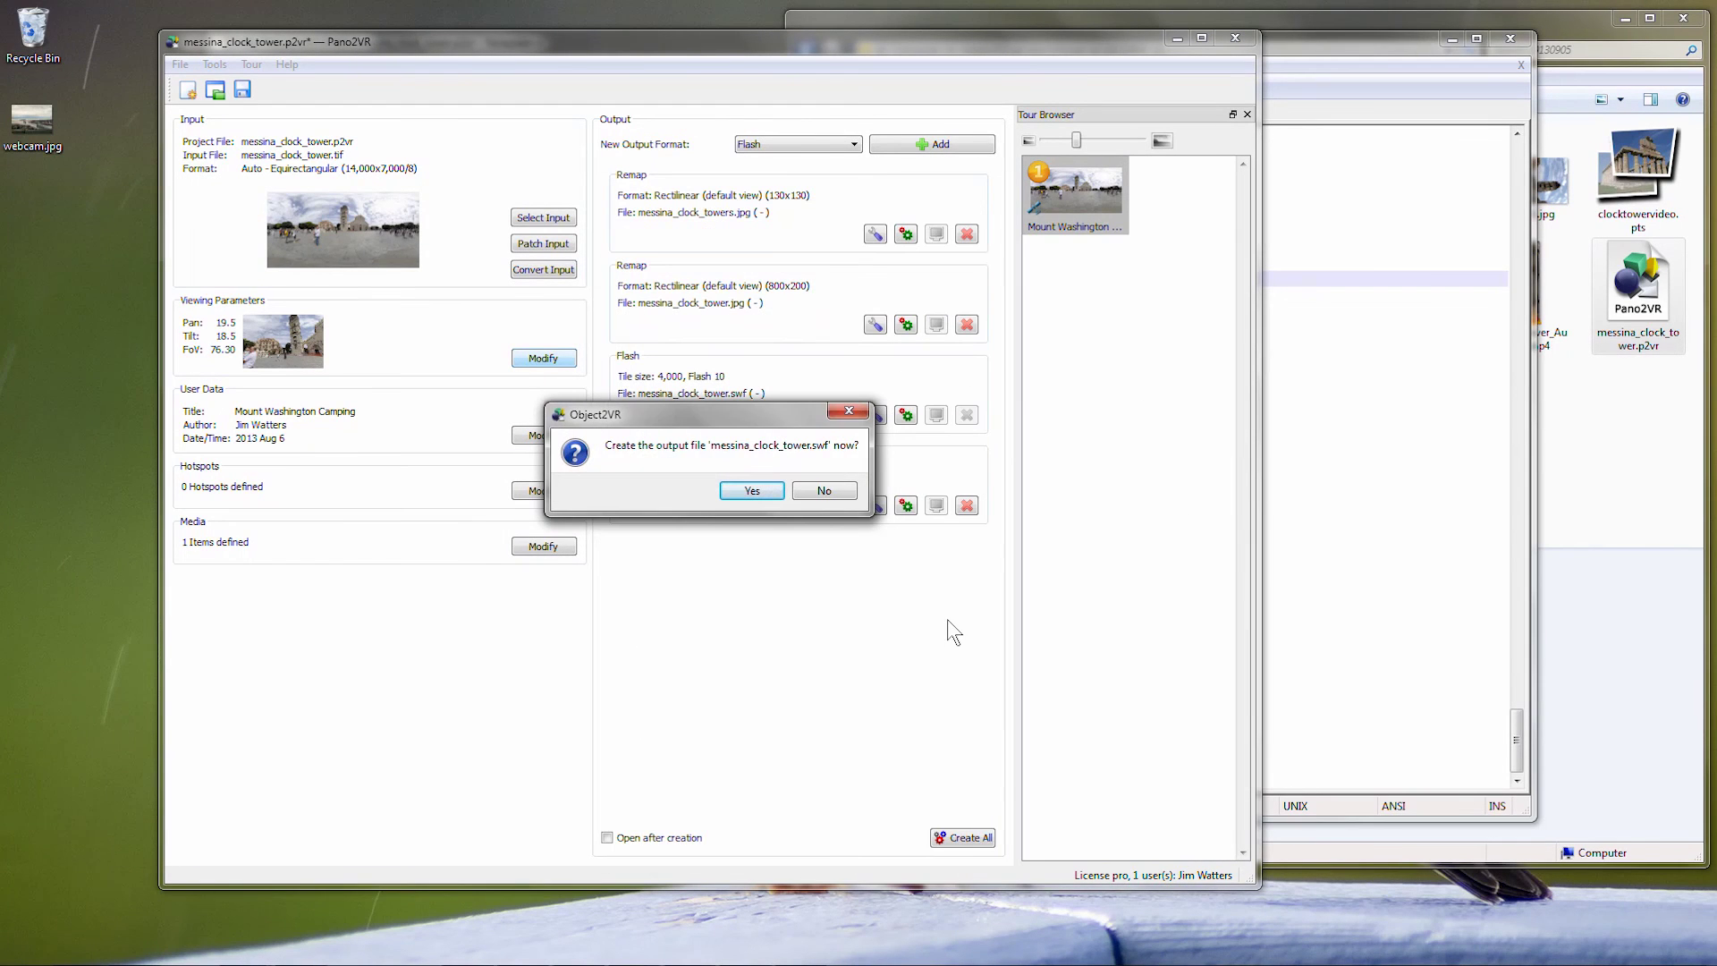
pyautogui.click(752, 490)
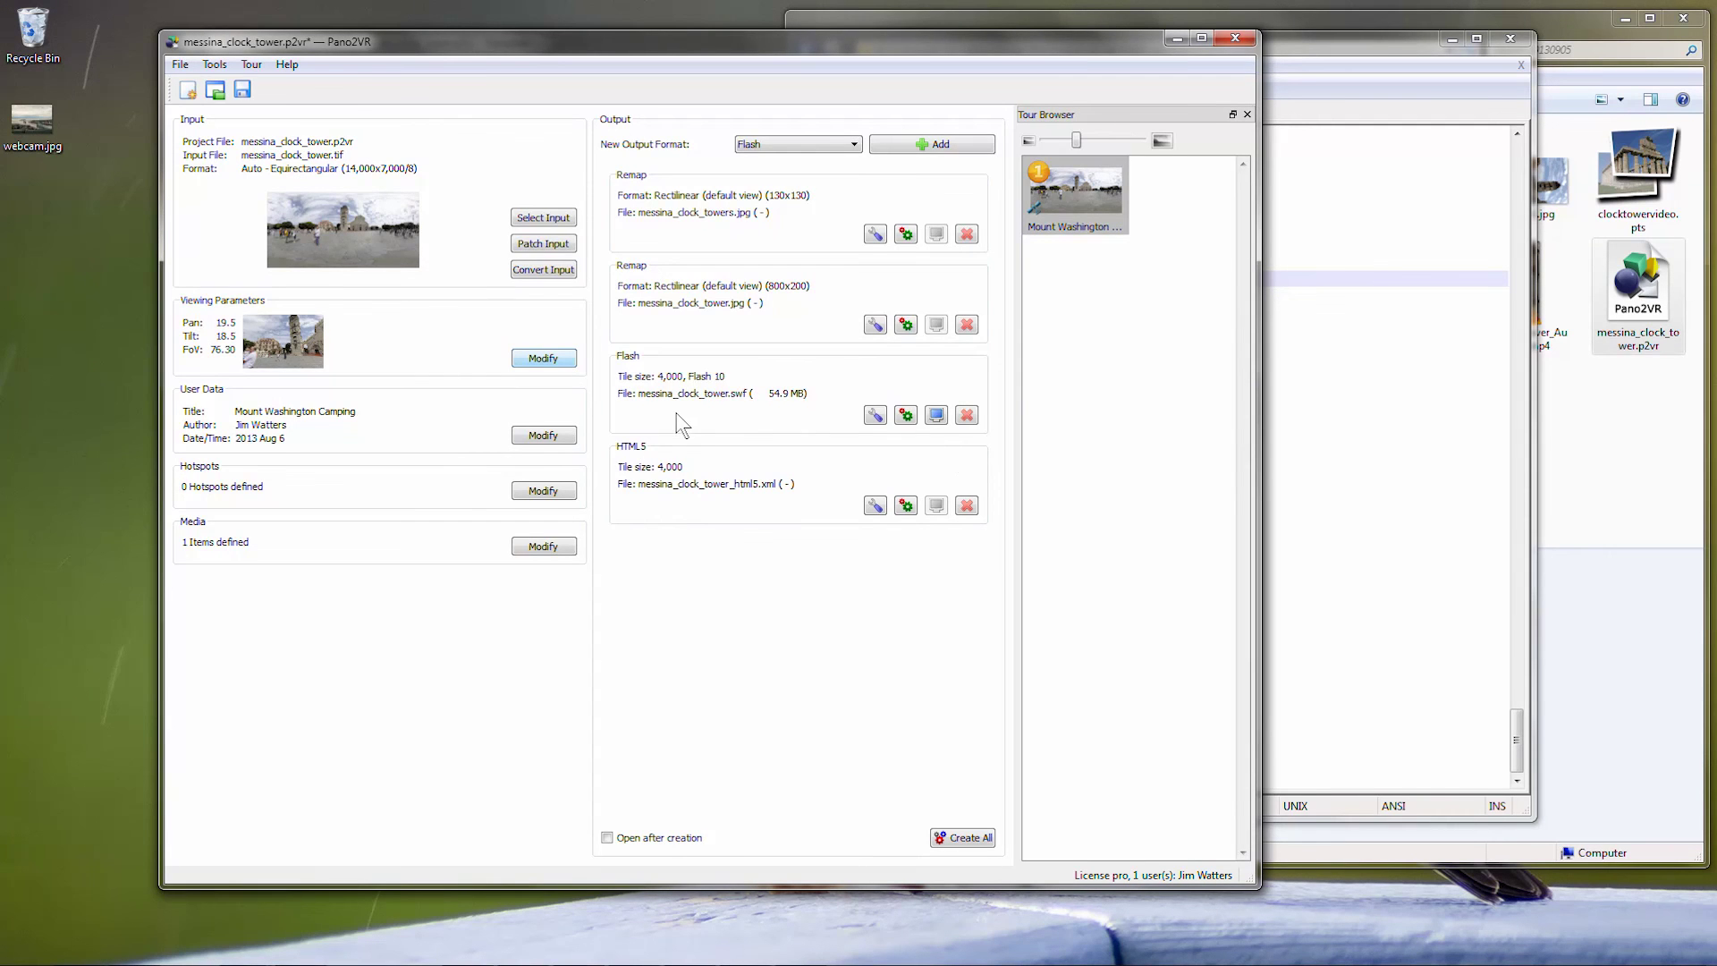
pyautogui.click(935, 415)
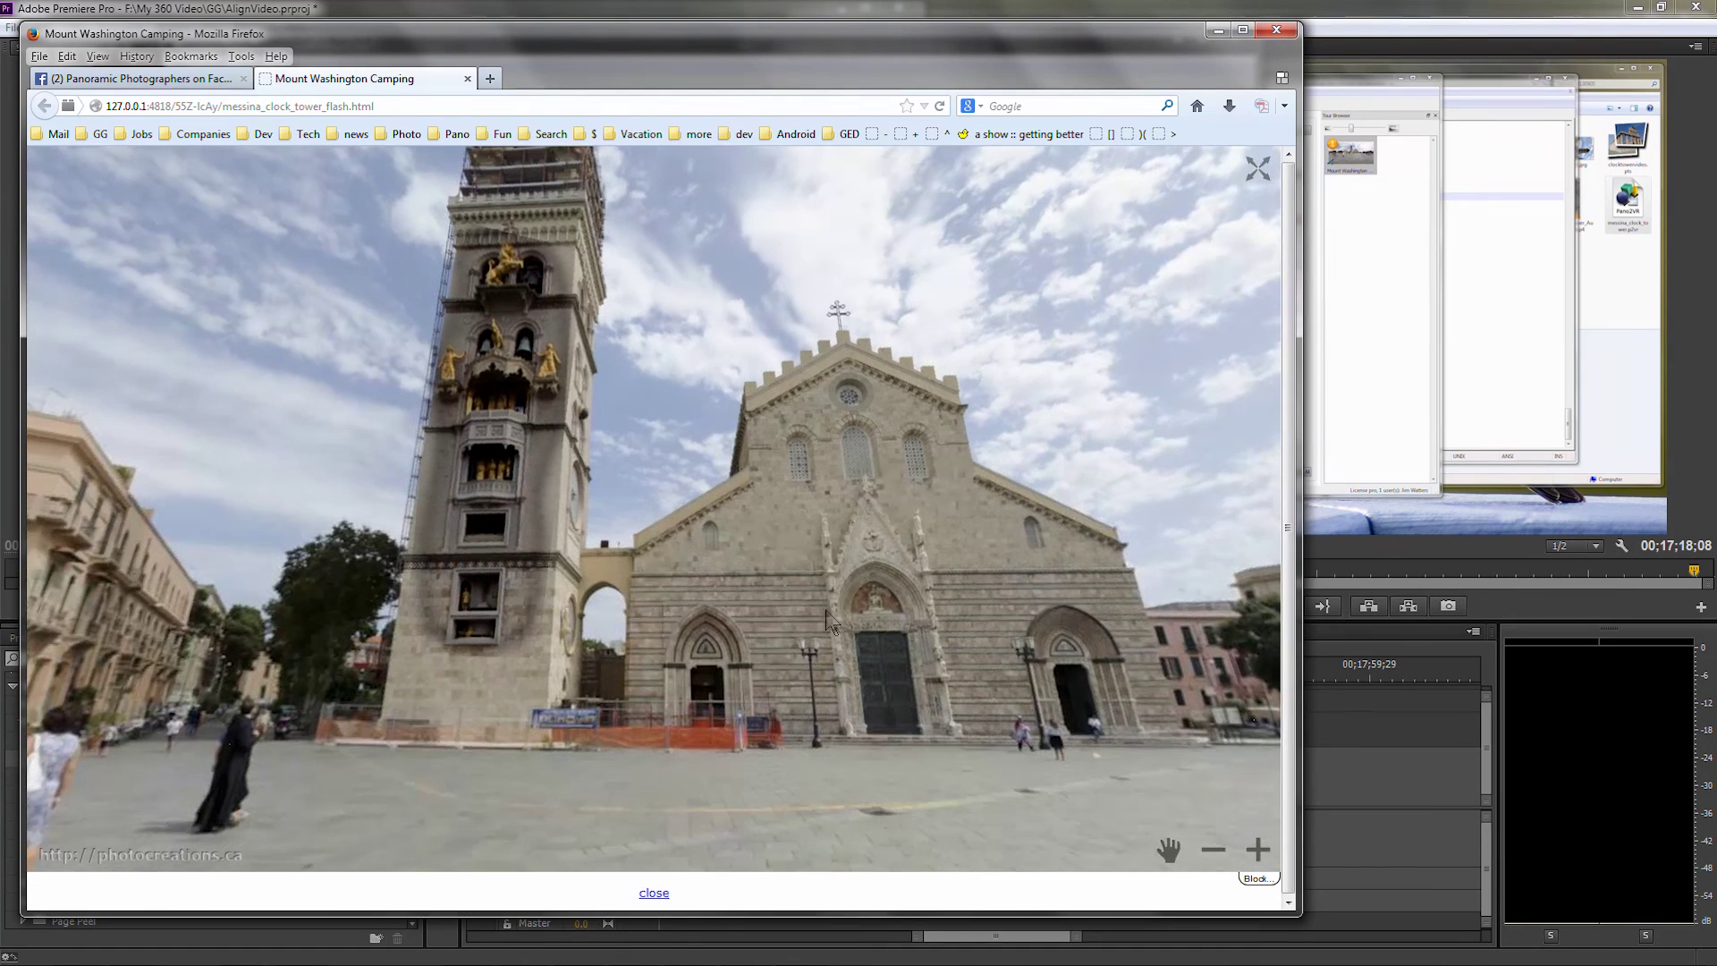
# - Switch the clock-tower panorama in Firefox to full screen
pyautogui.click(1255, 170)
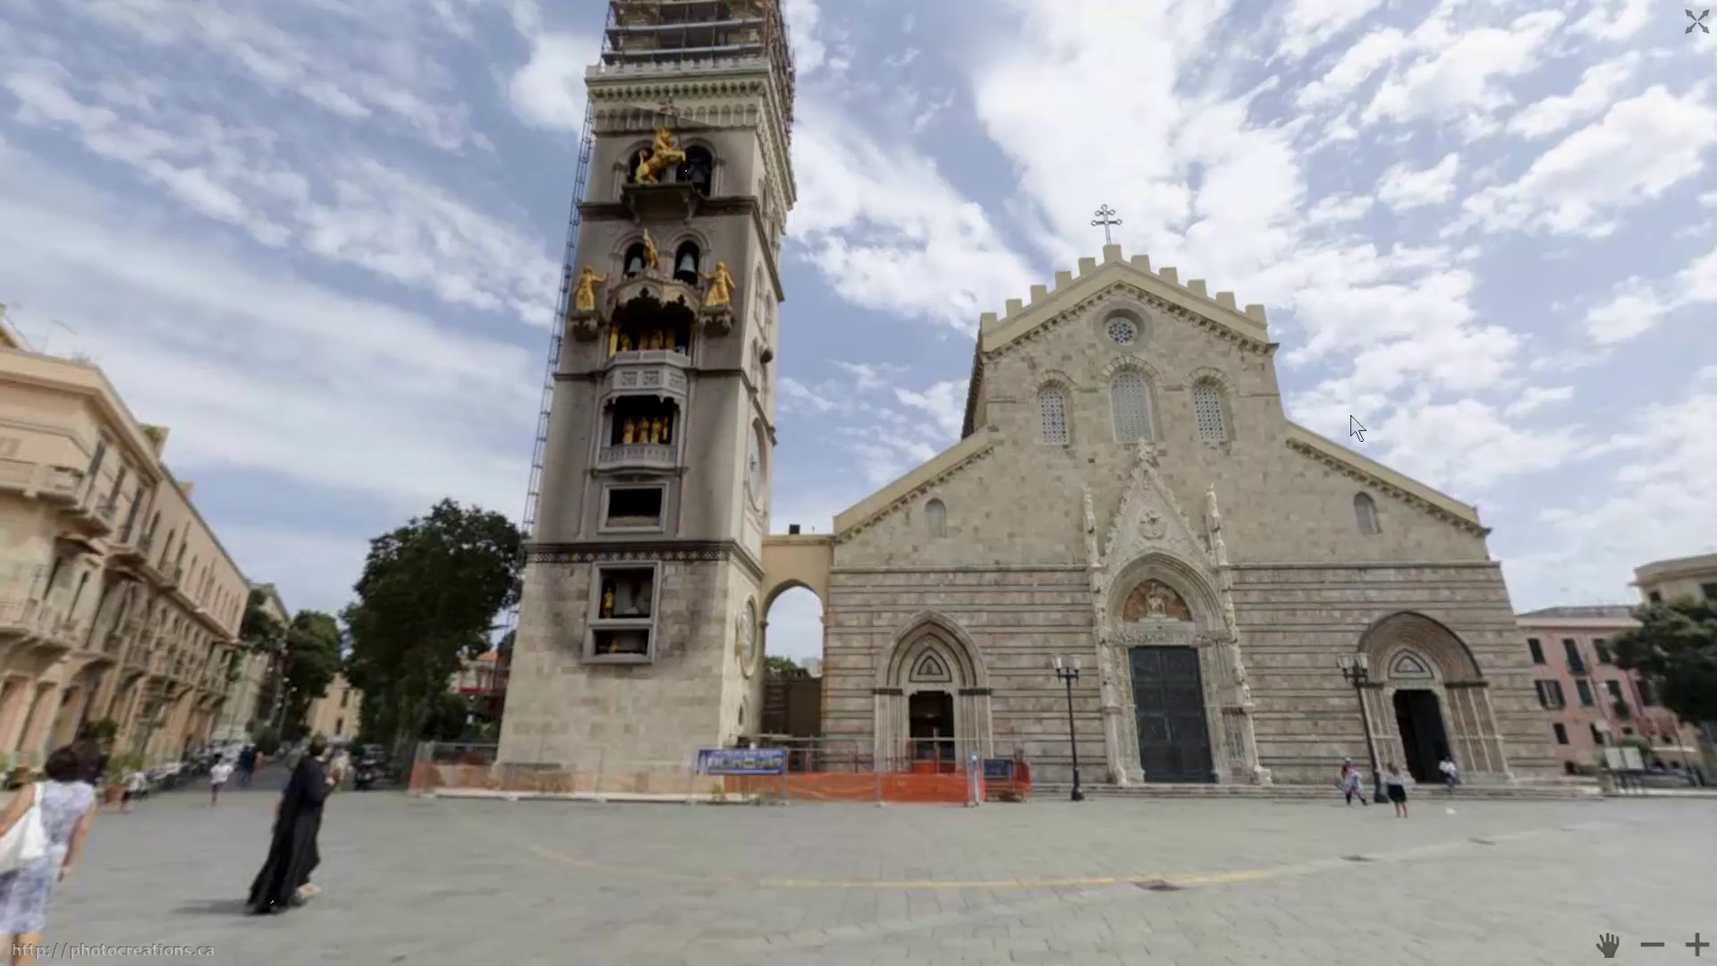